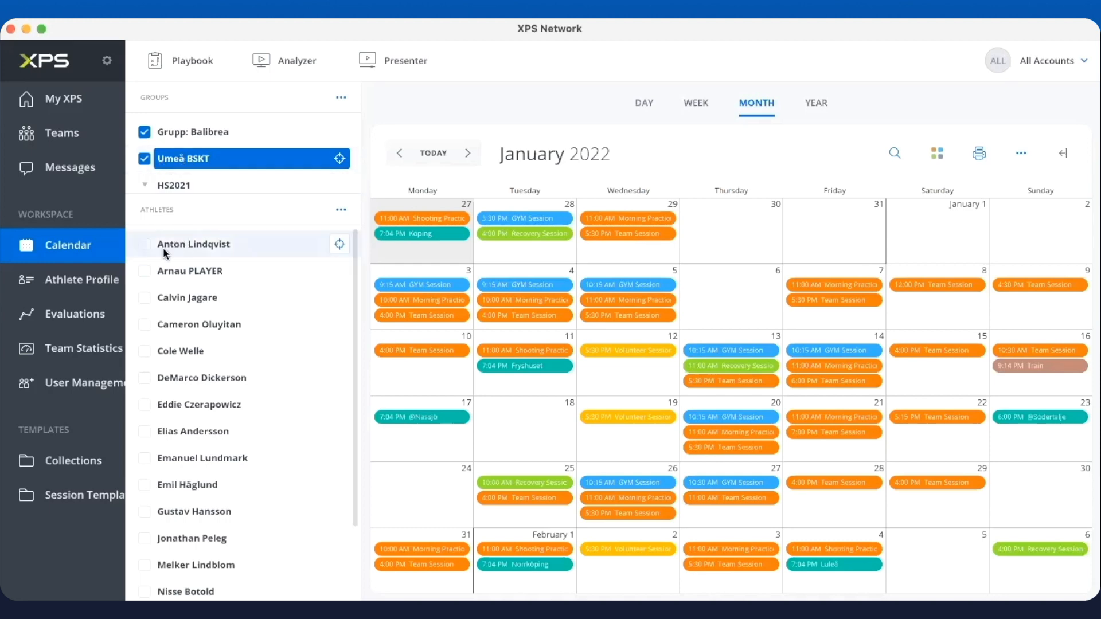
- Compare the first listed athlete's January 2022 calendar with the Umeå BSKT group selection
{"action": "left_click", "coordinate": [181, 247]}
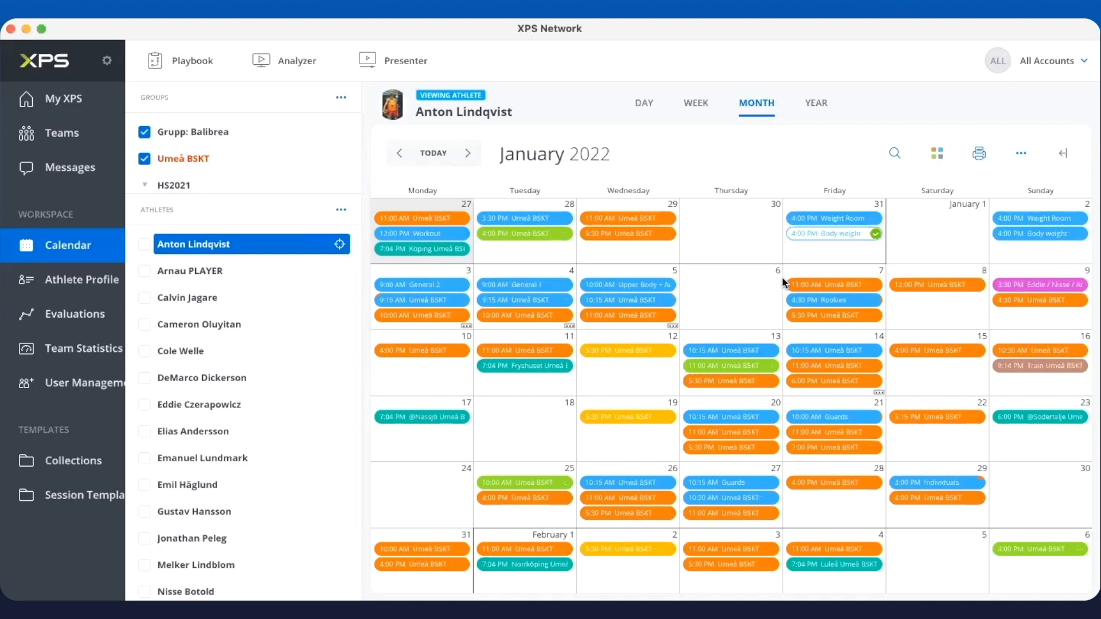
{"action": "left_click", "coordinate": [205, 158]}
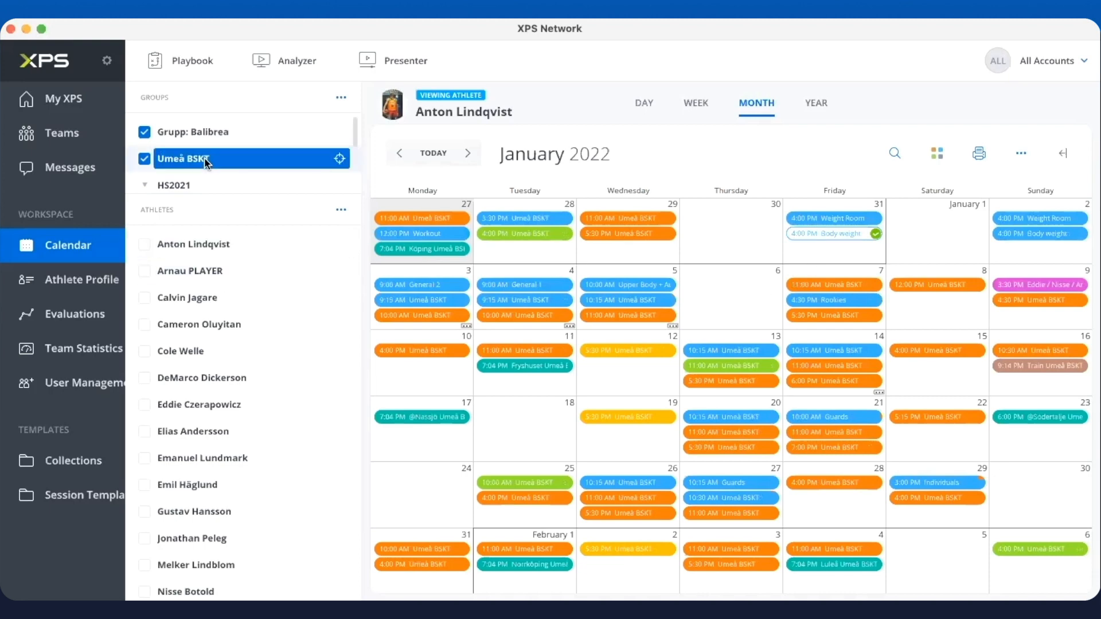
{"action": "left_click", "coordinate": [195, 241]}
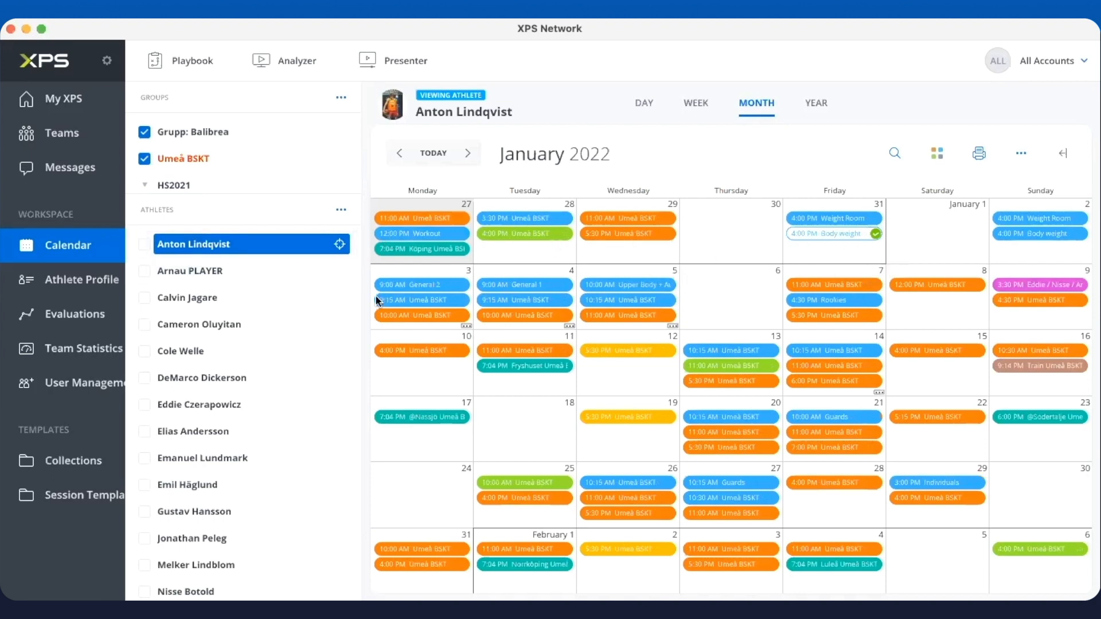
- View the January 2022 calendars of the seventh, second, fourth, fifth and eighth listed athletes
{"action": "left_click", "coordinate": [218, 406]}
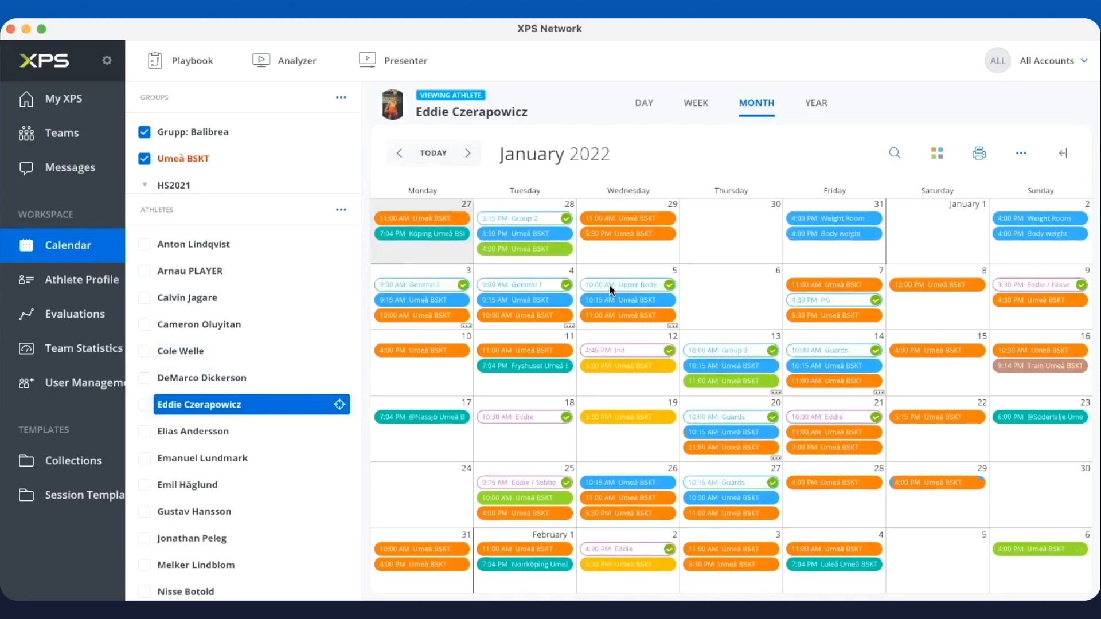
{"action": "left_click", "coordinate": [243, 270]}
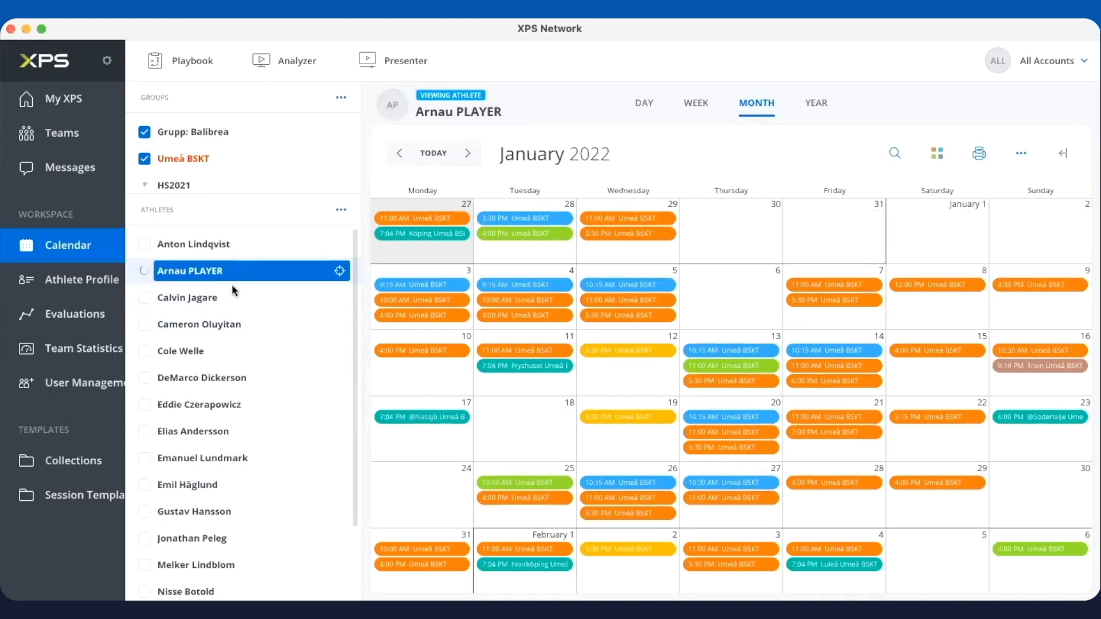
{"action": "left_click", "coordinate": [199, 334]}
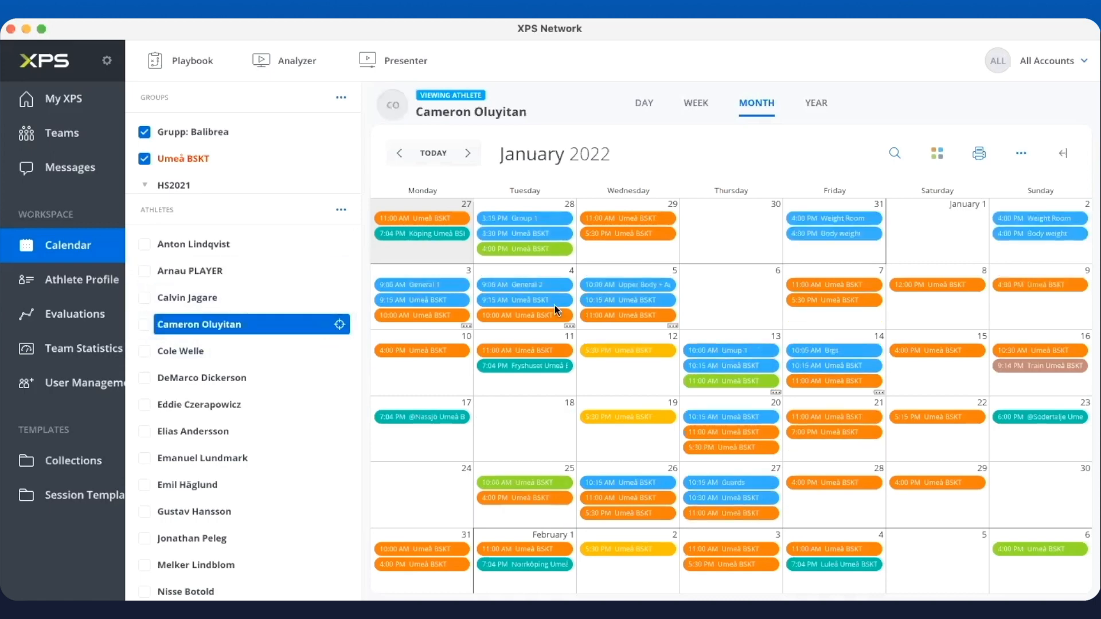
{"action": "left_click", "coordinate": [219, 351]}
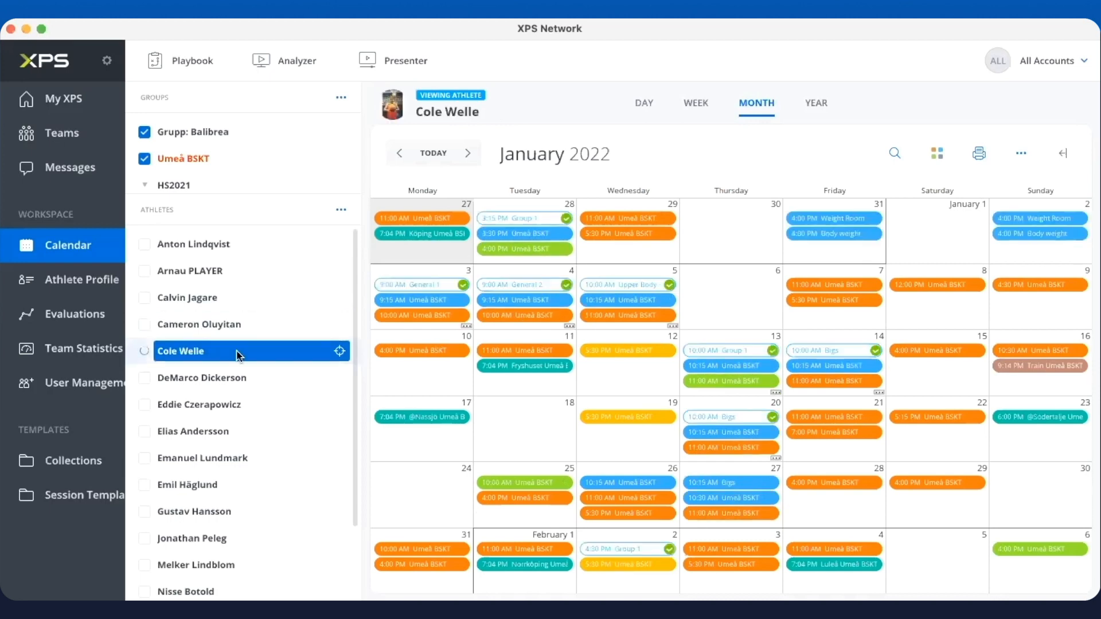
{"action": "left_click", "coordinate": [214, 432]}
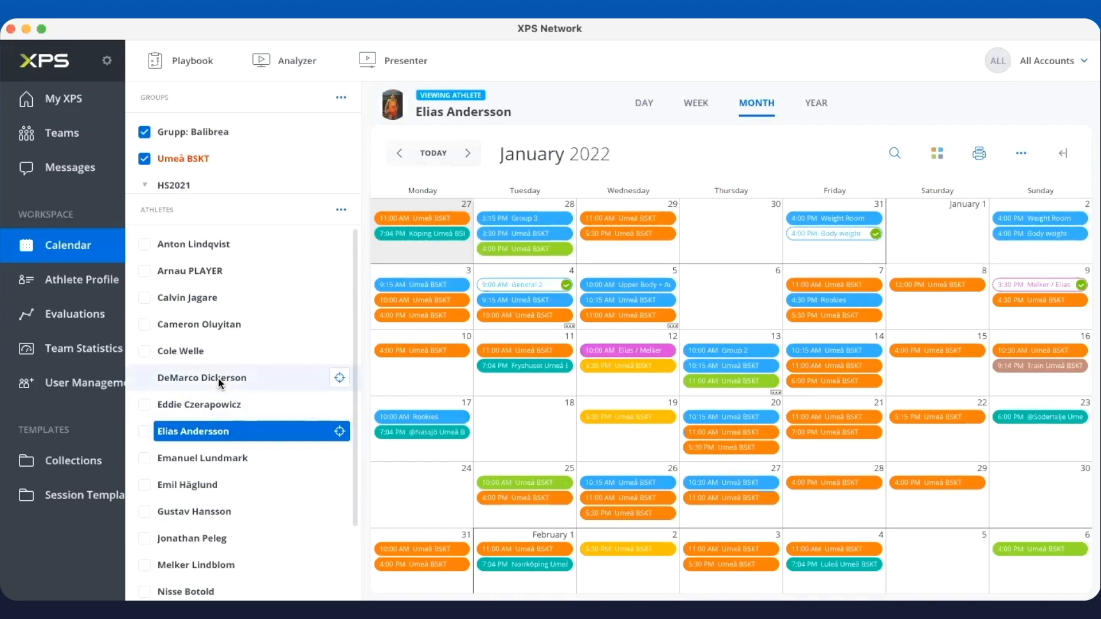
- Open the ninth listed athlete's calendar and examine session details on December 28 and January 5, 8 and 13
{"action": "left_click", "coordinate": [225, 457]}
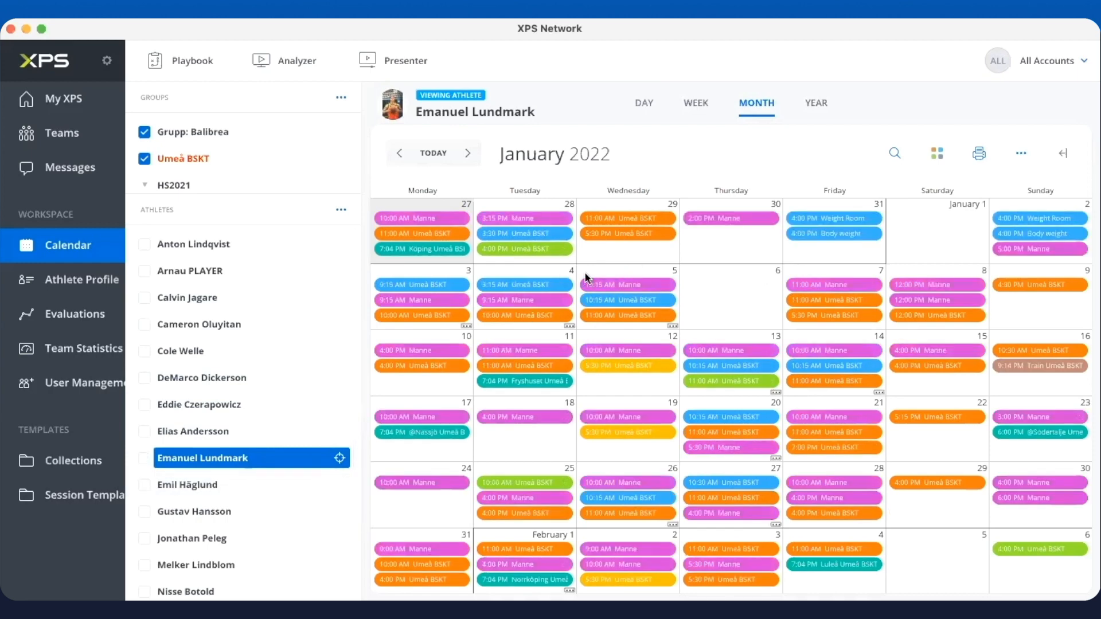
{"action": "mouse_move", "coordinate": [531, 231]}
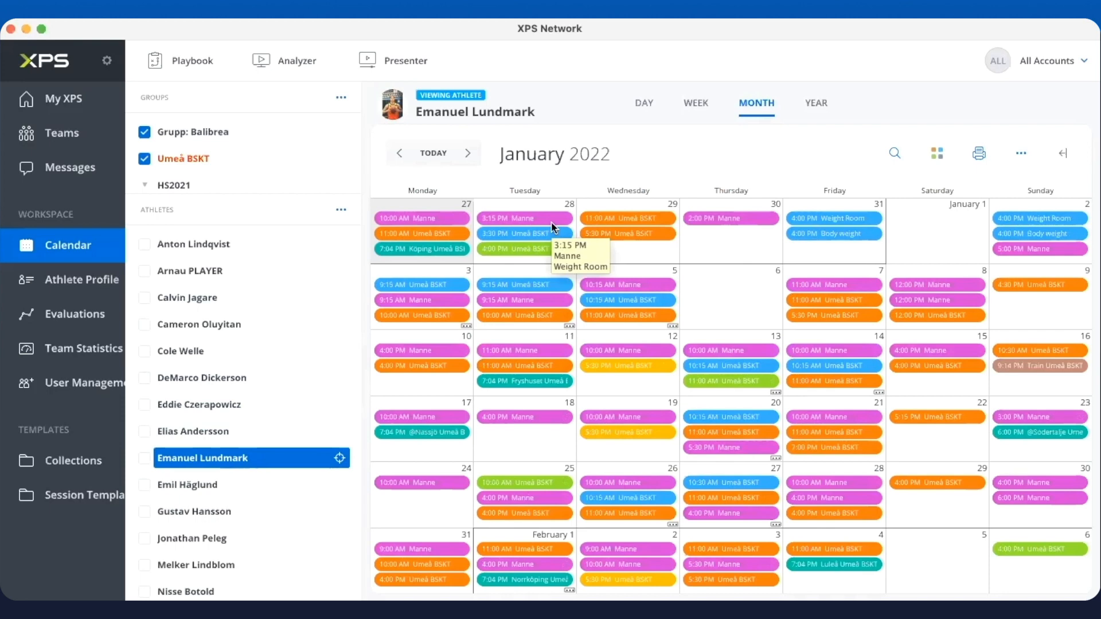
{"action": "mouse_move", "coordinate": [617, 298]}
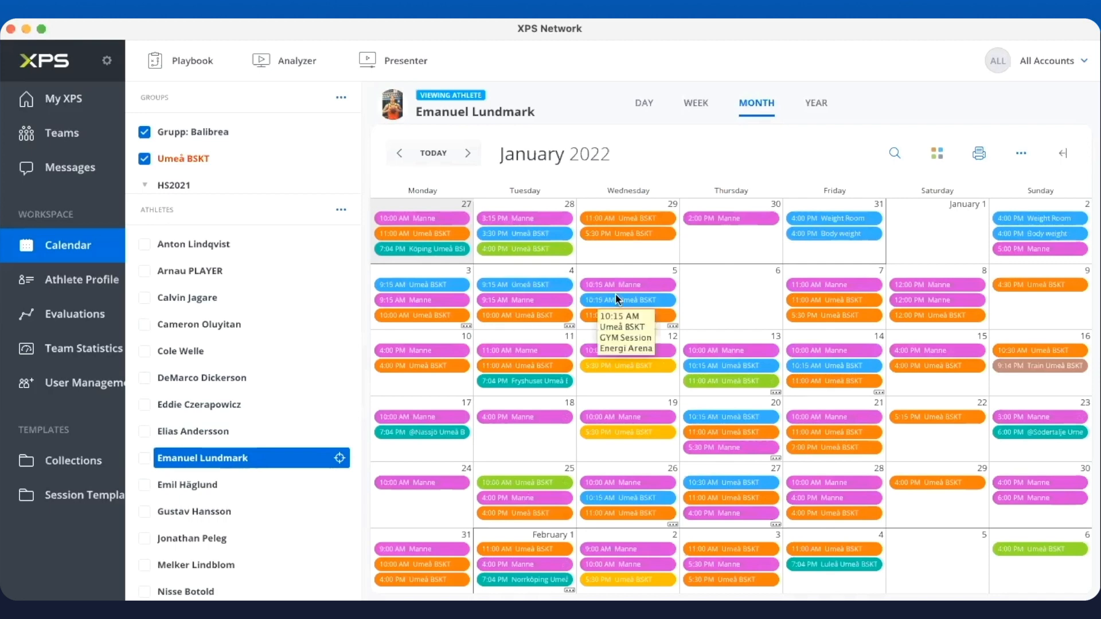
{"action": "mouse_move", "coordinate": [822, 313]}
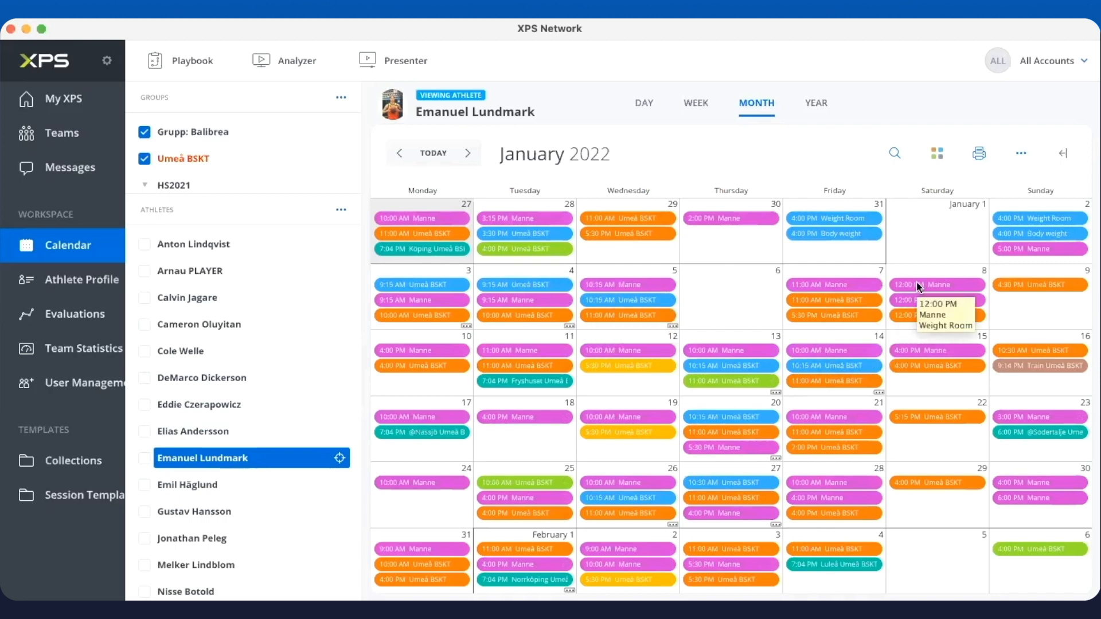
{"action": "mouse_move", "coordinate": [741, 347]}
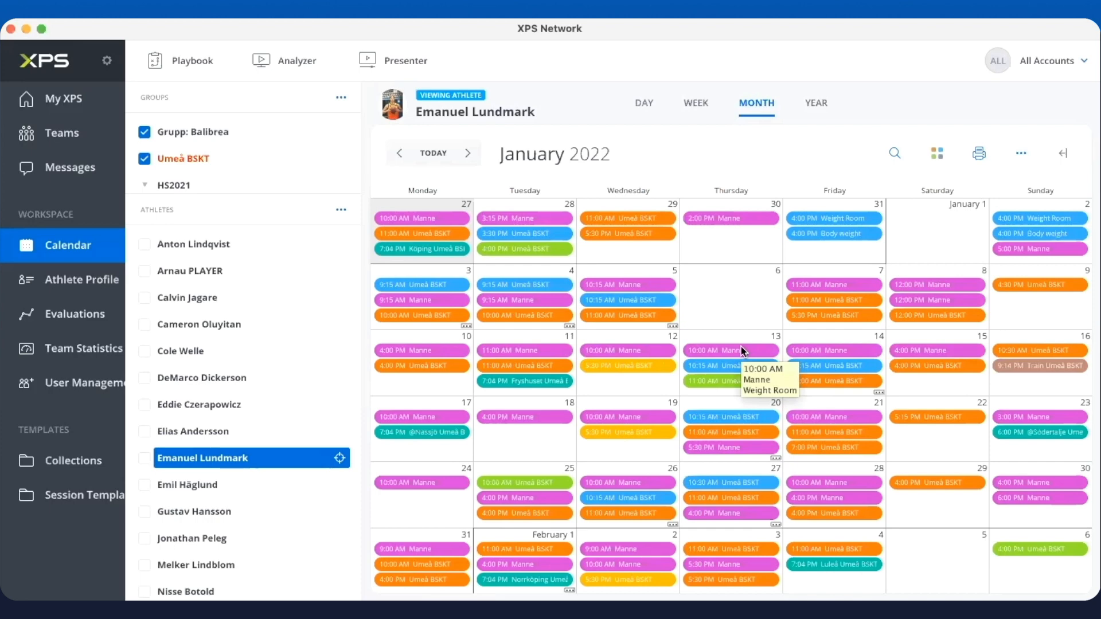
- Compare the calendars of the first listed athlete, the Umeå BSKT group and the ninth listed athlete
{"action": "left_click", "coordinate": [234, 242]}
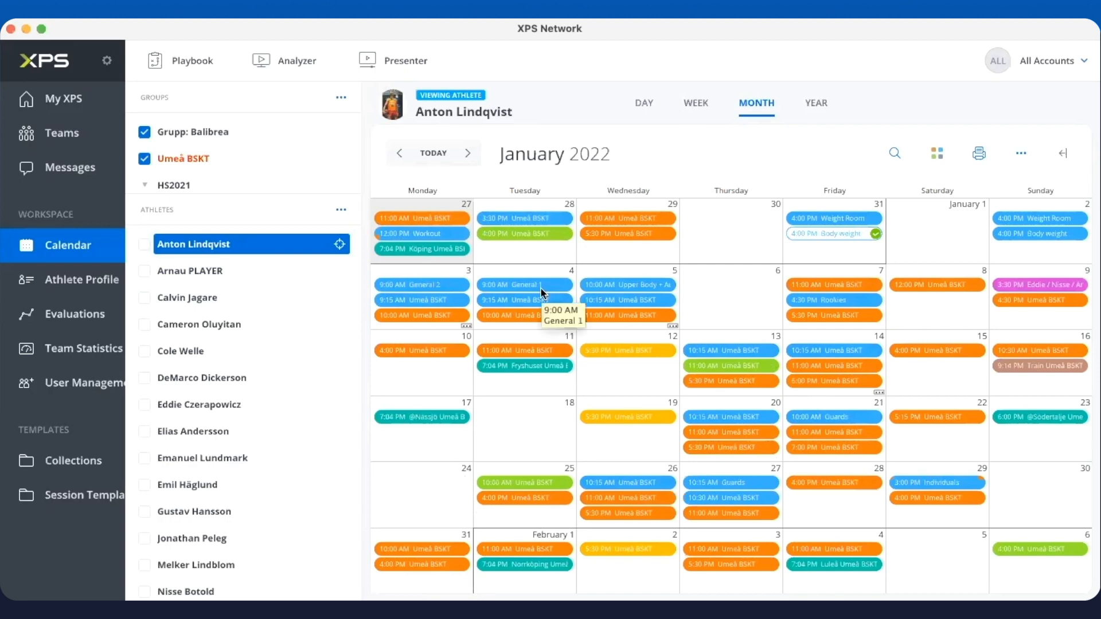
{"action": "left_click", "coordinate": [195, 159]}
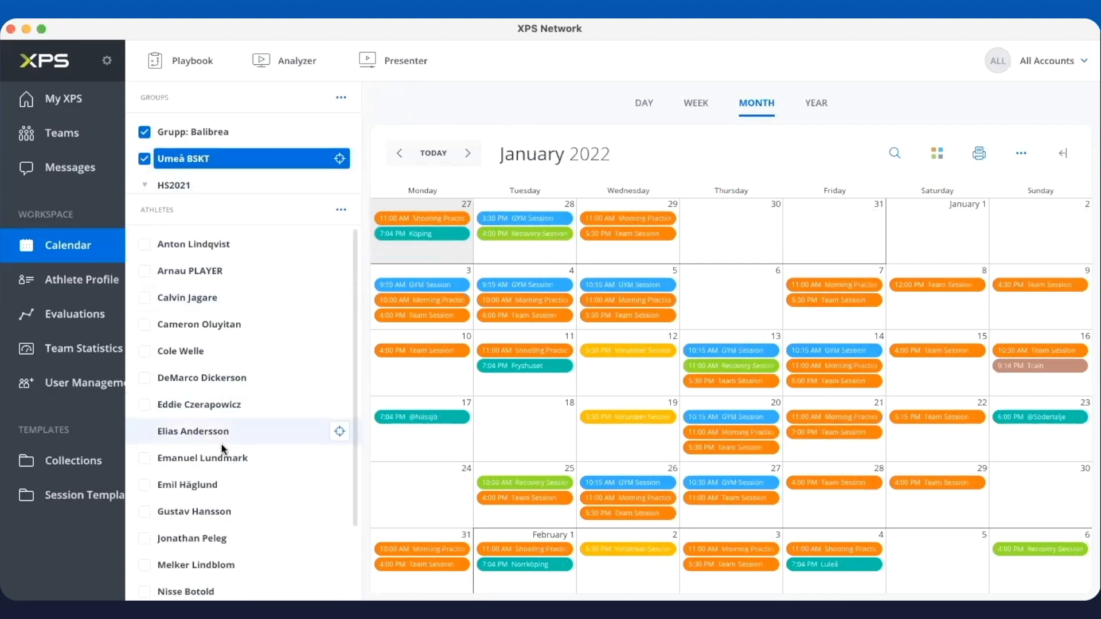
{"action": "left_click", "coordinate": [223, 458]}
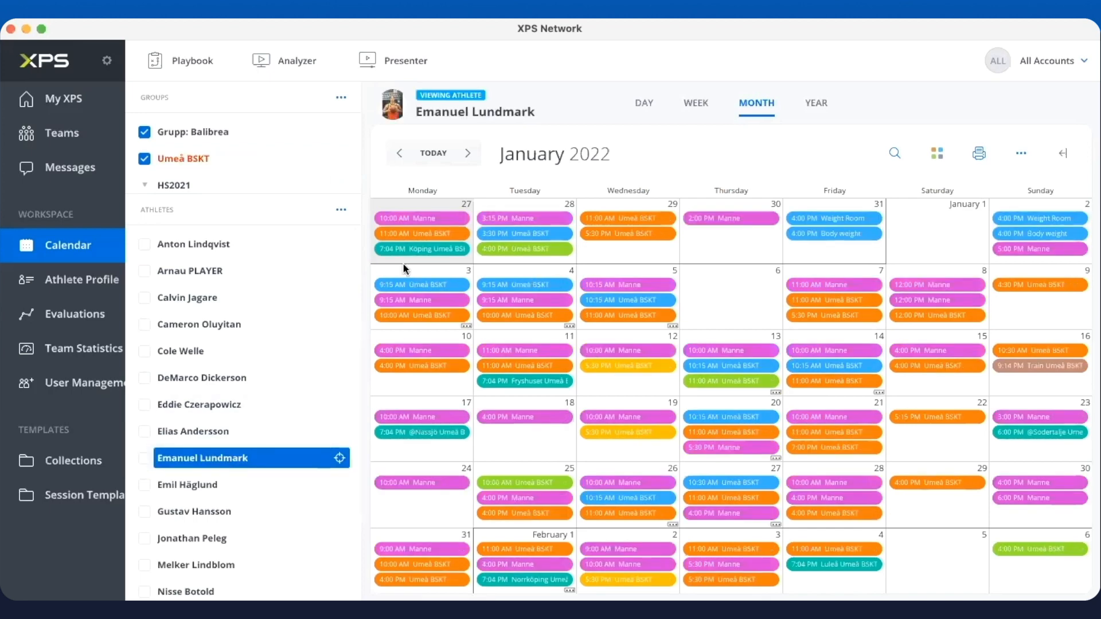
- View the group calendars, ending with Umeå BSKT, and check the ninth listed athlete's 10:00 AM session on December 27
{"action": "left_click", "coordinate": [238, 130]}
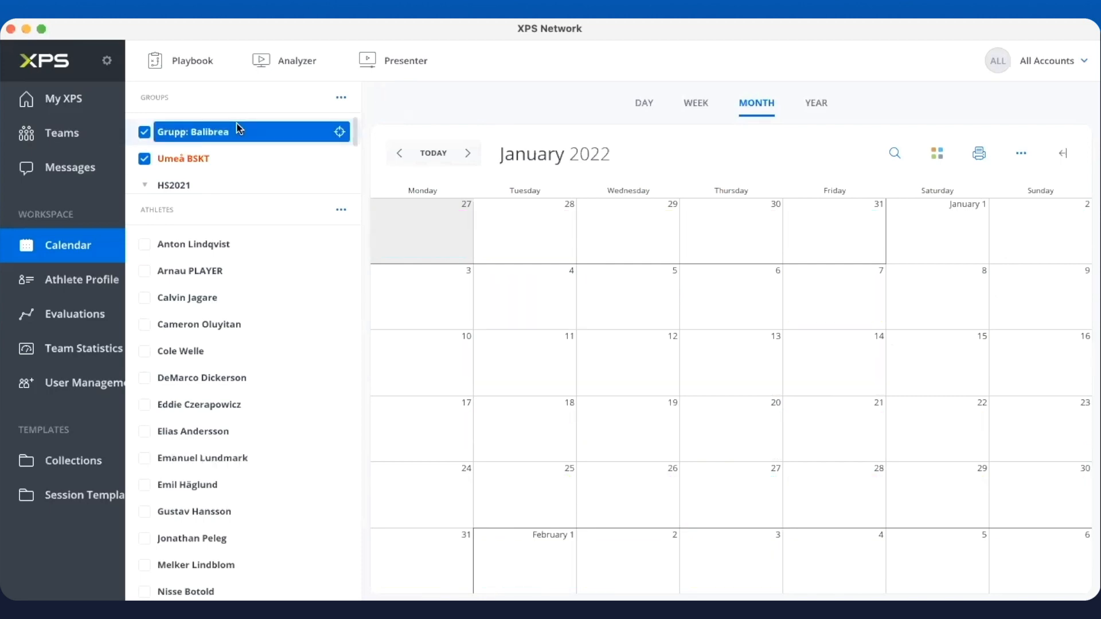
{"action": "left_click", "coordinate": [221, 160]}
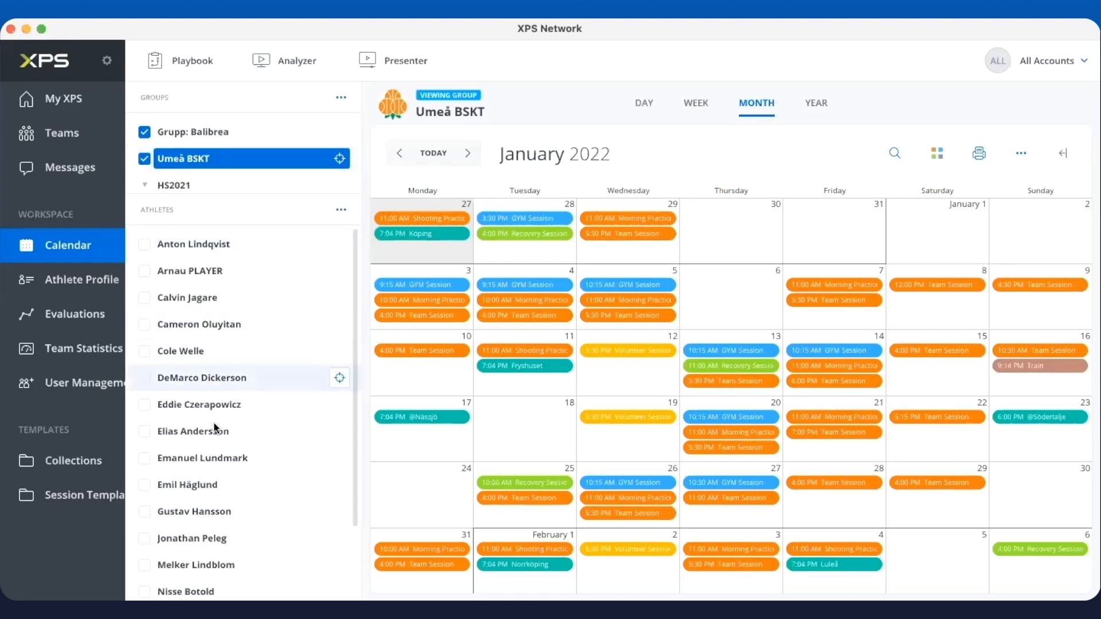
{"action": "left_click", "coordinate": [212, 457]}
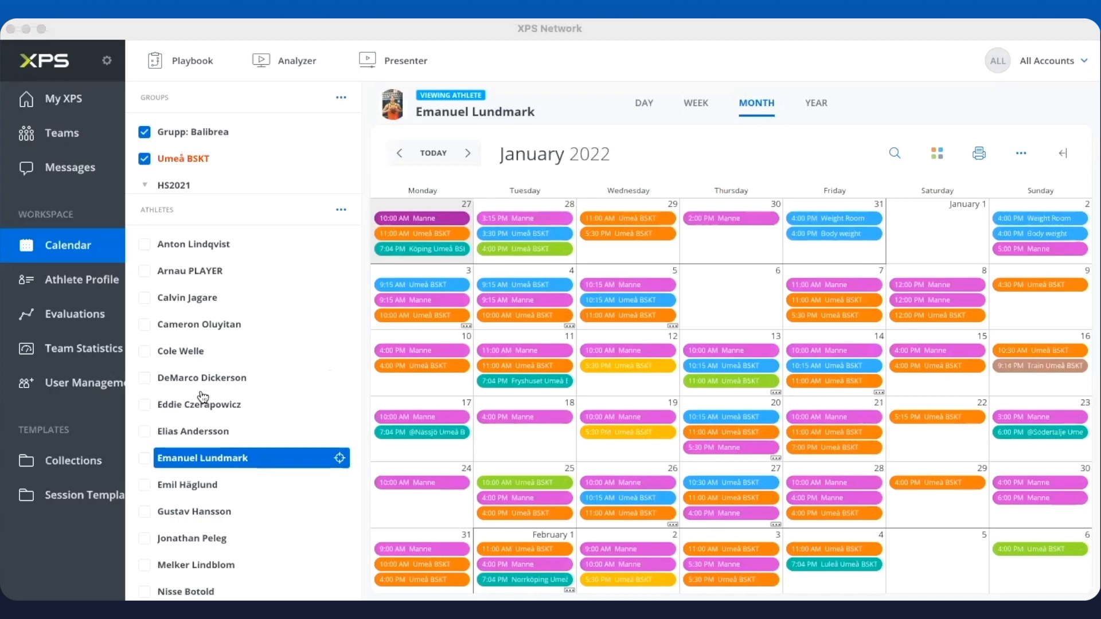
{"action": "left_click", "coordinate": [119, 60]}
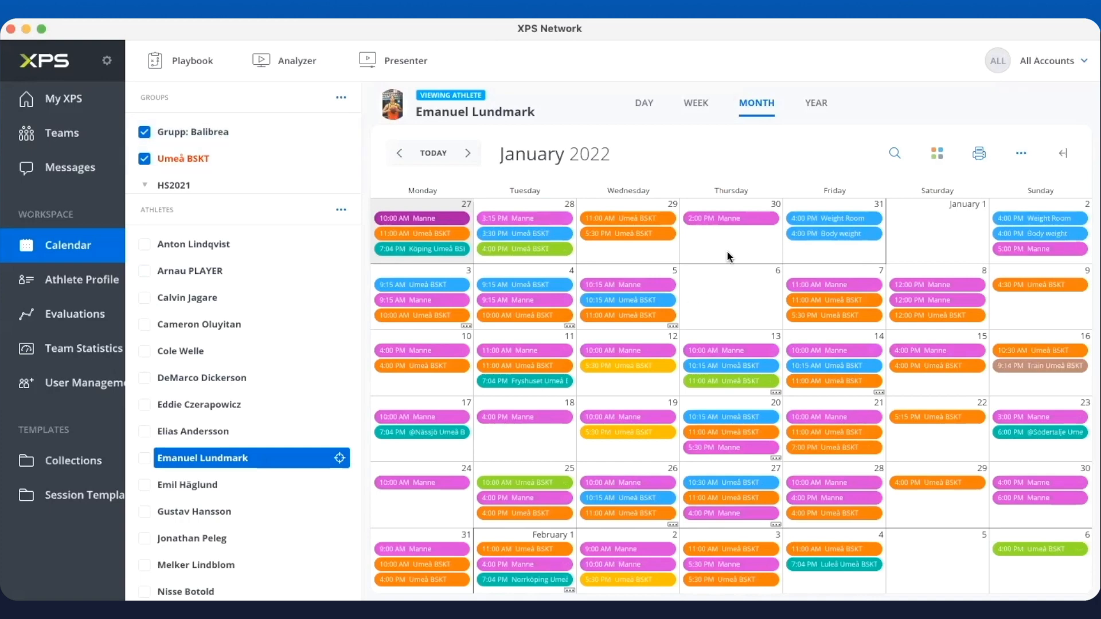
- Create a new workout for the ninth listed athlete on January 6, 2022, and play its basketball video clip
{"action": "right_click", "coordinate": [721, 294]}
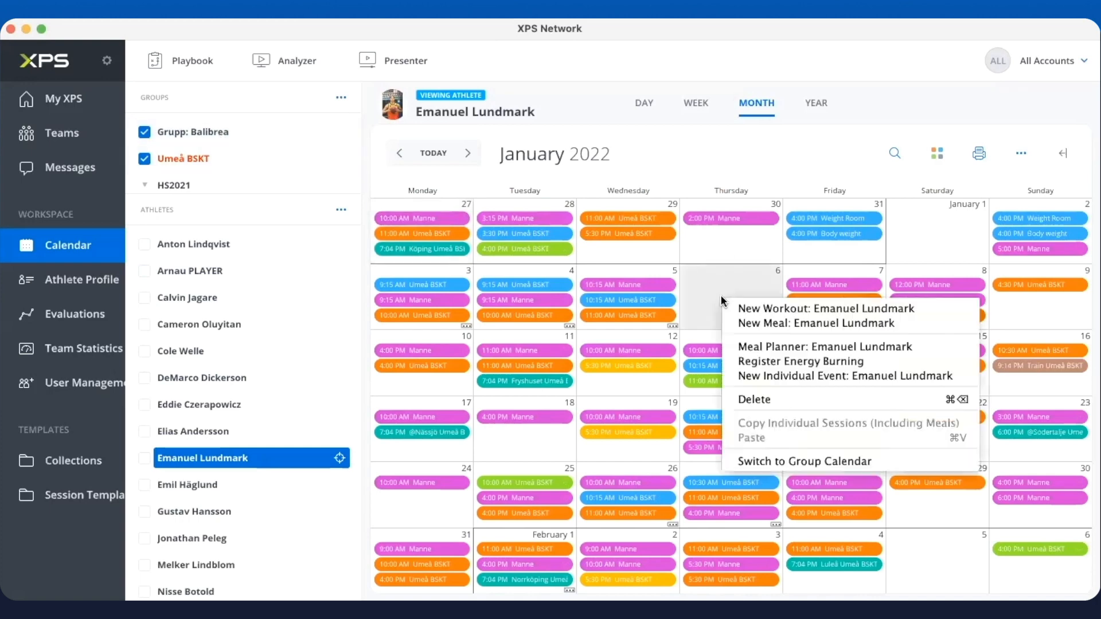
{"action": "left_click", "coordinate": [757, 310]}
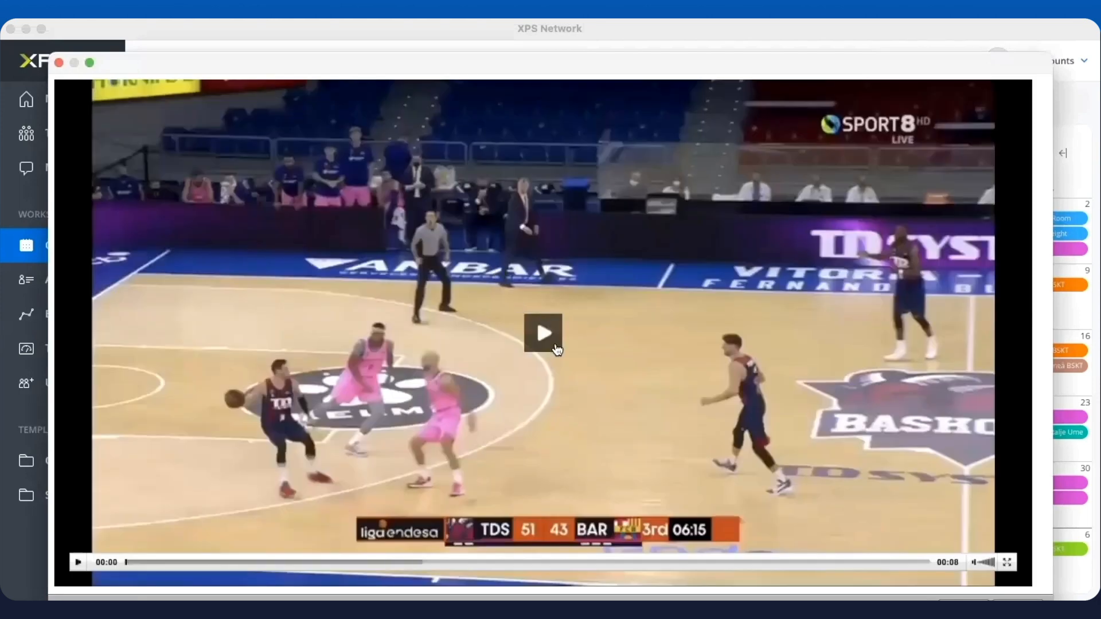
{"action": "left_click", "coordinate": [543, 333]}
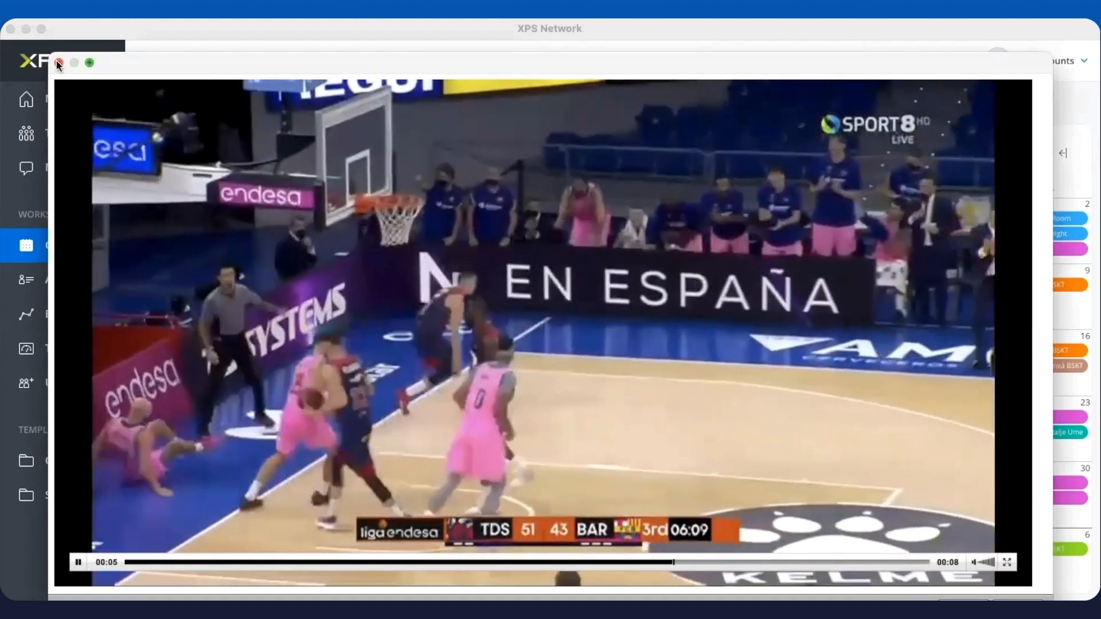
{"action": "left_click", "coordinate": [58, 62]}
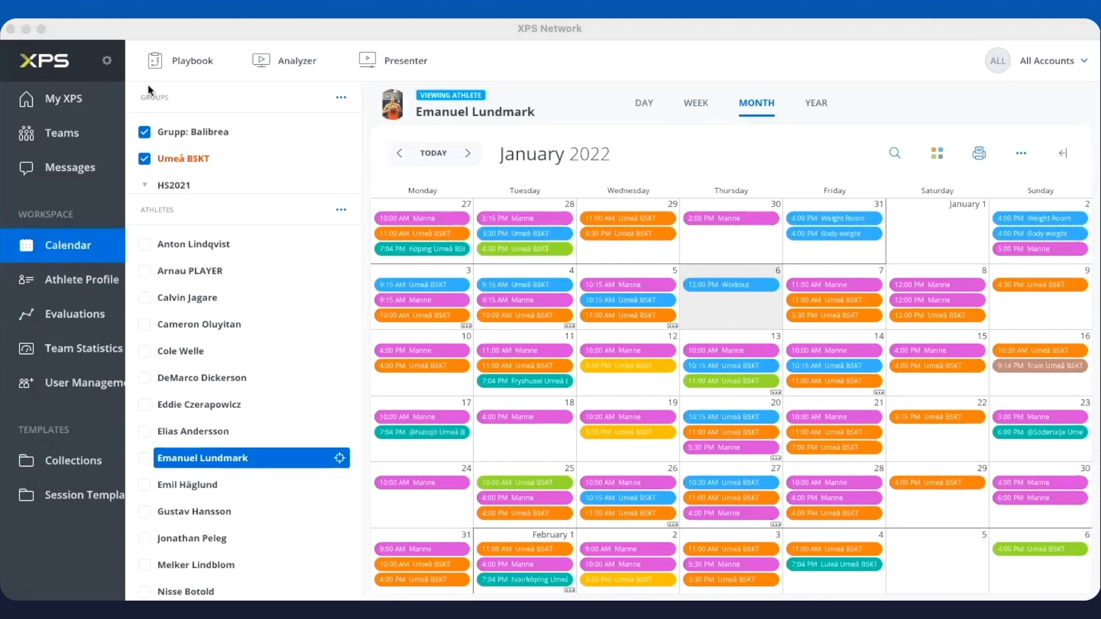
{"action": "left_click", "coordinate": [116, 55]}
- Open the drill collections, collapse the FINISHING folder and display all drills in its parent OFFENSE folder
{"action": "mouse_move", "coordinate": [426, 281]}
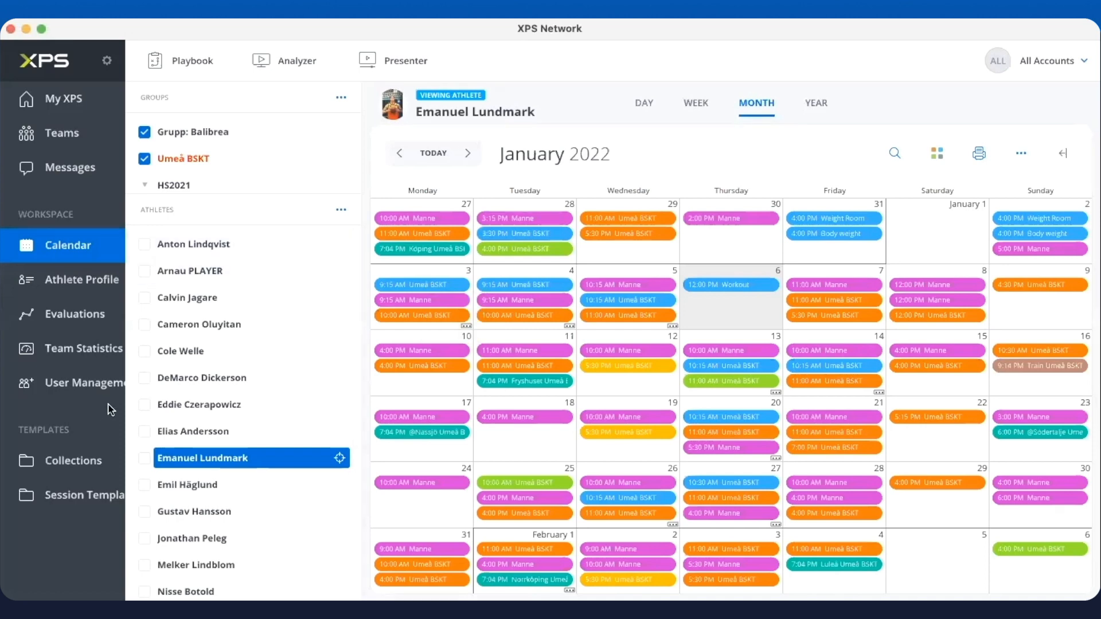
{"action": "left_click", "coordinate": [60, 461]}
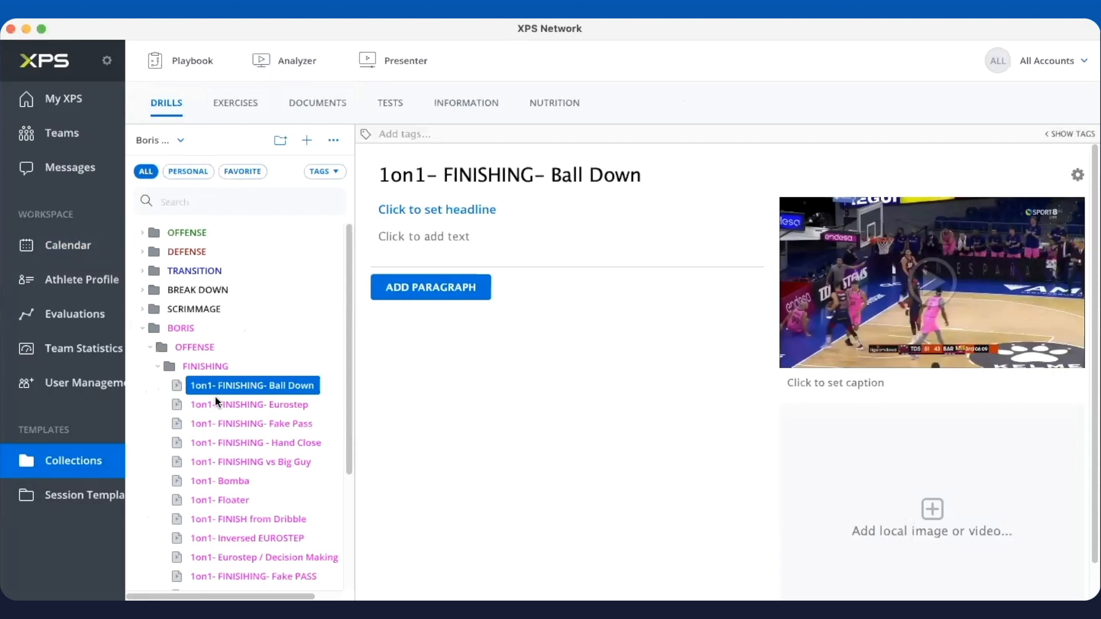
{"action": "left_click", "coordinate": [158, 366]}
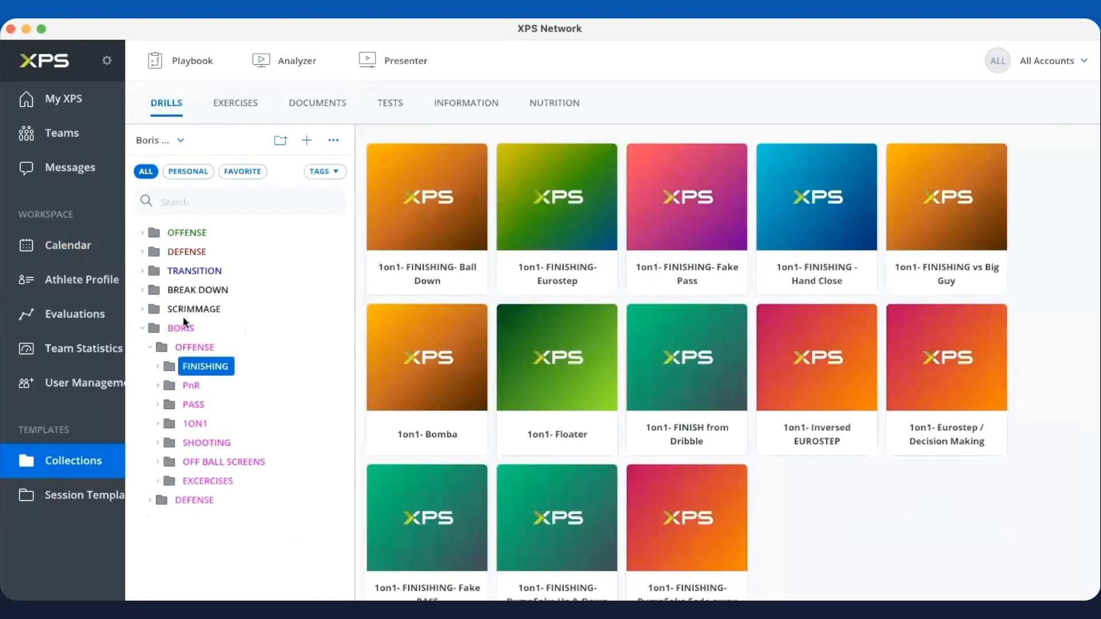
{"action": "left_click", "coordinate": [153, 351]}
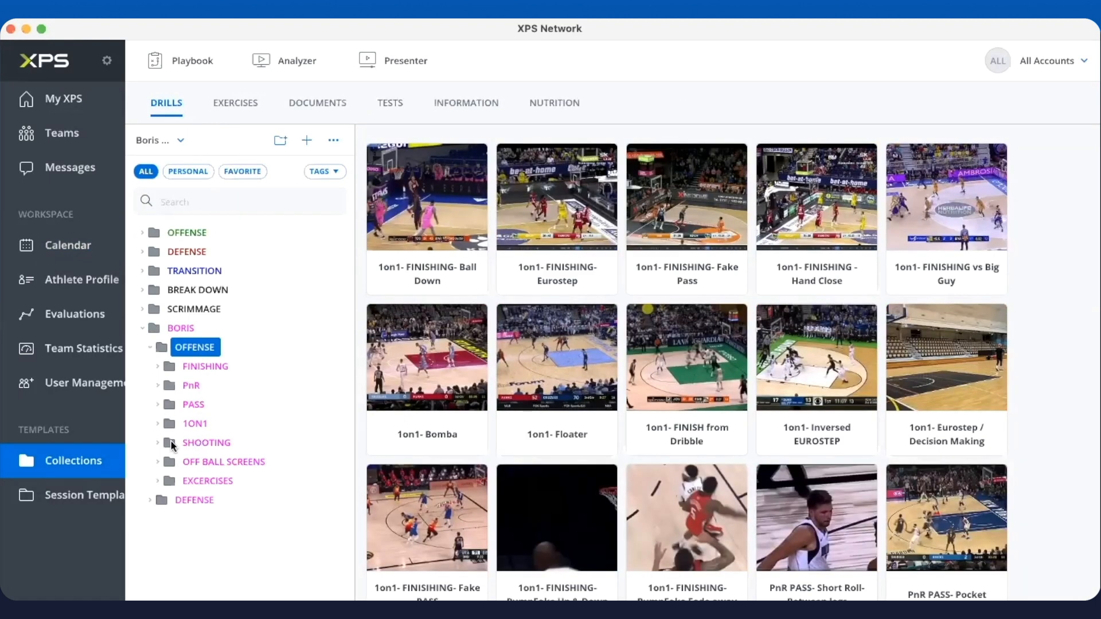
- Open the 1on1- Scissors drill from the EXCERCISES folder, play its video and collapse the folder again
{"action": "left_click", "coordinate": [159, 482]}
{"action": "scroll", "coordinate": [232, 501], "scroll_direction": "down", "scroll_amount": 3}
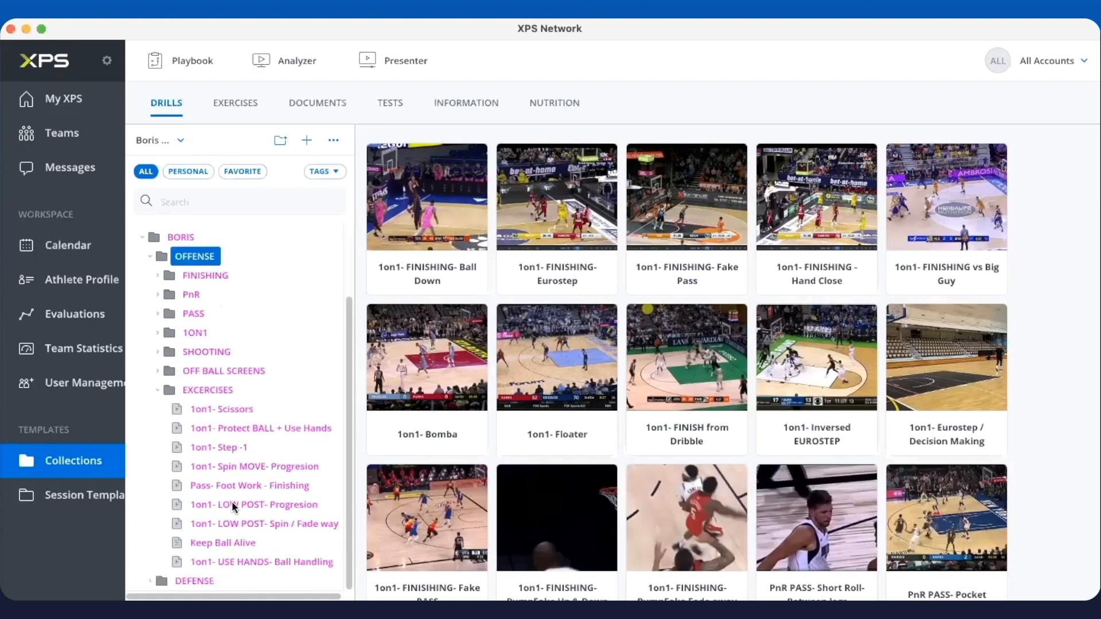
{"action": "left_click", "coordinate": [222, 414]}
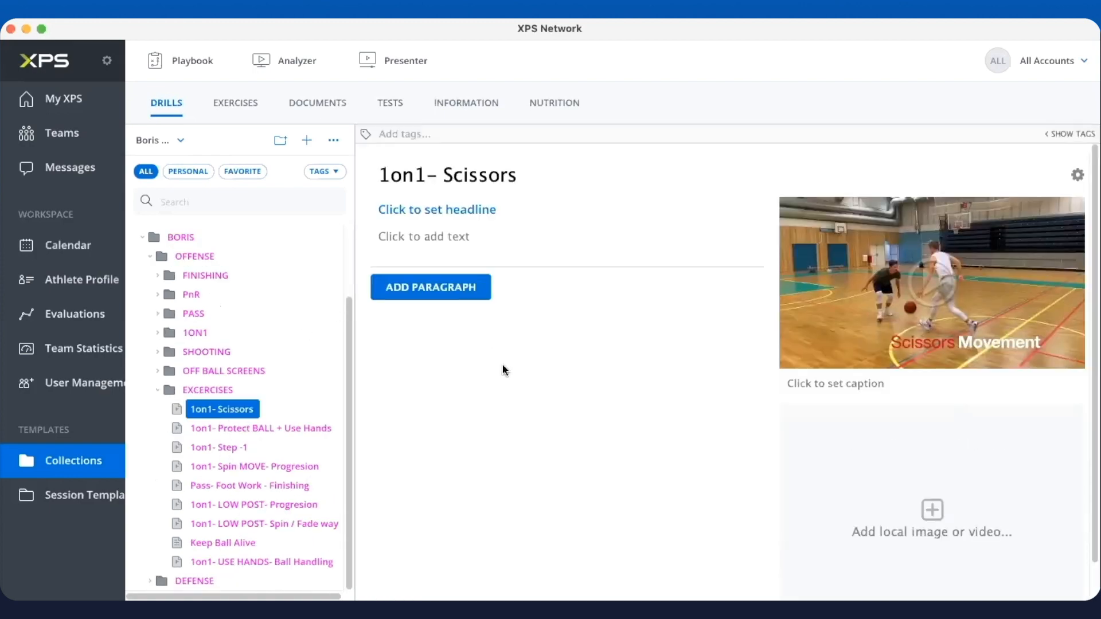
{"action": "mouse_move", "coordinate": [851, 303]}
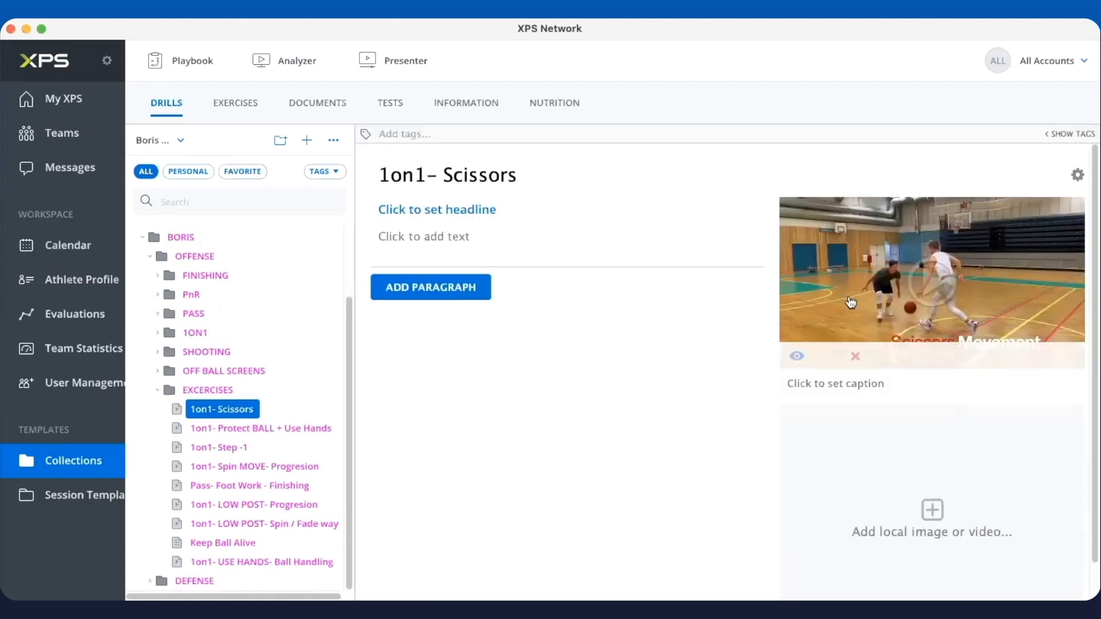
{"action": "left_click", "coordinate": [936, 279]}
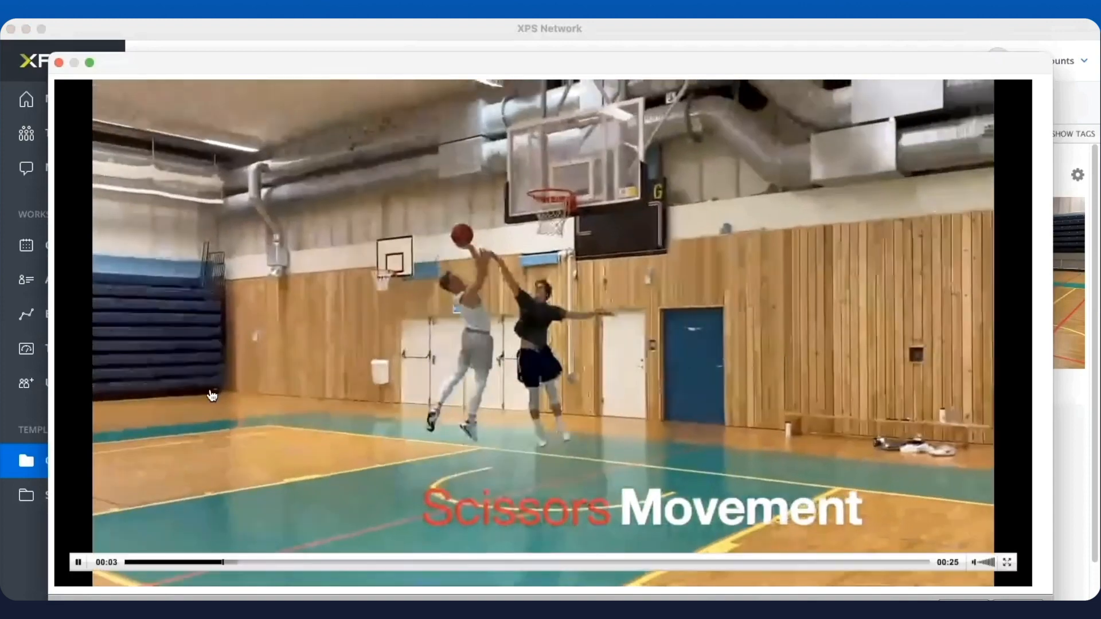
{"action": "left_click", "coordinate": [205, 565]}
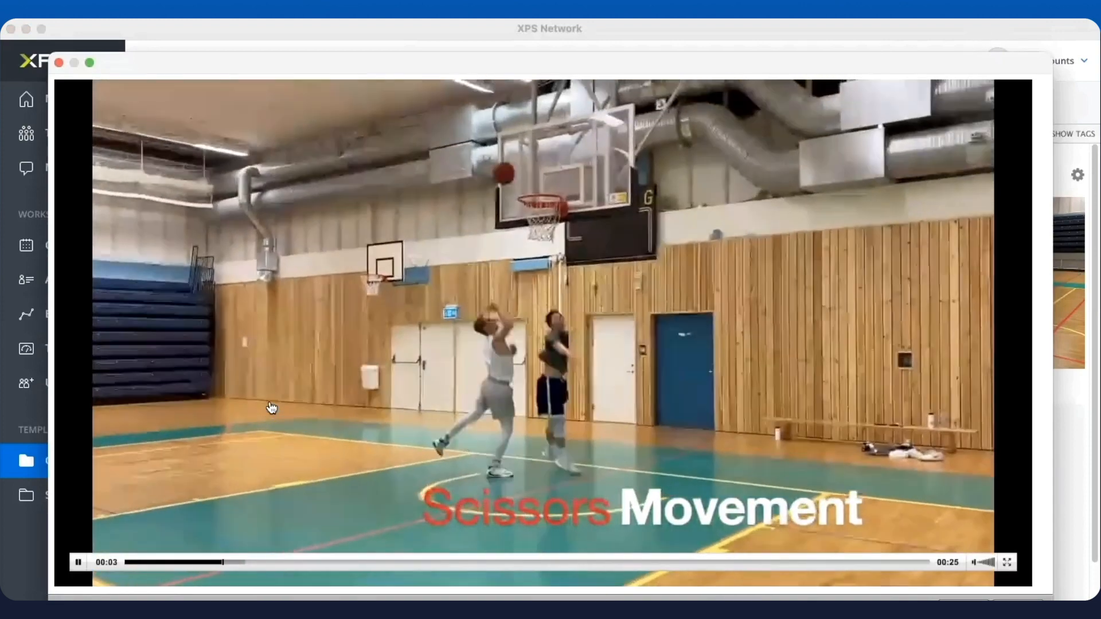
{"action": "left_click", "coordinate": [59, 62]}
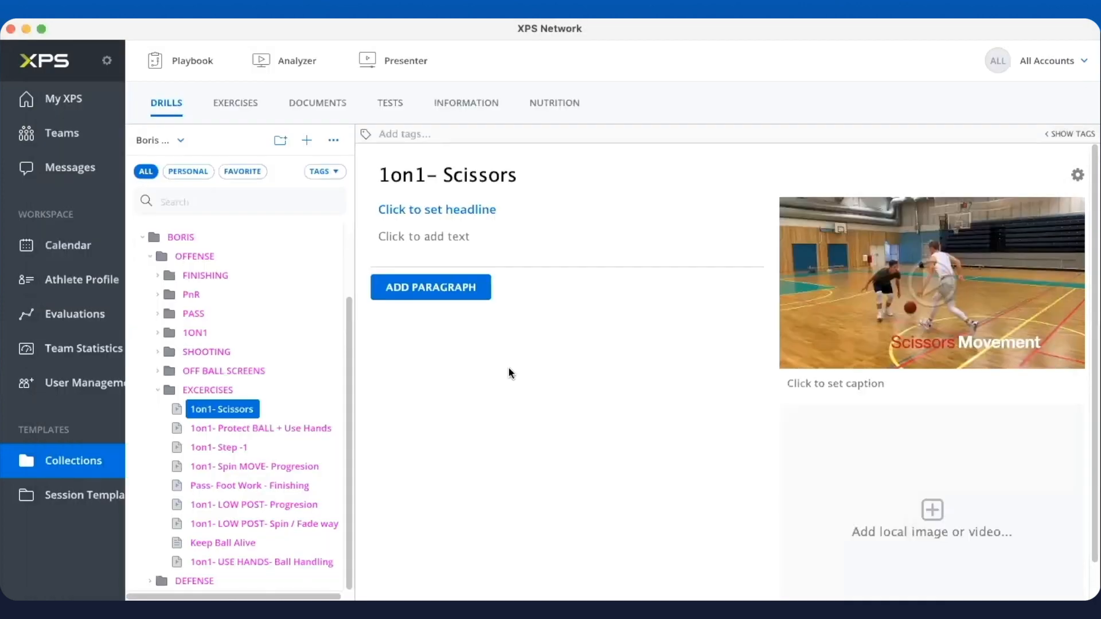
{"action": "left_click", "coordinate": [156, 389]}
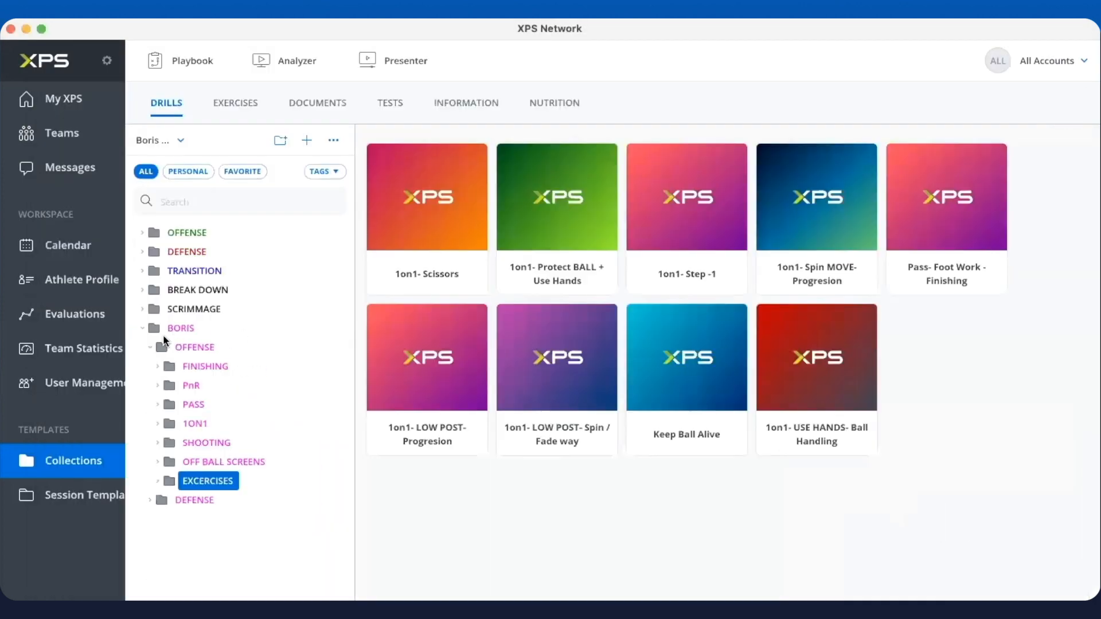
- View the 1on1- FINISHING- Ball Down drill and the PnR folder's drills, then collapse the folders up to the top level
{"action": "left_click", "coordinate": [157, 367]}
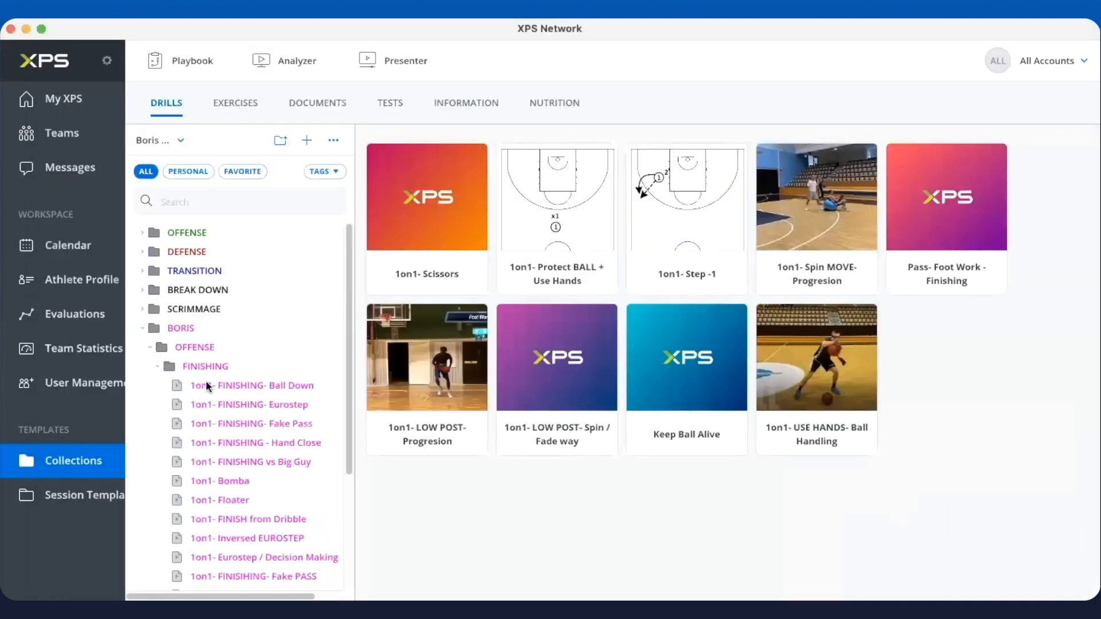
{"action": "left_click", "coordinate": [213, 385]}
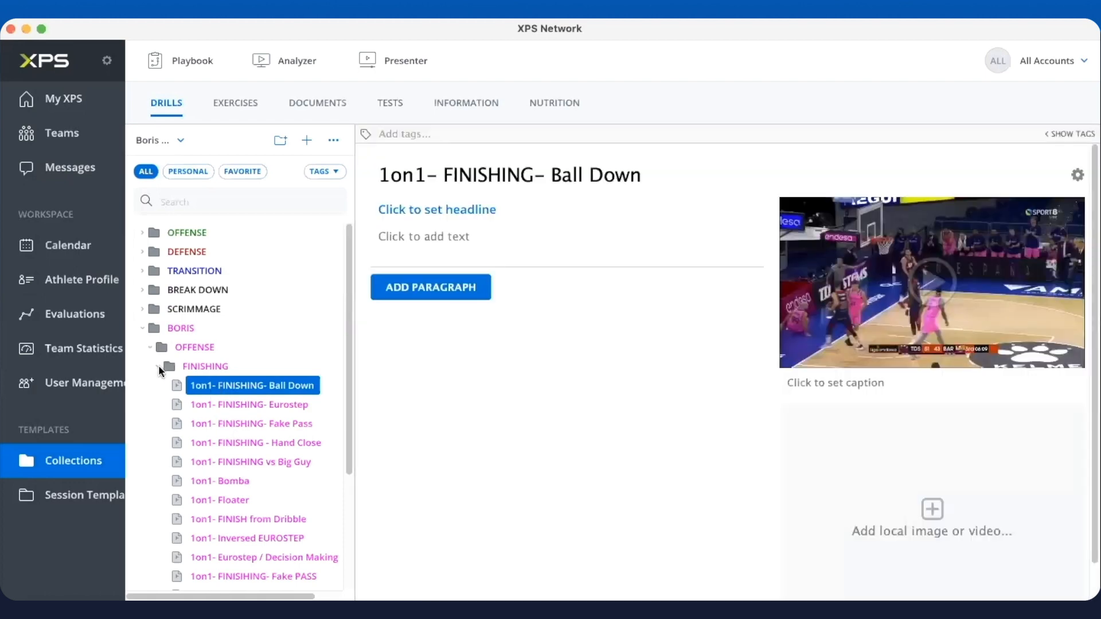
{"action": "left_click", "coordinate": [158, 366]}
{"action": "left_click", "coordinate": [158, 385]}
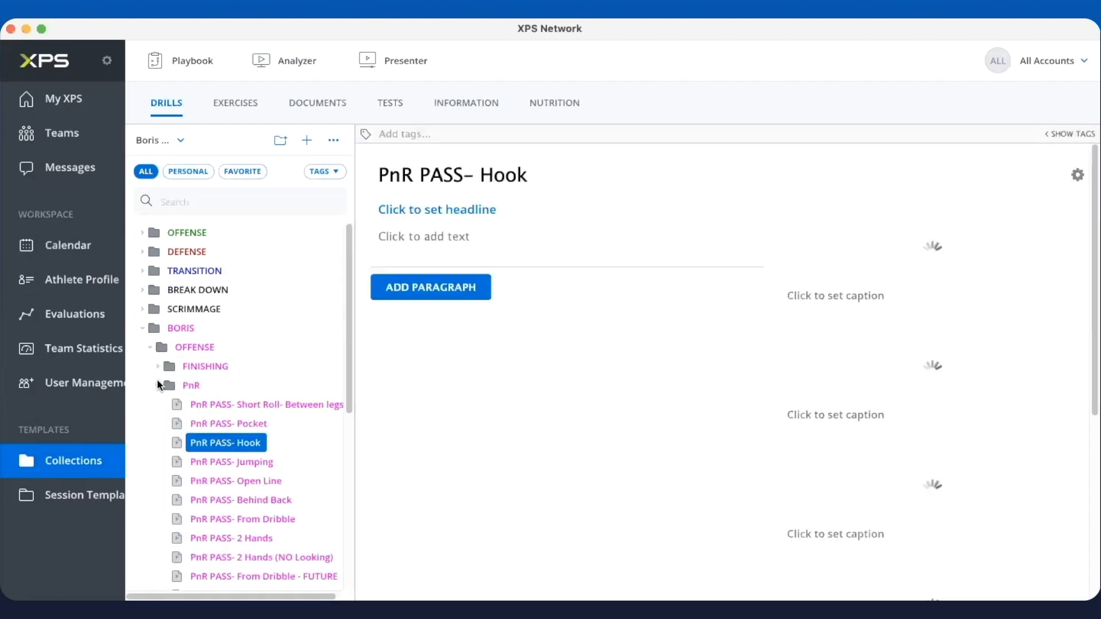
{"action": "left_click", "coordinate": [158, 385]}
{"action": "left_click", "coordinate": [150, 347]}
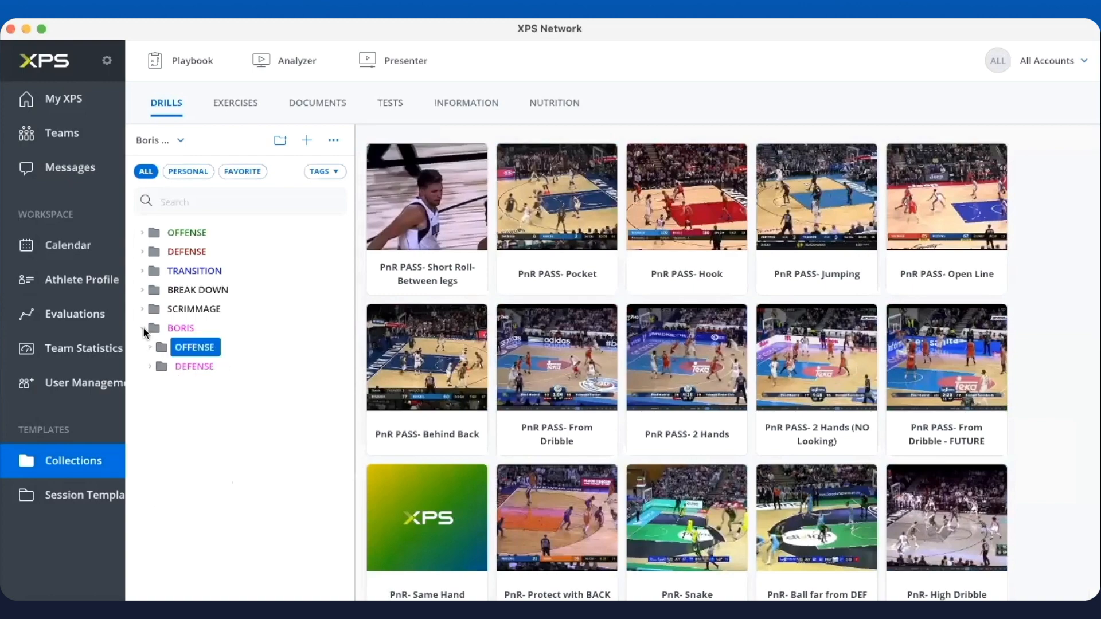
{"action": "left_click", "coordinate": [144, 329]}
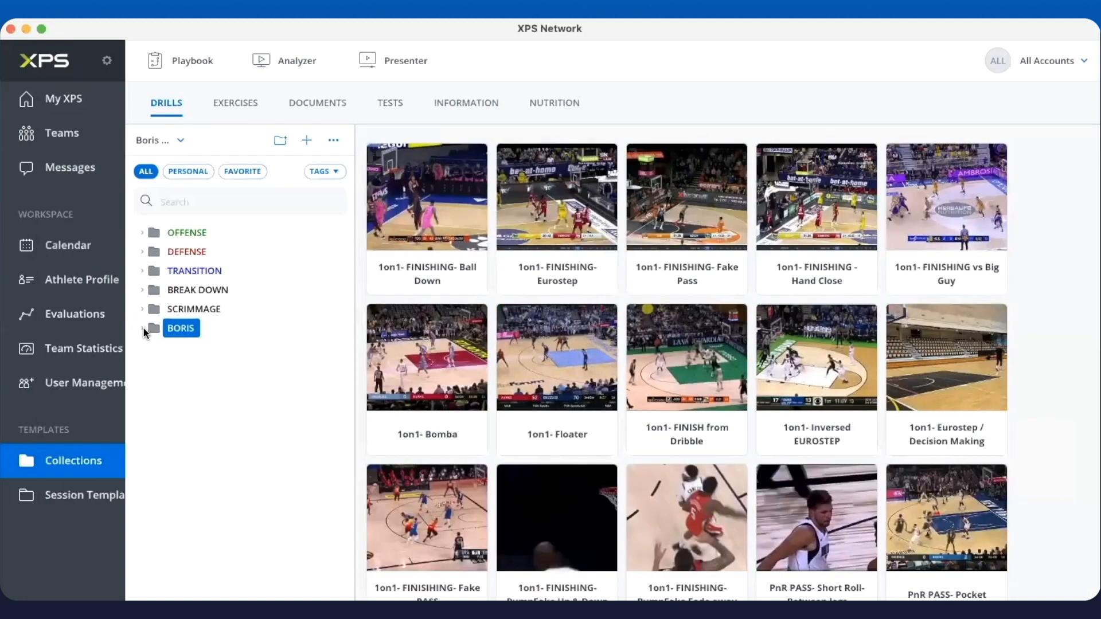
- Expand the last top-level drill folder through OFFENSE to its FINISHING subfolder, then collapse the whole folder again
{"action": "left_click", "coordinate": [143, 328]}
{"action": "left_click", "coordinate": [151, 348]}
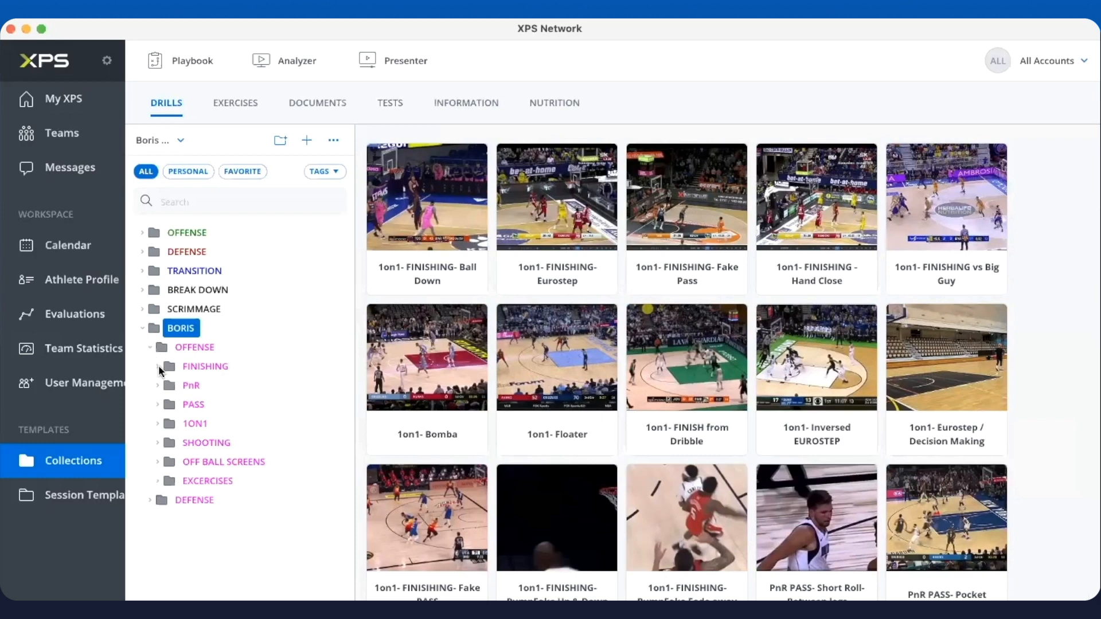
{"action": "left_click", "coordinate": [159, 367]}
{"action": "left_click", "coordinate": [159, 368]}
{"action": "left_click", "coordinate": [142, 329]}
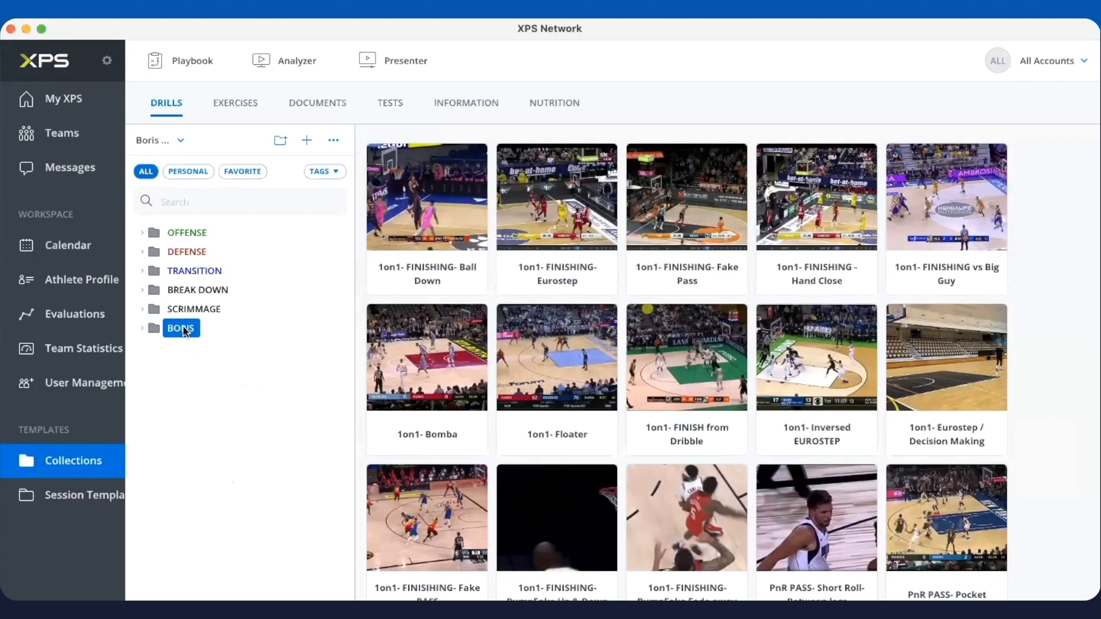
- Open document 20 in the document collections, from the SERIE 20 folder under 2021-22, PLAYBOOK and TRANSITION
{"action": "left_click", "coordinate": [313, 102]}
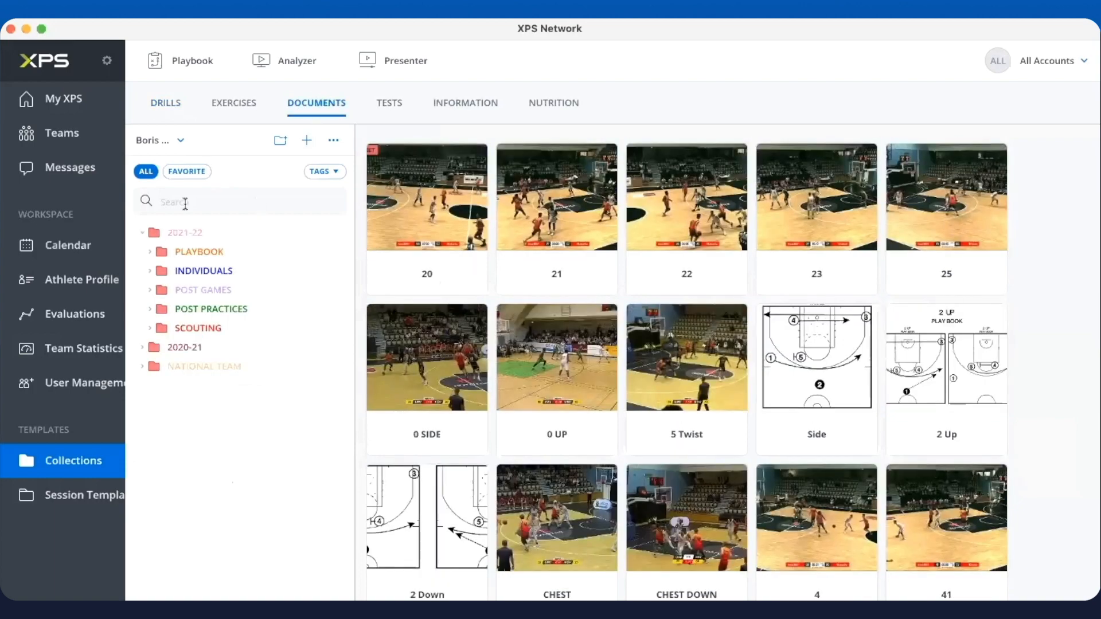
{"action": "left_click", "coordinate": [140, 232]}
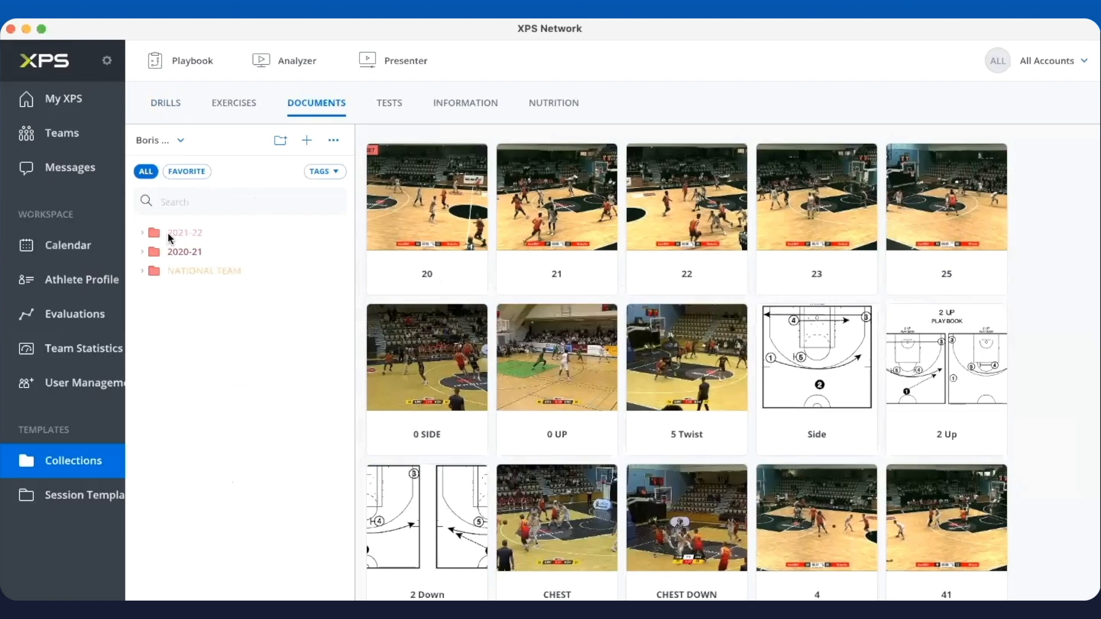
{"action": "left_click", "coordinate": [142, 233]}
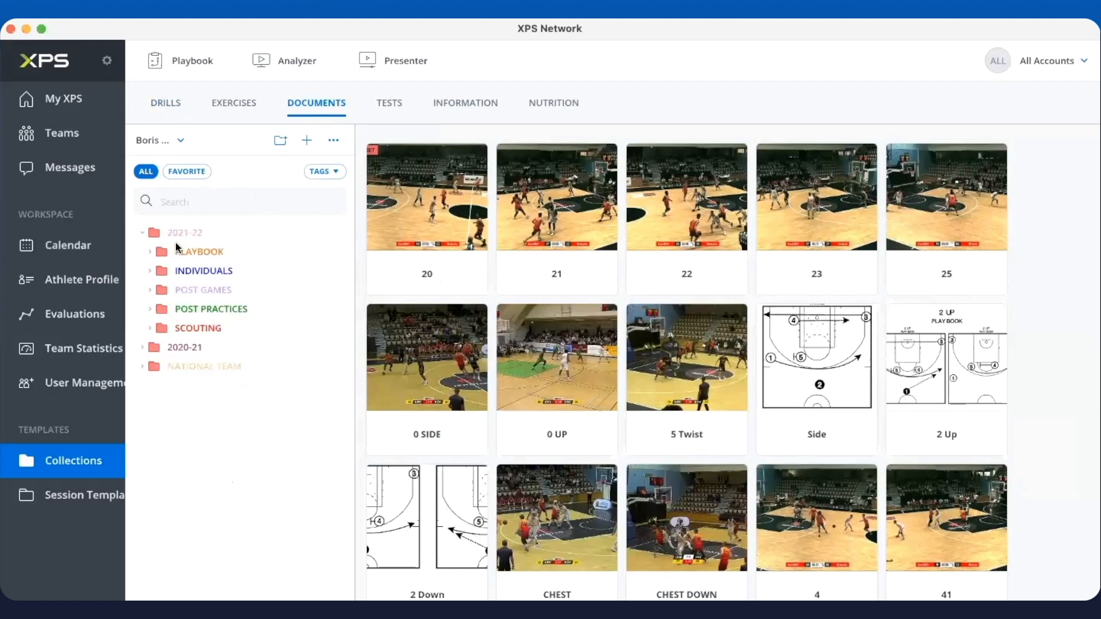
{"action": "left_click", "coordinate": [150, 252]}
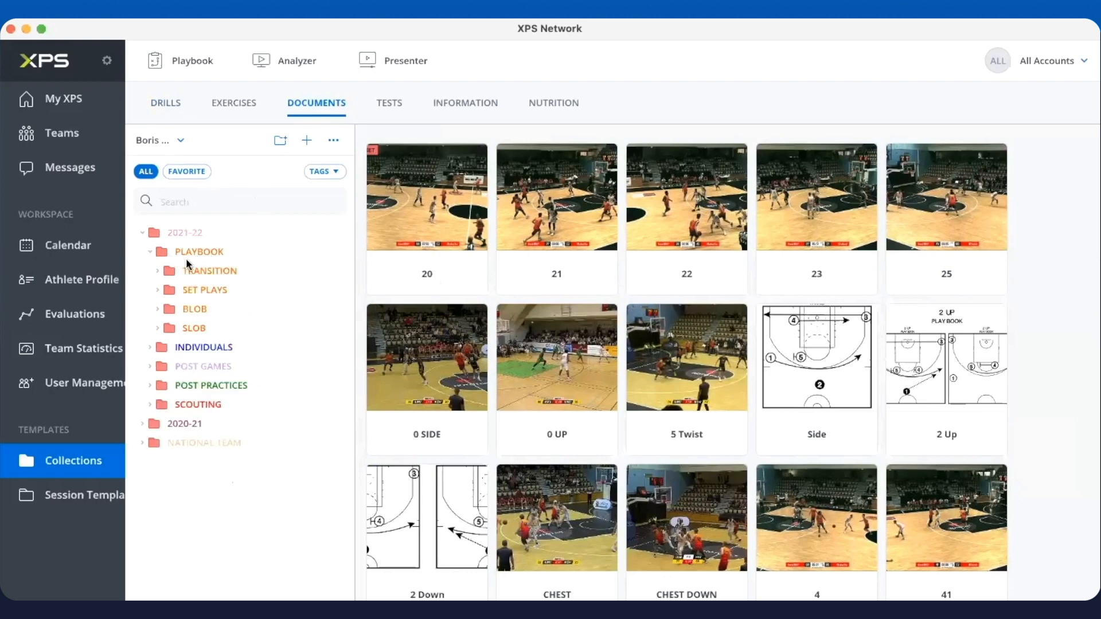
{"action": "left_click", "coordinate": [194, 265]}
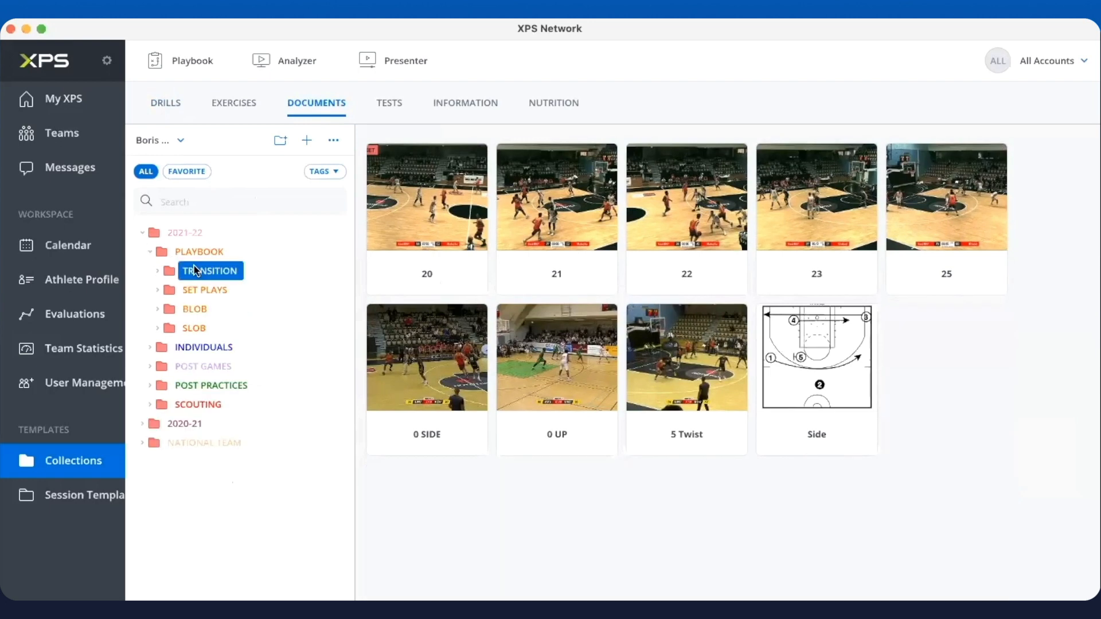
{"action": "left_click", "coordinate": [158, 272]}
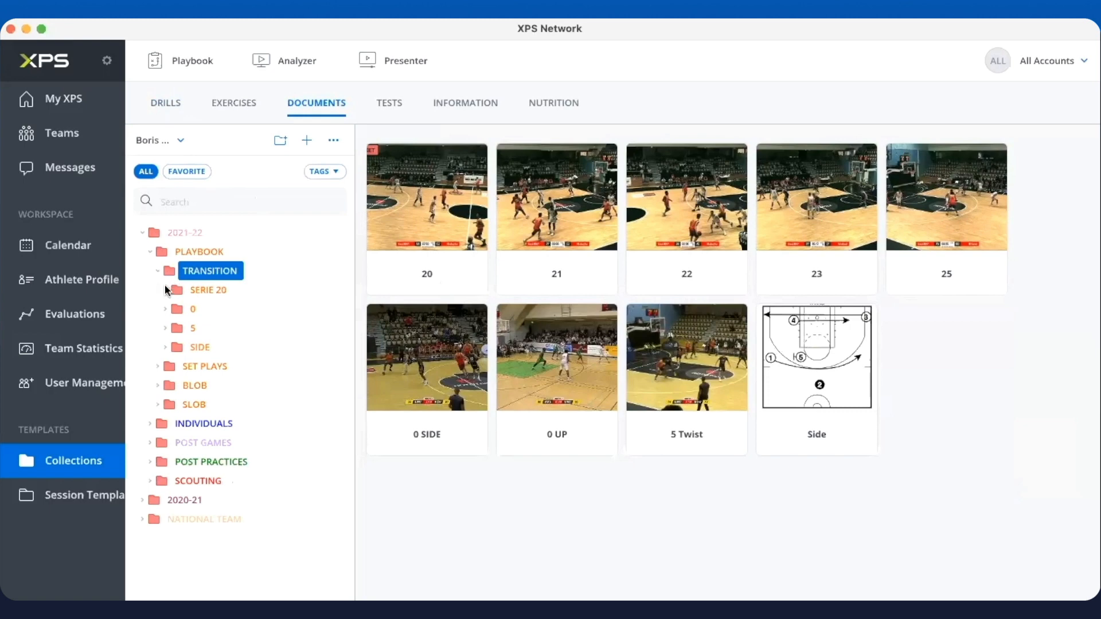
{"action": "left_click", "coordinate": [165, 289]}
{"action": "left_click", "coordinate": [204, 311]}
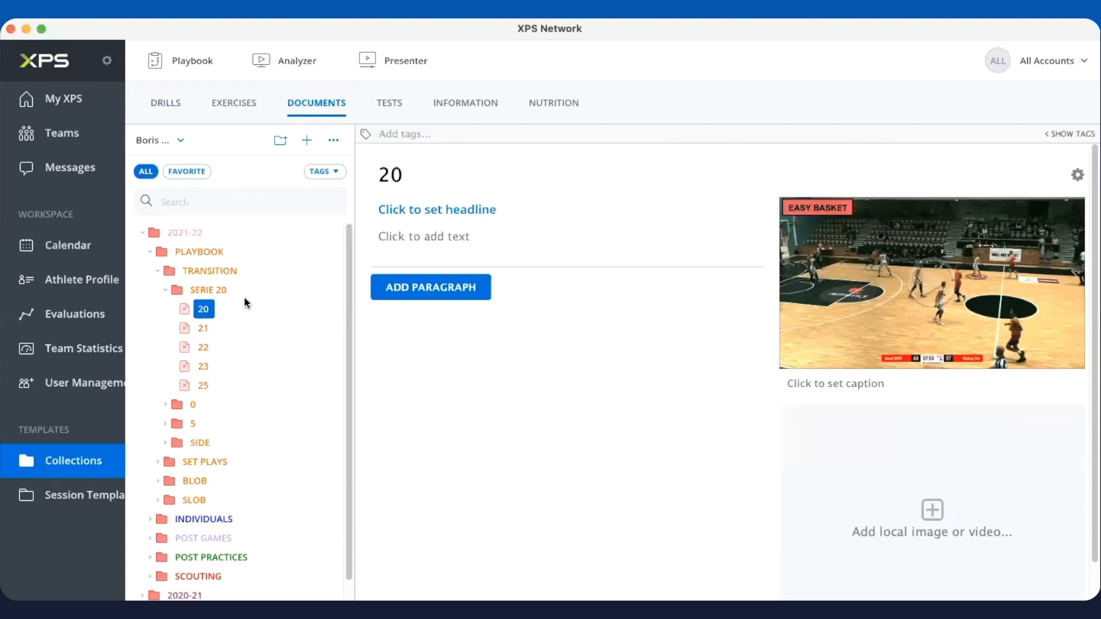
- Open the Share with Athlete dialog for the SERIE 20 folder and close it again
{"action": "right_click", "coordinate": [202, 287]}
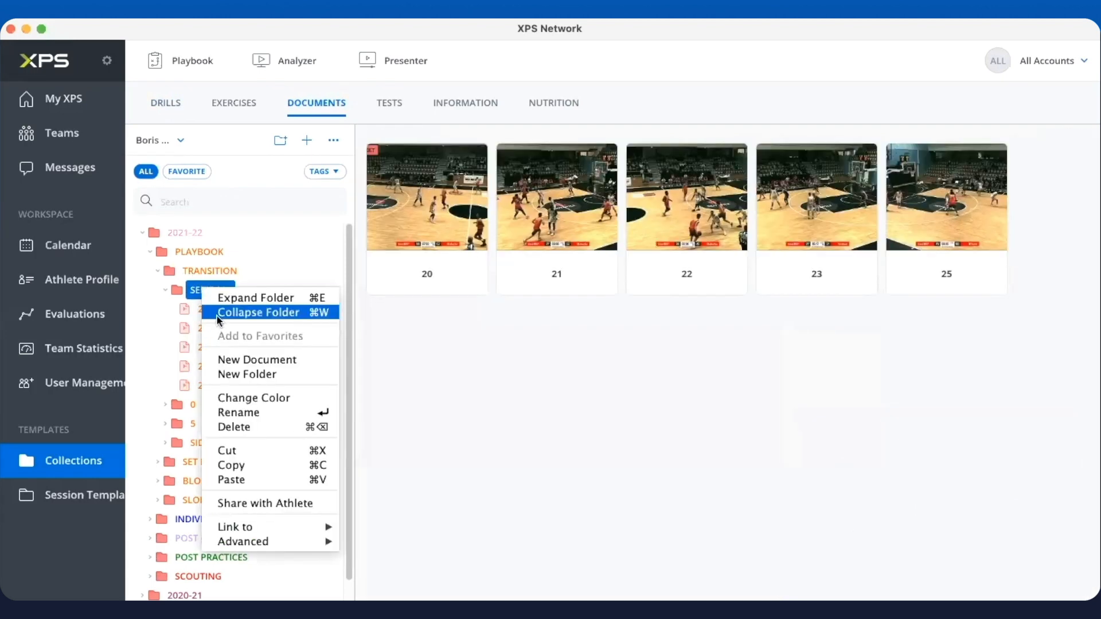
{"action": "left_click", "coordinate": [265, 504]}
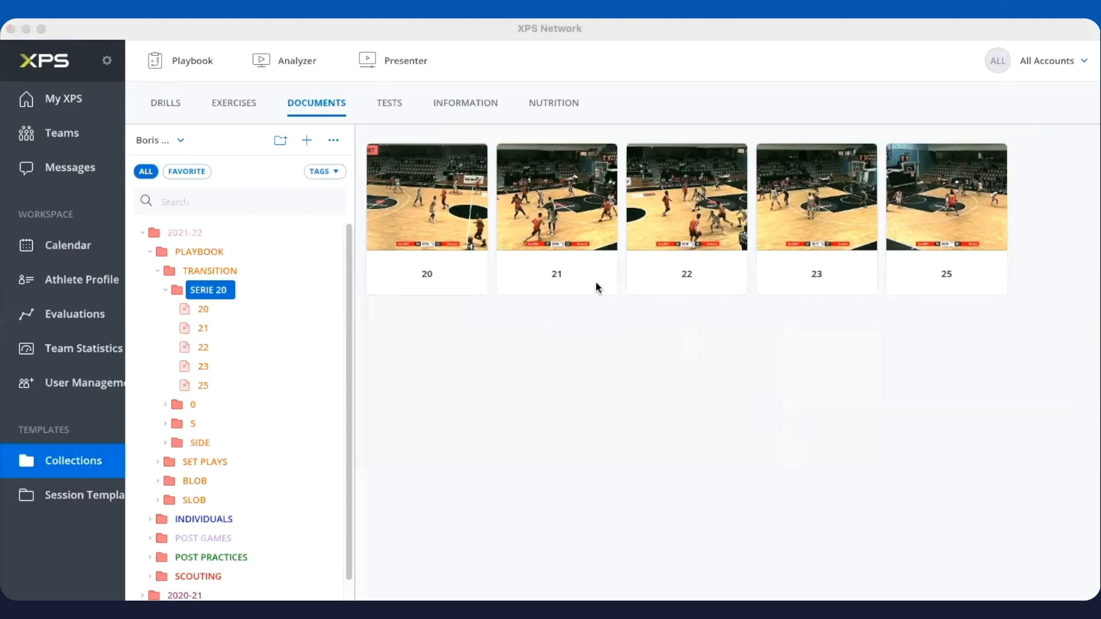
{"action": "left_click", "coordinate": [715, 503]}
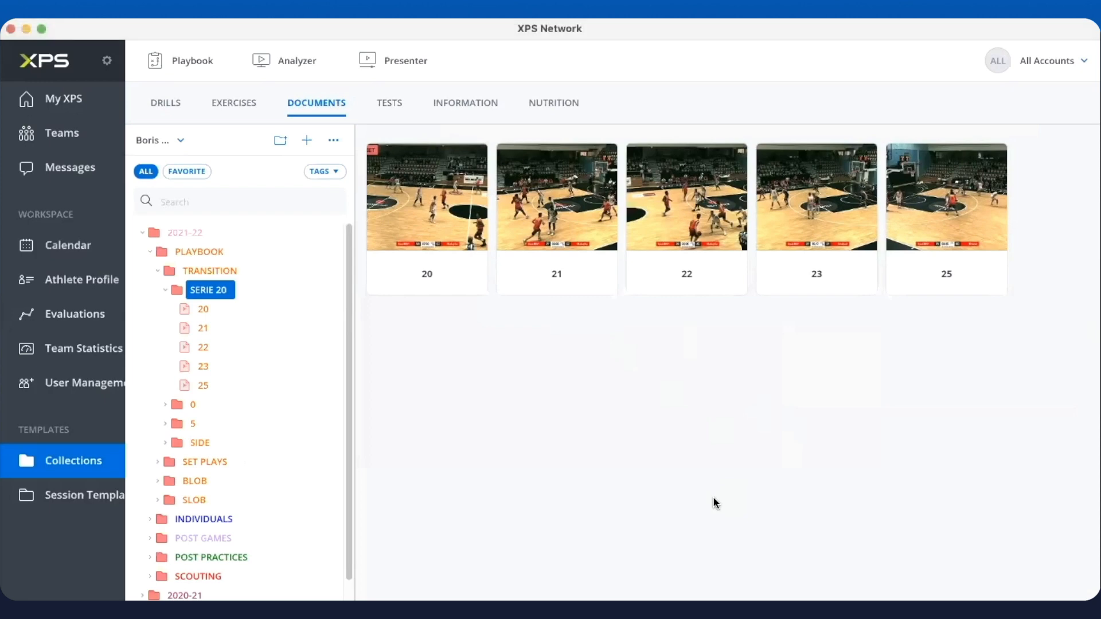
- Collapse the SERIE 20, TRANSITION and PLAYBOOK folders and show the available actions for the PLAYBOOK folder
{"action": "left_click", "coordinate": [165, 290]}
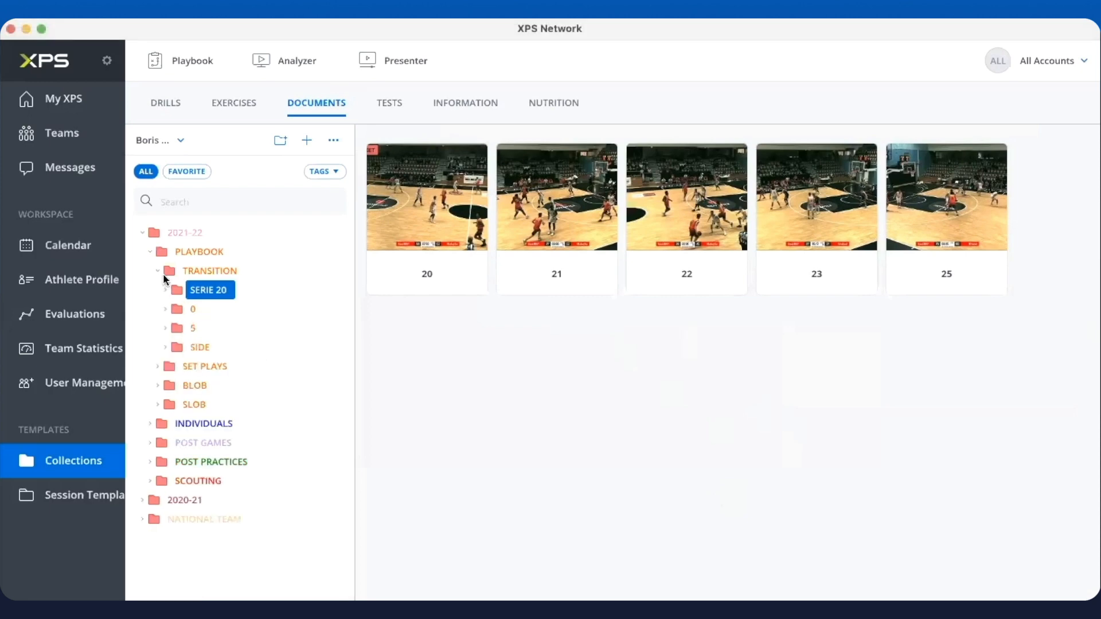
{"action": "left_click", "coordinate": [152, 253]}
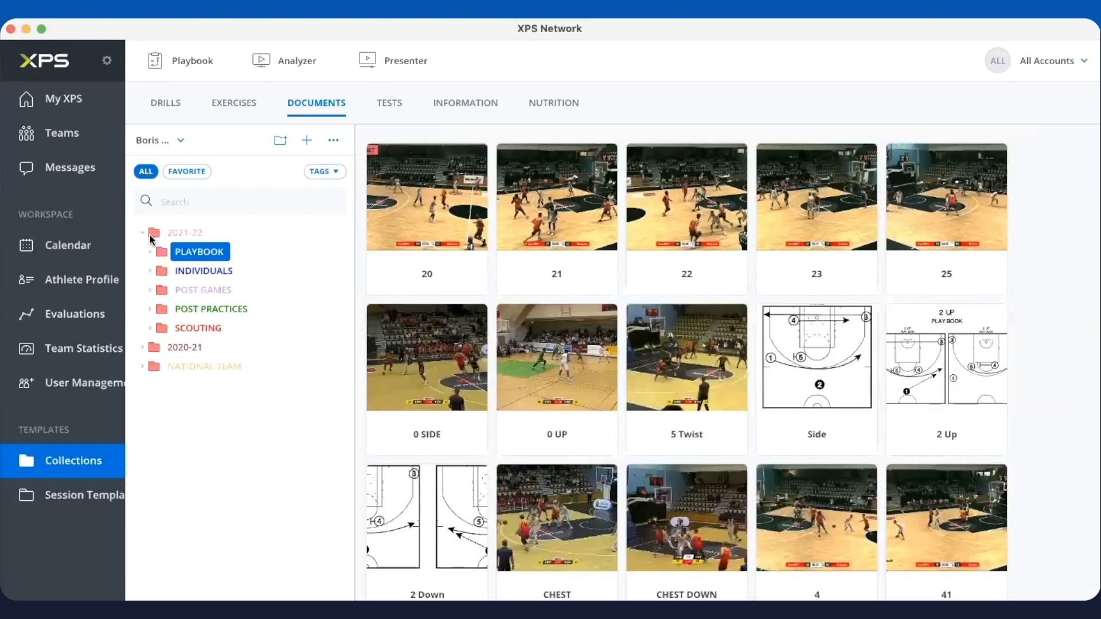
{"action": "left_click", "coordinate": [152, 252]}
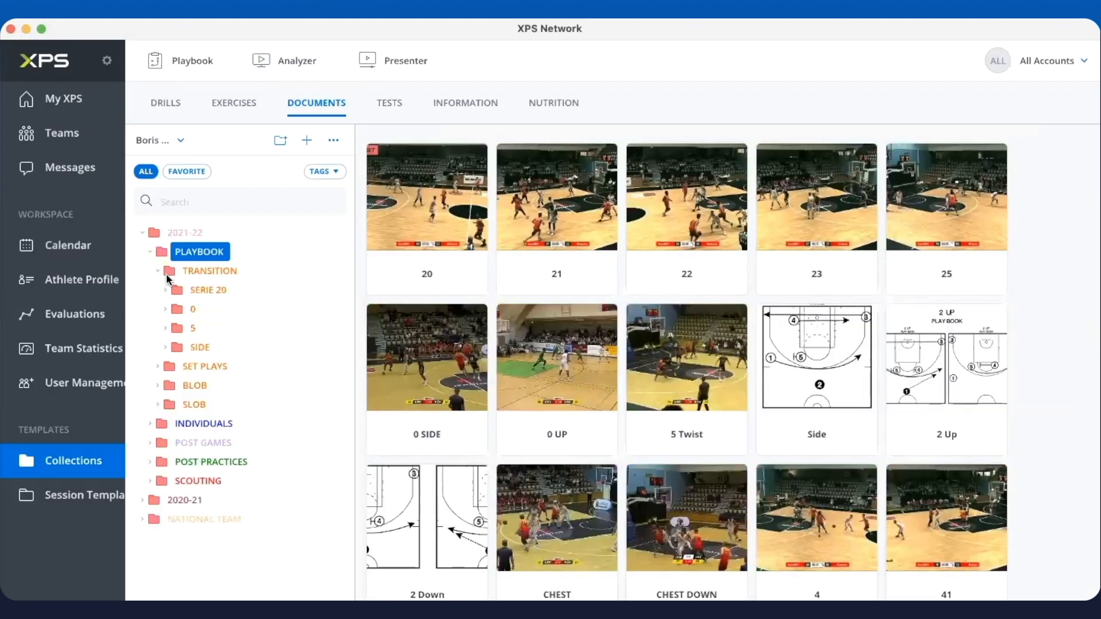
{"action": "left_click", "coordinate": [156, 273]}
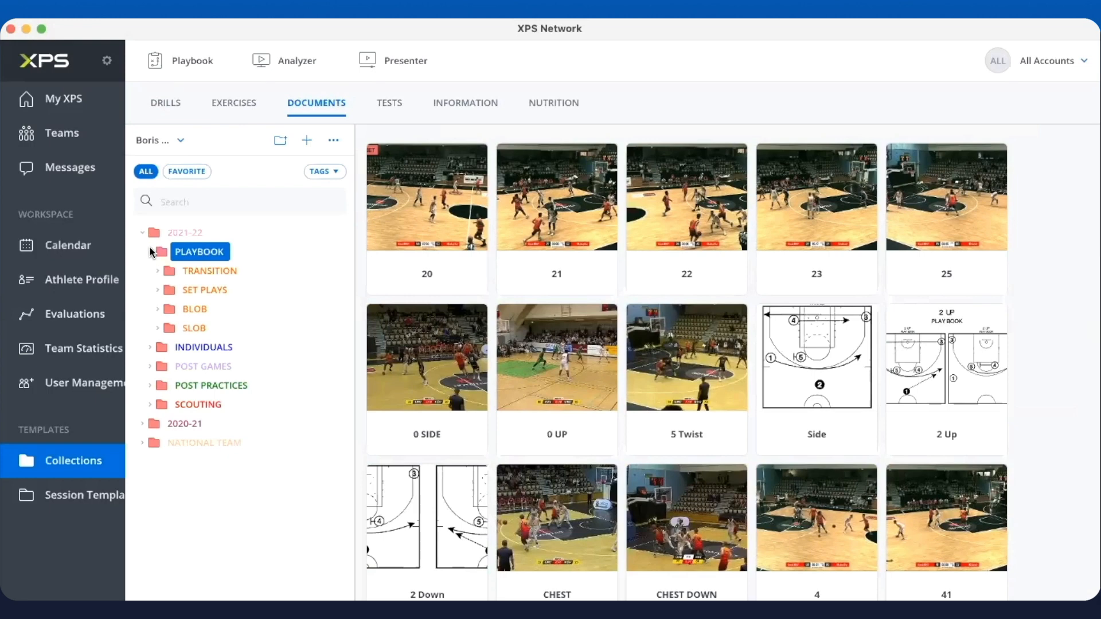
{"action": "left_click", "coordinate": [152, 253]}
{"action": "right_click", "coordinate": [202, 251]}
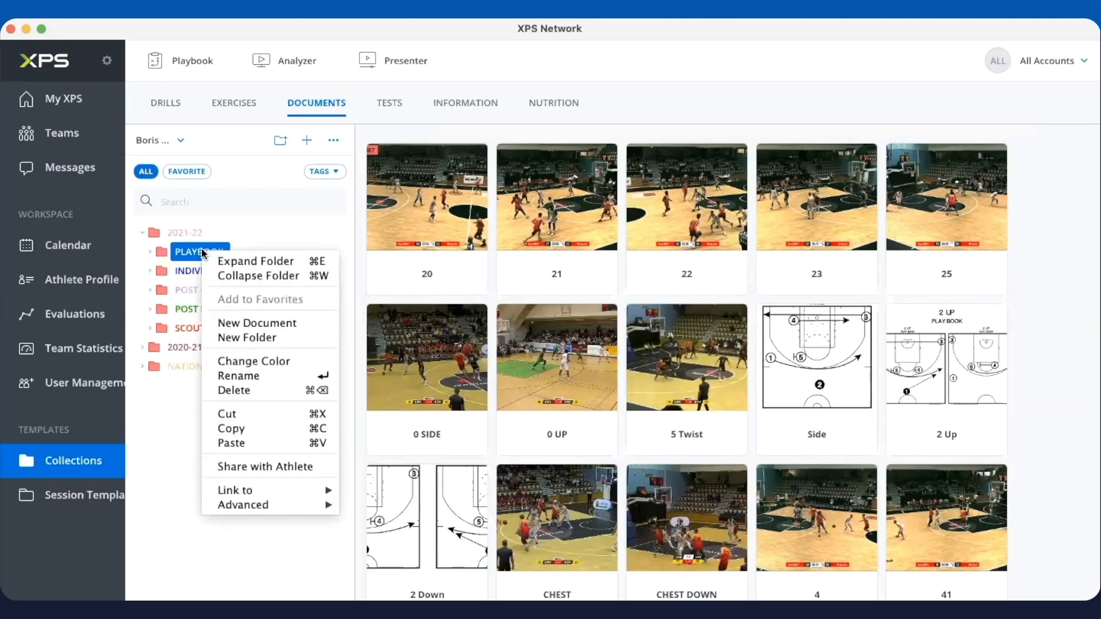
- Open the Side document in the PLAYBOOK's TRANSITION folder, view its play diagrams enlarged and close the enlarged view
{"action": "left_click", "coordinate": [152, 252]}
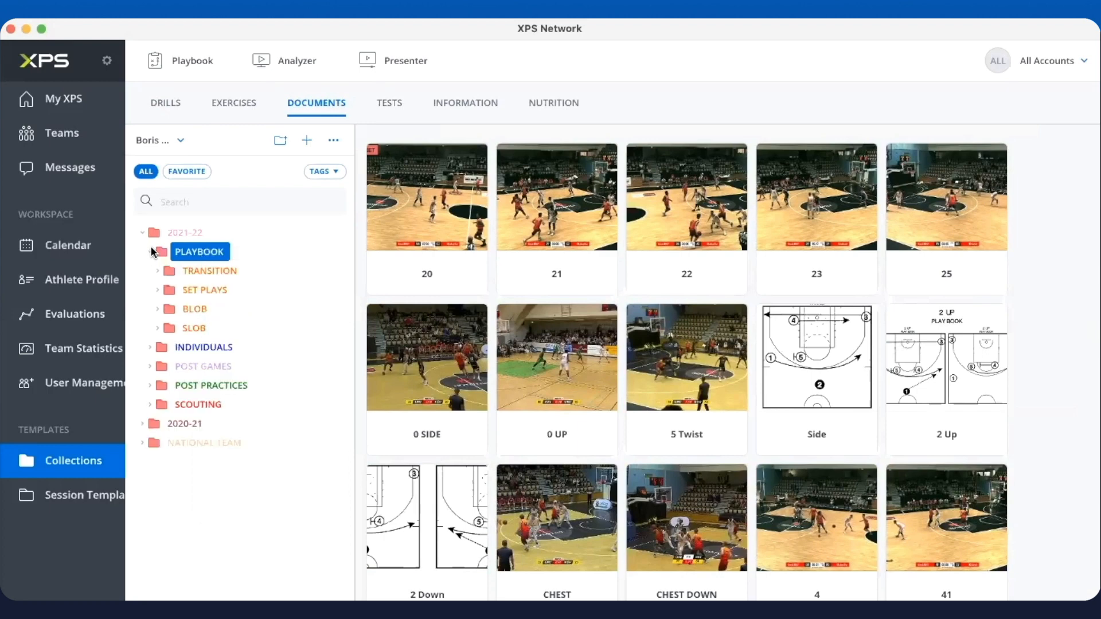
{"action": "left_click", "coordinate": [158, 271]}
{"action": "left_click", "coordinate": [841, 369]}
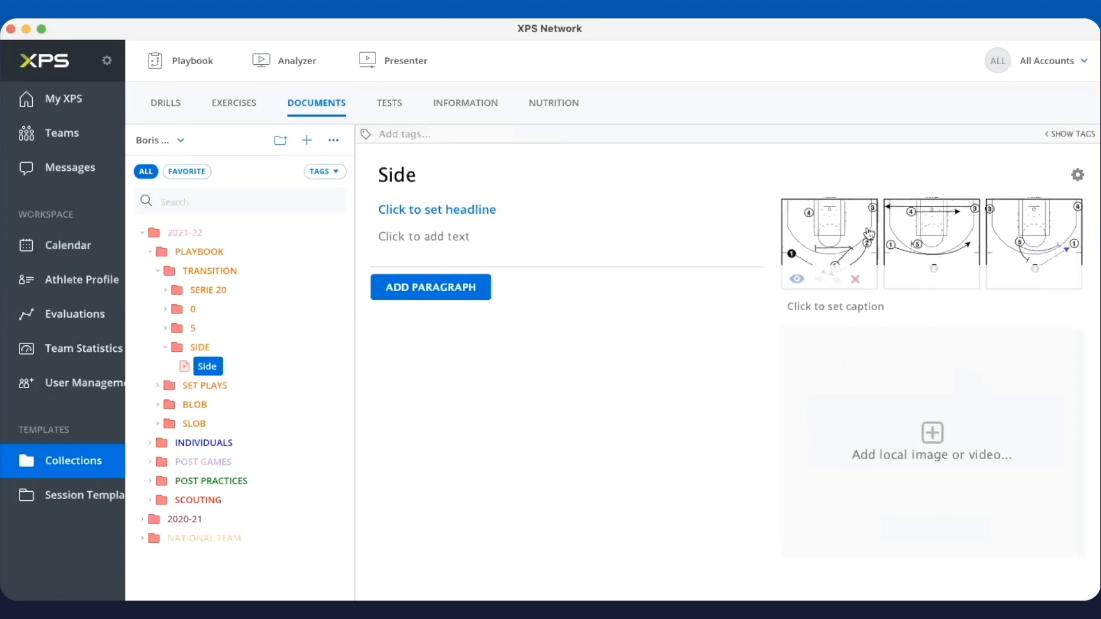
{"action": "left_click", "coordinate": [937, 233]}
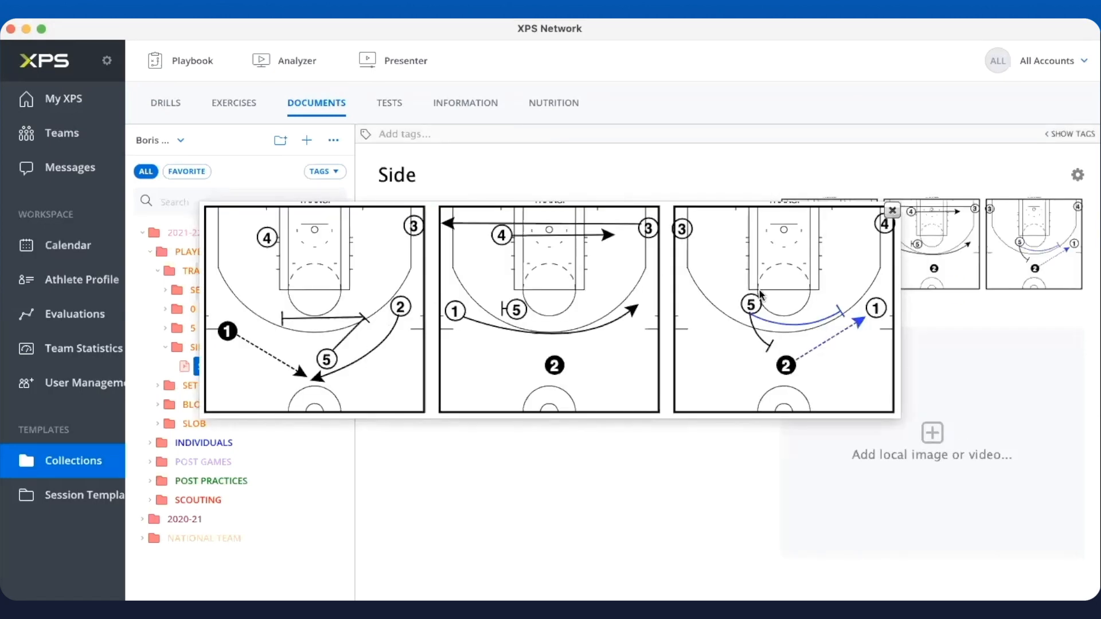
{"action": "left_click", "coordinate": [894, 210]}
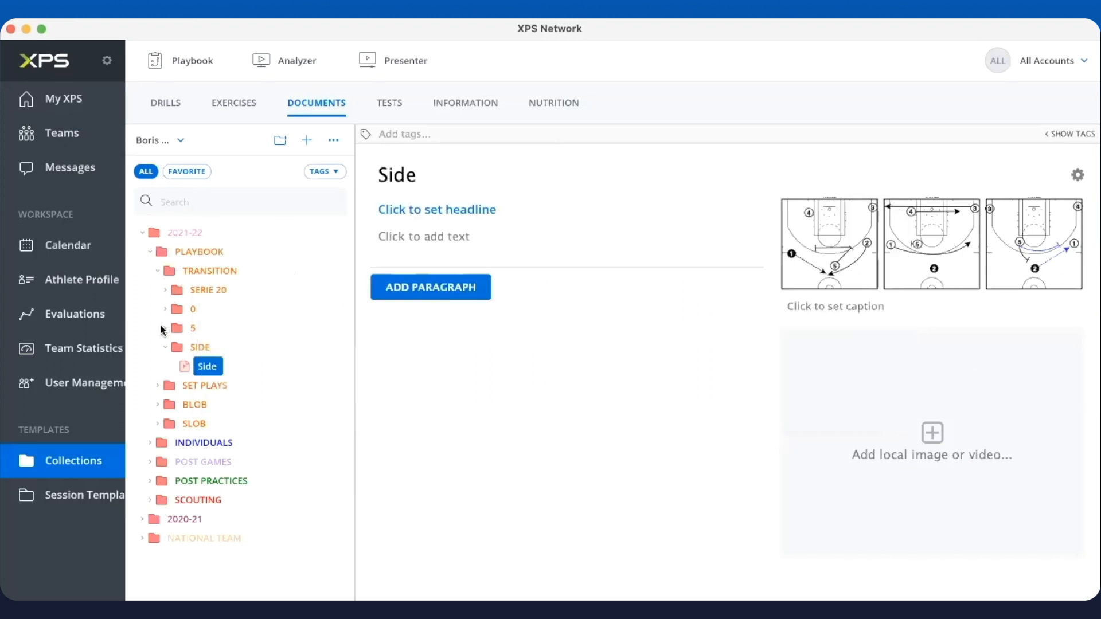
- Open the 5 Twist document from folder 5, play its game video and close the video player
{"action": "left_click", "coordinate": [164, 330]}
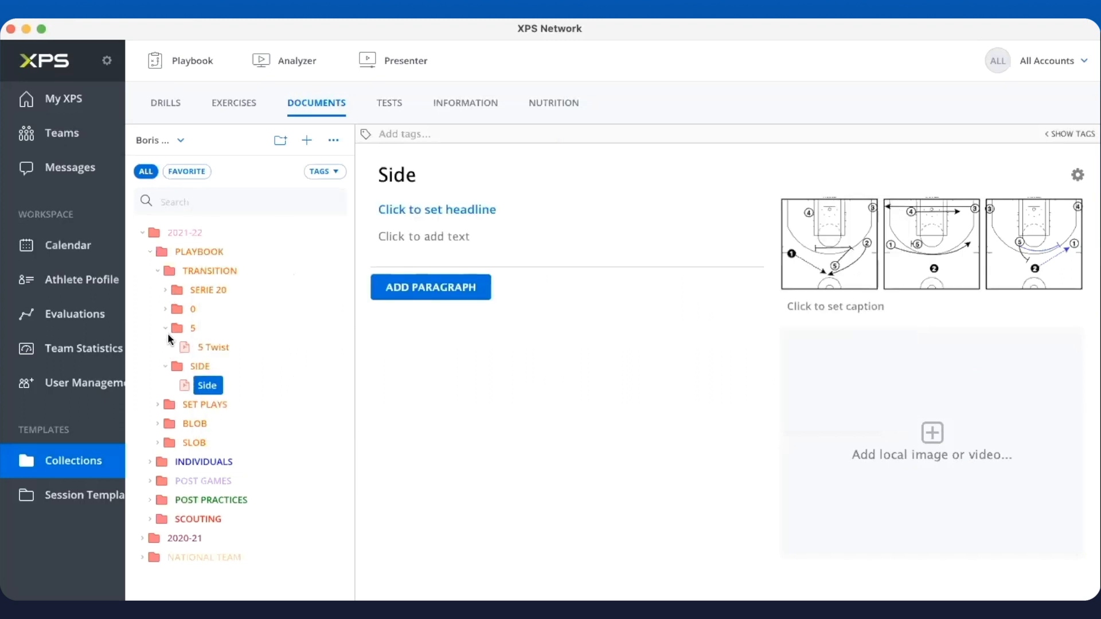
{"action": "left_click", "coordinate": [198, 347]}
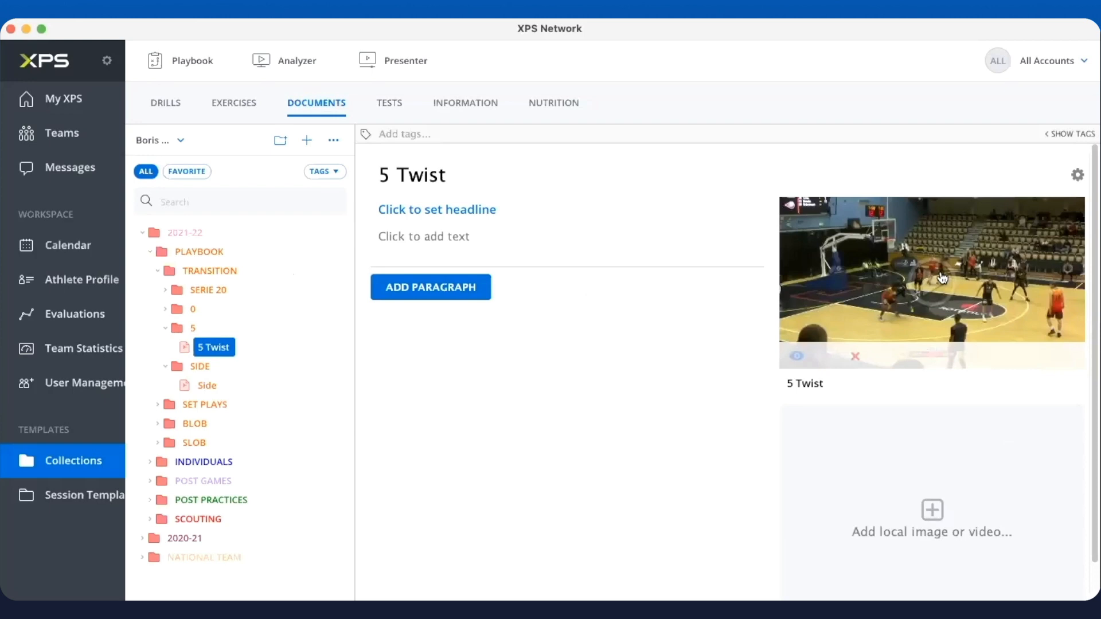
{"action": "left_click", "coordinate": [924, 286]}
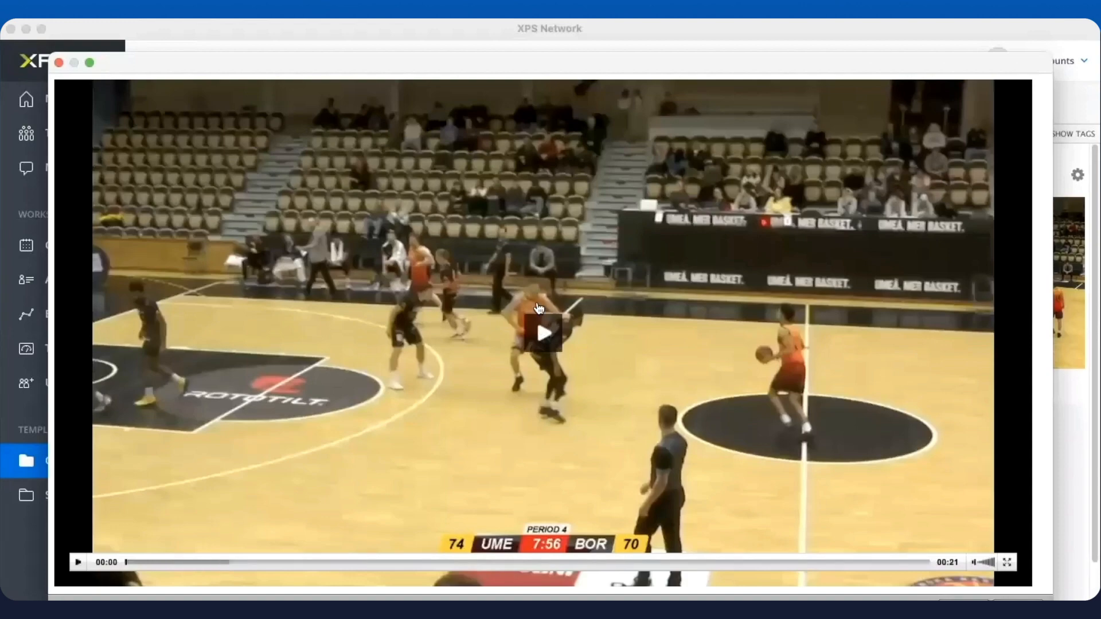
{"action": "left_click", "coordinate": [550, 343]}
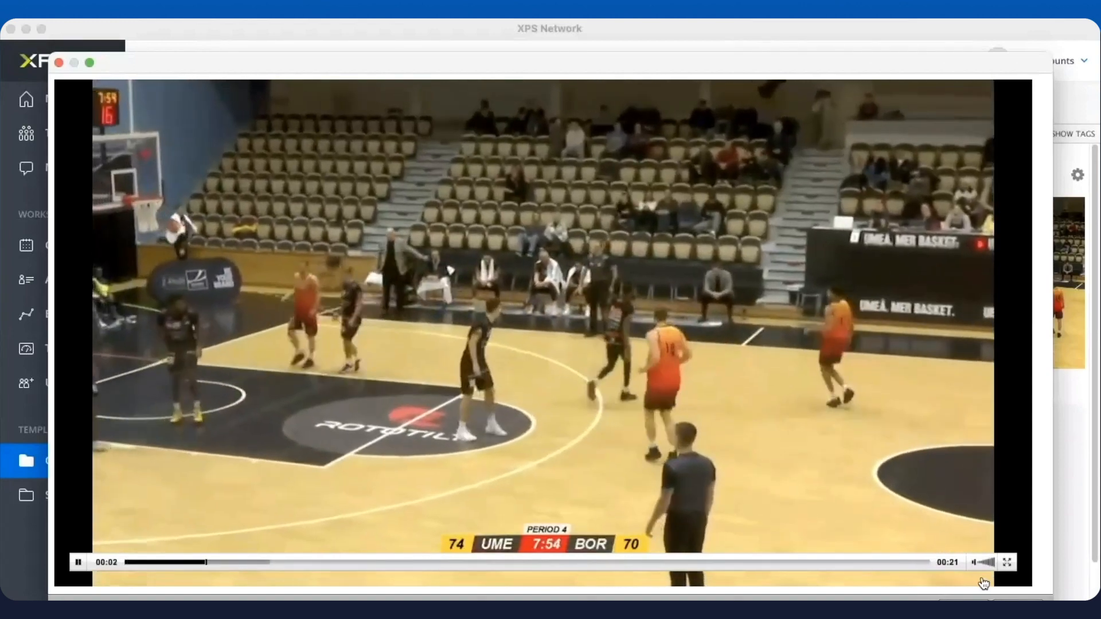
{"action": "left_click", "coordinate": [1007, 562]}
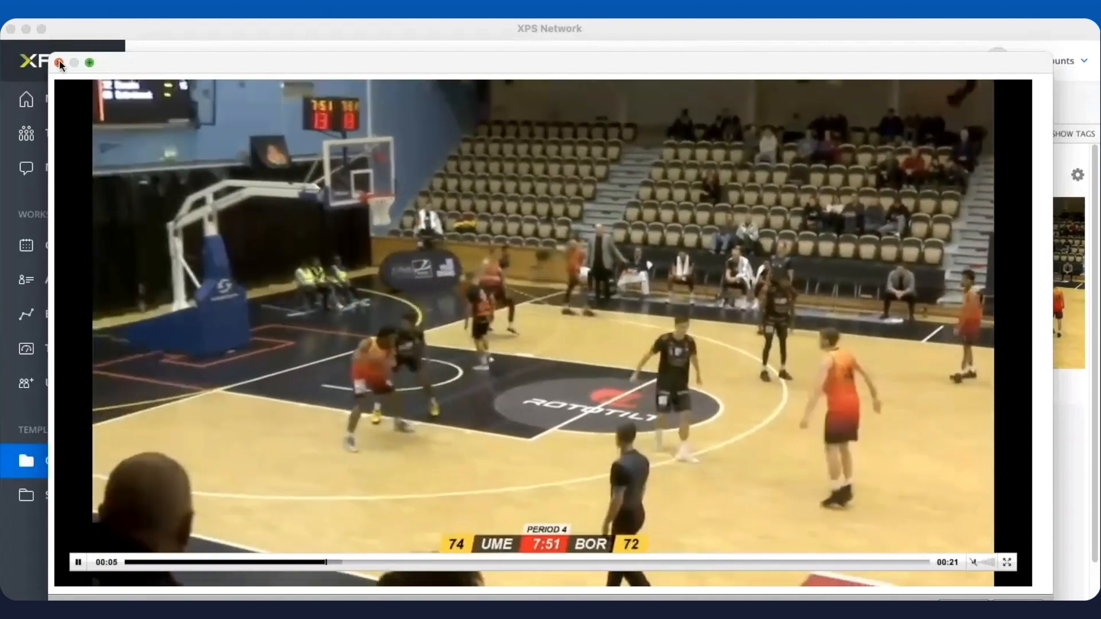
{"action": "left_click", "coordinate": [59, 63]}
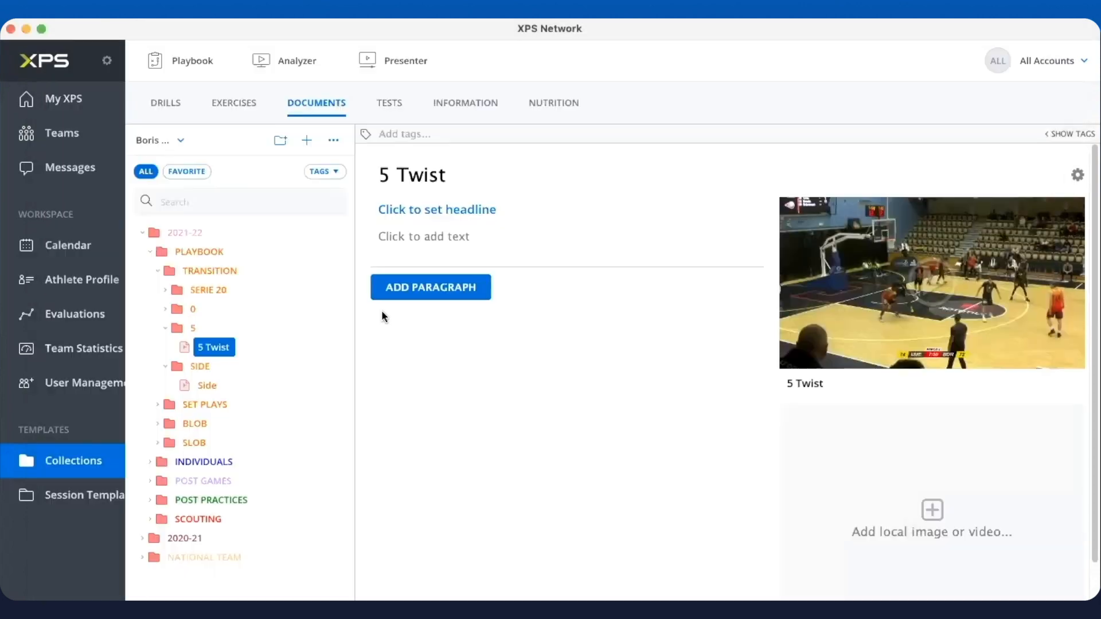
- Collapse folder 5, the SIDE folder and the PLAYBOOK folder, showing all playbook documents as thumbnails
{"action": "left_click", "coordinate": [164, 328]}
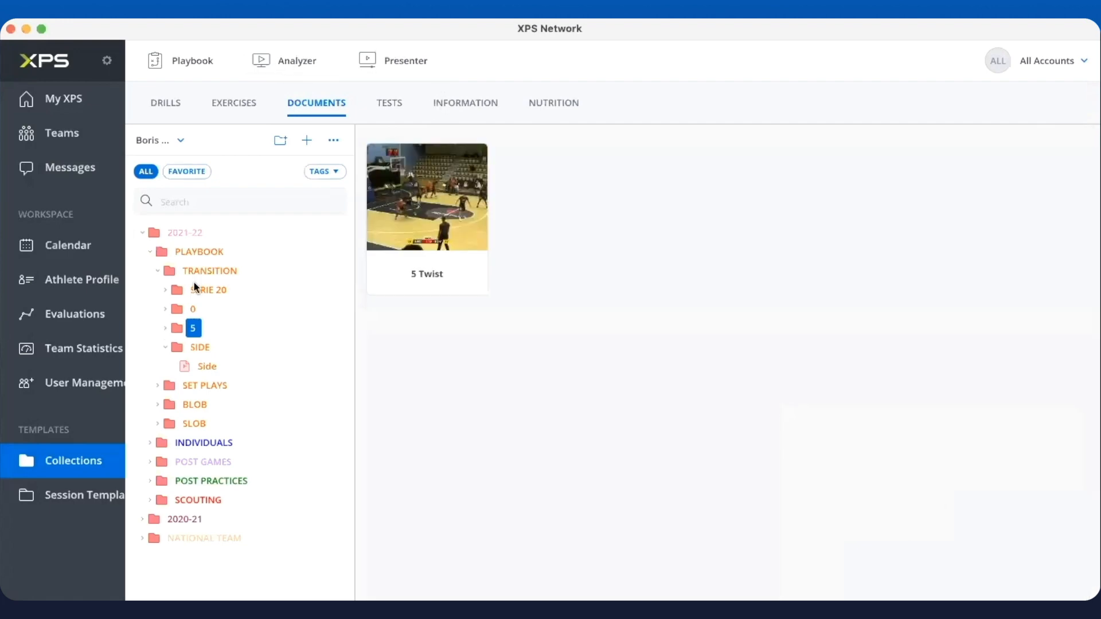
{"action": "left_click", "coordinate": [164, 348]}
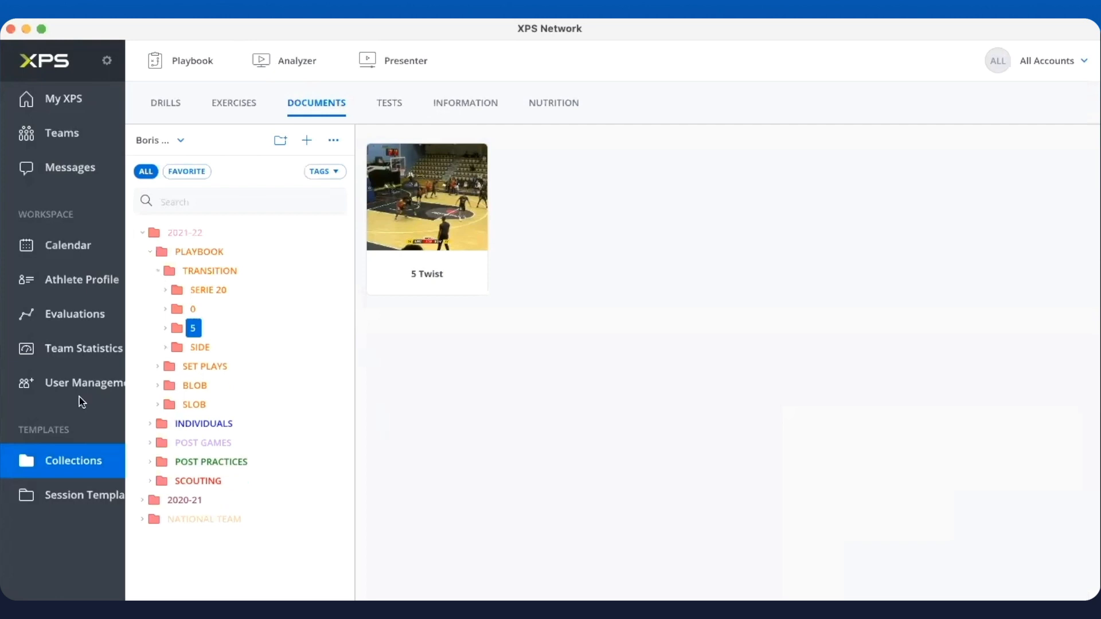
{"action": "left_click", "coordinate": [148, 253]}
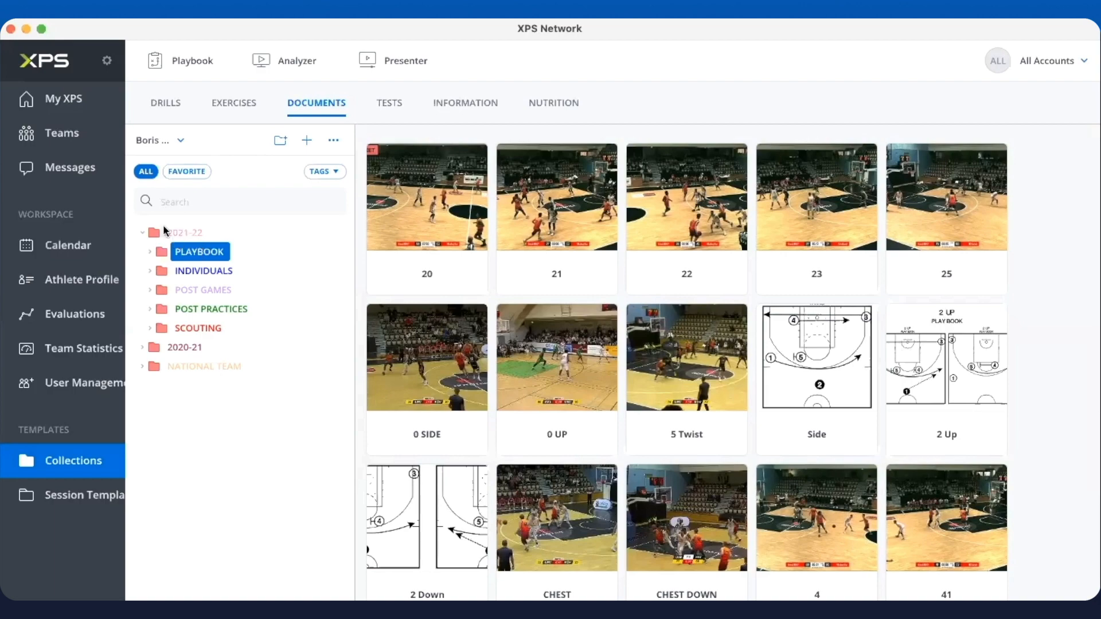
- Collapse and re-expand the 2021-22 folder, and show the PLAYBOOK folder's subfolders before collapsing it
{"action": "left_click", "coordinate": [143, 230]}
{"action": "left_click", "coordinate": [142, 229]}
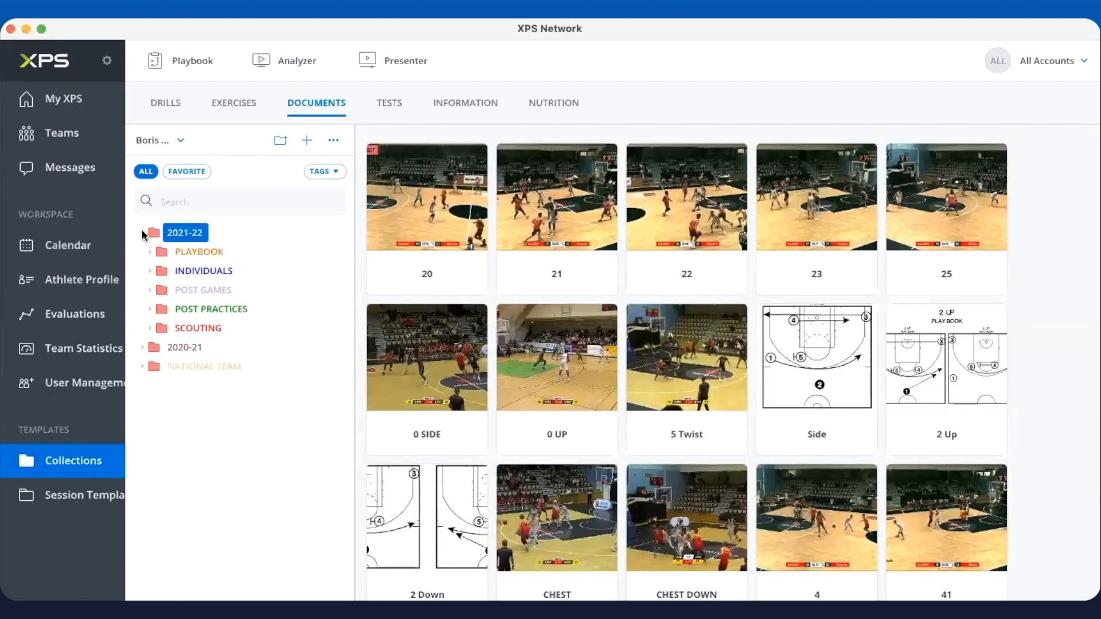
{"action": "left_click", "coordinate": [150, 253]}
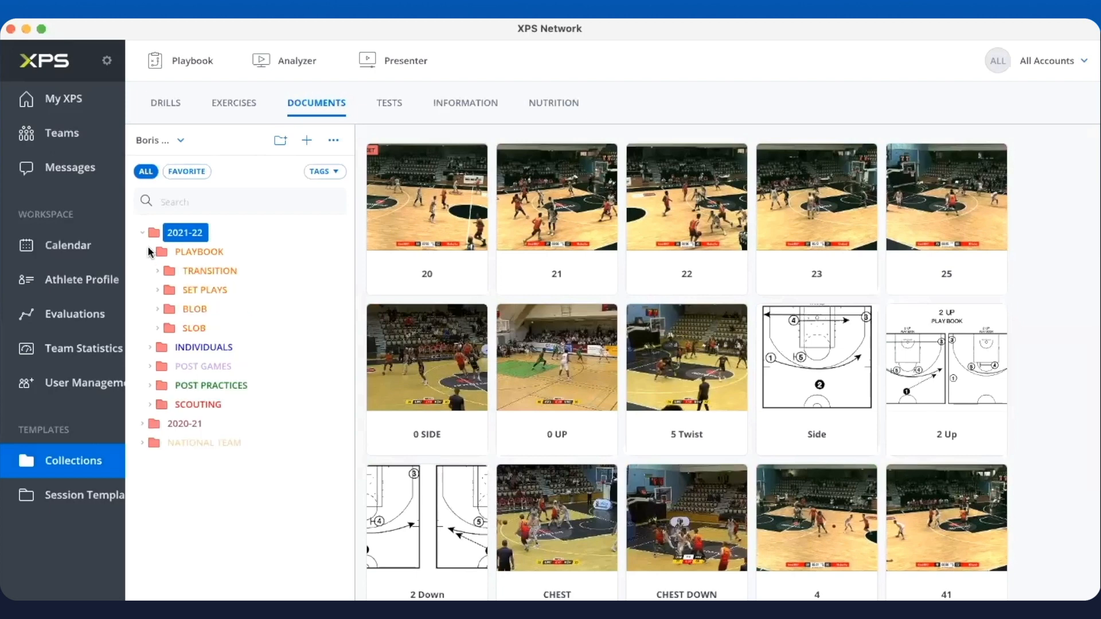
{"action": "left_click", "coordinate": [150, 252]}
- Open the first athlete's document in the 24-Köping 4 folder of the INDIVIDUALS folder's POST SEASON subfolder
{"action": "left_click", "coordinate": [151, 271]}
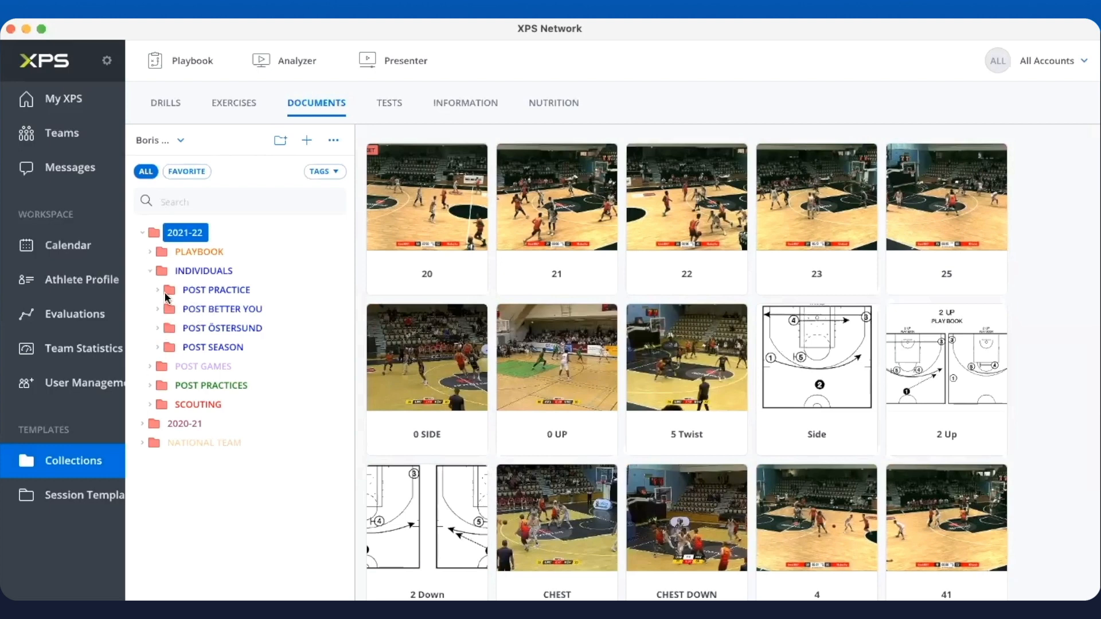
{"action": "left_click", "coordinate": [157, 348]}
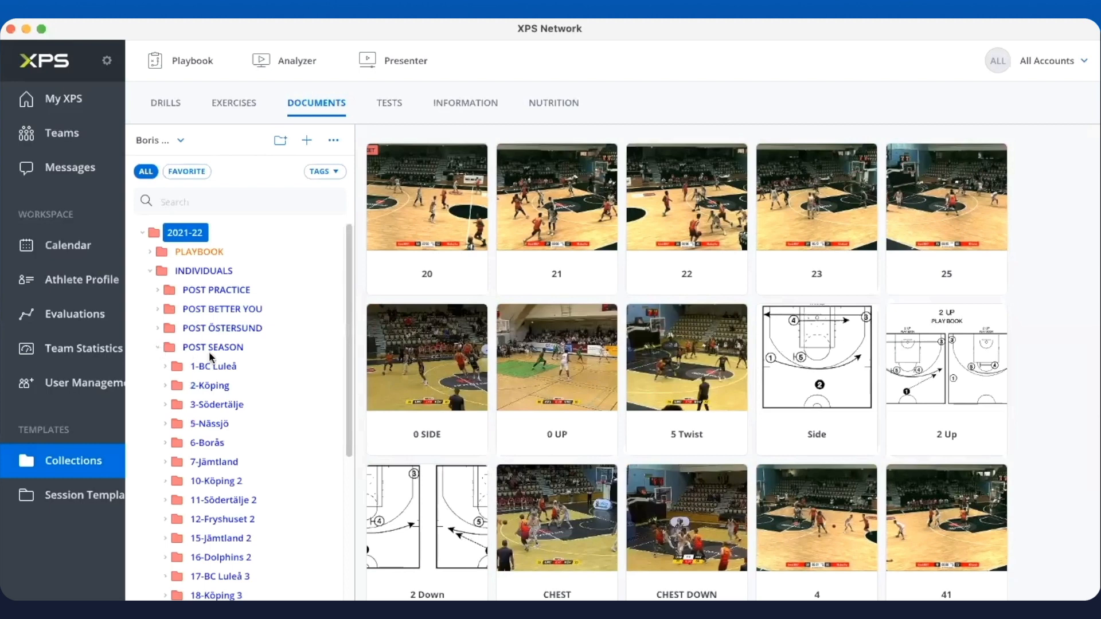
{"action": "scroll", "coordinate": [209, 353], "scroll_direction": "down", "scroll_amount": 3}
{"action": "scroll", "coordinate": [209, 351], "scroll_direction": "down", "scroll_amount": 3}
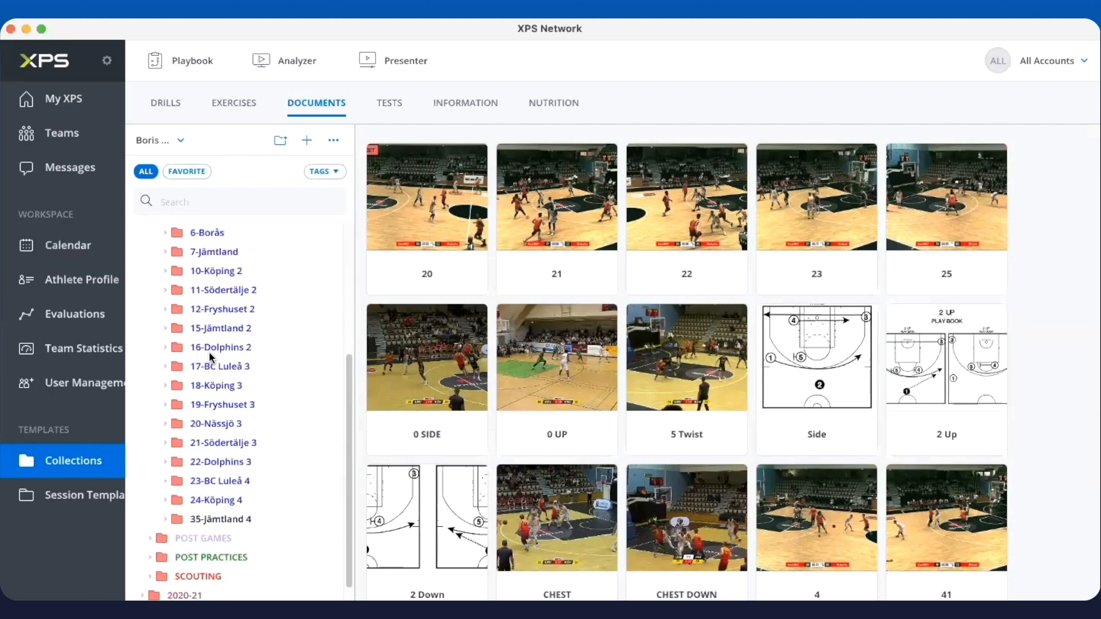
{"action": "left_click", "coordinate": [165, 500]}
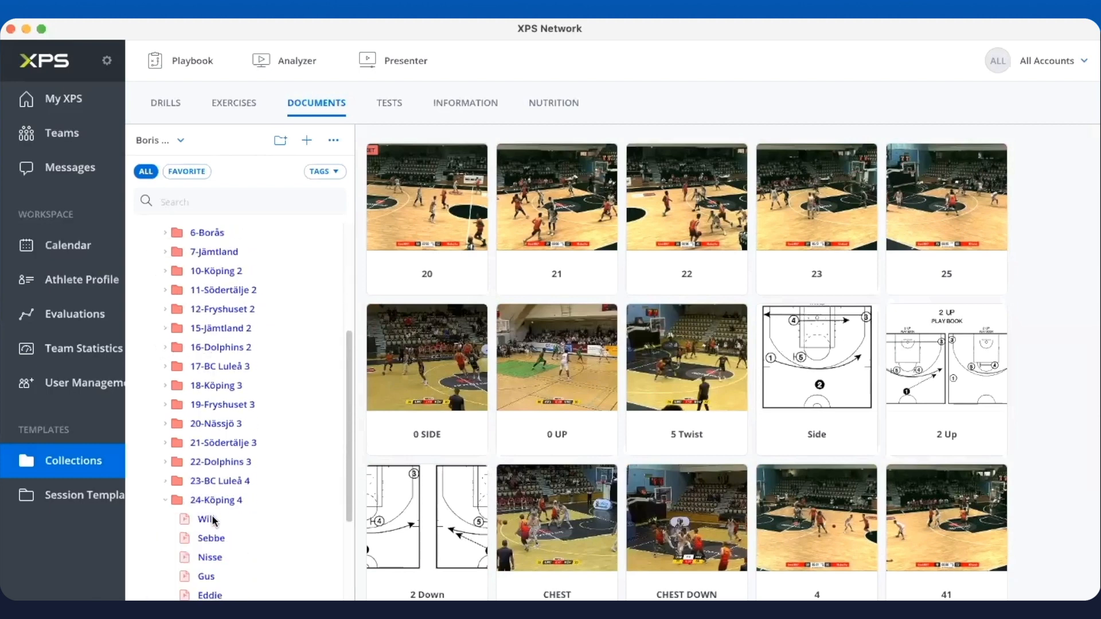
{"action": "scroll", "coordinate": [213, 521], "scroll_direction": "down", "scroll_amount": 3}
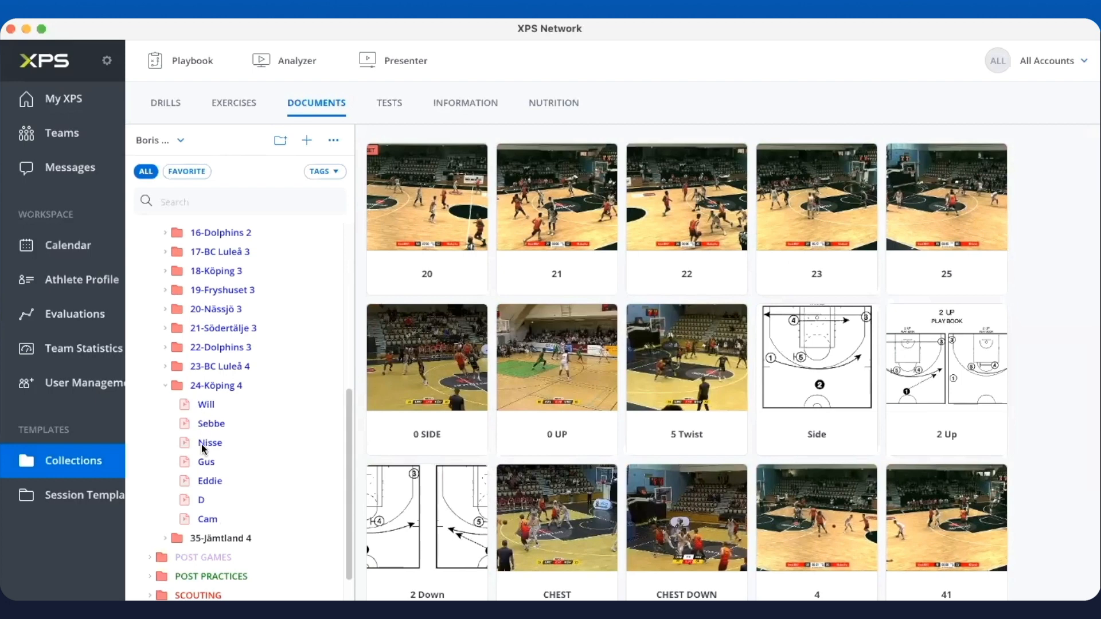
{"action": "left_click", "coordinate": [207, 406]}
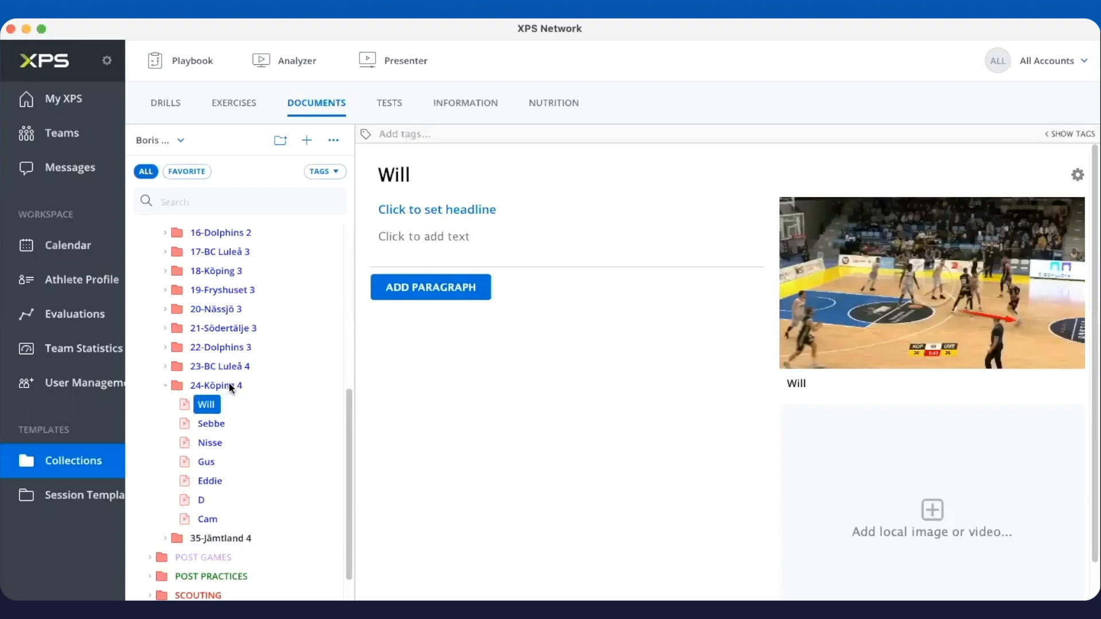
- Show the athlete selection for sharing the open video document and close it without choosing any athlete
{"action": "mouse_move", "coordinate": [906, 227]}
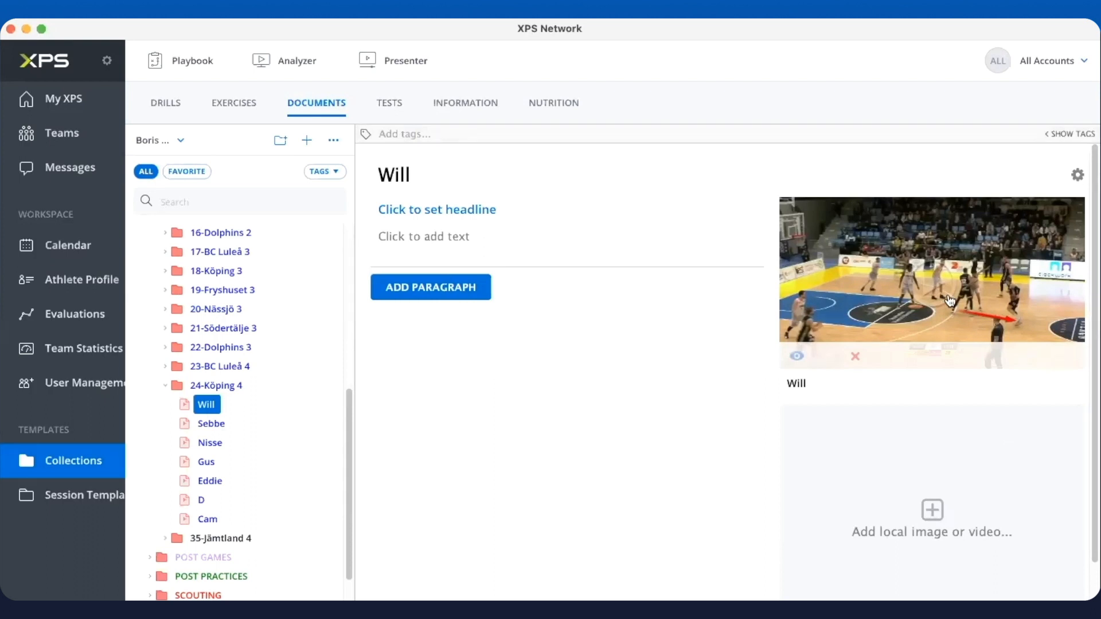
{"action": "right_click", "coordinate": [198, 406]}
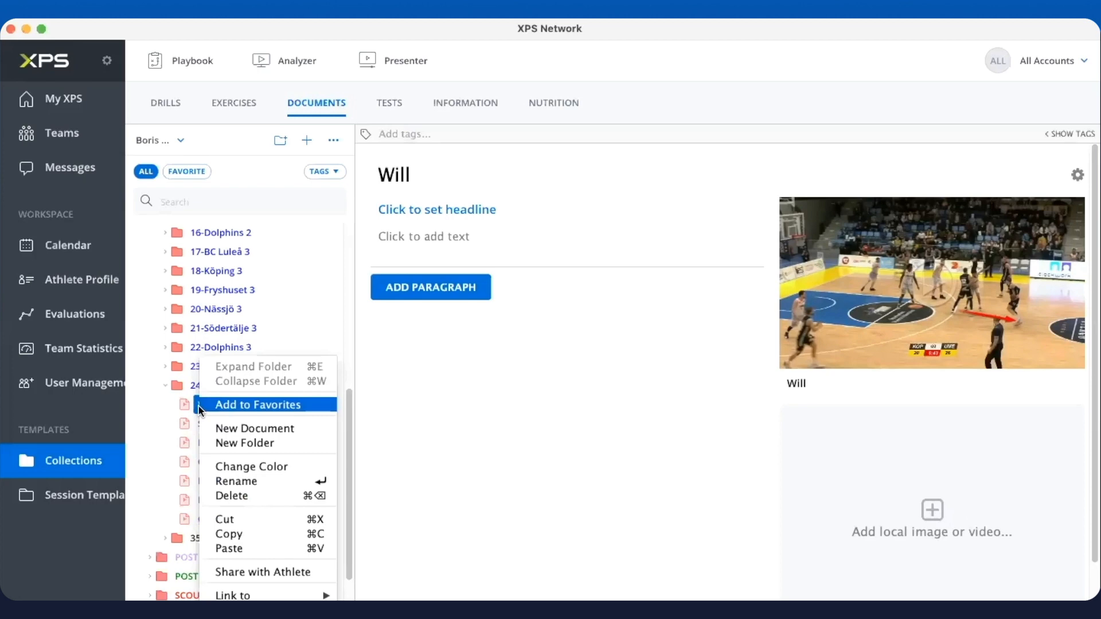
{"action": "left_click", "coordinate": [264, 572]}
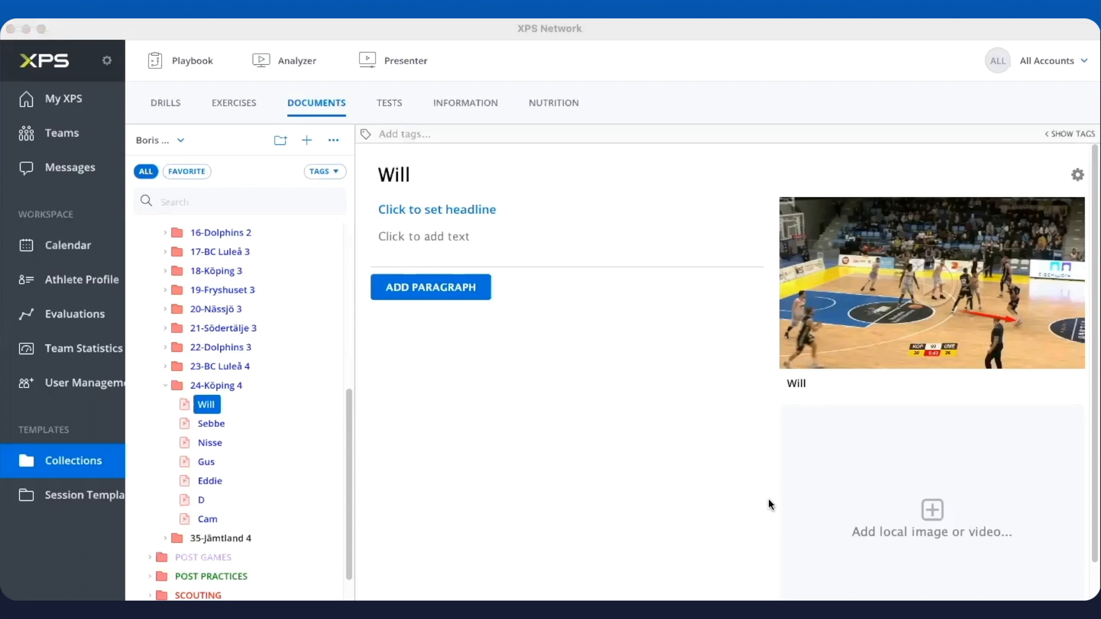
{"action": "left_click", "coordinate": [307, 147]}
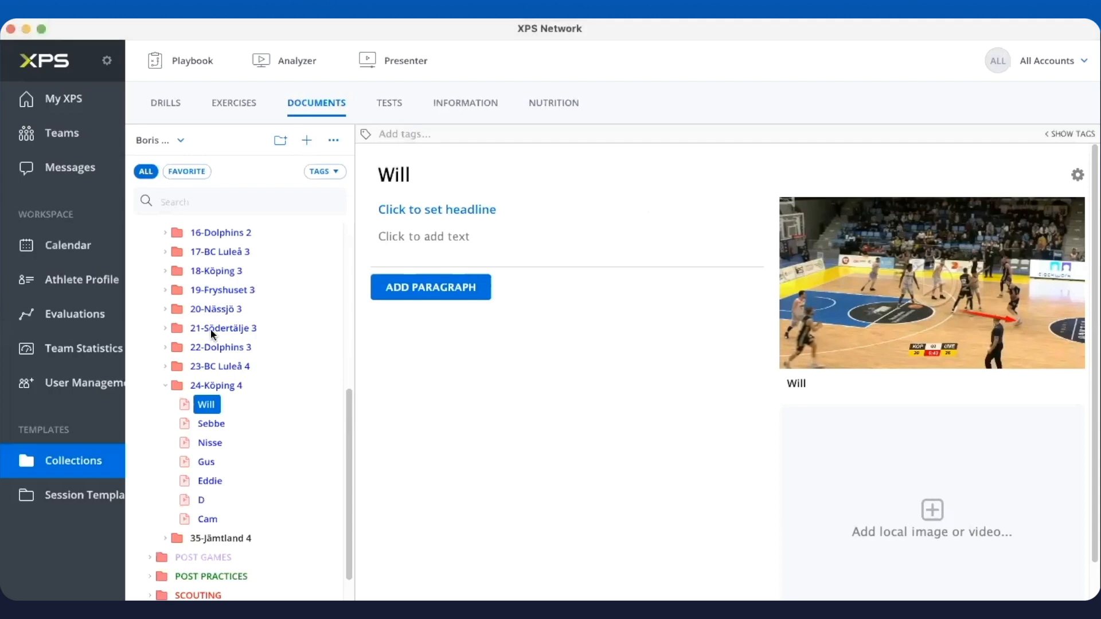
- Collapse and re-expand the 24-Köping 4 folder and open the fourth athlete's document in it
{"action": "left_click", "coordinate": [165, 385]}
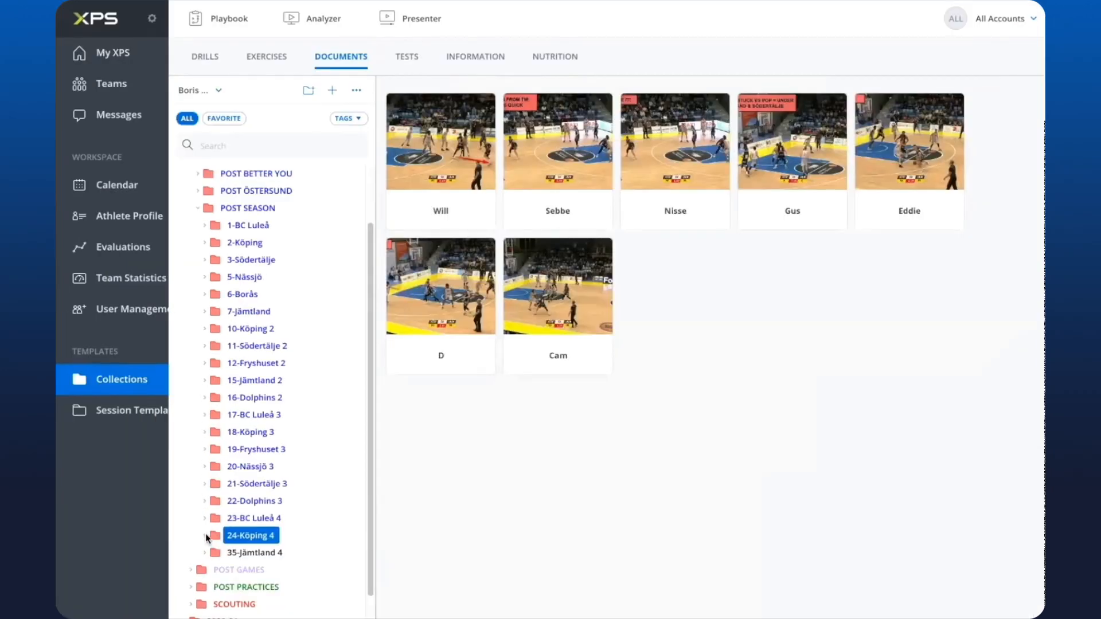
{"action": "left_click", "coordinate": [205, 535]}
{"action": "scroll", "coordinate": [251, 493], "scroll_direction": "down", "scroll_amount": 3}
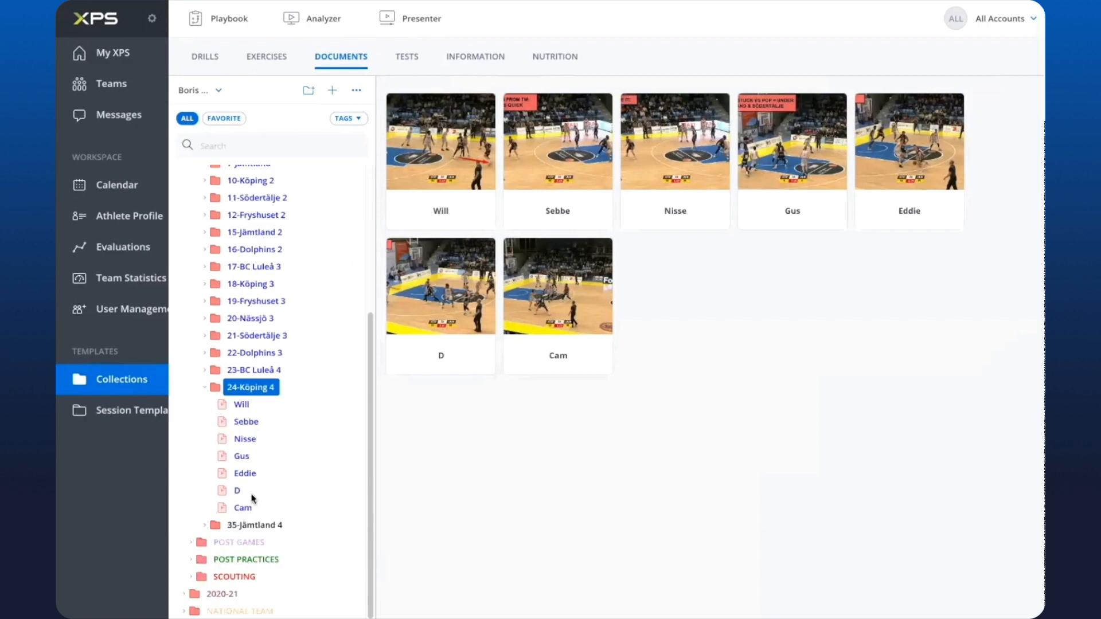
{"action": "left_click", "coordinate": [242, 457]}
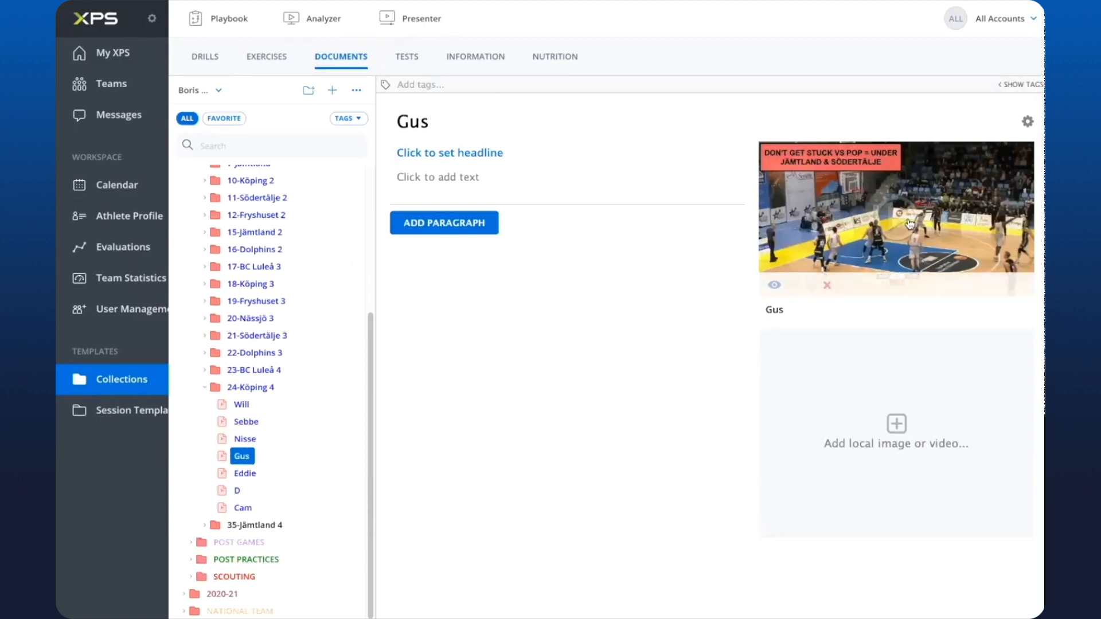
- Show the list of athletes available for sharing the fourth athlete's document and cancel the sharing
{"action": "right_click", "coordinate": [248, 456]}
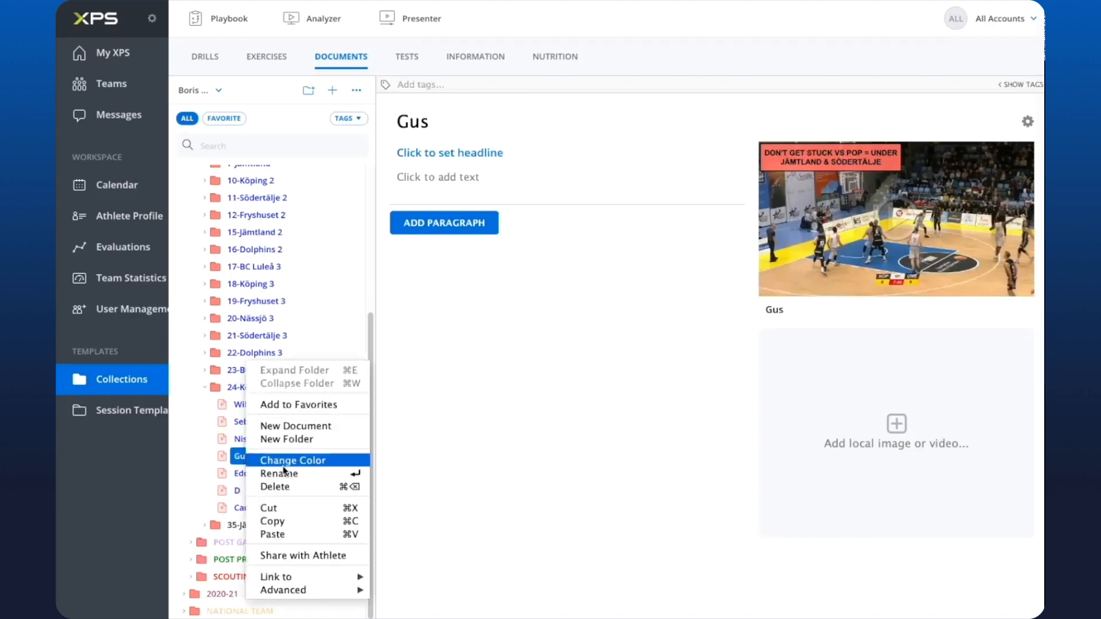
{"action": "left_click", "coordinate": [298, 556]}
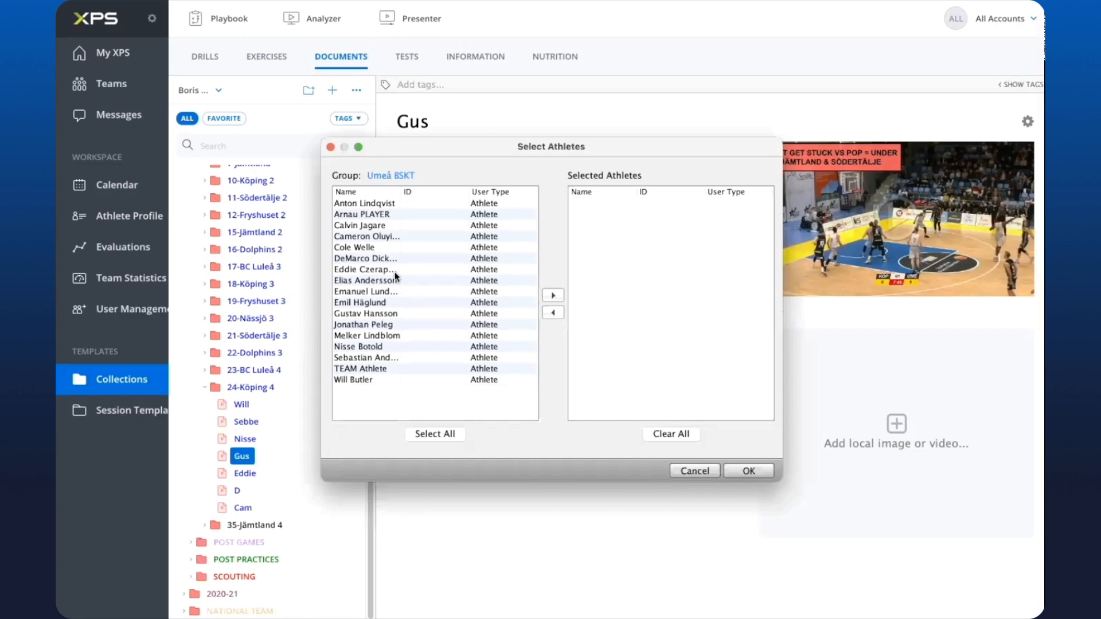
{"action": "left_click", "coordinate": [716, 474]}
- Collapse the POST SEASON folder and expand POST GAMES down through SEASON and DOLPHINS to the Dolphins 3 documents
{"action": "scroll", "coordinate": [197, 215], "scroll_direction": "up", "scroll_amount": 3}
{"action": "left_click", "coordinate": [197, 211]}
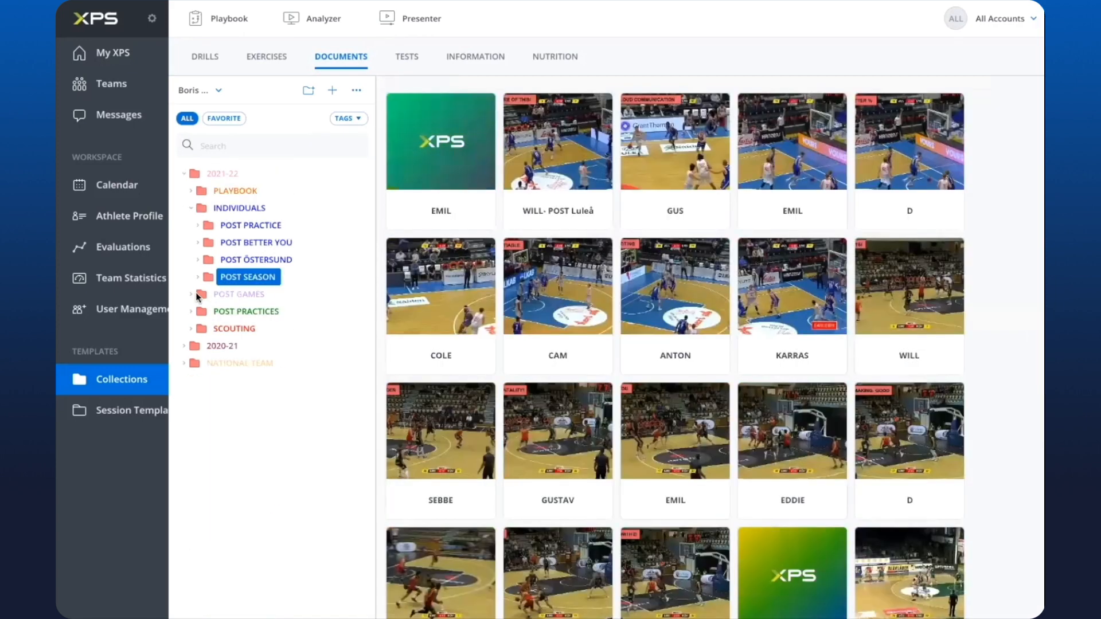
{"action": "left_click", "coordinate": [192, 296]}
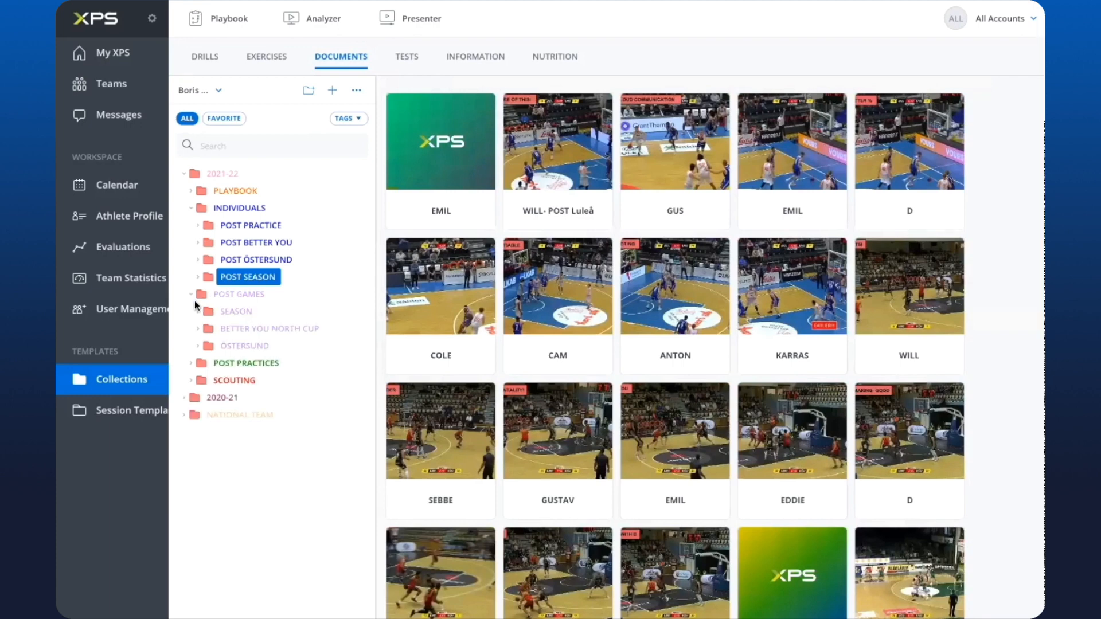
{"action": "left_click", "coordinate": [198, 313]}
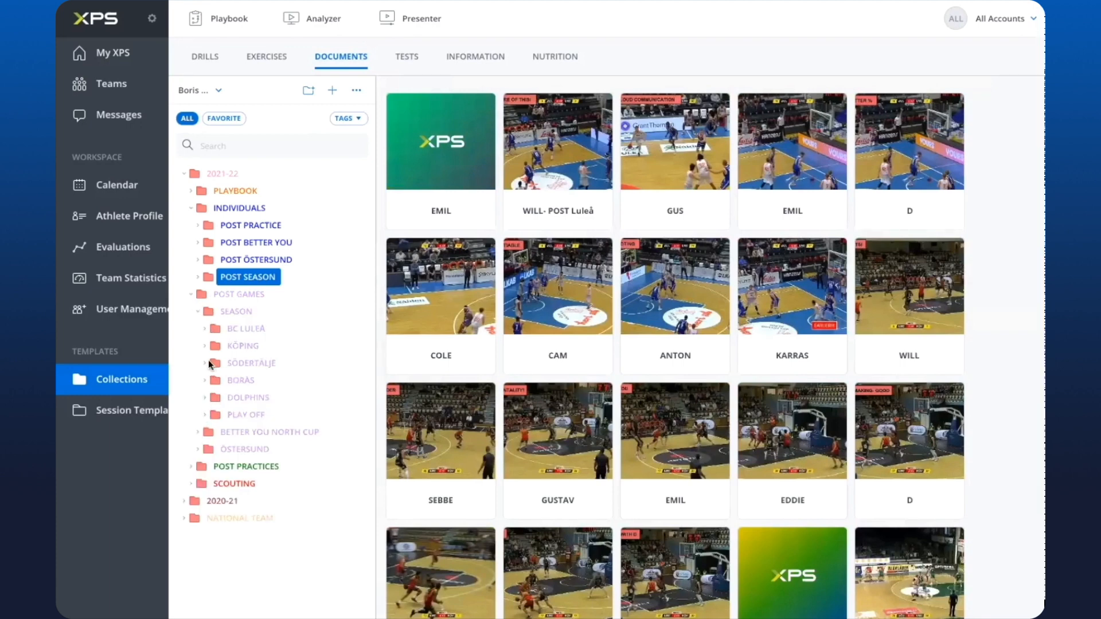
{"action": "left_click", "coordinate": [204, 397]}
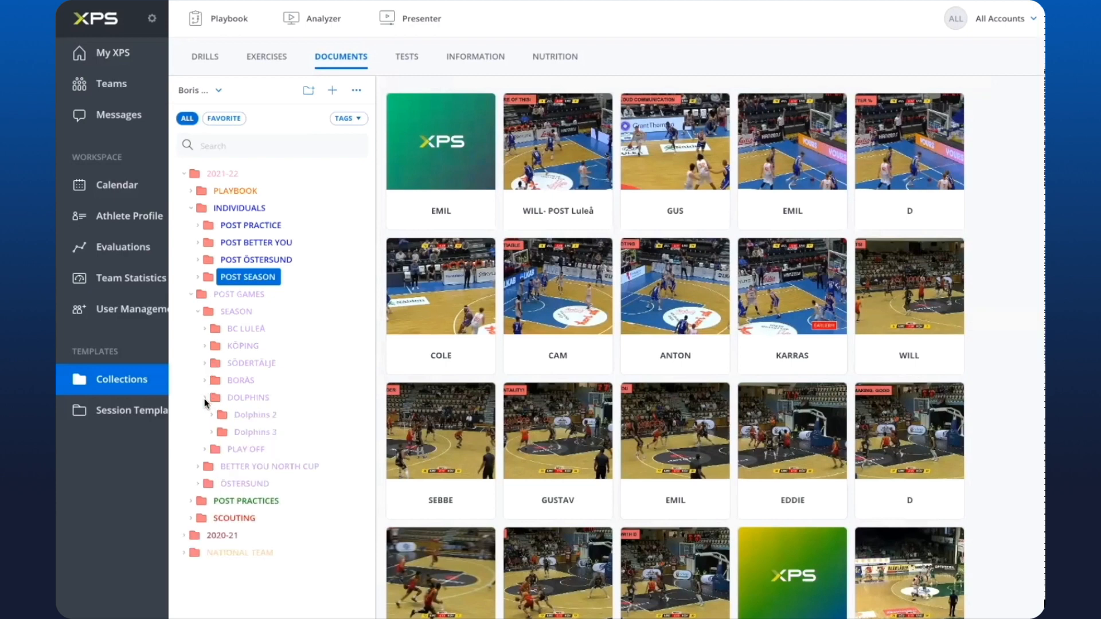
{"action": "left_click", "coordinate": [210, 432]}
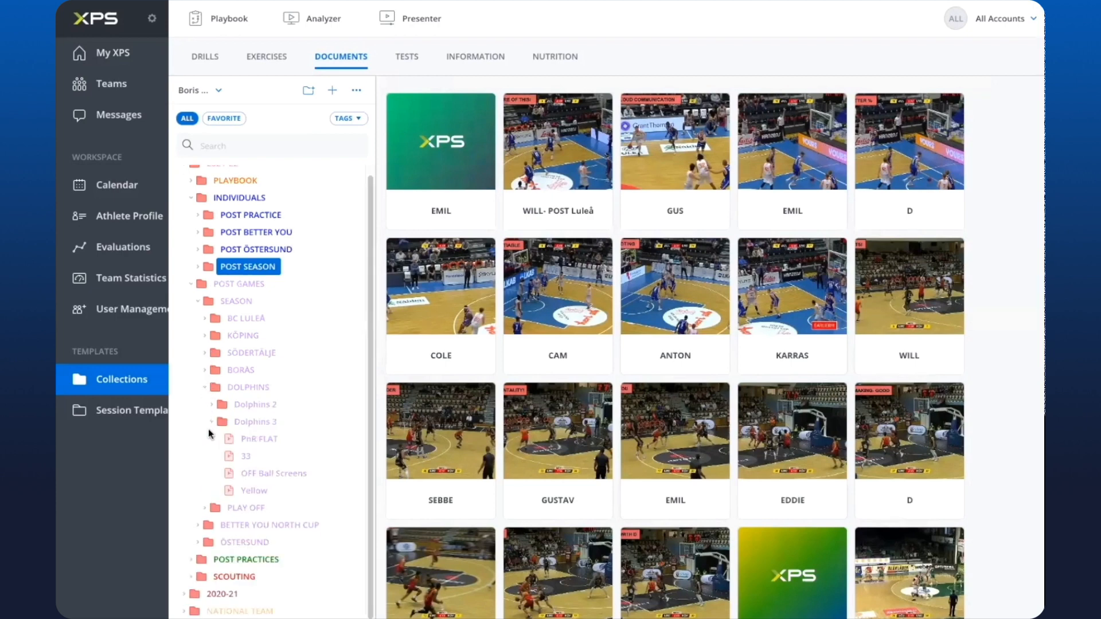
- View the Dolphins 3 documents PnR FLAT, 33, OFF Ball Screens and Yellow, and return to PnR FLAT
{"action": "left_click", "coordinate": [267, 439]}
{"action": "left_click", "coordinate": [253, 459]}
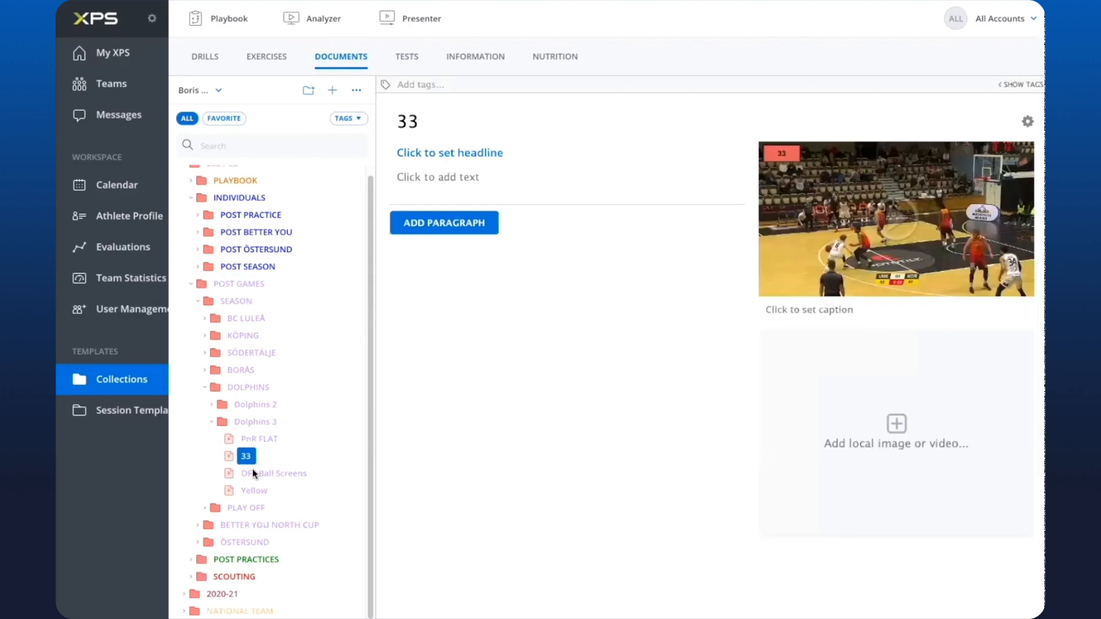
{"action": "left_click", "coordinate": [269, 474]}
{"action": "left_click", "coordinate": [259, 490]}
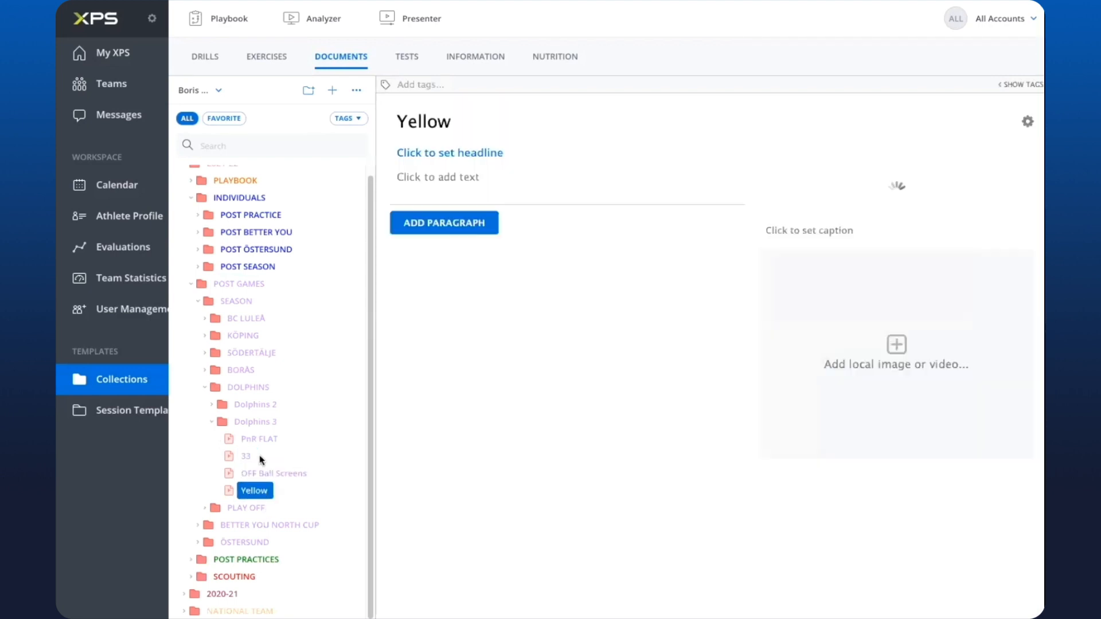
{"action": "left_click", "coordinate": [257, 438]}
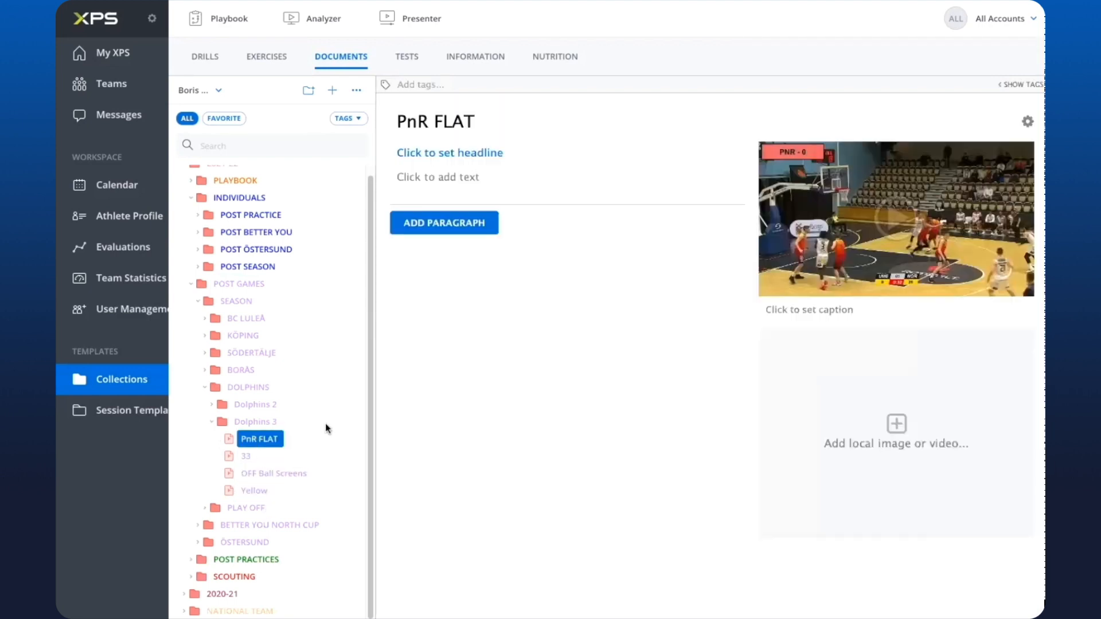
- Select all athletes in the Umeå BSKT group as recipients for the PnR FLAT document and cancel the sharing
{"action": "right_click", "coordinate": [251, 439]}
{"action": "left_click", "coordinate": [310, 573]}
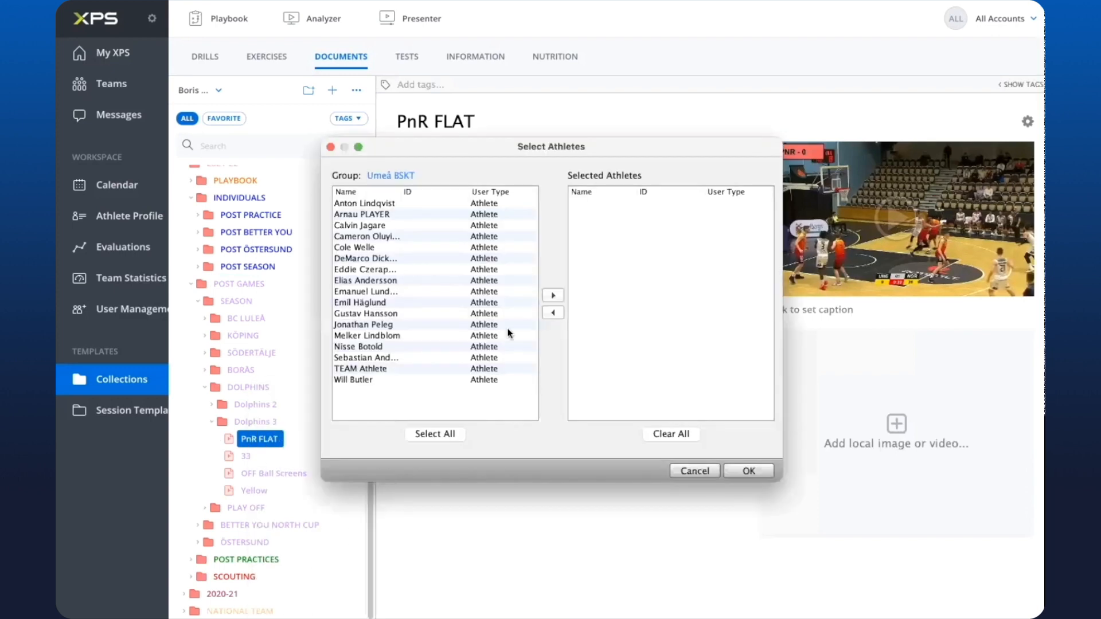
{"action": "left_click", "coordinate": [435, 434]}
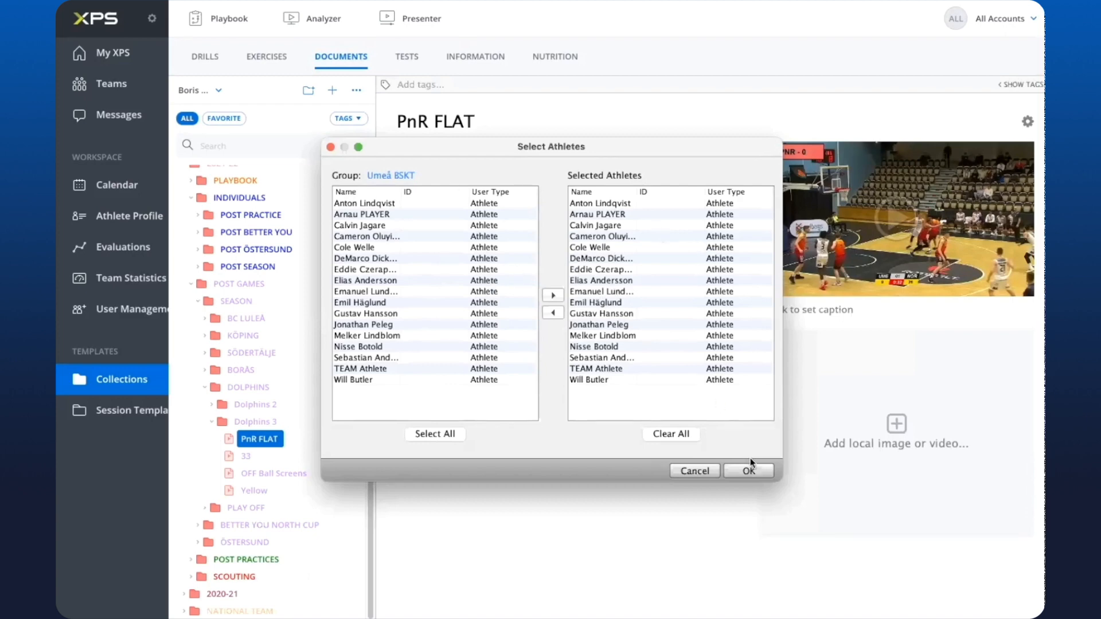
{"action": "left_click", "coordinate": [688, 473]}
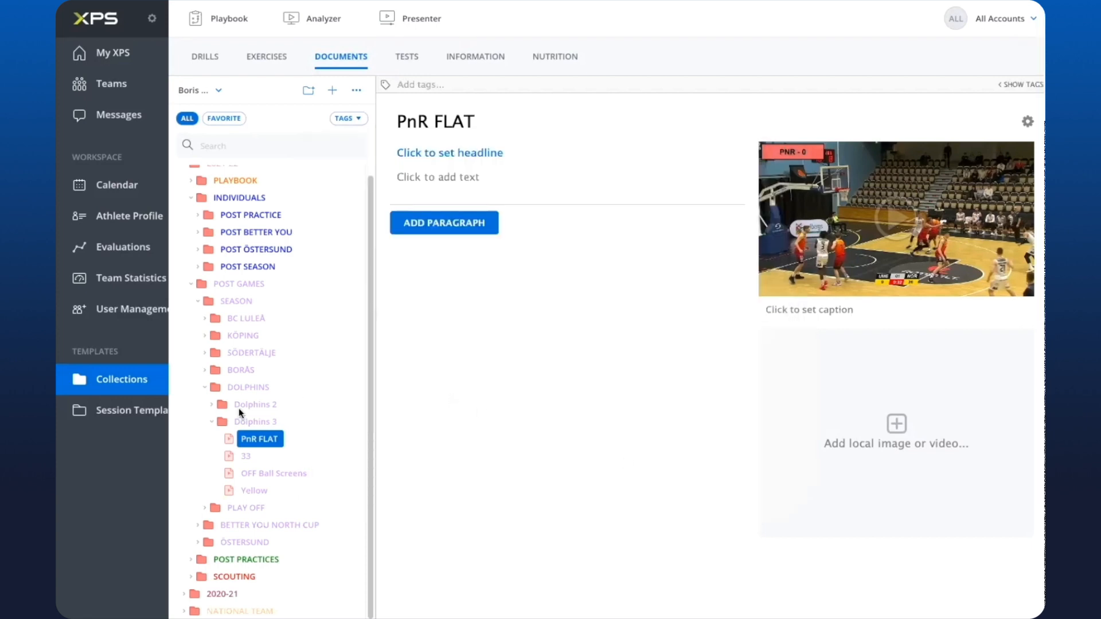
- Collapse the Dolphins 3, POST GAMES and INDIVIDUALS folders, showing the POST GAMES documents as thumbnails
{"action": "left_click", "coordinate": [216, 422]}
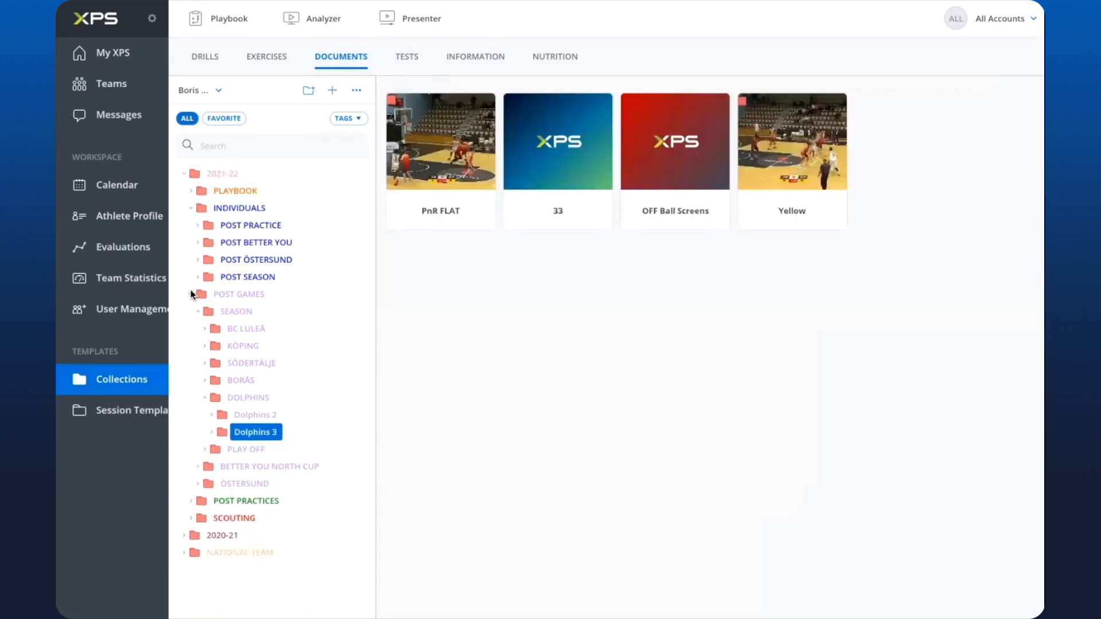
{"action": "left_click", "coordinate": [191, 295]}
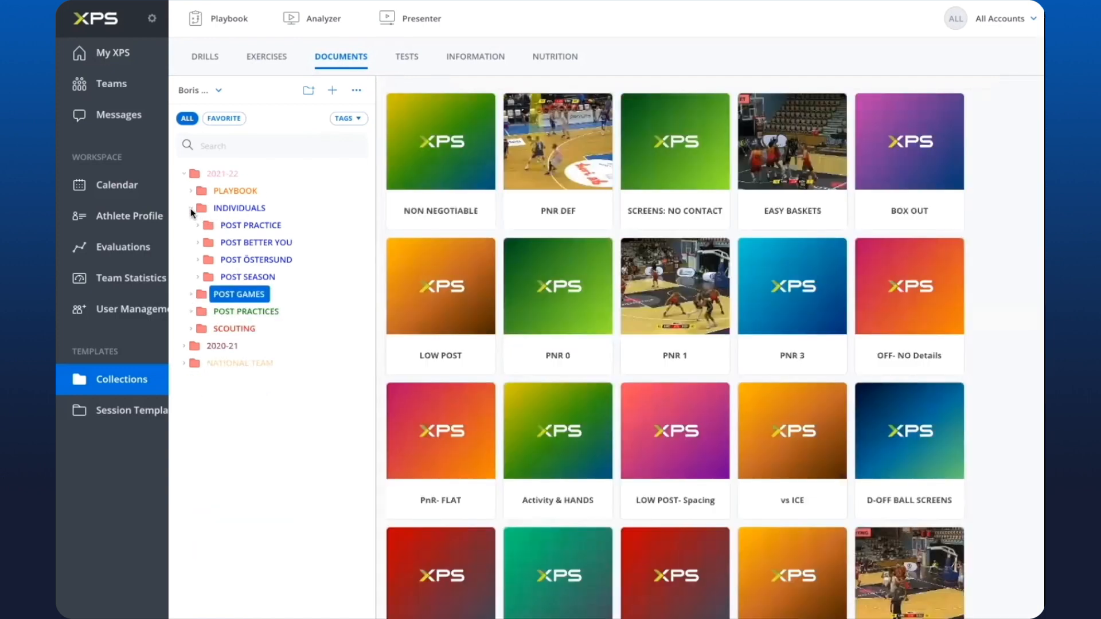
{"action": "left_click", "coordinate": [191, 209]}
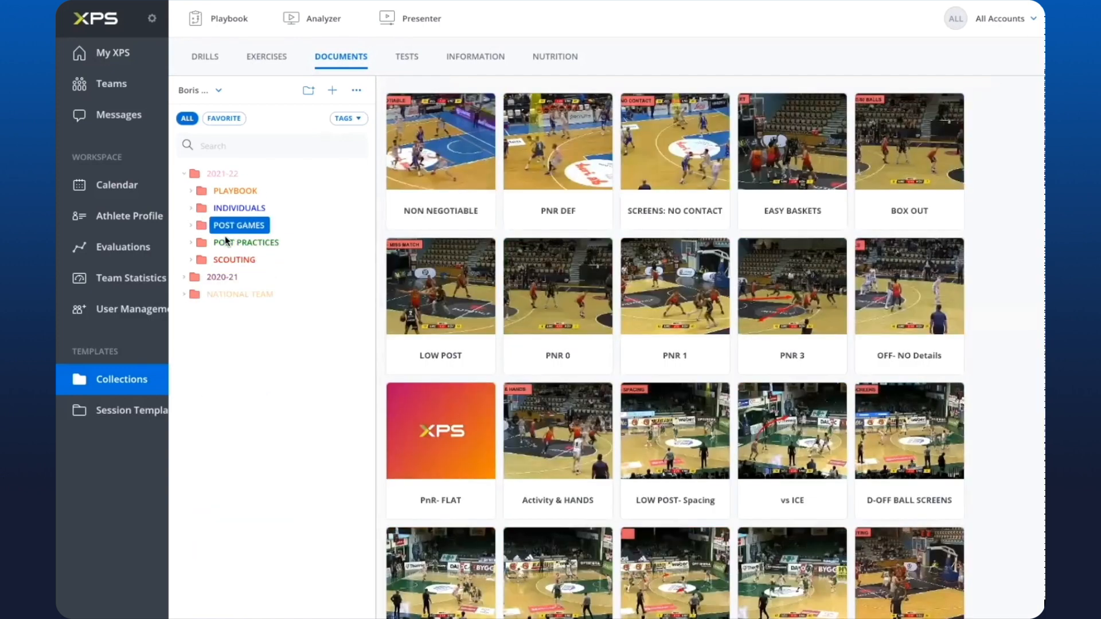
- Show the POST PRACTICES subfolders and collapse them, and expand the SCOUTING folder's Season subfolder to list the opponent folders
{"action": "left_click", "coordinate": [191, 243]}
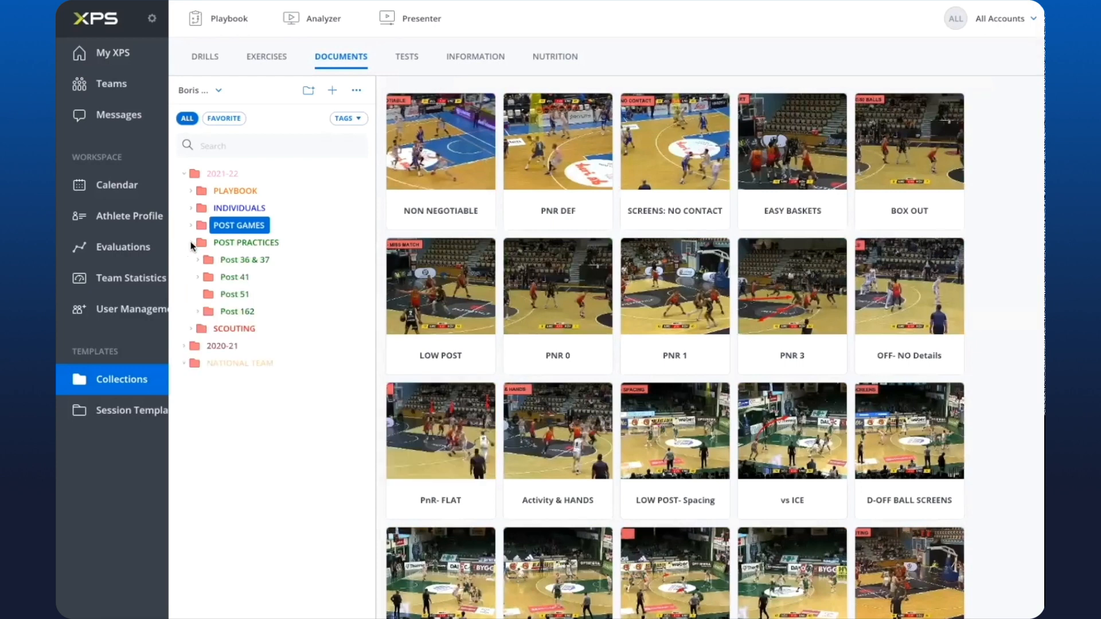
{"action": "left_click", "coordinate": [190, 242]}
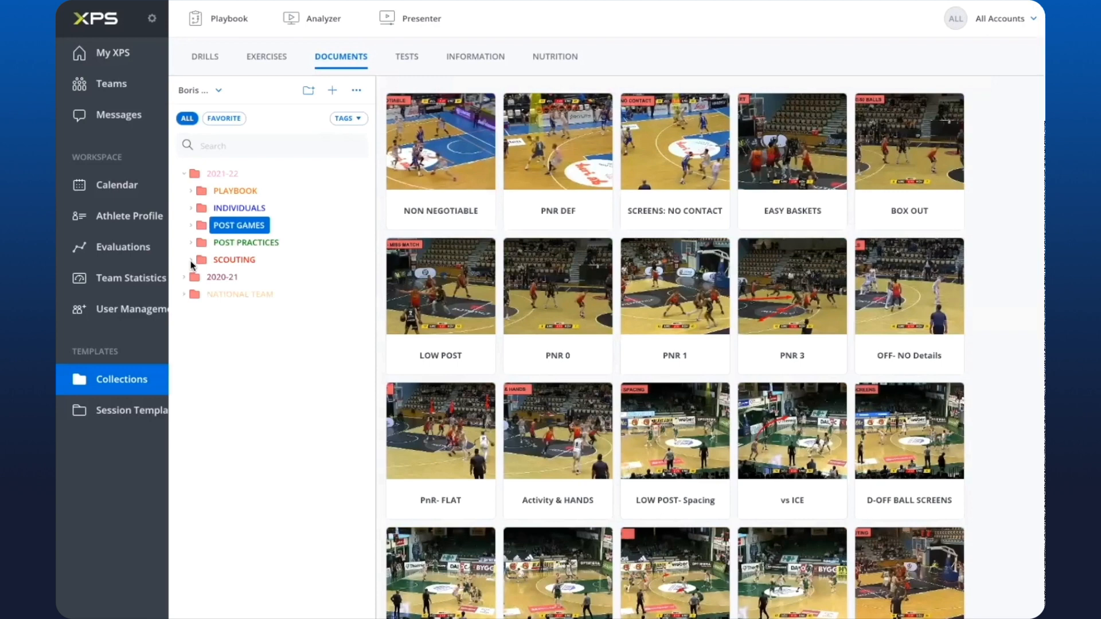
{"action": "left_click", "coordinate": [190, 260]}
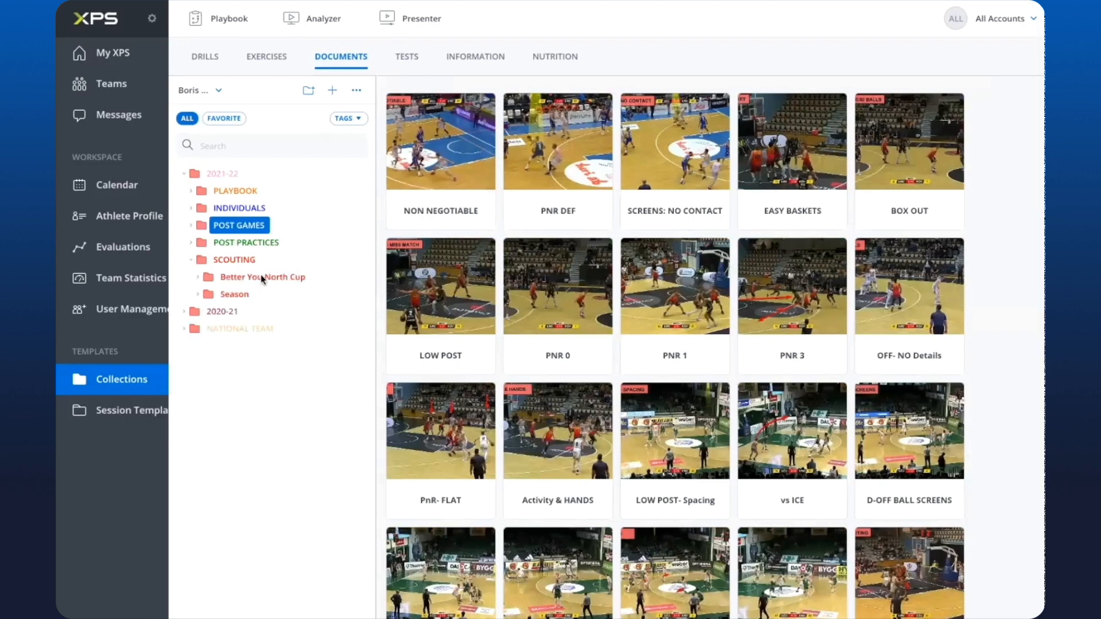
{"action": "left_click", "coordinate": [199, 295]}
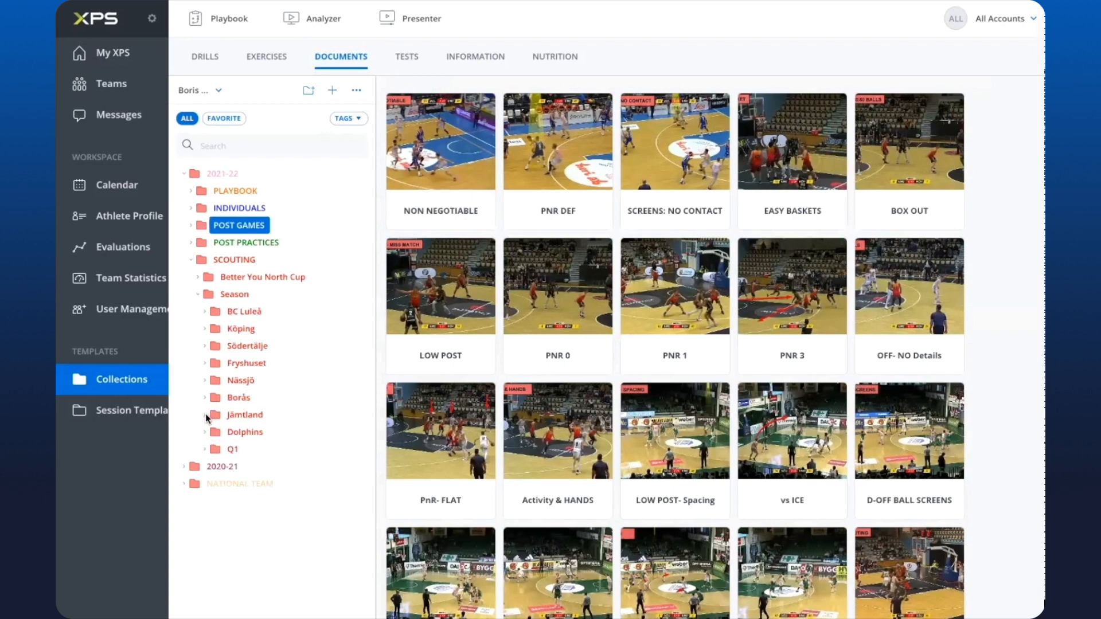
- Expand the Season folder's Jämtland, Jämtland 4 and Team folders and show the Team scouting documents as thumbnails
{"action": "left_click", "coordinate": [206, 416]}
{"action": "left_click", "coordinate": [212, 484]}
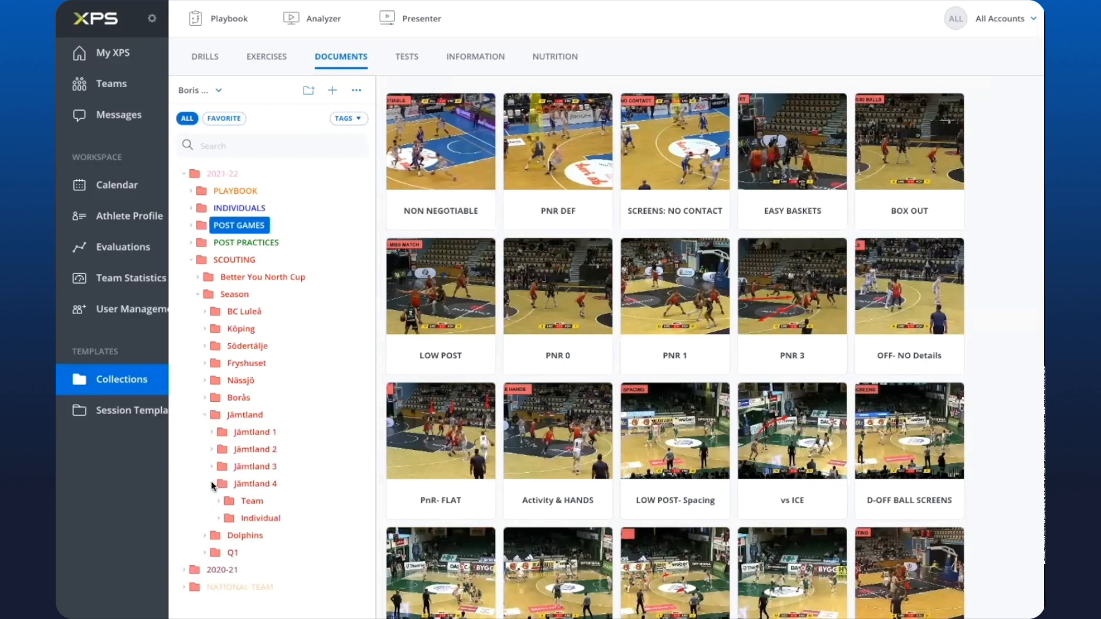
{"action": "left_click", "coordinate": [219, 502]}
{"action": "scroll", "coordinate": [275, 516], "scroll_direction": "down", "scroll_amount": 3}
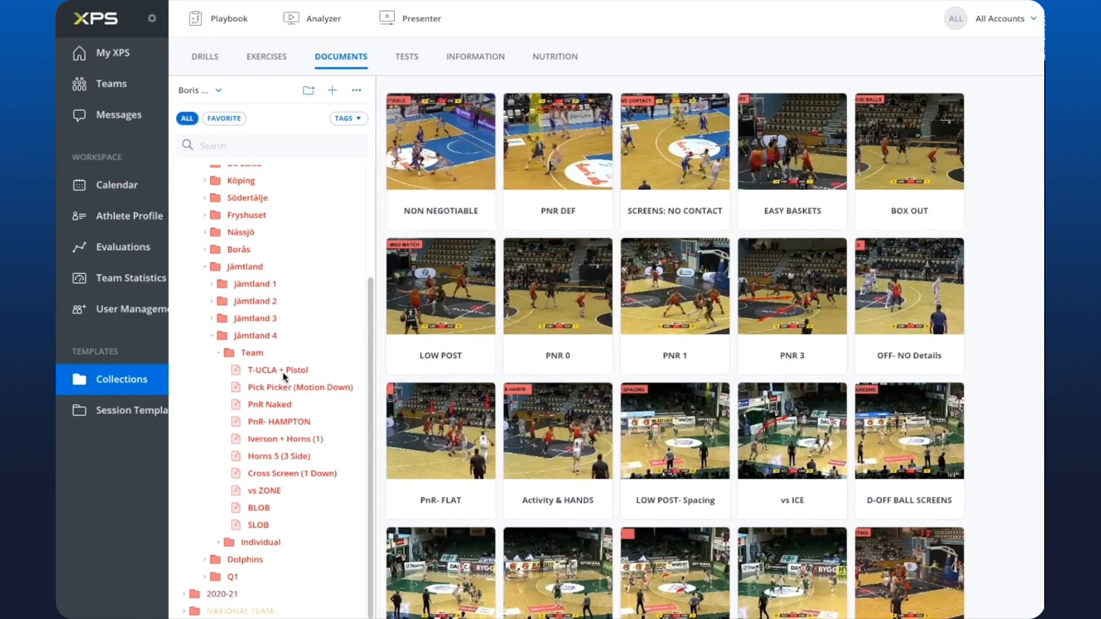
{"action": "left_click", "coordinate": [252, 353]}
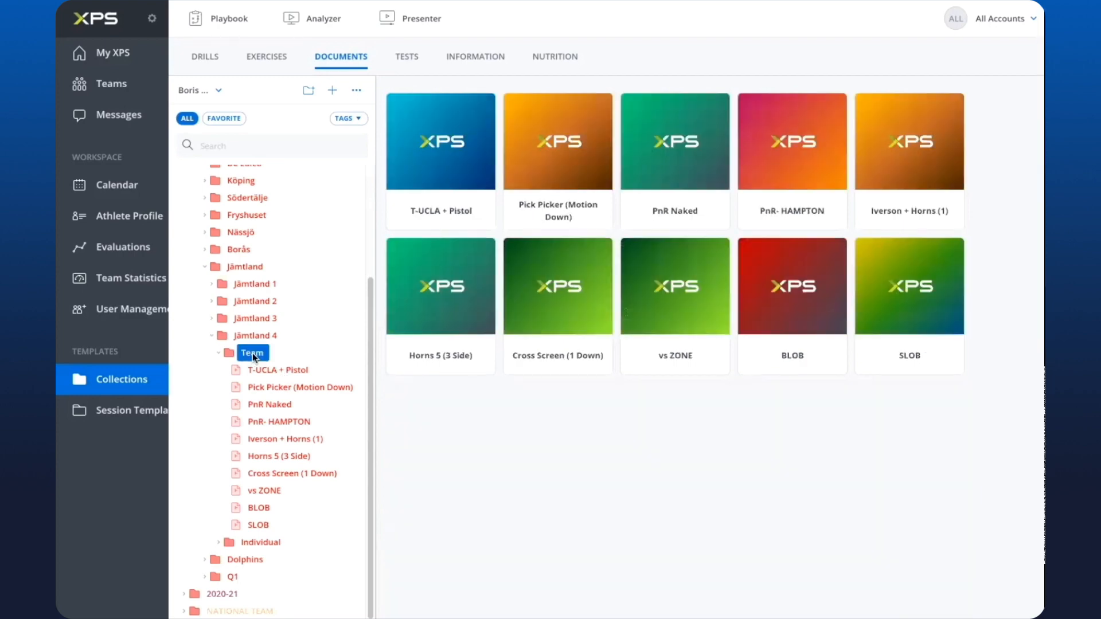
- Show the Team folder's Share with Athlete option without sharing, and review its document list before collapsing it
{"action": "right_click", "coordinate": [252, 353]}
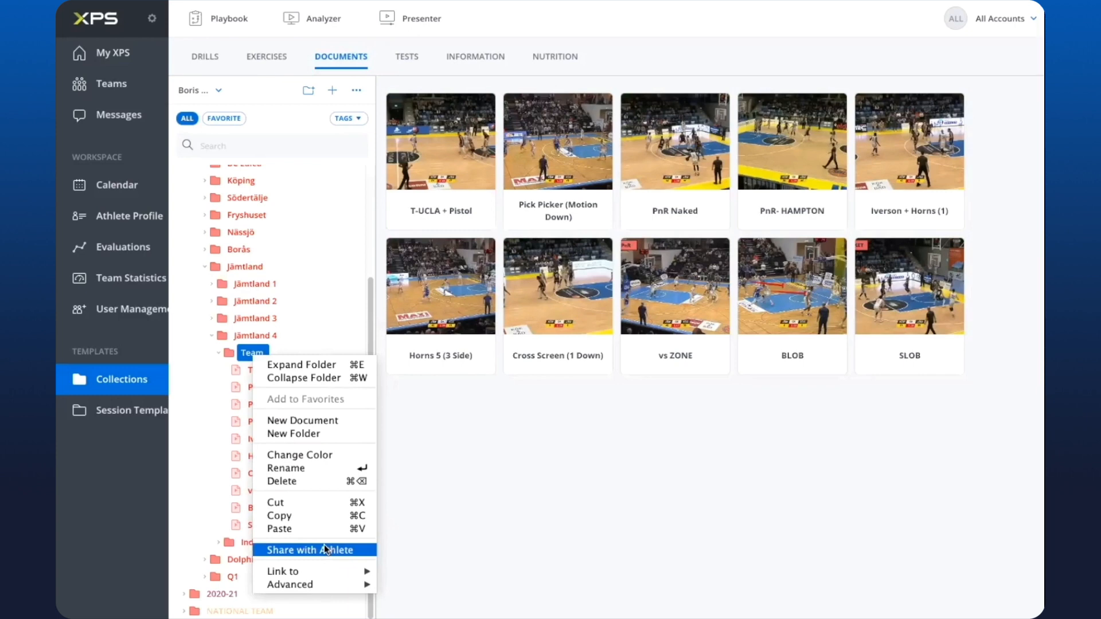
{"action": "left_click", "coordinate": [218, 352]}
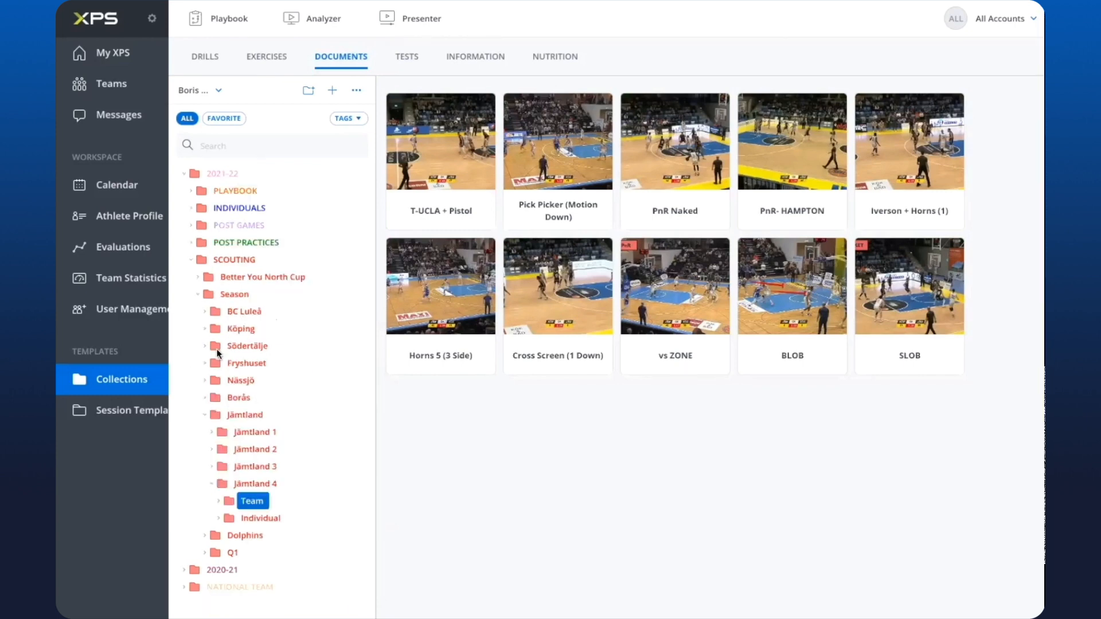
{"action": "left_click", "coordinate": [219, 501]}
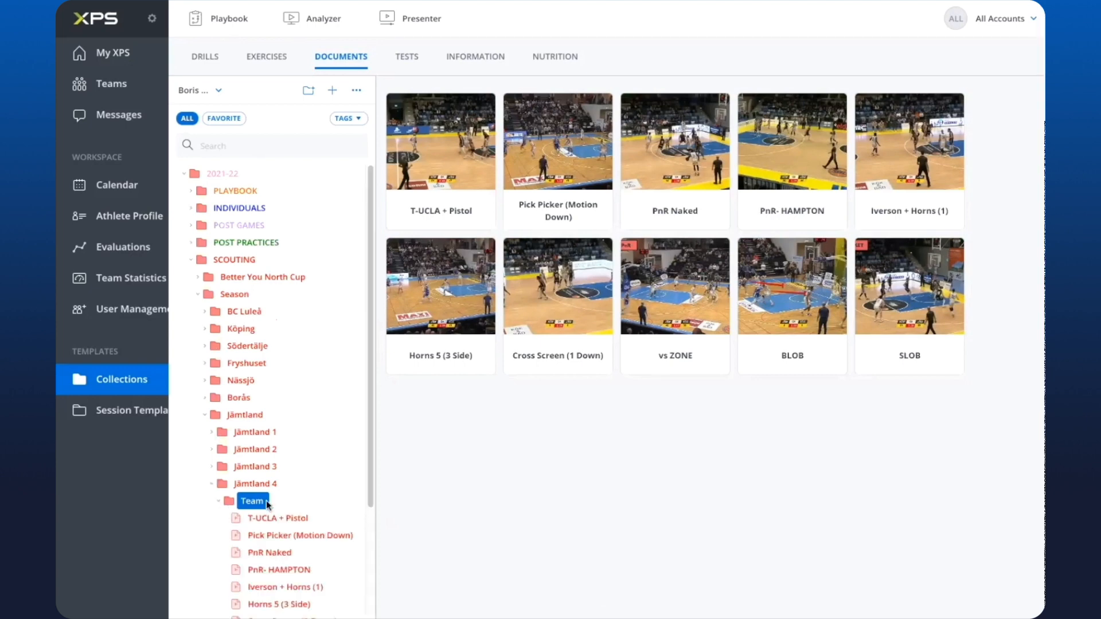
{"action": "scroll", "coordinate": [265, 496], "scroll_direction": "down", "scroll_amount": 3}
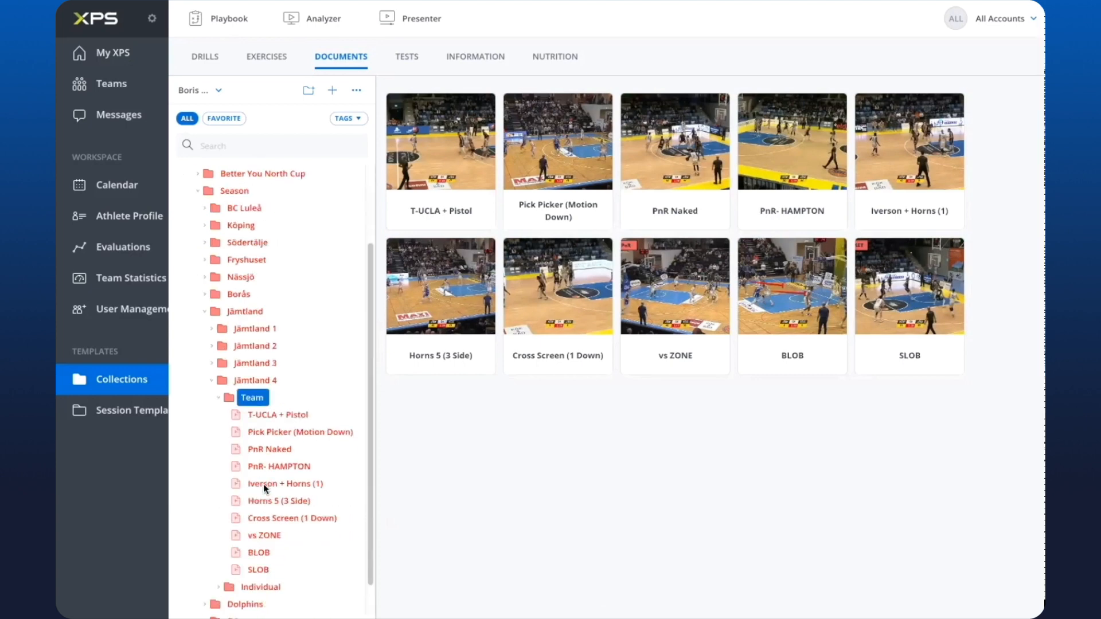
{"action": "left_click", "coordinate": [221, 399]}
- Expand Jämtland 4's Individual folder and view the scouting document and video of player #2
{"action": "left_click", "coordinate": [218, 519]}
{"action": "scroll", "coordinate": [270, 515], "scroll_direction": "down", "scroll_amount": 3}
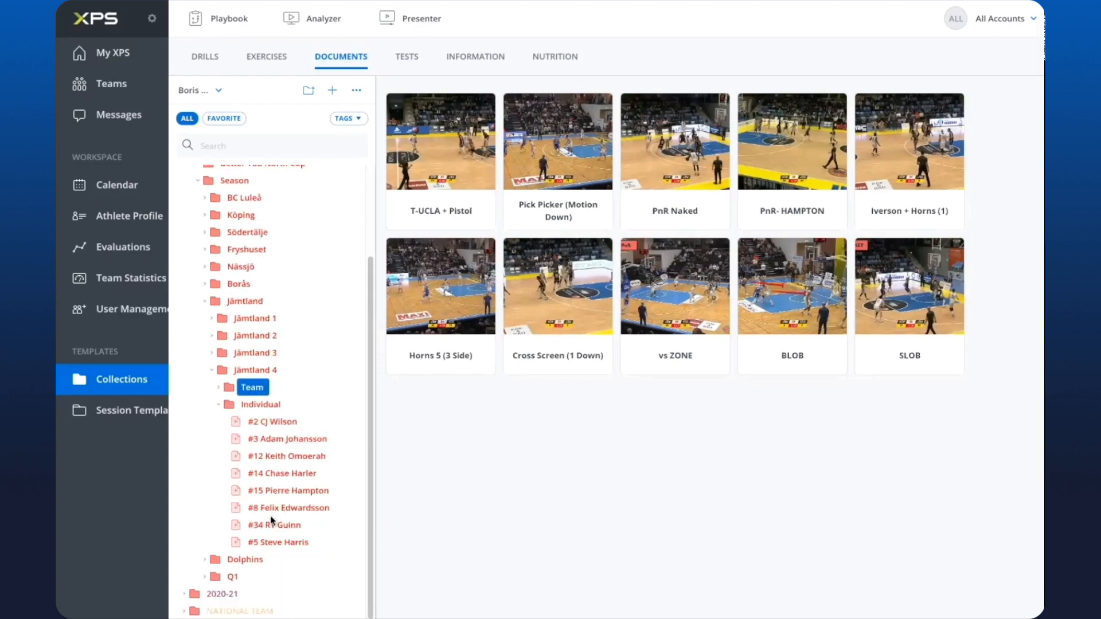
{"action": "left_click", "coordinate": [266, 422]}
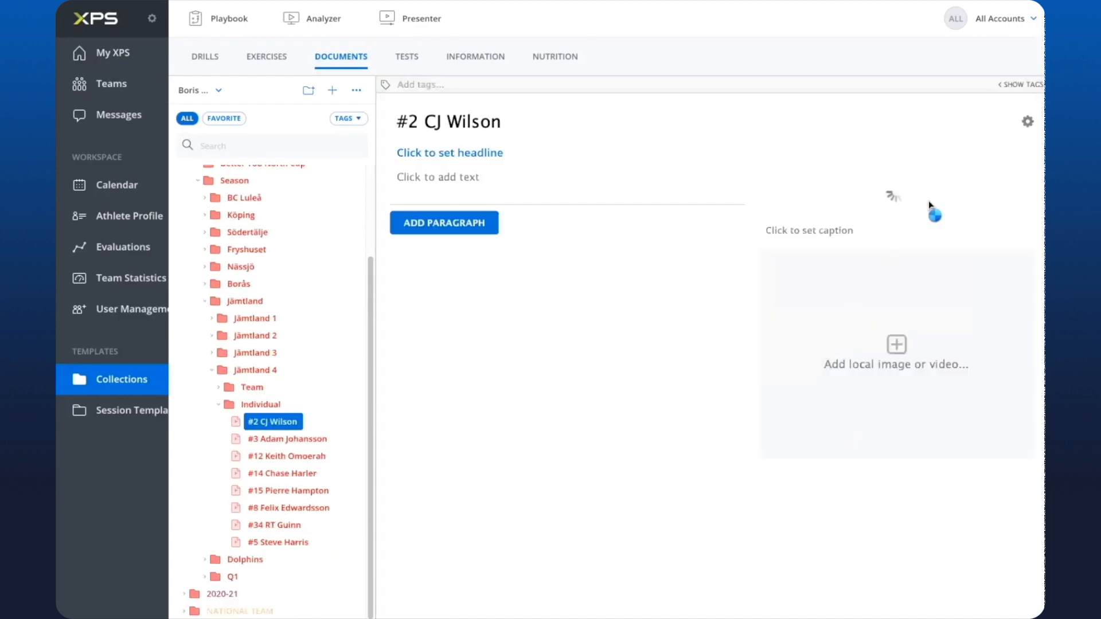
{"action": "left_click", "coordinate": [901, 214]}
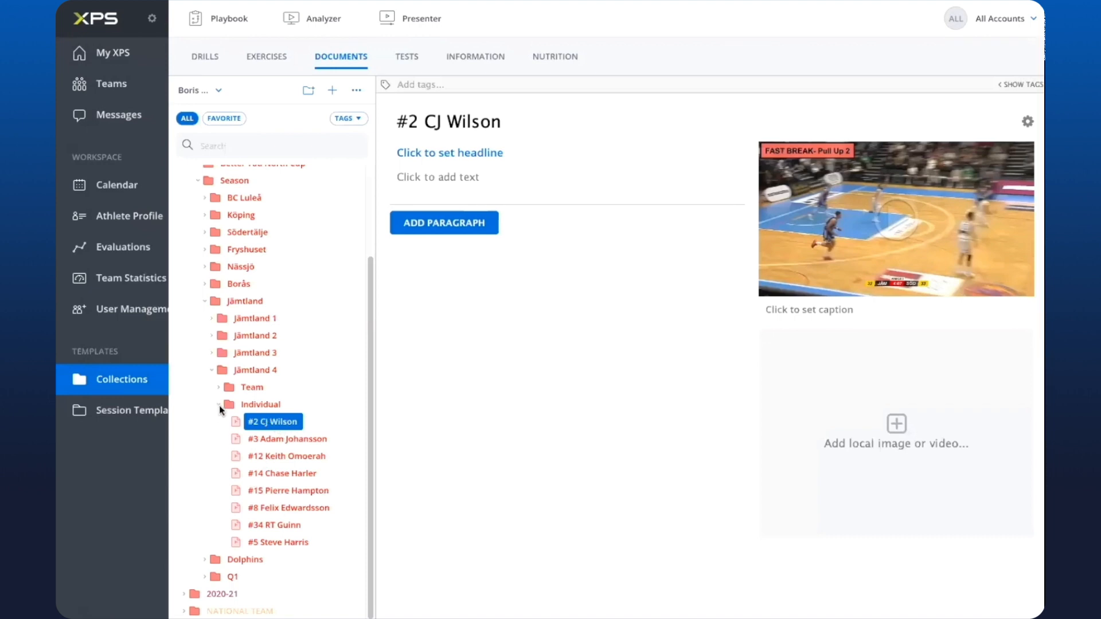
- Collapse the Individual, Jämtland 4, Season and SCOUTING folders
{"action": "left_click", "coordinate": [219, 404]}
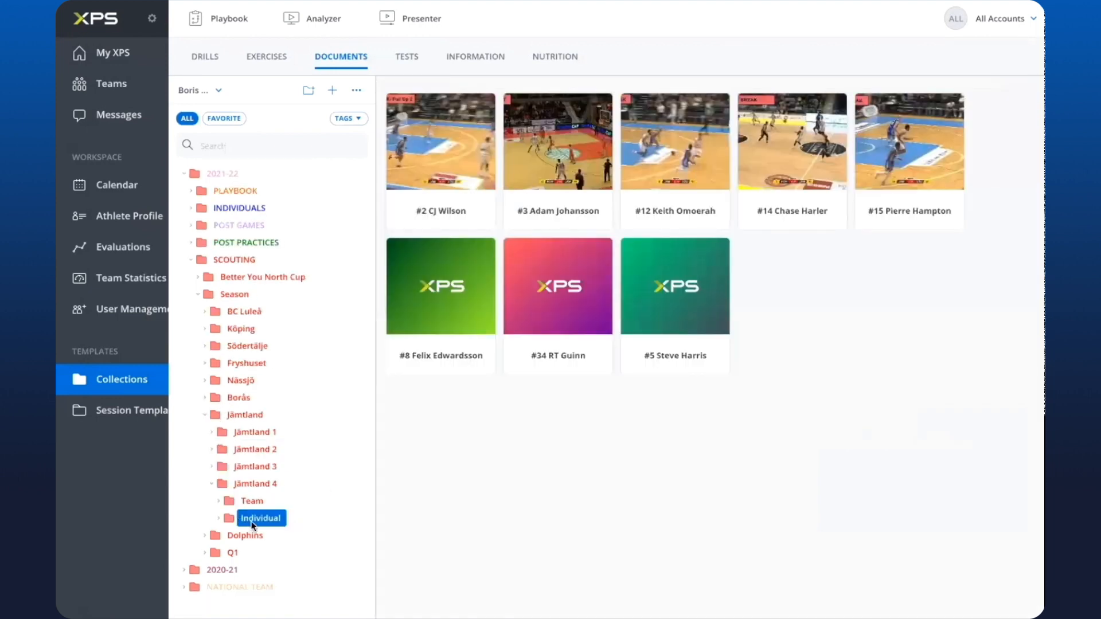
{"action": "left_click", "coordinate": [212, 484]}
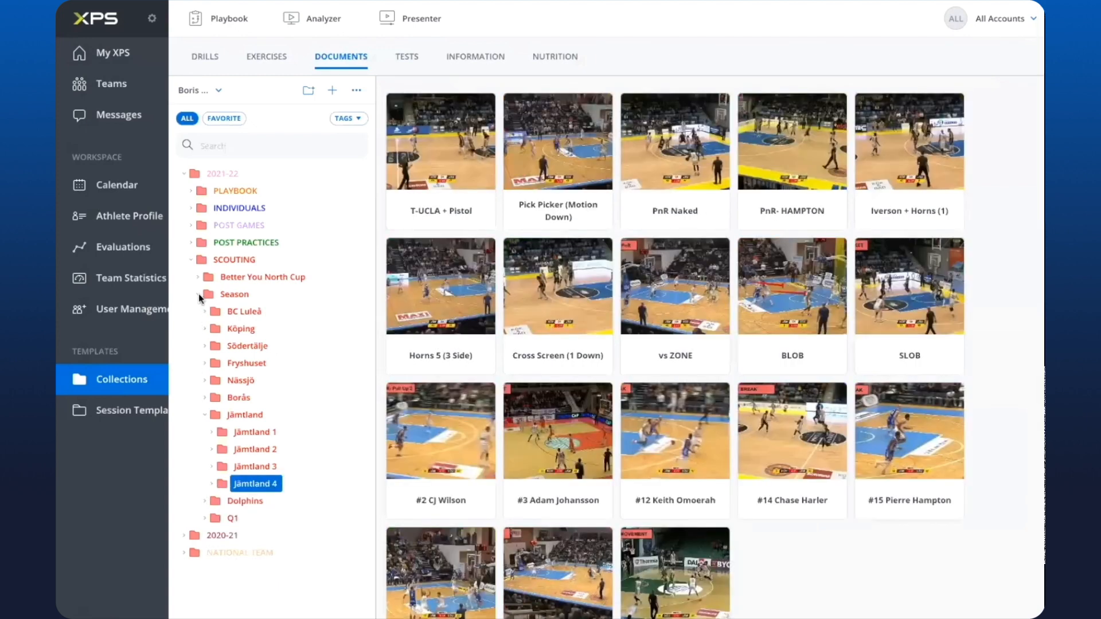
{"action": "left_click", "coordinate": [198, 294]}
{"action": "left_click", "coordinate": [192, 261]}
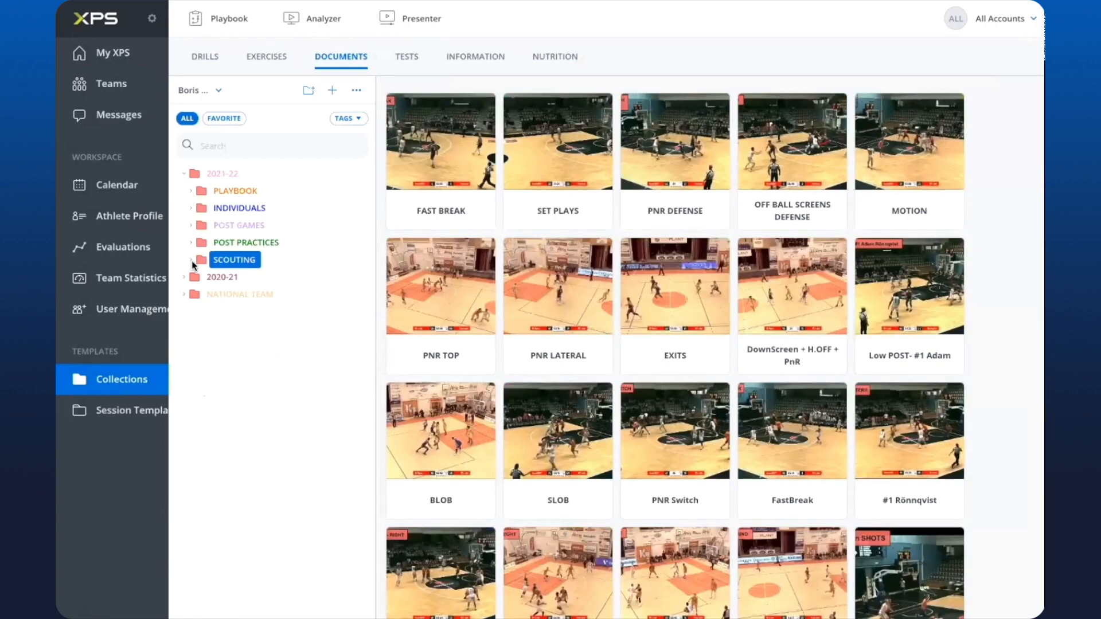
- Show the documents of the INDIVIDUALS, POST GAMES and SCOUTING folders as thumbnails
{"action": "left_click", "coordinate": [252, 209]}
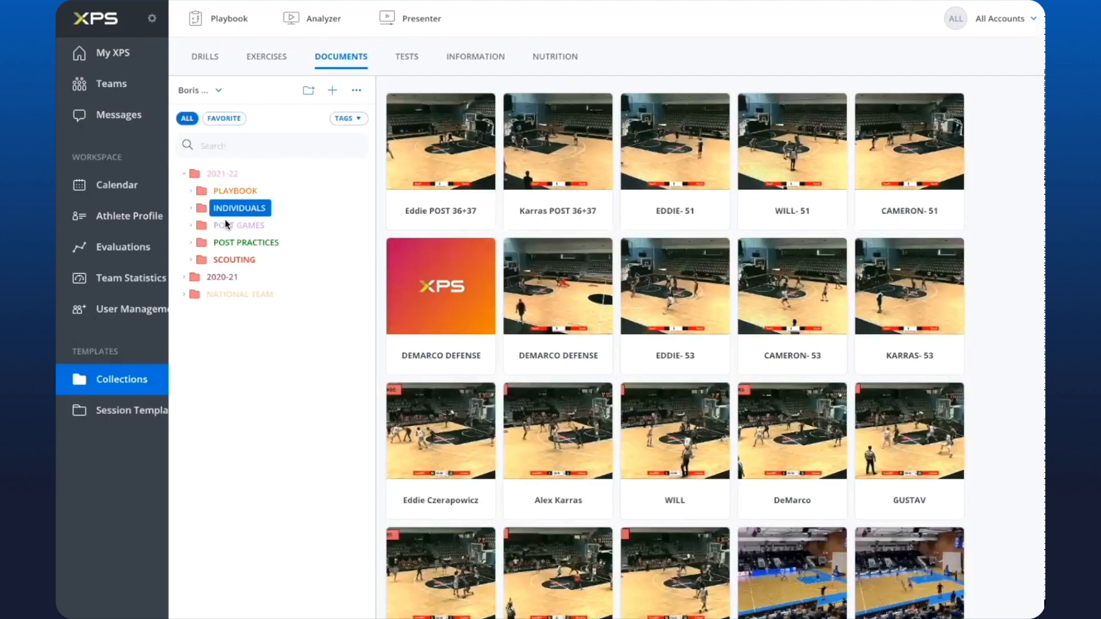
{"action": "left_click", "coordinate": [226, 223]}
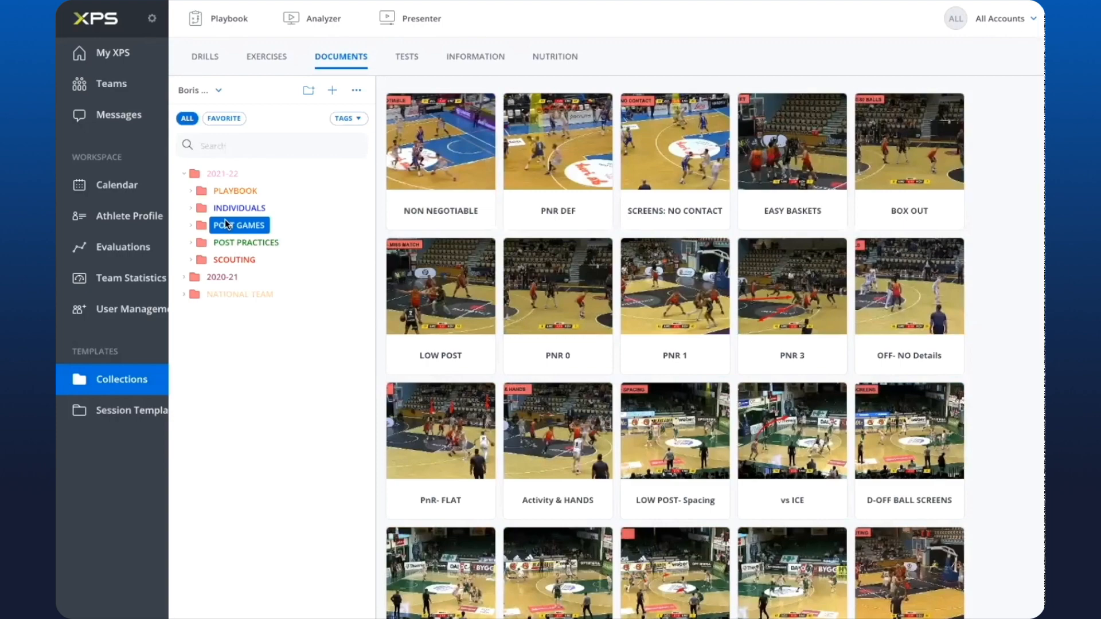
{"action": "left_click", "coordinate": [226, 260]}
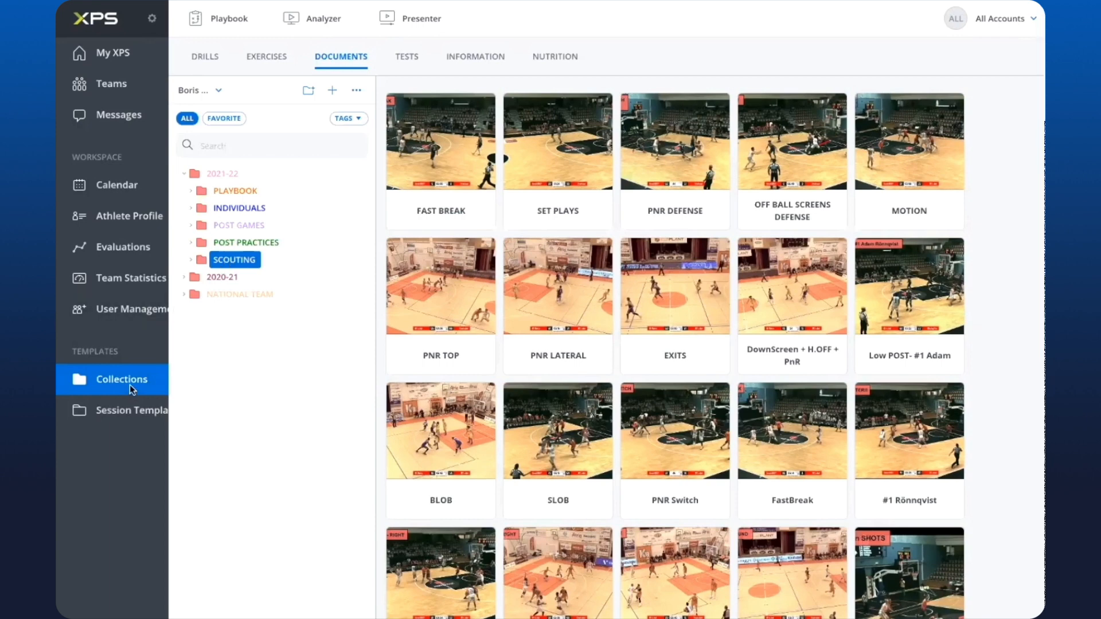
- View the Evaluations test results, and look through the first athlete's attendance log in the Athlete Profile overview
{"action": "left_click", "coordinate": [132, 247]}
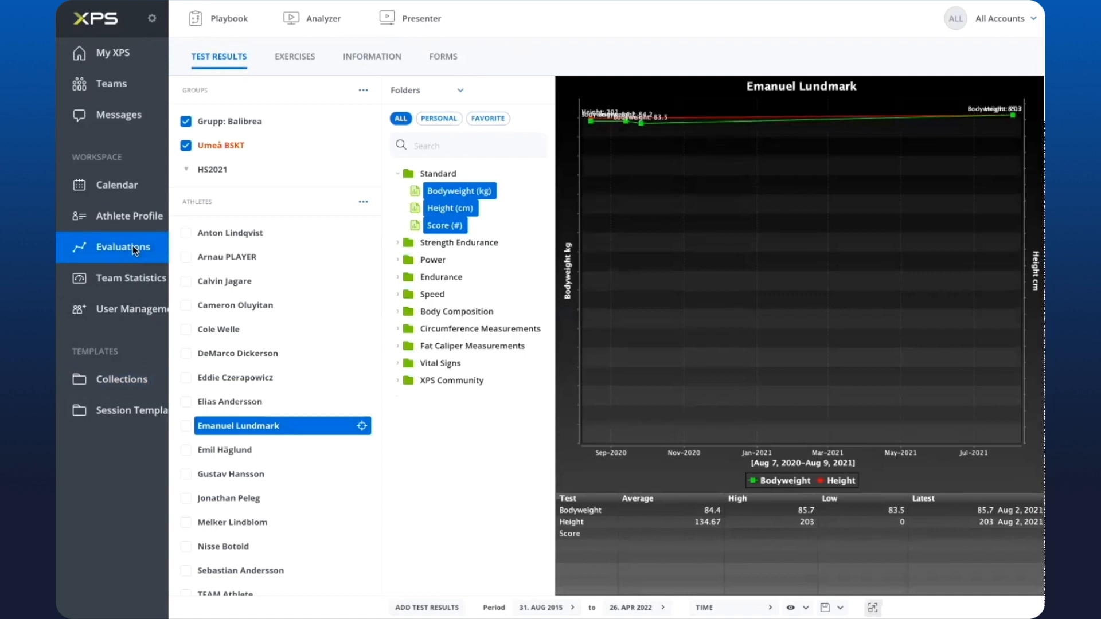
{"action": "left_click", "coordinate": [133, 222]}
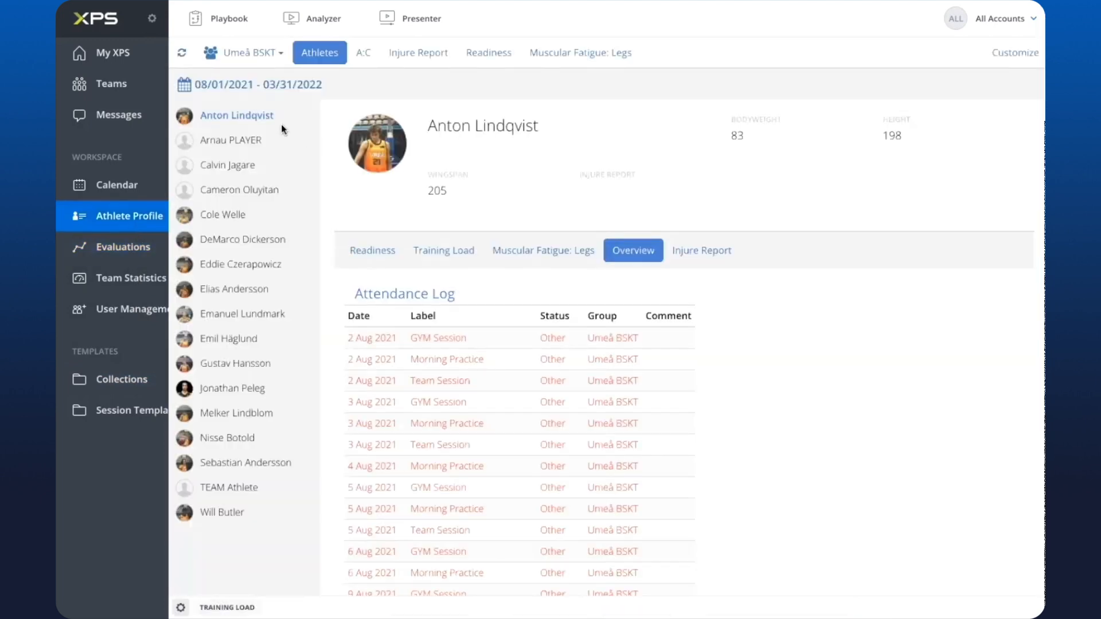
{"action": "scroll", "coordinate": [519, 361], "scroll_direction": "down", "scroll_amount": 2}
{"action": "scroll", "coordinate": [519, 362], "scroll_direction": "down", "scroll_amount": 8}
{"action": "scroll", "coordinate": [478, 276], "scroll_direction": "up", "scroll_amount": 9}
{"action": "scroll", "coordinate": [478, 277], "scroll_direction": "up", "scroll_amount": 2}
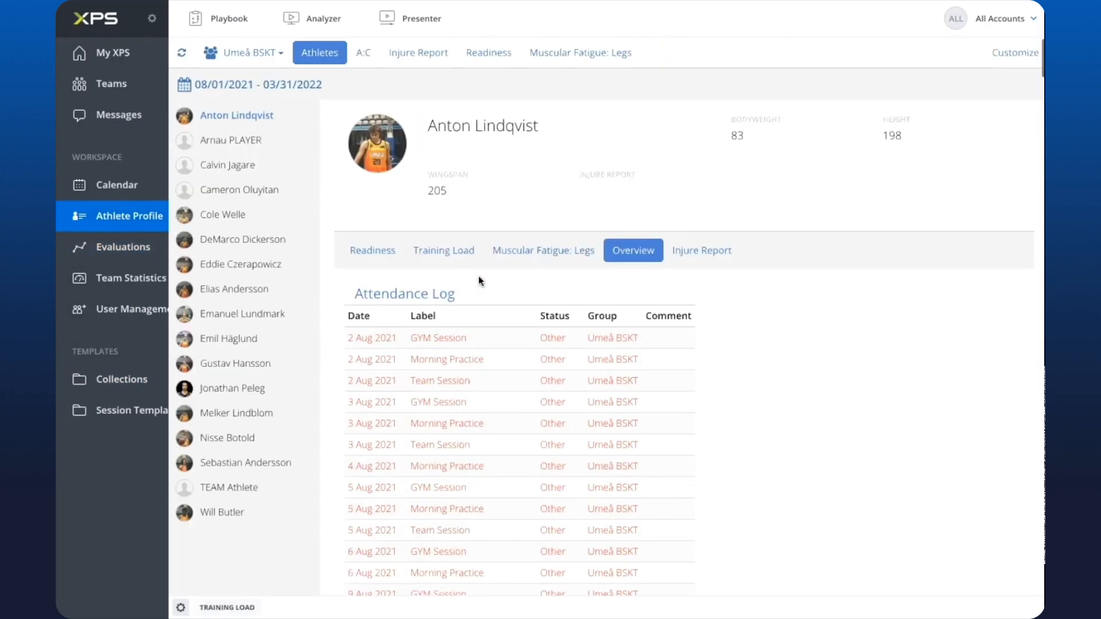
- View the first athlete's Training Load, Muscular Fatigue: Legs, Injure Report and Readiness data
{"action": "left_click", "coordinate": [456, 252]}
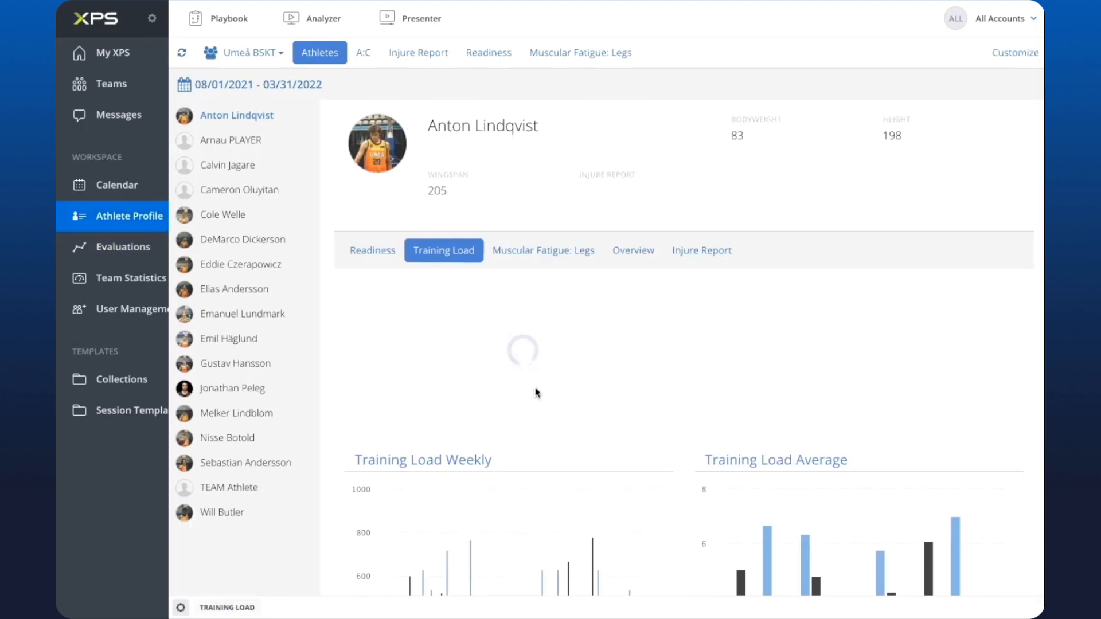
{"action": "scroll", "coordinate": [536, 389], "scroll_direction": "down", "scroll_amount": 1}
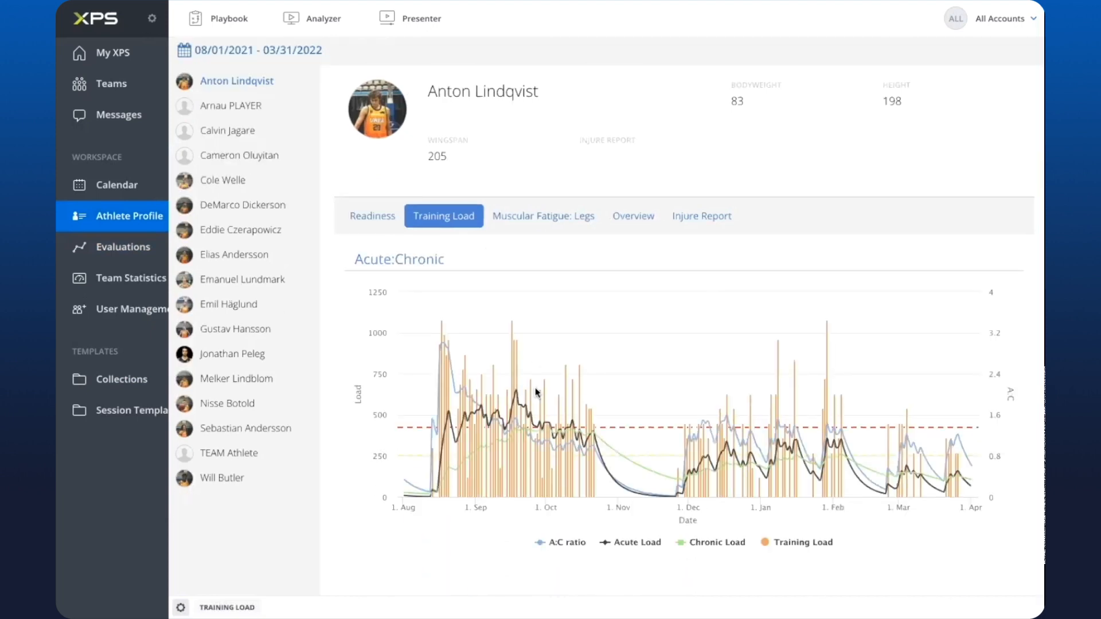
{"action": "left_click", "coordinate": [556, 223]}
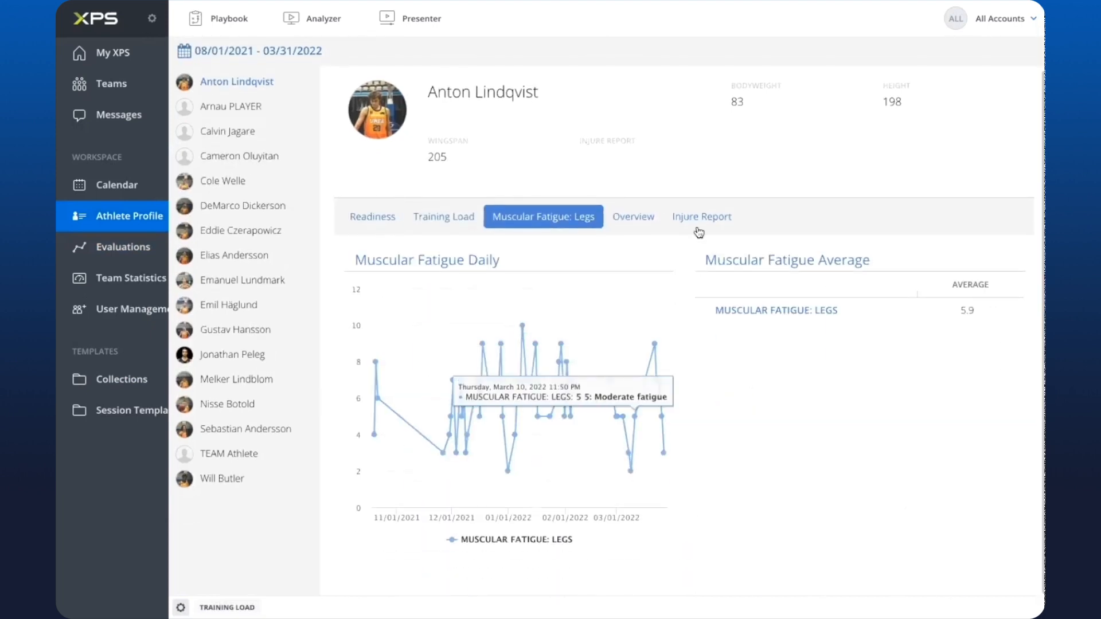
{"action": "left_click", "coordinate": [699, 218]}
{"action": "scroll", "coordinate": [609, 382], "scroll_direction": "up", "scroll_amount": 1}
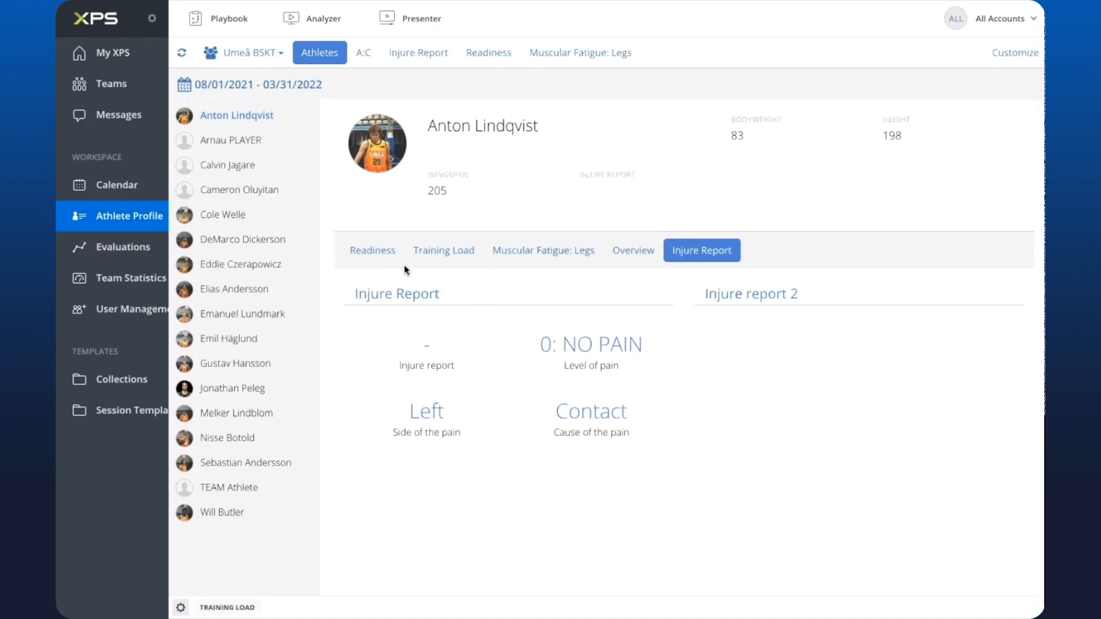
{"action": "left_click", "coordinate": [390, 255]}
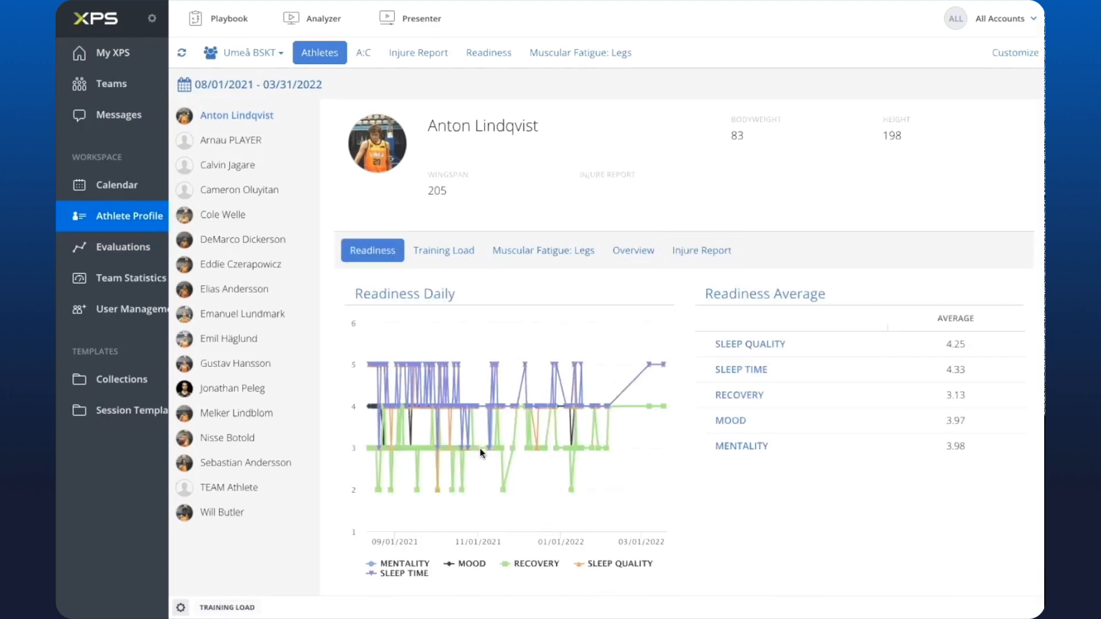
{"action": "scroll", "coordinate": [480, 453], "scroll_direction": "down", "scroll_amount": 1}
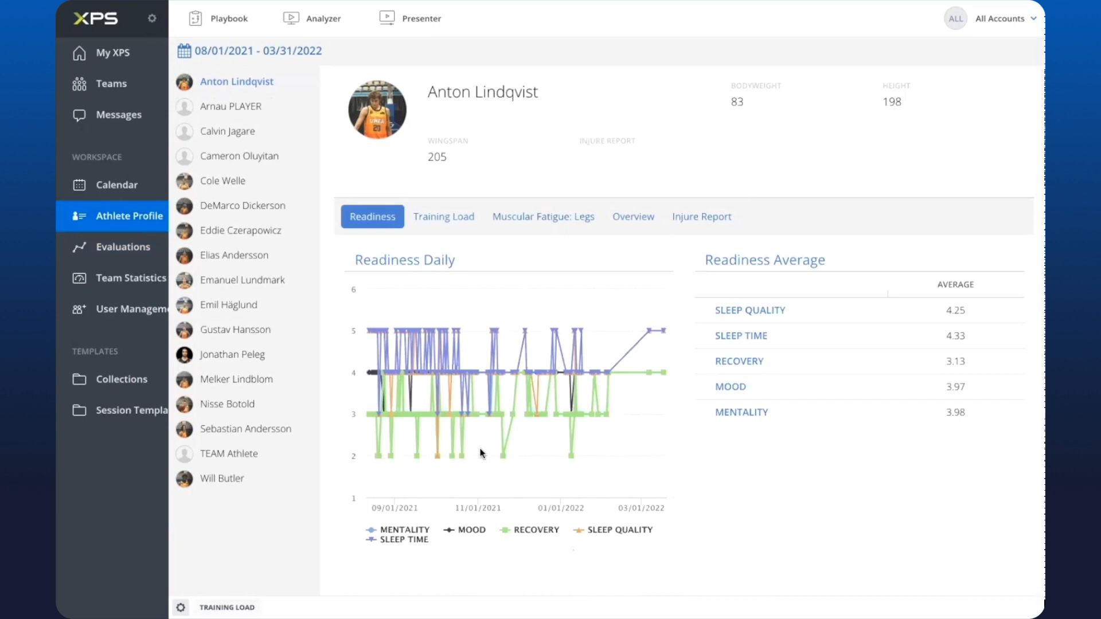
{"action": "scroll", "coordinate": [433, 287], "scroll_direction": "up", "scroll_amount": 1}
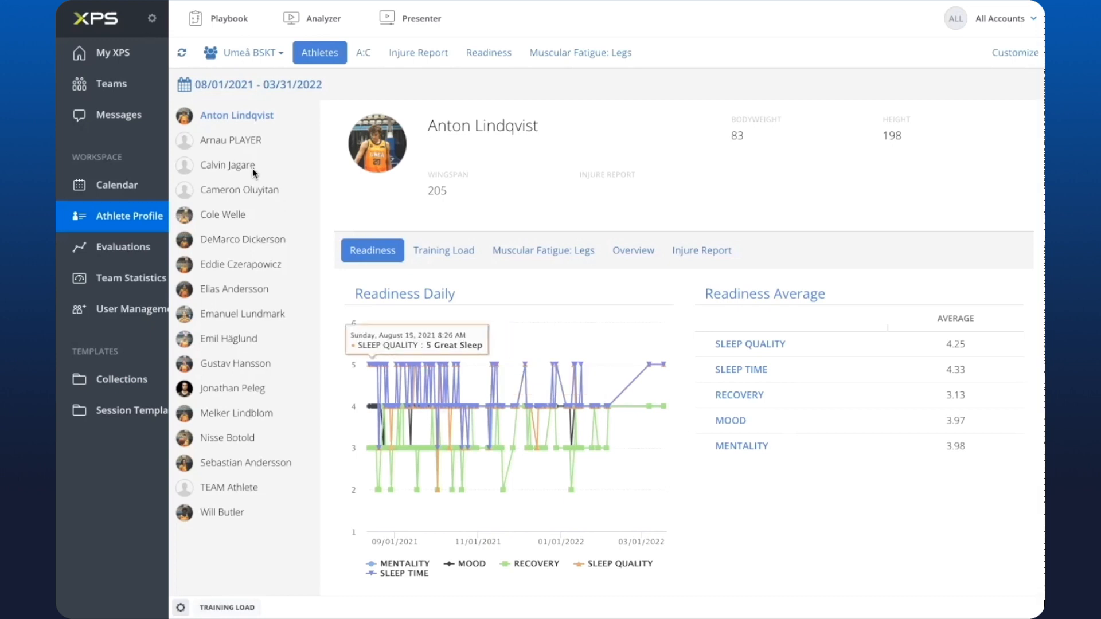
- View the fifth athlete's profile, and return to the first athlete's profile in the Umeå BSKT group
{"action": "left_click", "coordinate": [236, 215]}
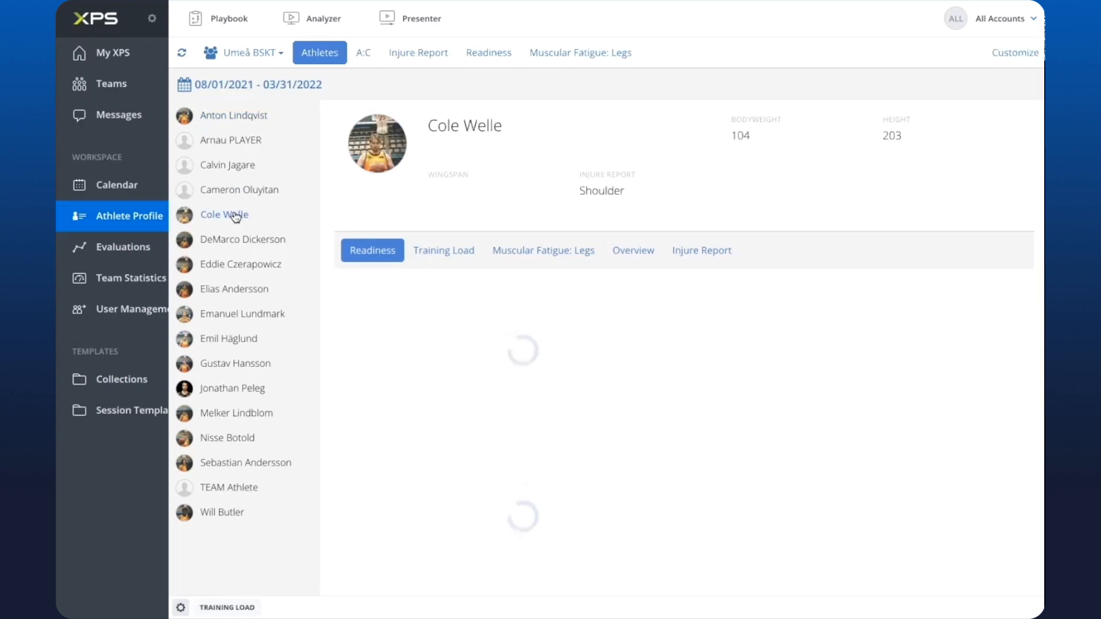
{"action": "left_click", "coordinate": [256, 57]}
{"action": "left_click", "coordinate": [242, 114]}
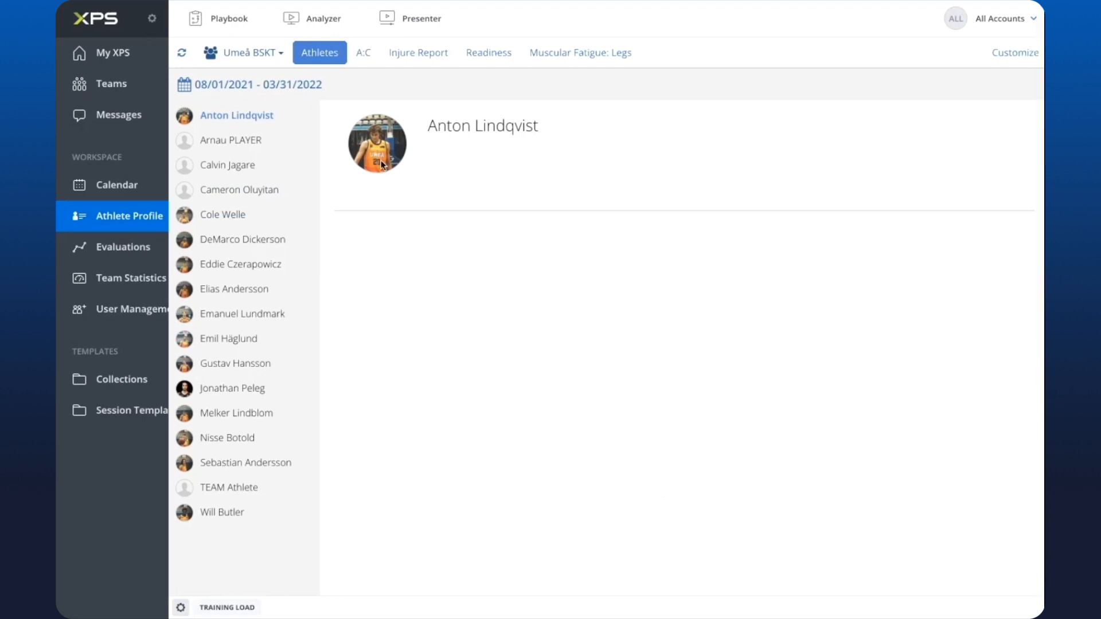
{"action": "left_click", "coordinate": [262, 57]}
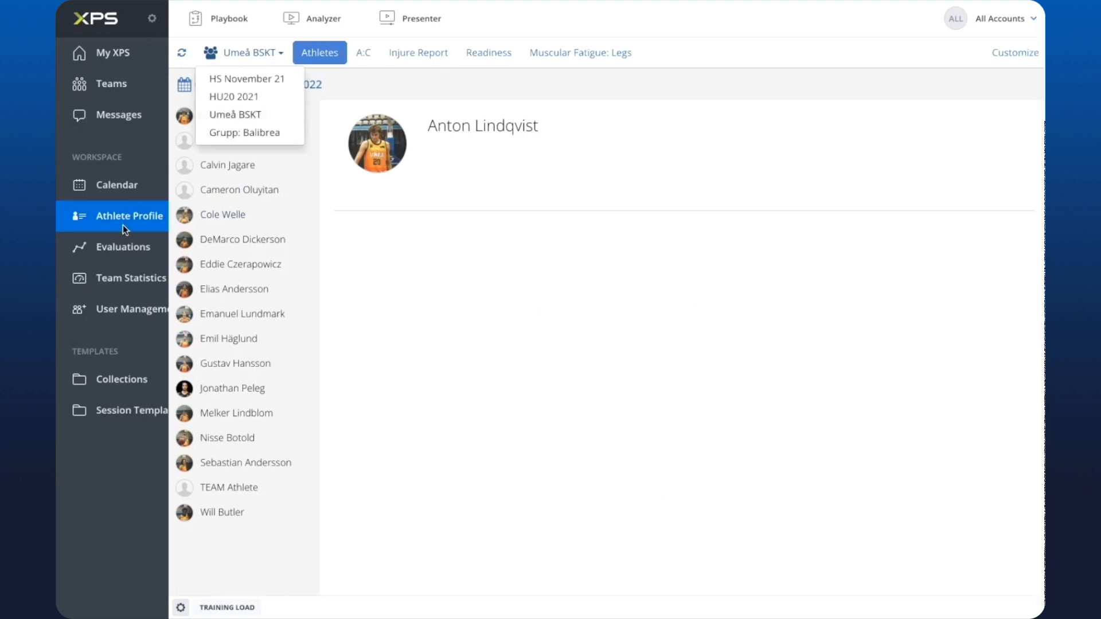
{"action": "mouse_move", "coordinate": [427, 1]}
{"action": "left_click", "coordinate": [184, 122]}
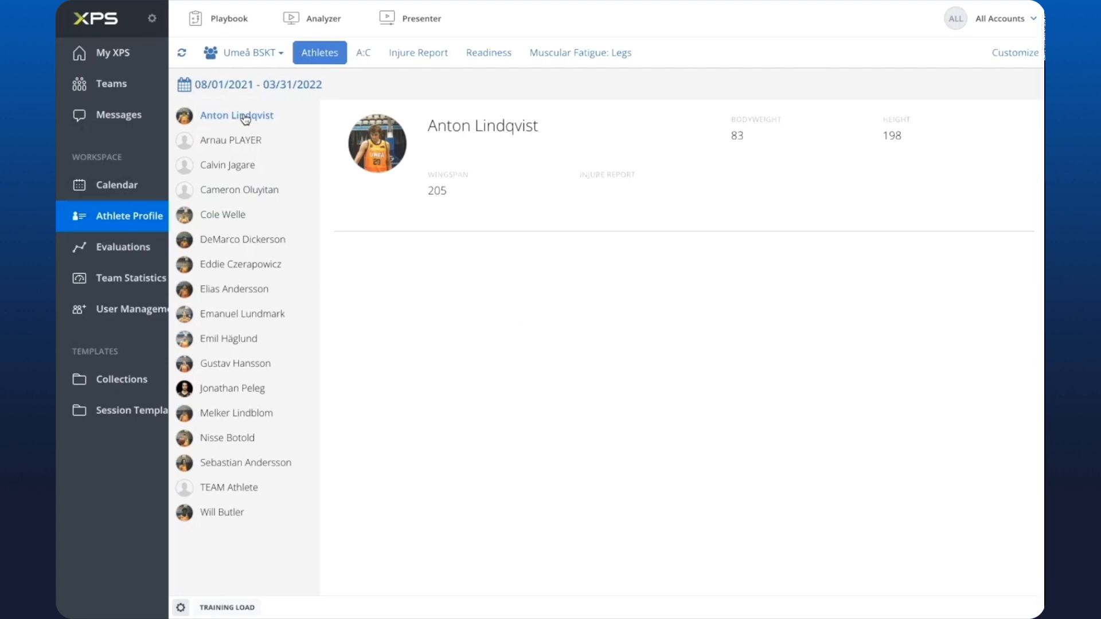
- Return to the SCOUTING documents in the Collections
{"action": "left_click", "coordinate": [100, 385]}
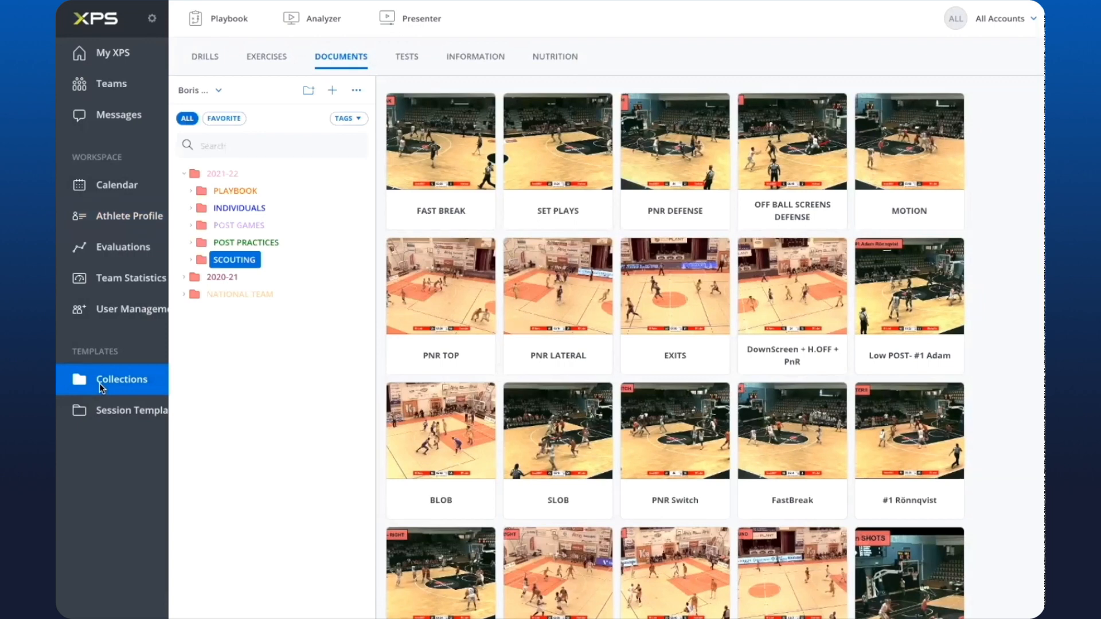
{"action": "mouse_move", "coordinate": [160, 27]}
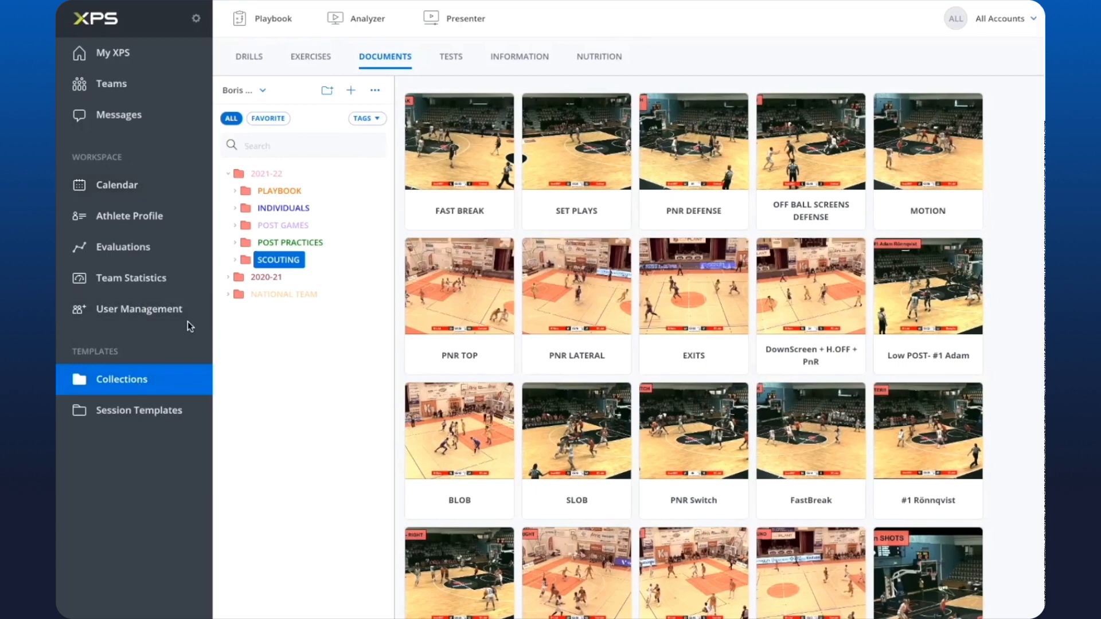
- Open the Analyzer full screen and close the Analysis Formulas window, leaving the Game Navigator
{"action": "mouse_move", "coordinate": [198, 3]}
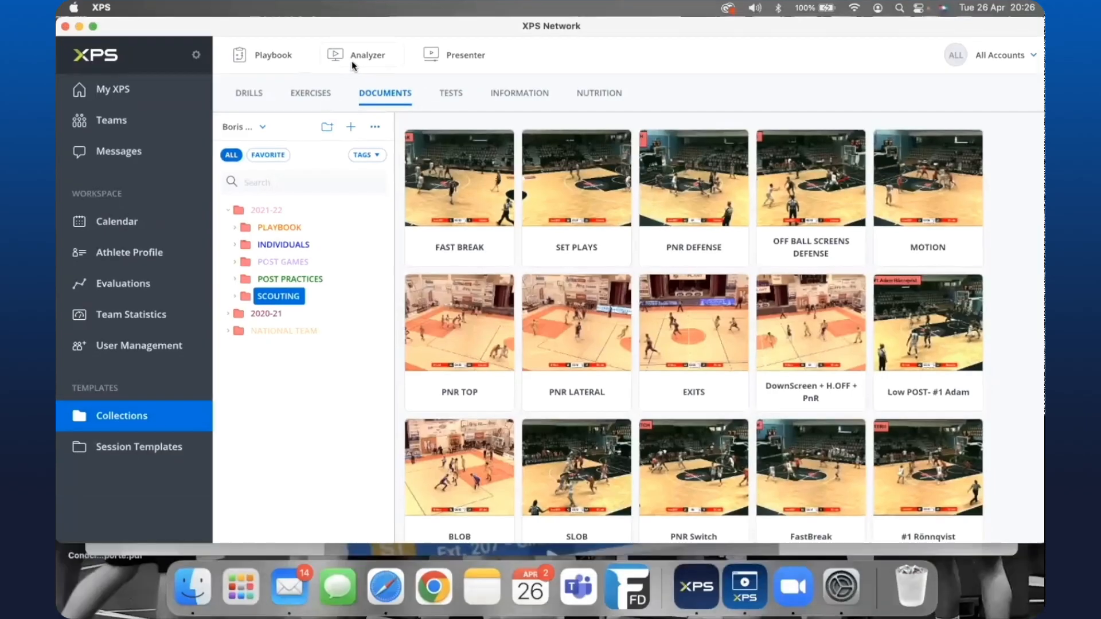
{"action": "left_click", "coordinate": [359, 57]}
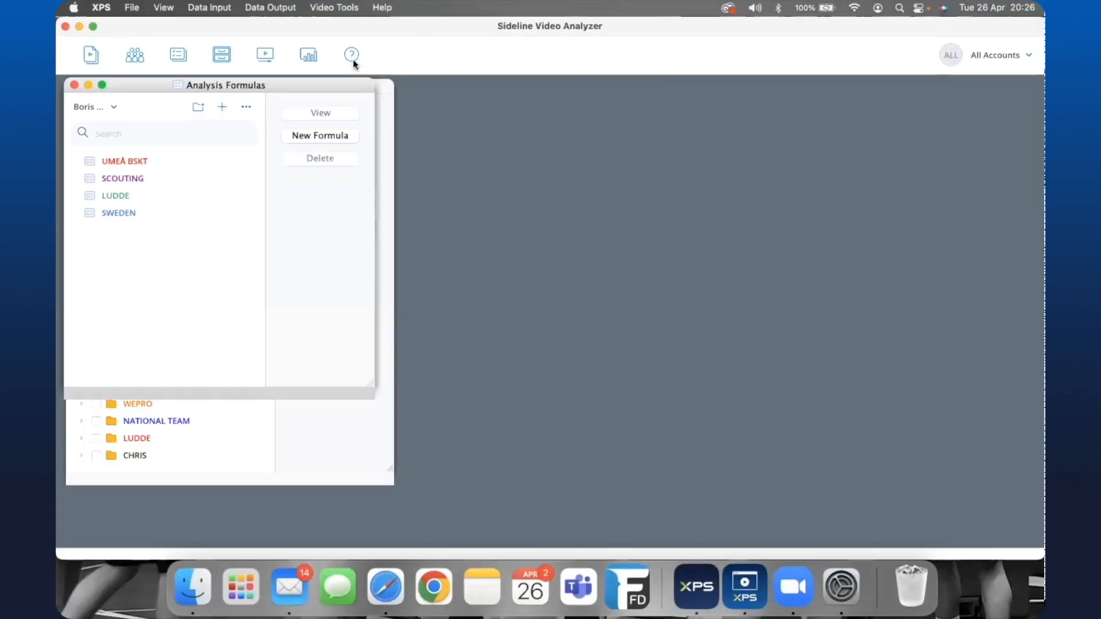
{"action": "left_click", "coordinate": [93, 26]}
{"action": "left_click", "coordinate": [75, 49]}
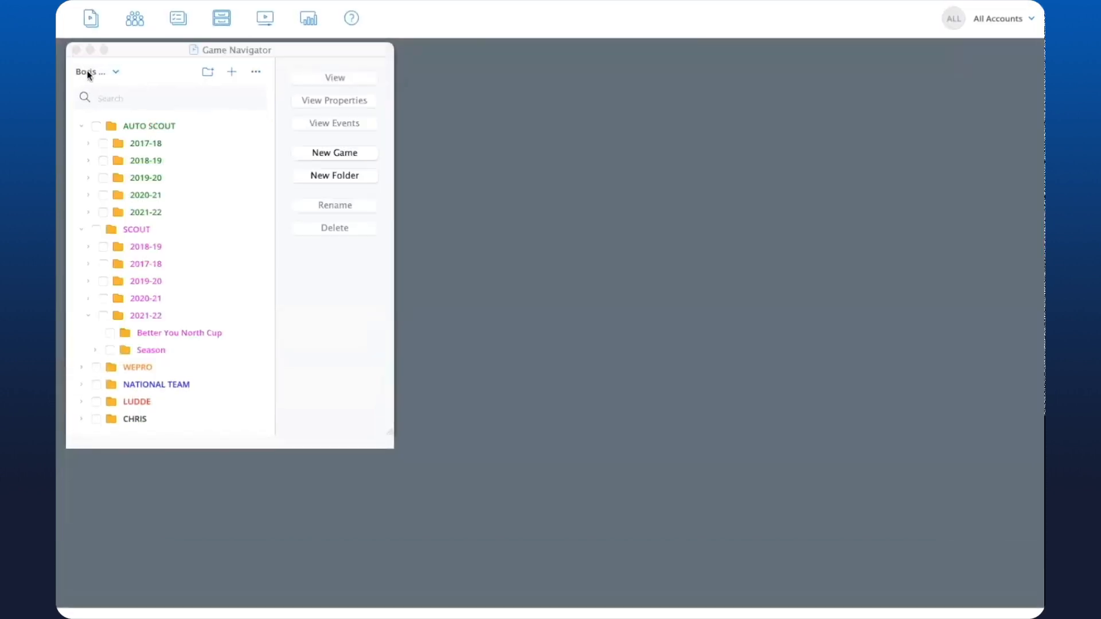
- Close and reopen the Game Navigator, and collapse the SCOUT and AUTO SCOUT folders
{"action": "left_click", "coordinate": [77, 50]}
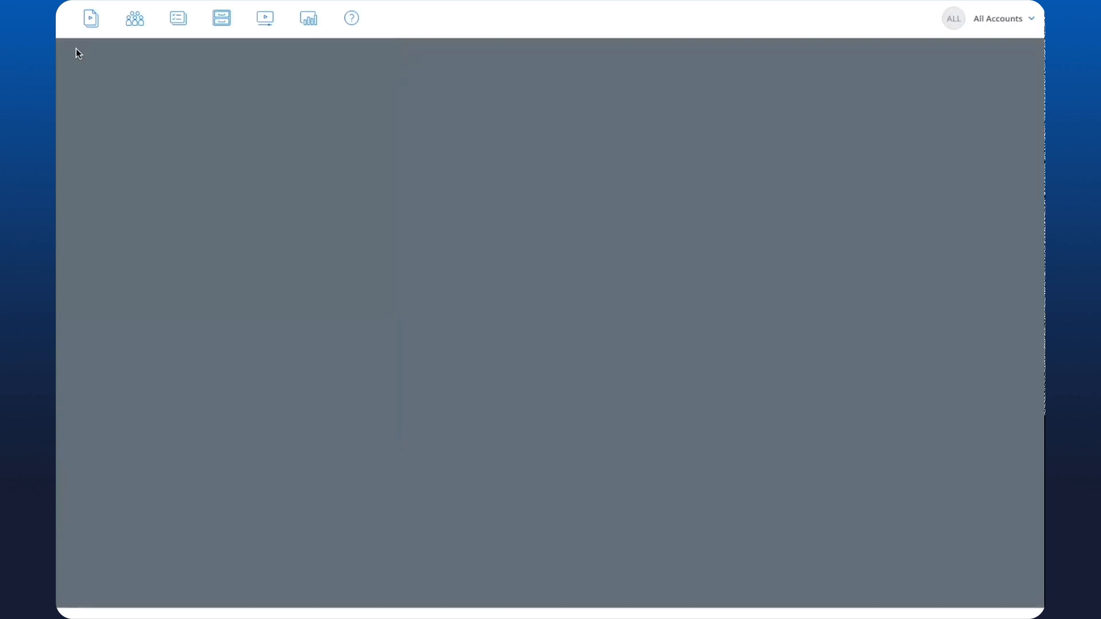
{"action": "left_click", "coordinate": [95, 20]}
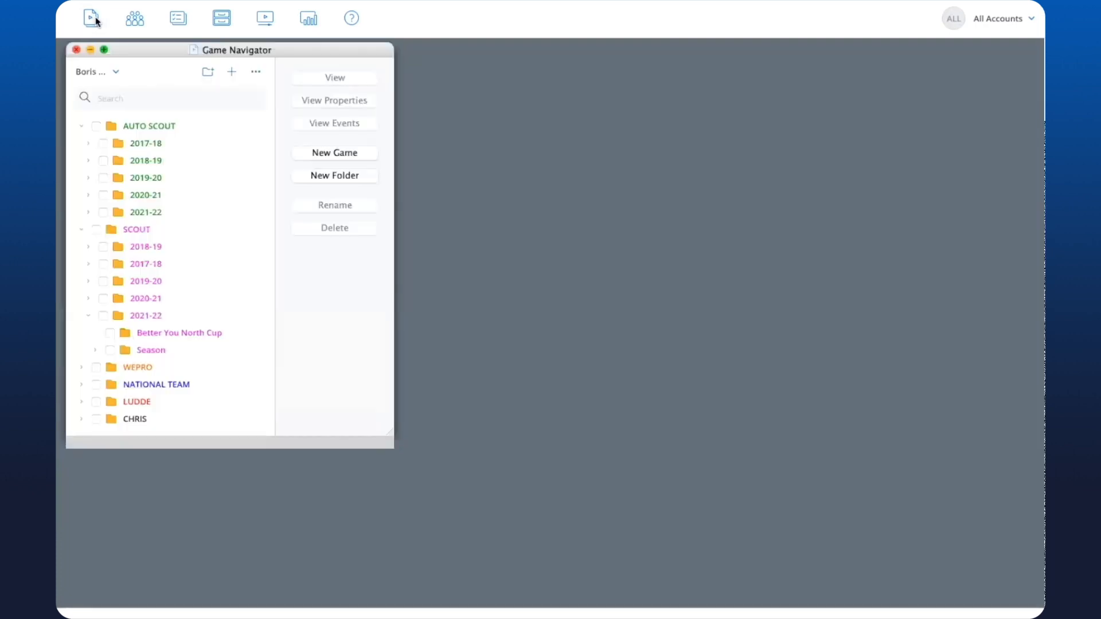
{"action": "left_click", "coordinate": [82, 230]}
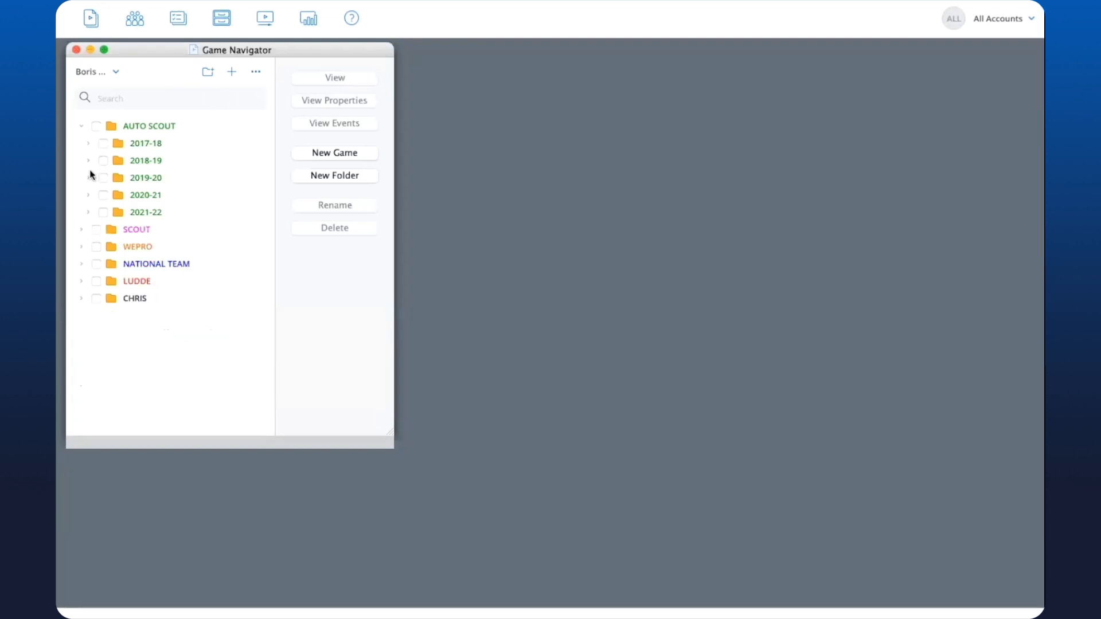
{"action": "left_click", "coordinate": [81, 127]}
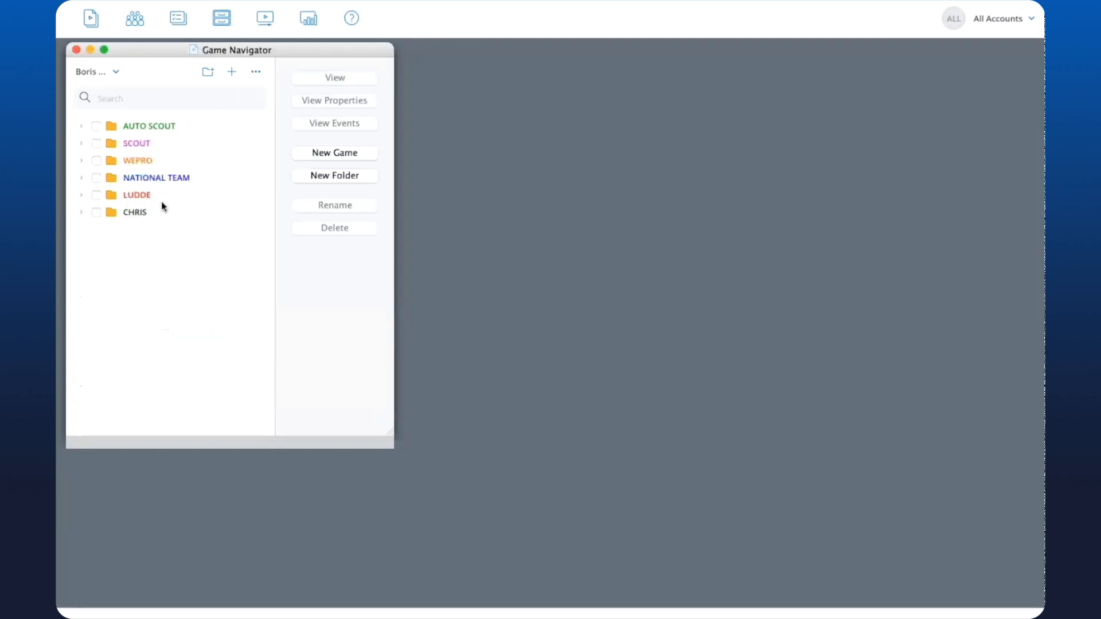
- Expand the AUTO SCOUT 2021-22 season to its Practices and Games folders, and open the Games folder
{"action": "left_click", "coordinate": [81, 127]}
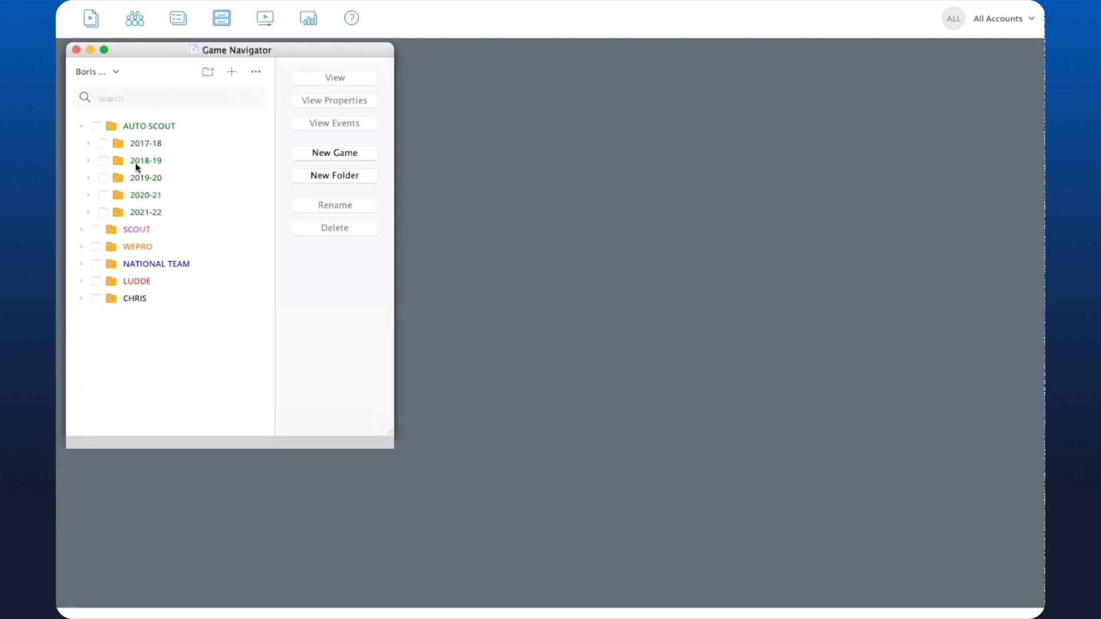
{"action": "left_click", "coordinate": [88, 213]}
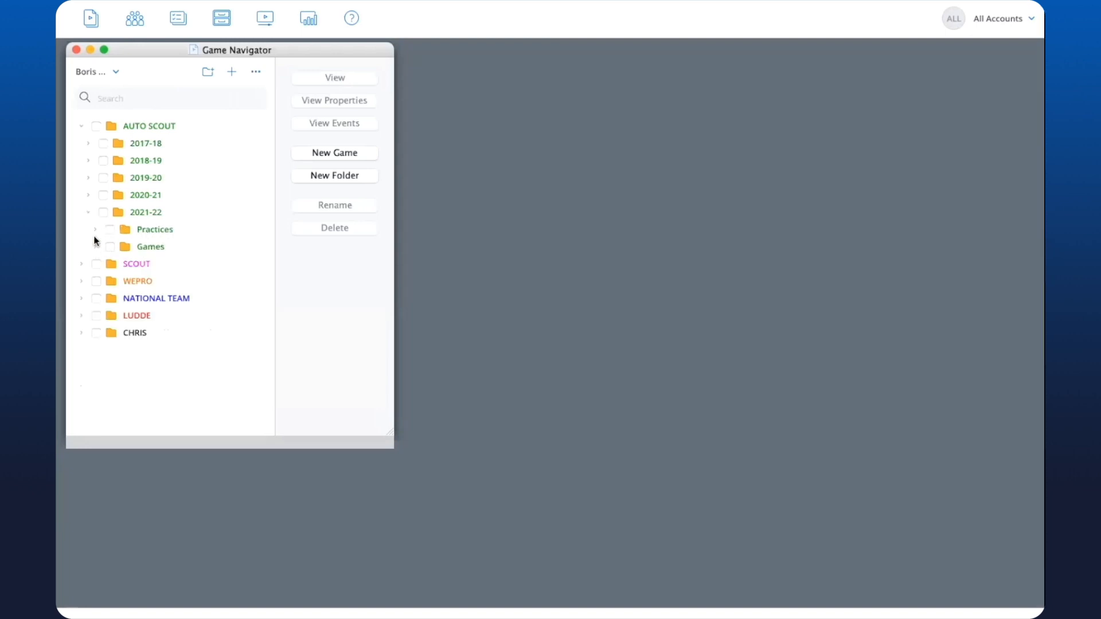
{"action": "left_click", "coordinate": [95, 231]}
{"action": "left_click", "coordinate": [96, 231]}
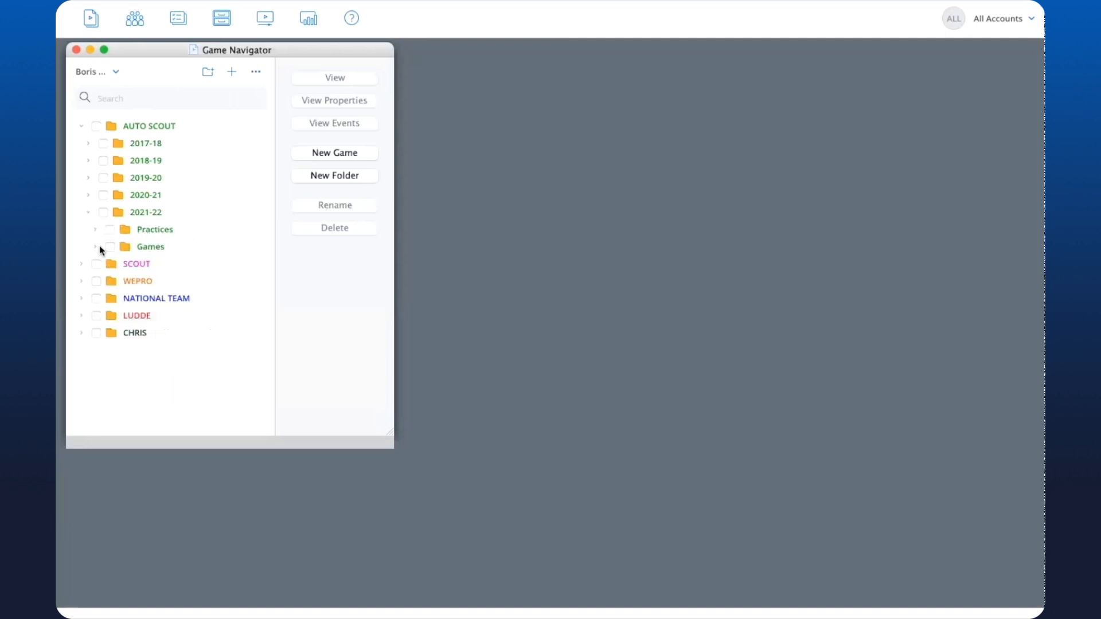
{"action": "left_click", "coordinate": [96, 247]}
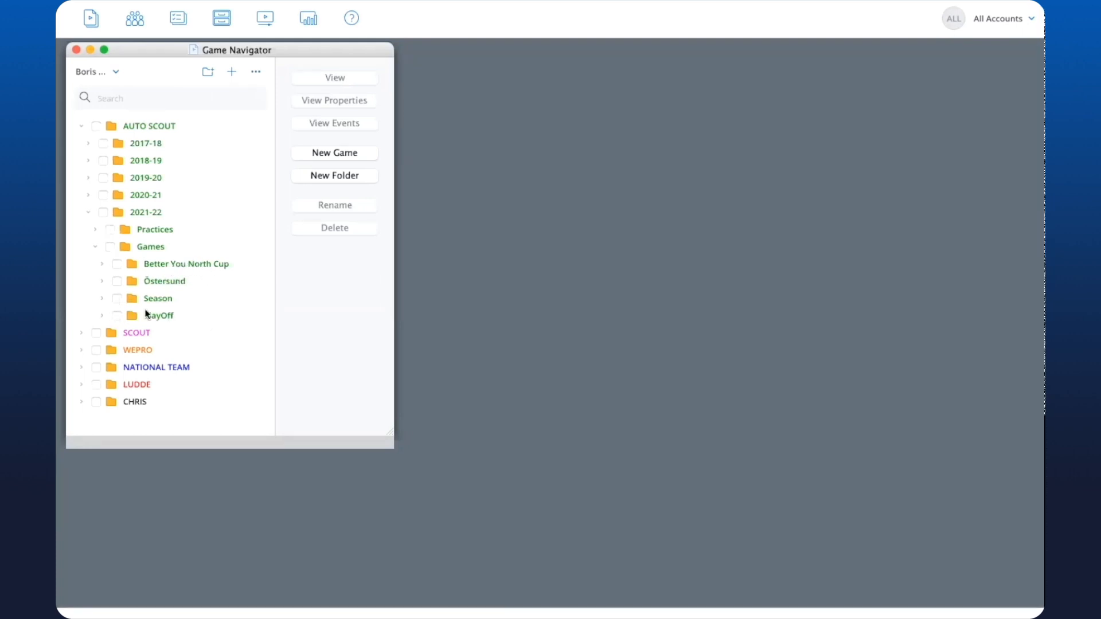
- Look through the game list in the 2021-22 Season folder, and collapse that folder again
{"action": "left_click", "coordinate": [102, 298]}
{"action": "scroll", "coordinate": [160, 333], "scroll_direction": "down", "scroll_amount": 10}
{"action": "scroll", "coordinate": [160, 336], "scroll_direction": "up", "scroll_amount": 5}
{"action": "scroll", "coordinate": [160, 337], "scroll_direction": "down", "scroll_amount": 3}
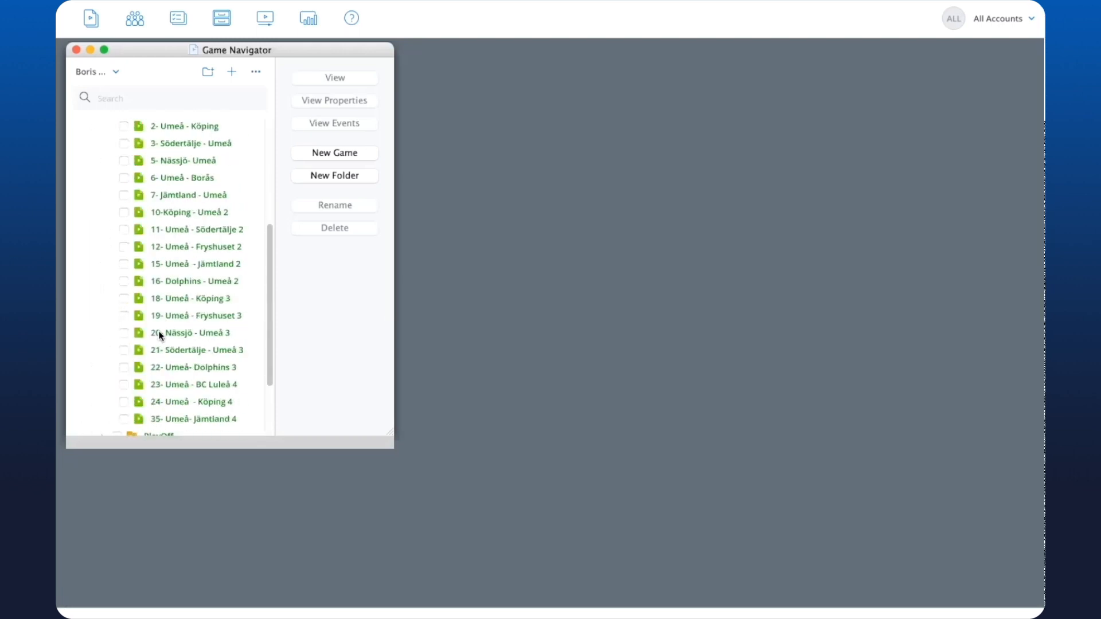
{"action": "scroll", "coordinate": [191, 249], "scroll_direction": "up", "scroll_amount": 5}
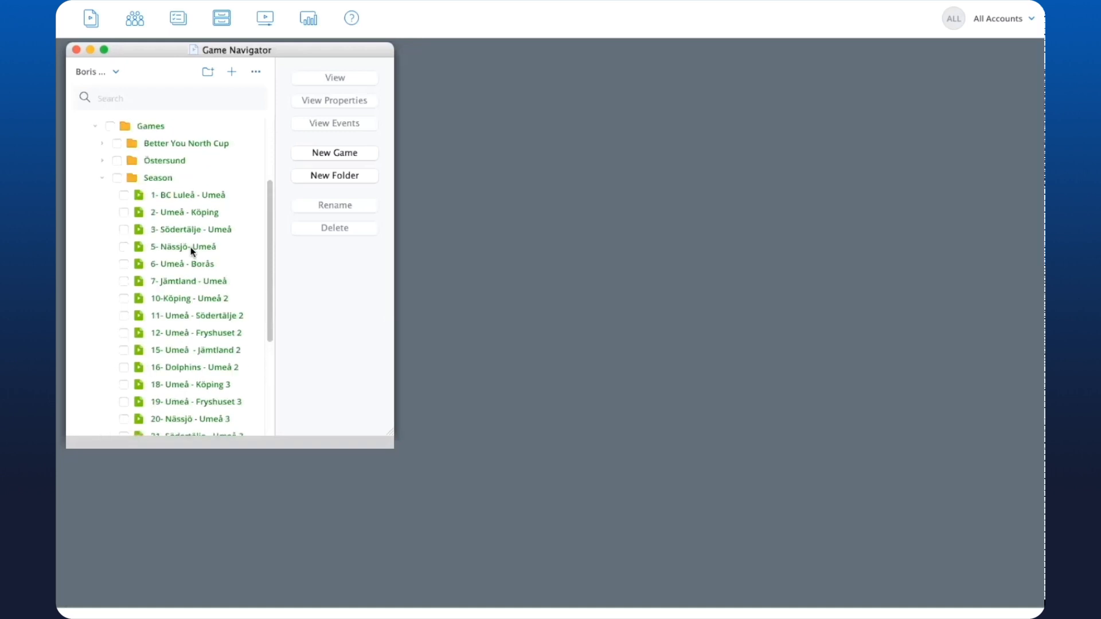
{"action": "scroll", "coordinate": [181, 275], "scroll_direction": "down", "scroll_amount": 5}
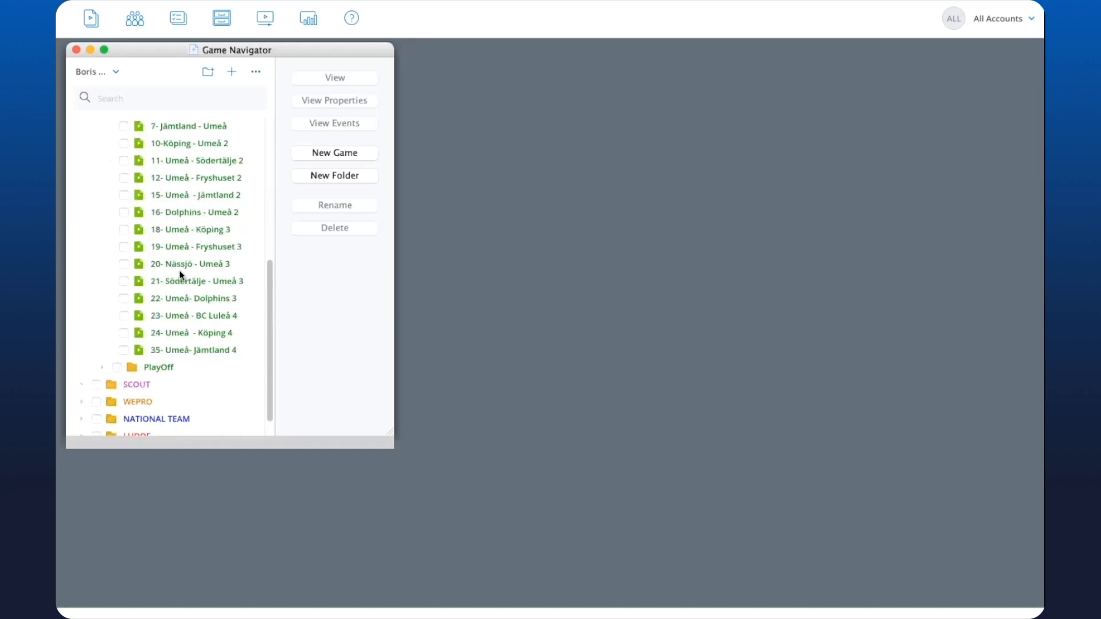
{"action": "scroll", "coordinate": [181, 275], "scroll_direction": "up", "scroll_amount": 4}
{"action": "left_click", "coordinate": [102, 146]}
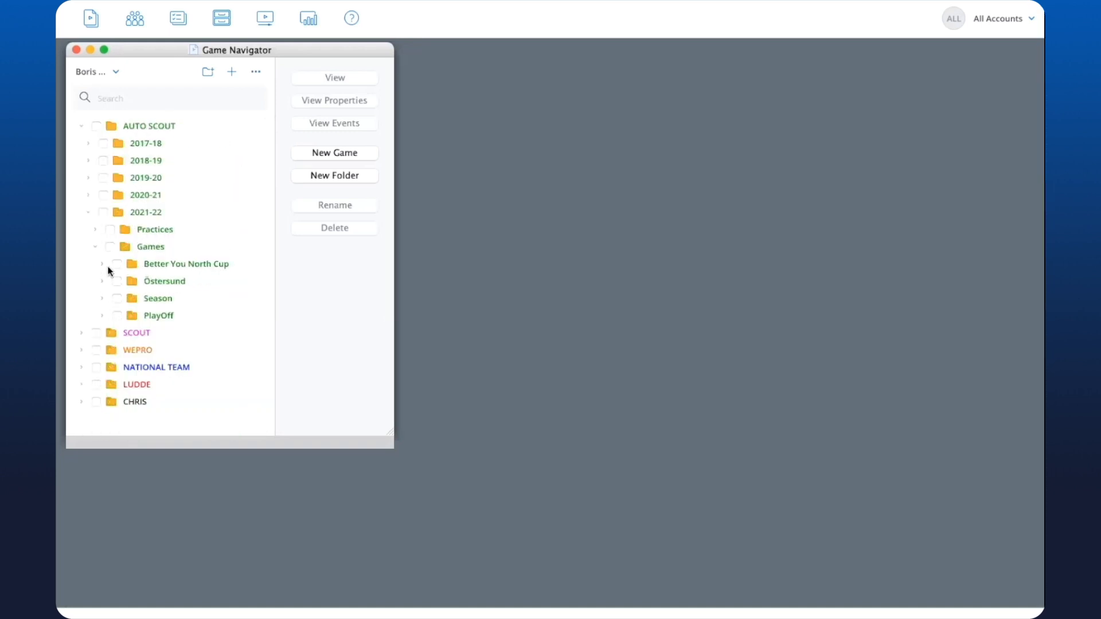
- View the game in the PlayOff folder, and collapse the 2021-22 and AUTO SCOUT folders
{"action": "left_click", "coordinate": [103, 315]}
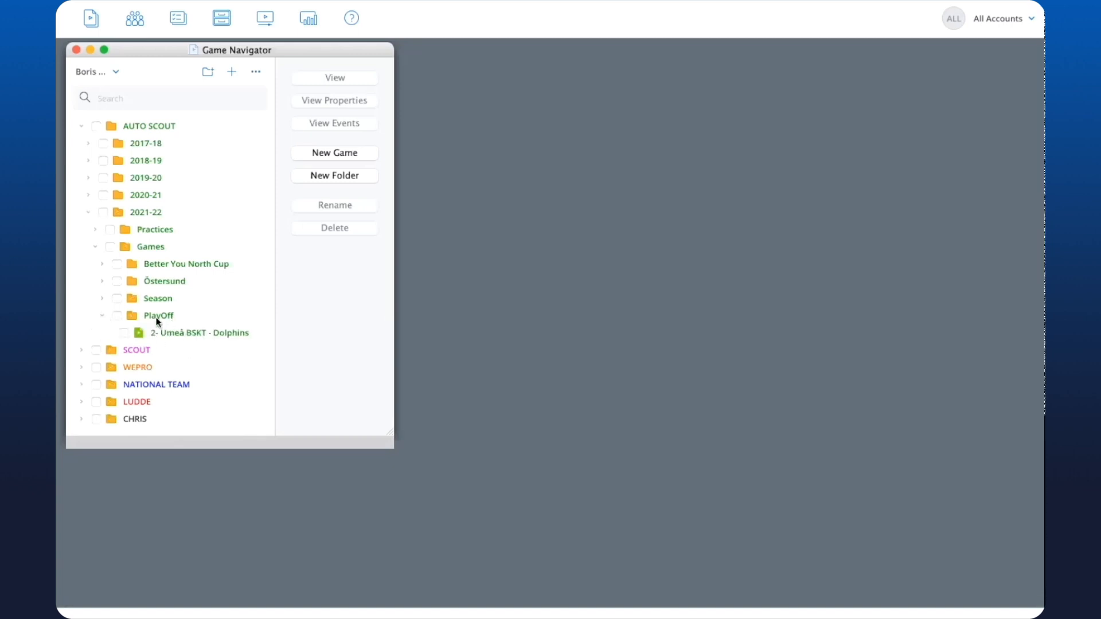
{"action": "left_click", "coordinate": [82, 350]}
{"action": "left_click", "coordinate": [95, 348]}
{"action": "left_click", "coordinate": [88, 213]}
{"action": "left_click", "coordinate": [82, 126]}
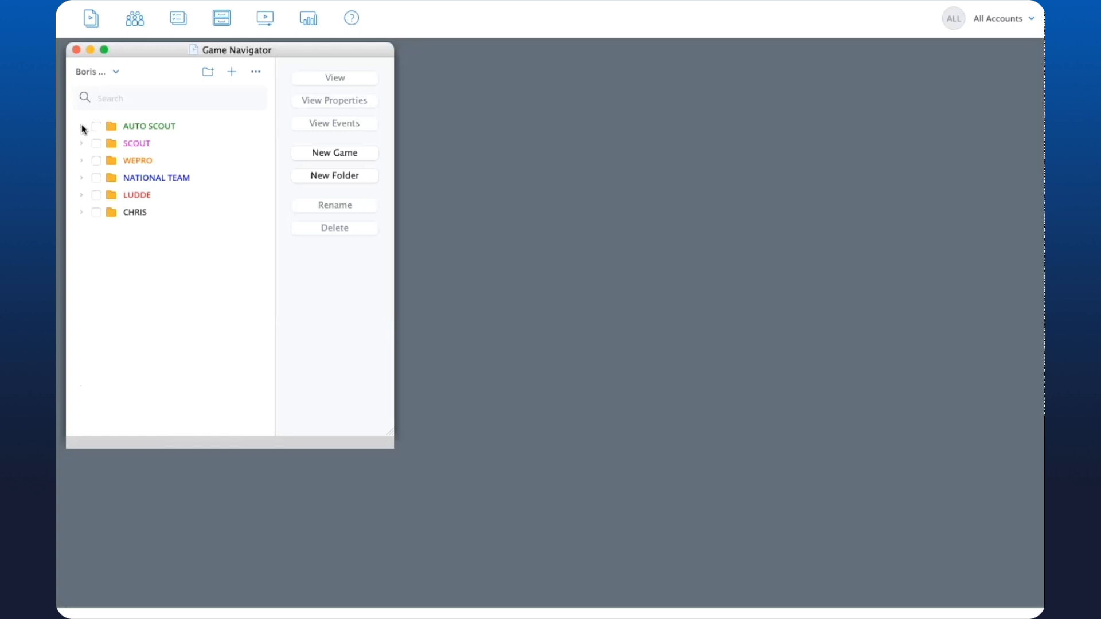
- Show the Season games of 2021-22 under AUTO SCOUT again, and select the game 1- BC Luleå - Umeå
{"action": "left_click", "coordinate": [82, 127]}
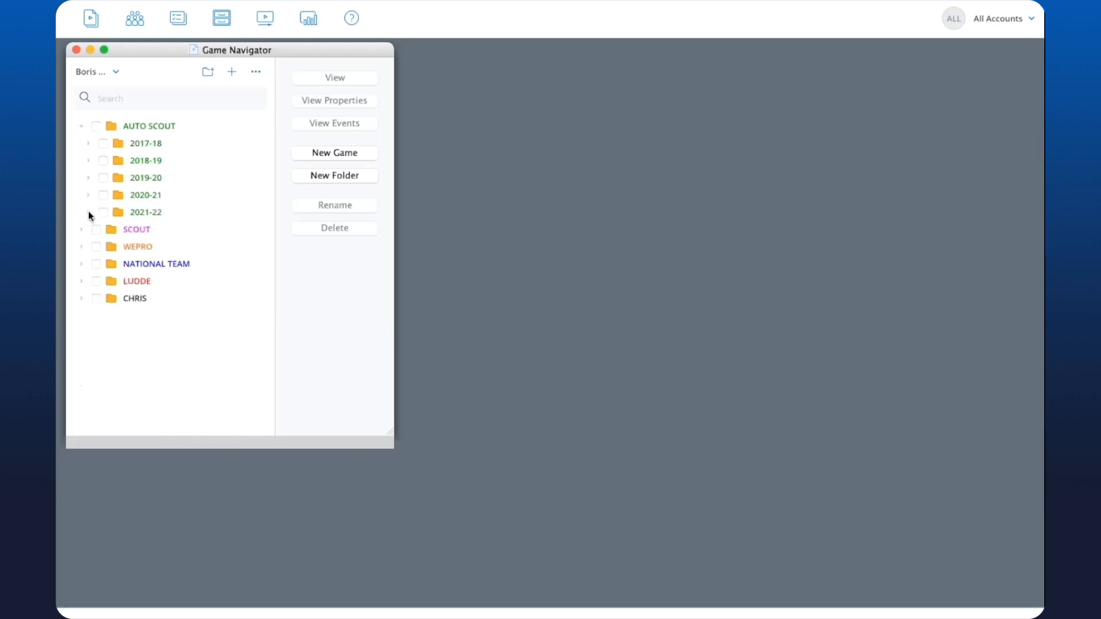
{"action": "left_click", "coordinate": [88, 213]}
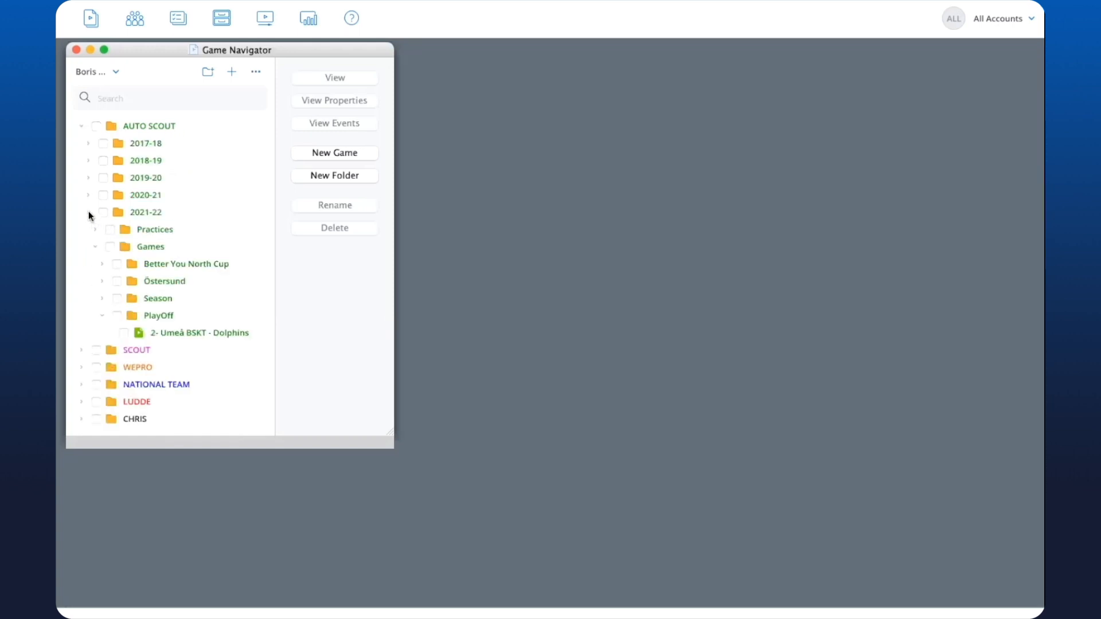
{"action": "left_click", "coordinate": [102, 299]}
{"action": "scroll", "coordinate": [182, 312], "scroll_direction": "down", "scroll_amount": 1}
{"action": "left_click", "coordinate": [181, 282]}
{"action": "scroll", "coordinate": [181, 277], "scroll_direction": "down", "scroll_amount": 3}
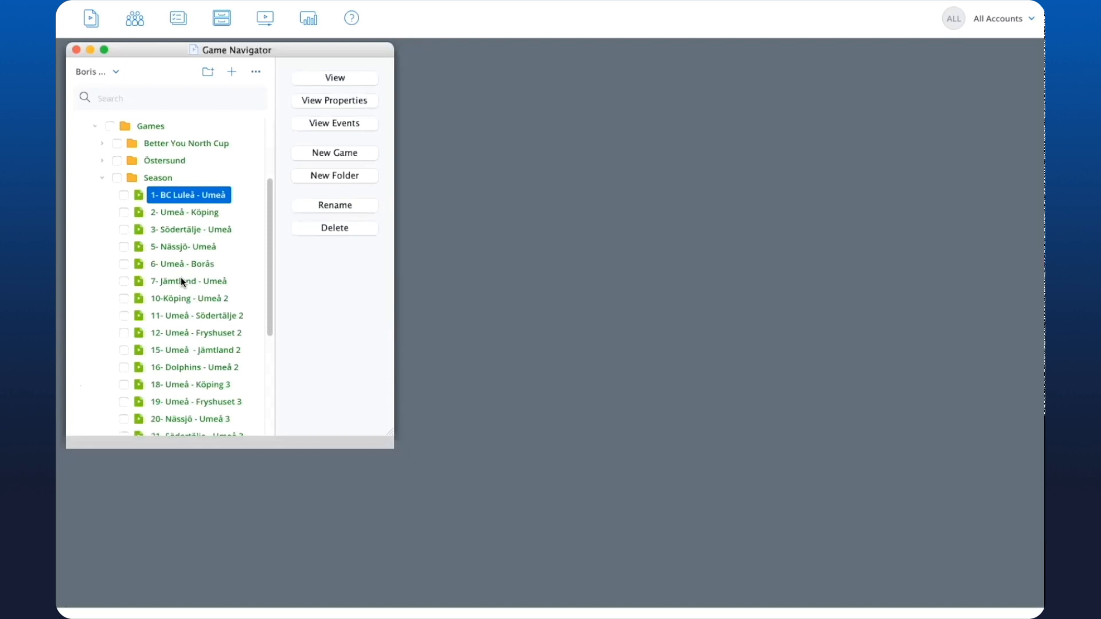
{"action": "scroll", "coordinate": [181, 277], "scroll_direction": "down", "scroll_amount": 3}
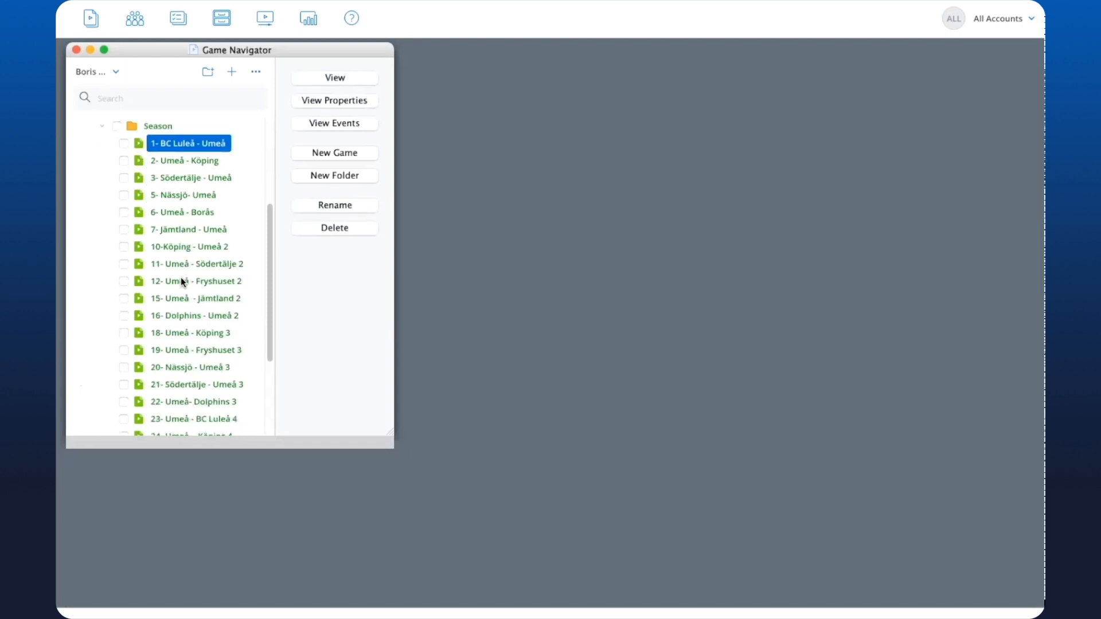
- Try to select only the games 1- BC Luleå - Umeå and 23- Umeå - BC Luleå 4 together
{"action": "left_click", "coordinate": [208, 422]}
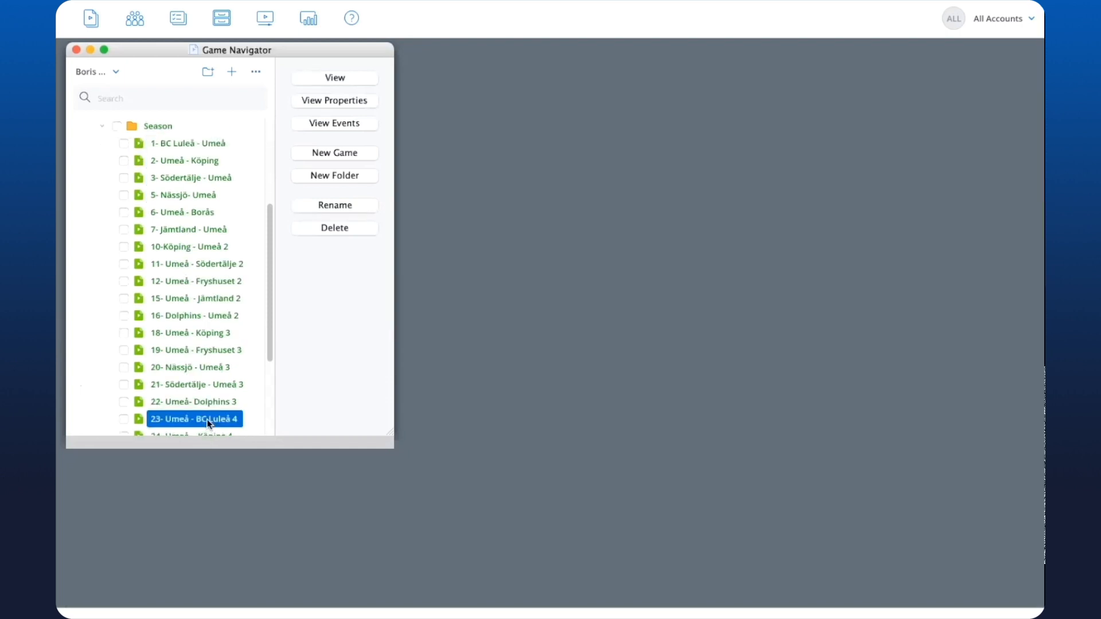
{"action": "left_click", "coordinate": [171, 145]}
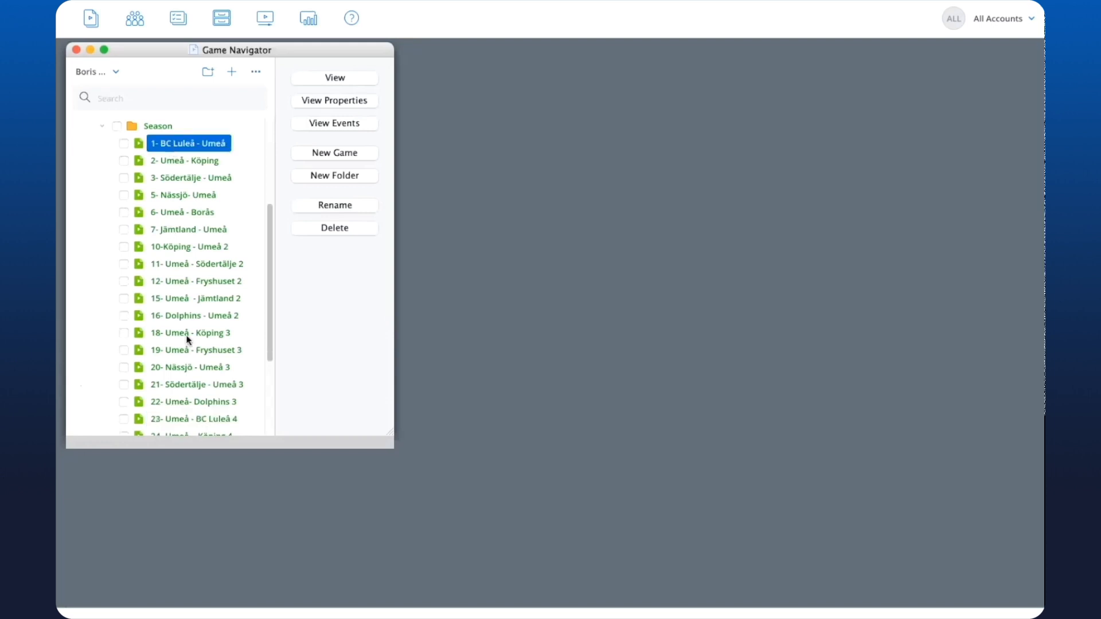
{"action": "left_click", "coordinate": [198, 419], "text": "shift"}
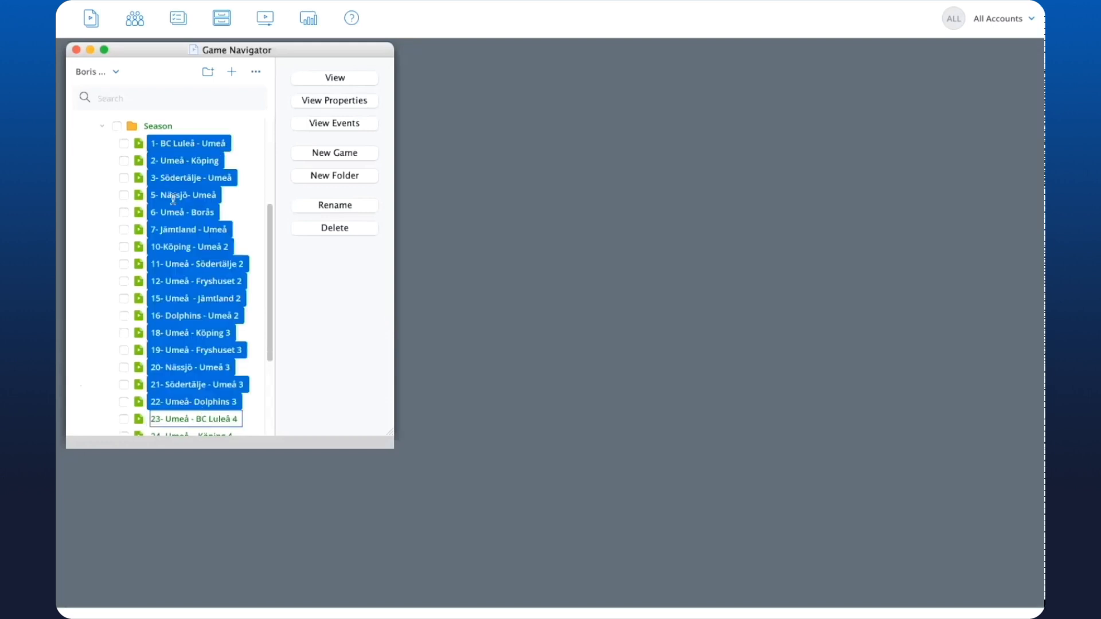
{"action": "left_click", "coordinate": [181, 153]}
{"action": "left_click", "coordinate": [180, 147]}
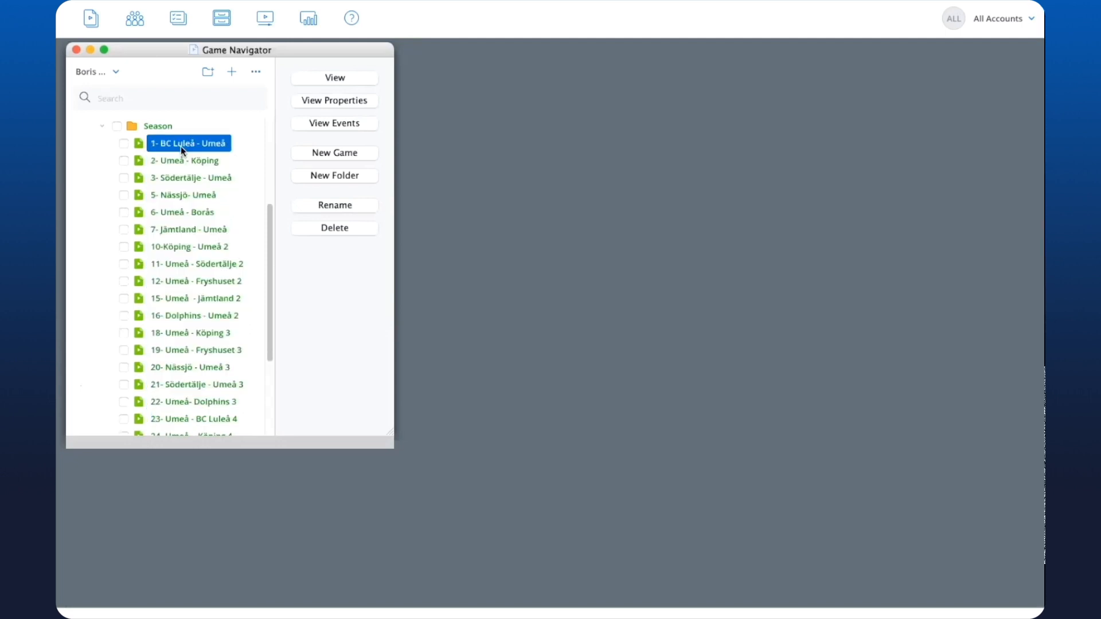
{"action": "left_click", "coordinate": [205, 419], "text": "shift"}
{"action": "left_click", "coordinate": [206, 418]}
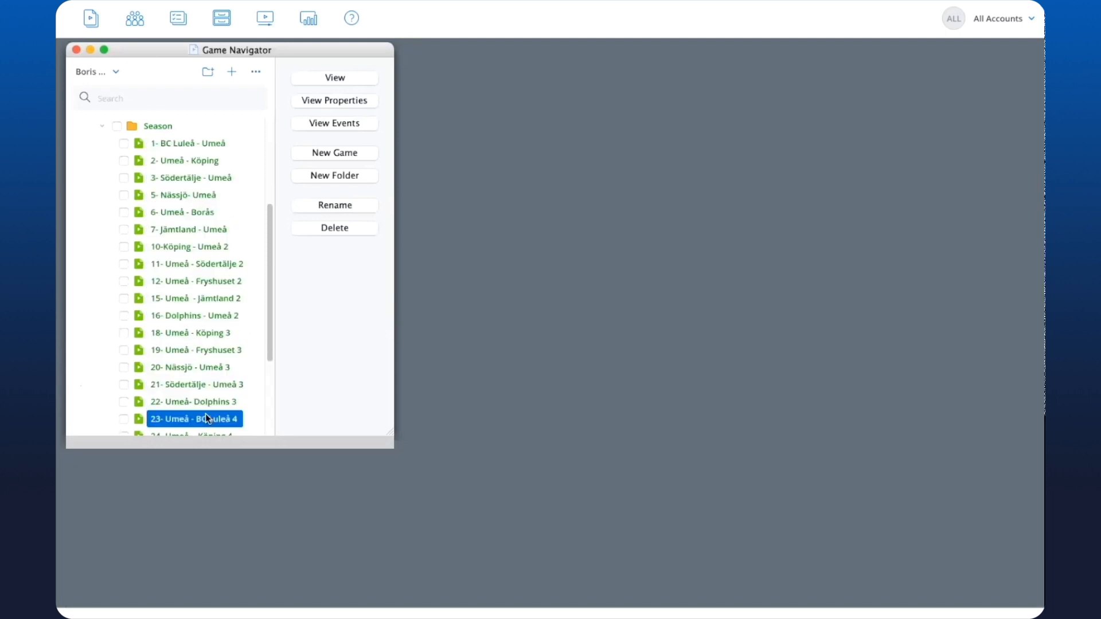
- Open the combined events of the games 1- BC Luleå - Umeå and 23- Umeå - BC Luleå 4, and bring the event window fully into view
{"action": "left_click", "coordinate": [195, 145]}
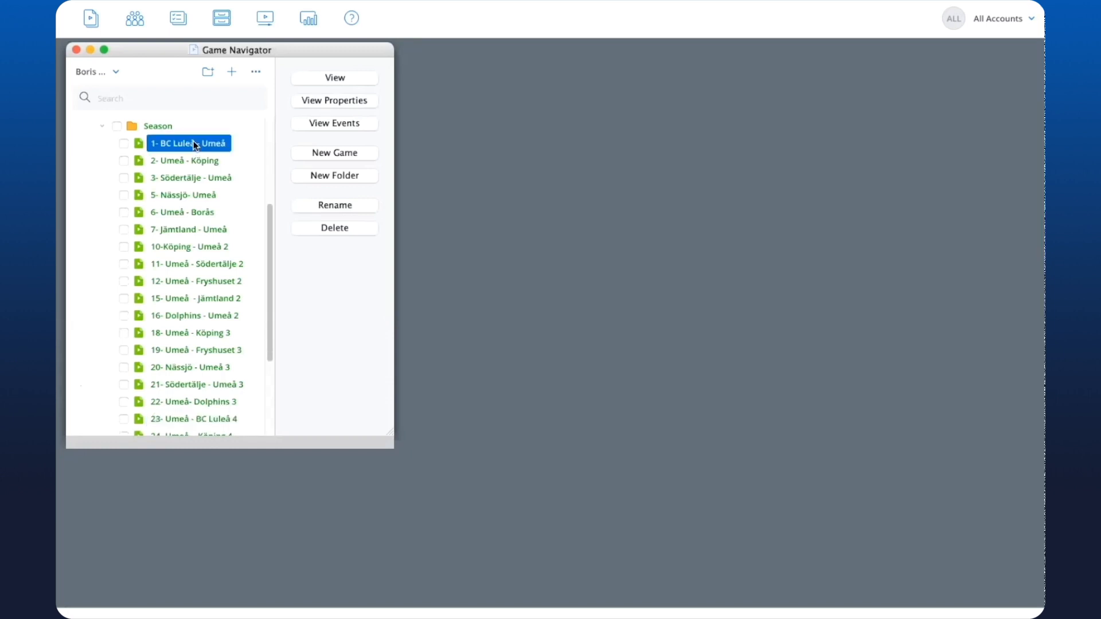
{"action": "left_click", "coordinate": [212, 417], "text": "super"}
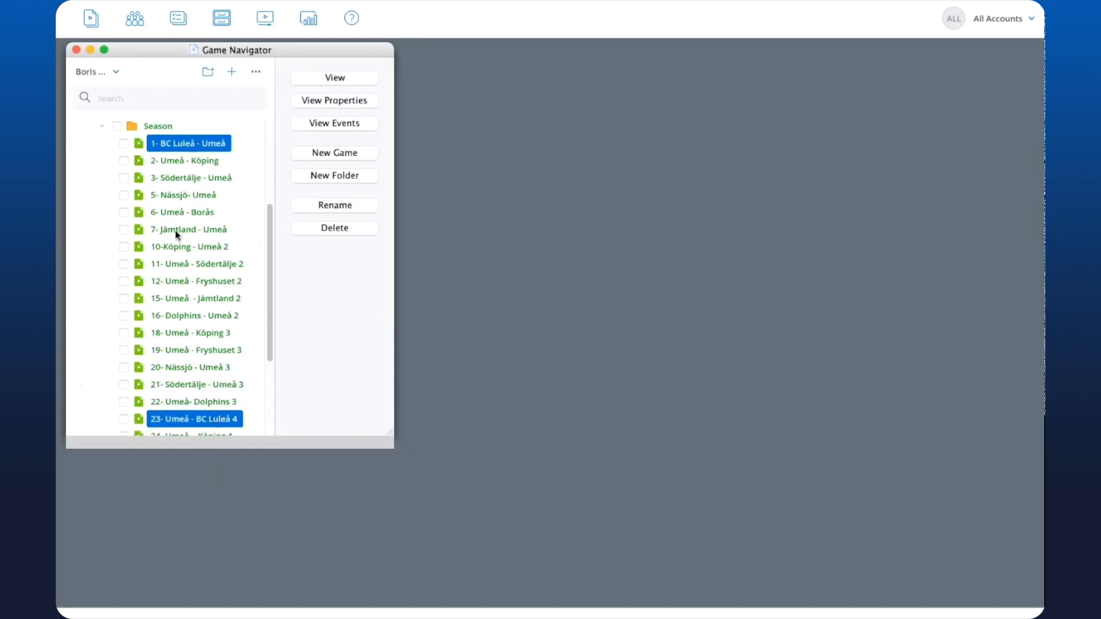
{"action": "left_click", "coordinate": [349, 124]}
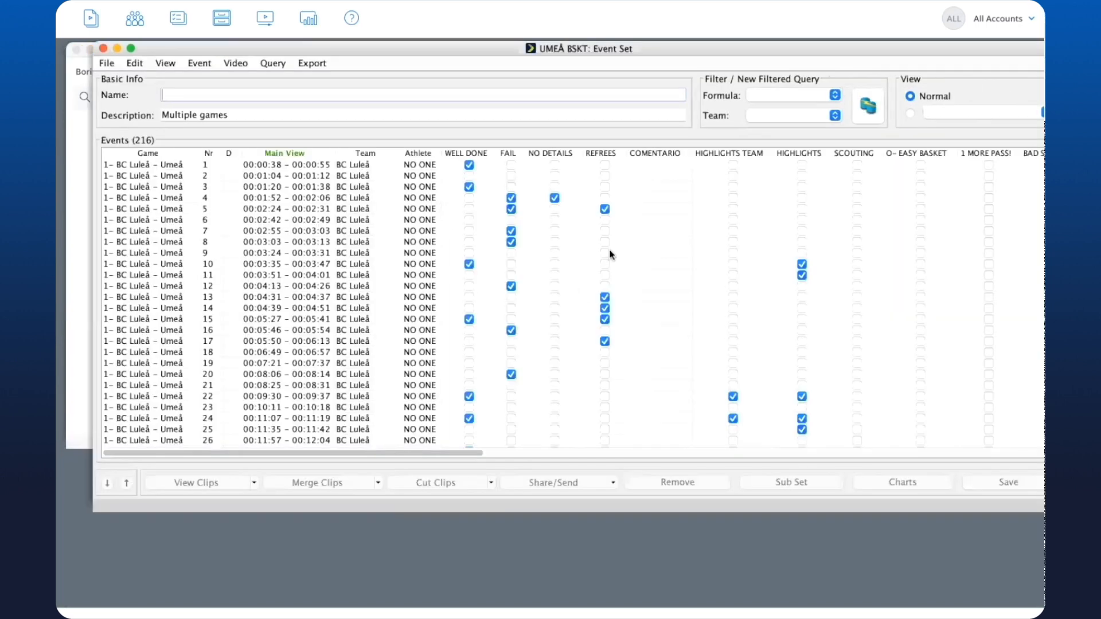
{"action": "scroll", "coordinate": [610, 253], "scroll_direction": "right", "scroll_amount": 10}
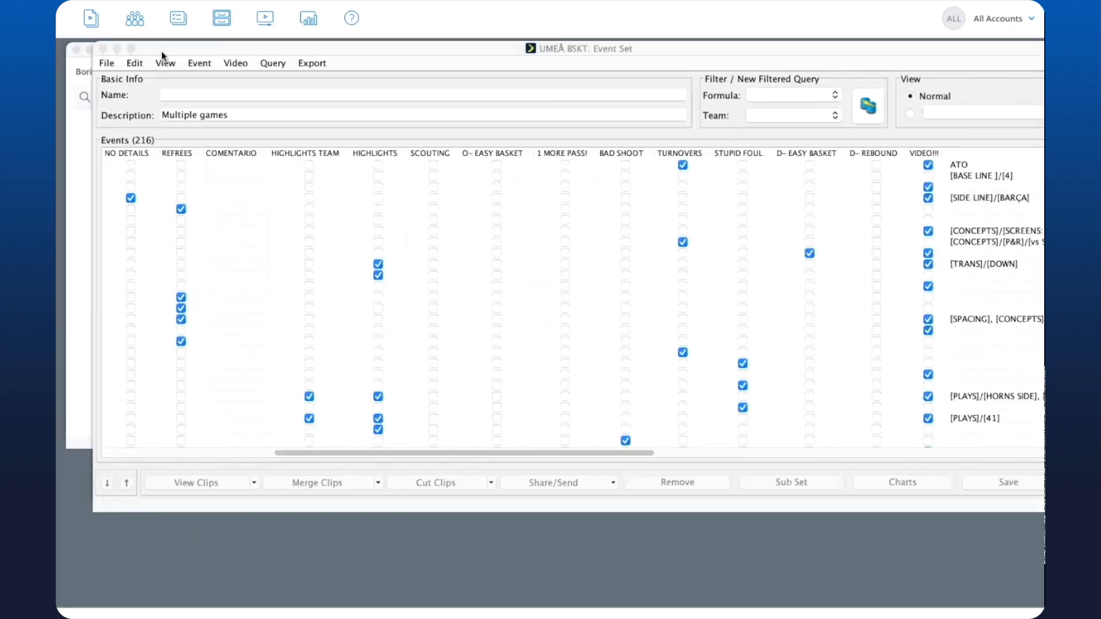
{"action": "left_click", "coordinate": [125, 47]}
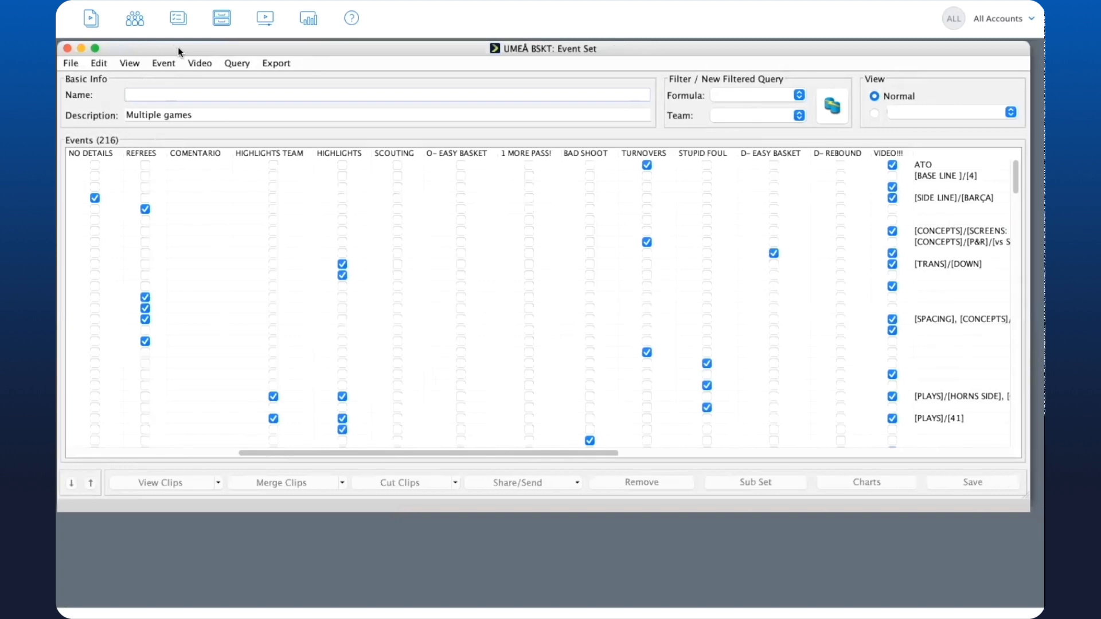
- Sort the events of both games by OFFENSE in descending order
{"action": "scroll", "coordinate": [648, 195], "scroll_direction": "right", "scroll_amount": 6}
{"action": "left_click", "coordinate": [638, 151]}
{"action": "left_click", "coordinate": [638, 151]}
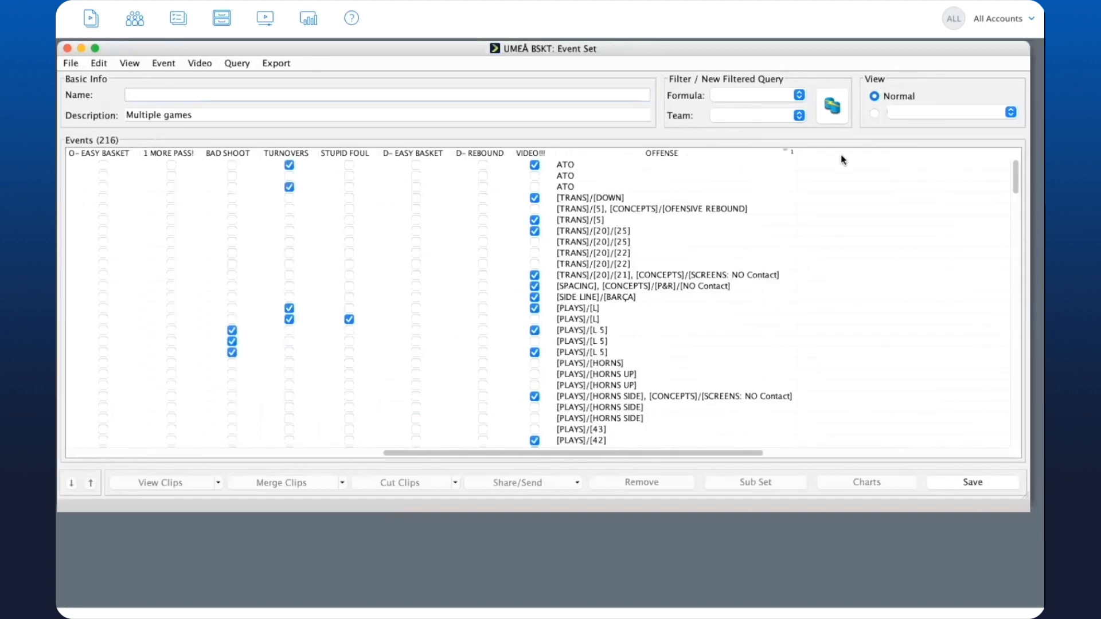
{"action": "left_click", "coordinate": [755, 151]}
{"action": "left_click", "coordinate": [755, 162]}
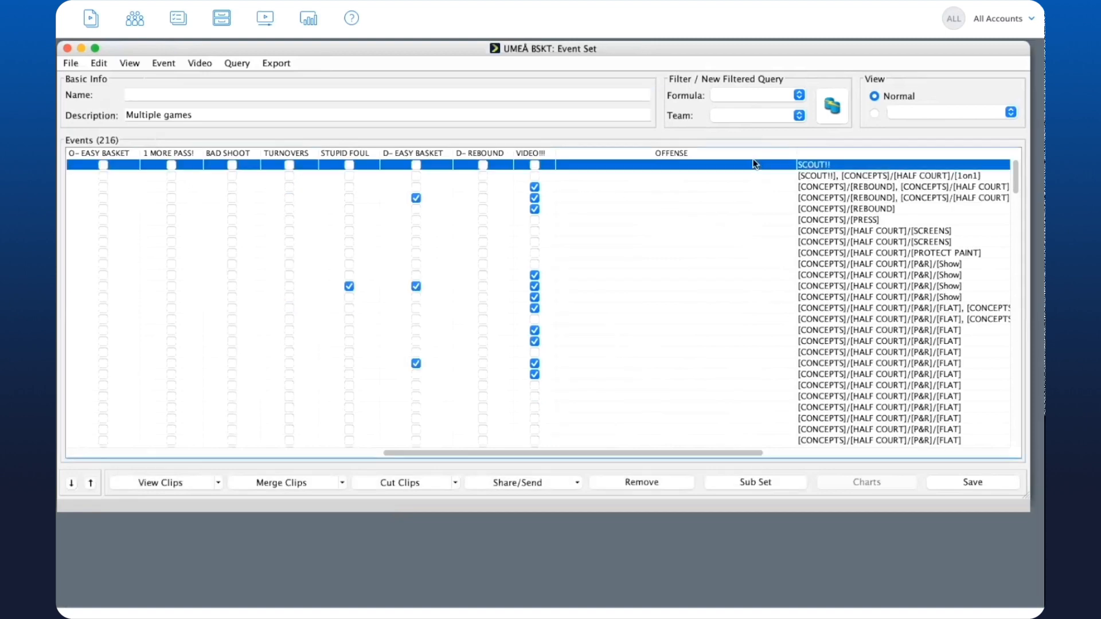
{"action": "left_click", "coordinate": [752, 151]}
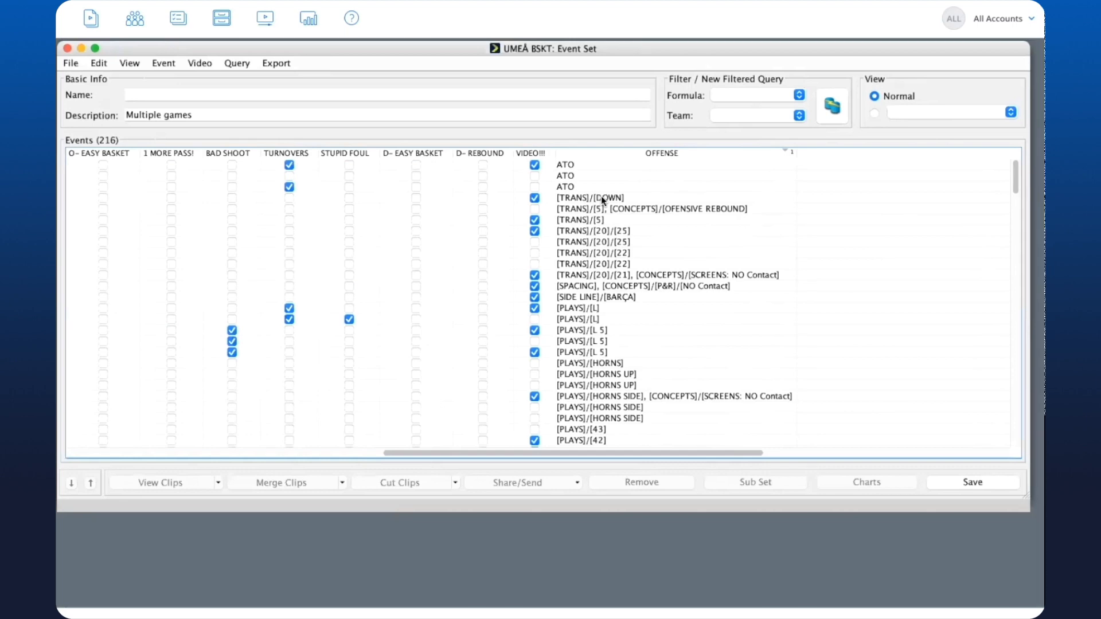
- Examine the sorted events' OFFENSE plays and concepts together with the checkbox tags, DEFENSE and PLAYERS columns
{"action": "scroll", "coordinate": [601, 195], "scroll_direction": "down", "scroll_amount": 8}
{"action": "scroll", "coordinate": [601, 195], "scroll_direction": "right", "scroll_amount": 8}
{"action": "scroll", "coordinate": [601, 201], "scroll_direction": "down", "scroll_amount": 7}
{"action": "scroll", "coordinate": [601, 201], "scroll_direction": "right", "scroll_amount": 10}
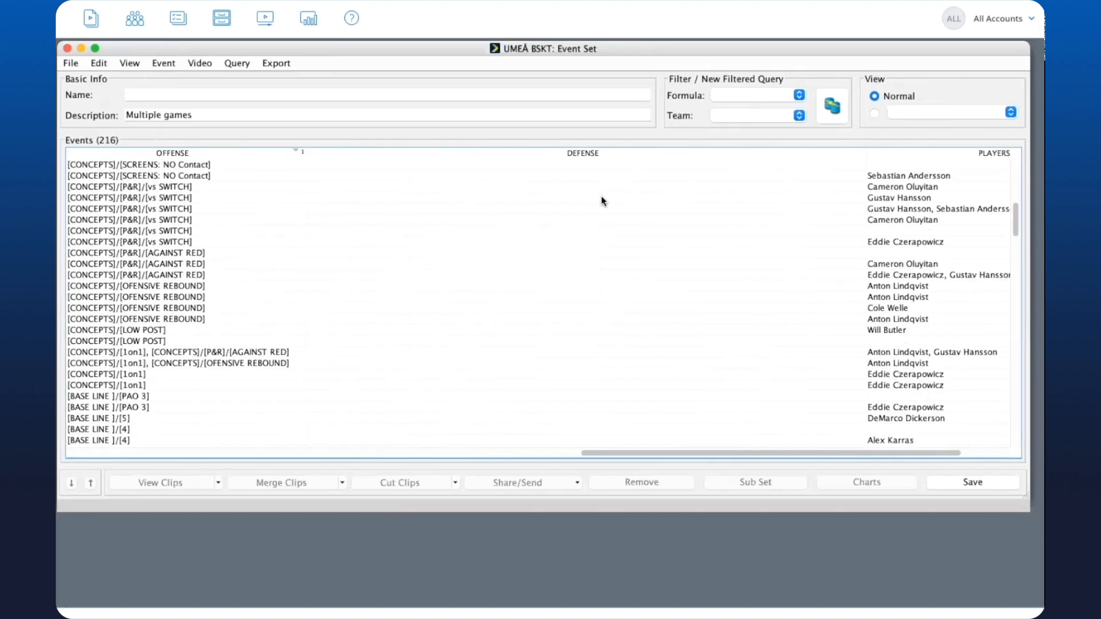
{"action": "scroll", "coordinate": [601, 201], "scroll_direction": "left", "scroll_amount": 10}
{"action": "scroll", "coordinate": [601, 200], "scroll_direction": "up", "scroll_amount": 10}
{"action": "scroll", "coordinate": [601, 200], "scroll_direction": "left", "scroll_amount": 10}
{"action": "scroll", "coordinate": [601, 200], "scroll_direction": "right", "scroll_amount": 8}
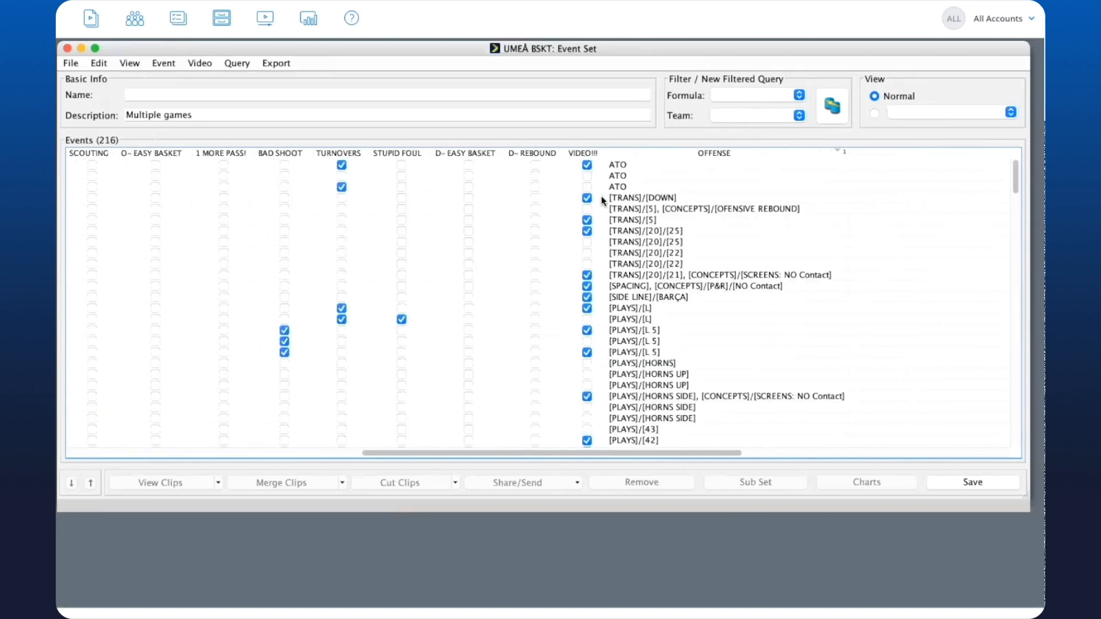
{"action": "scroll", "coordinate": [602, 195], "scroll_direction": "down", "scroll_amount": 3}
{"action": "scroll", "coordinate": [601, 195], "scroll_direction": "right", "scroll_amount": 4}
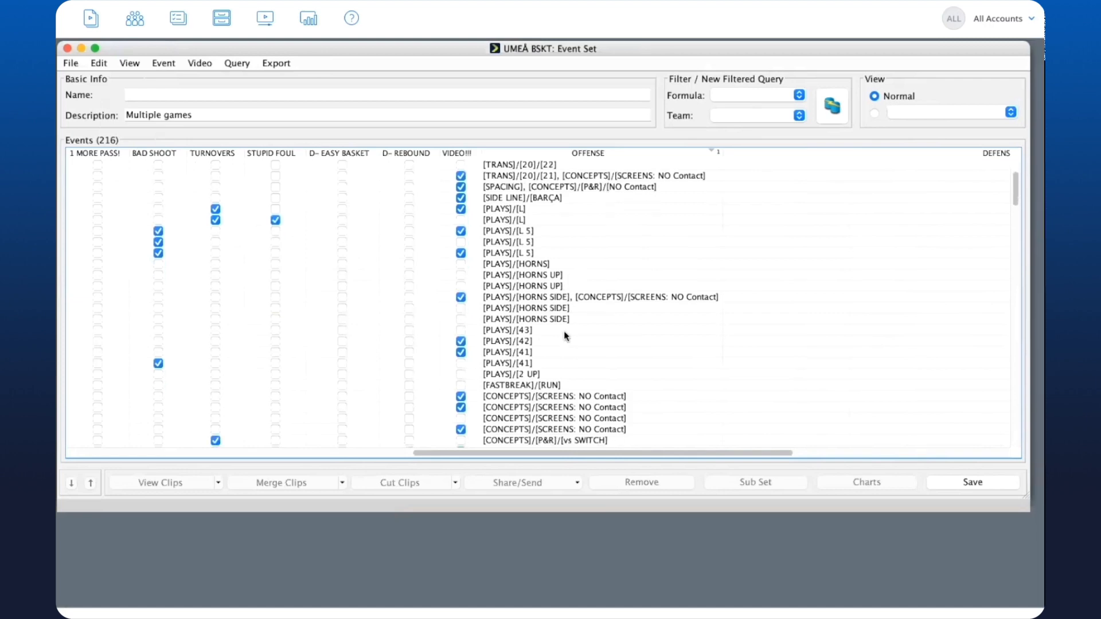
{"action": "scroll", "coordinate": [518, 389], "scroll_direction": "down", "scroll_amount": 3}
{"action": "scroll", "coordinate": [518, 389], "scroll_direction": "right", "scroll_amount": 2}
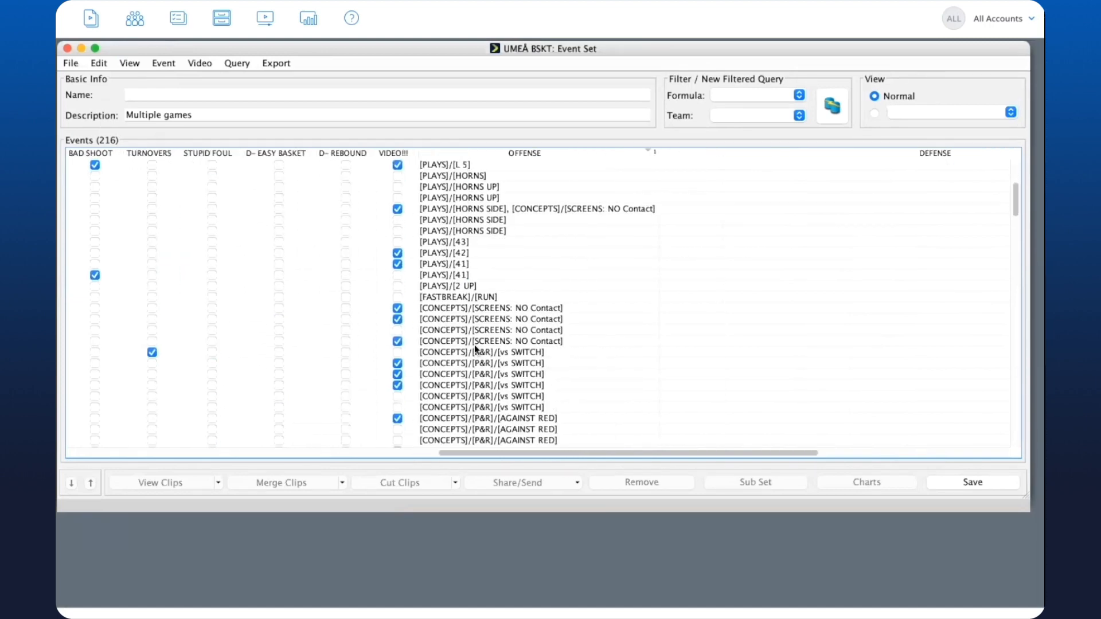
- Examine the DEFENSE concepts and tagged players among the OFFENSE-sorted events, compare them with the VIDEO!!! tags, and close the event set
{"action": "scroll", "coordinate": [474, 345], "scroll_direction": "down", "scroll_amount": 4}
{"action": "scroll", "coordinate": [474, 345], "scroll_direction": "right", "scroll_amount": 4}
{"action": "scroll", "coordinate": [474, 346], "scroll_direction": "down", "scroll_amount": 8}
{"action": "scroll", "coordinate": [474, 346], "scroll_direction": "right", "scroll_amount": 2}
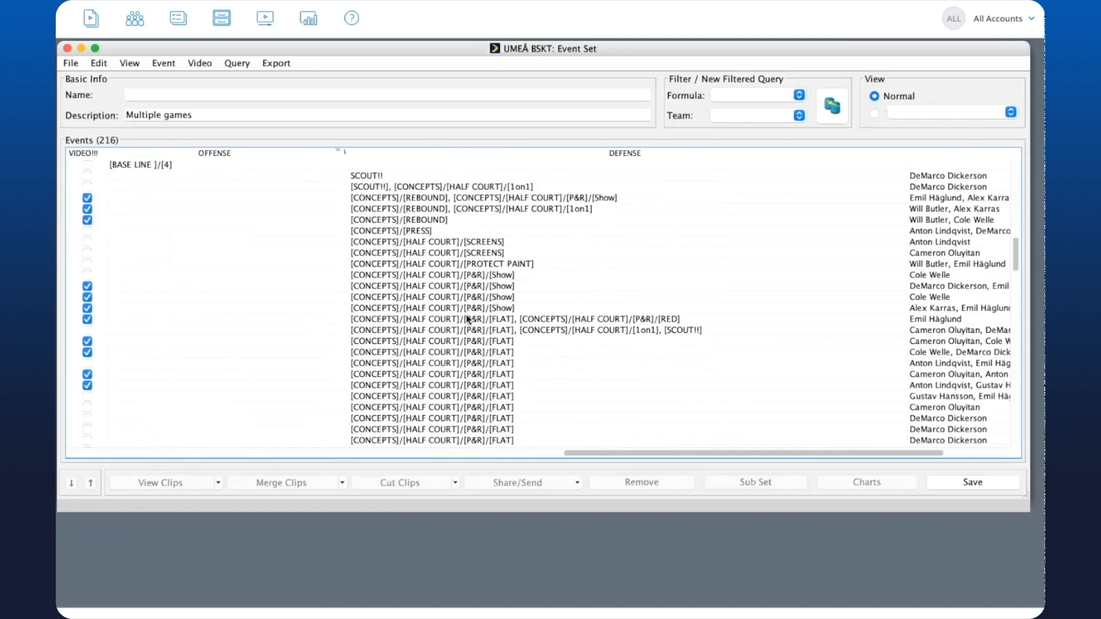
{"action": "scroll", "coordinate": [467, 319], "scroll_direction": "down", "scroll_amount": 1}
{"action": "scroll", "coordinate": [467, 319], "scroll_direction": "left", "scroll_amount": 2}
{"action": "scroll", "coordinate": [468, 319], "scroll_direction": "down", "scroll_amount": 5}
{"action": "scroll", "coordinate": [468, 319], "scroll_direction": "right", "scroll_amount": 2}
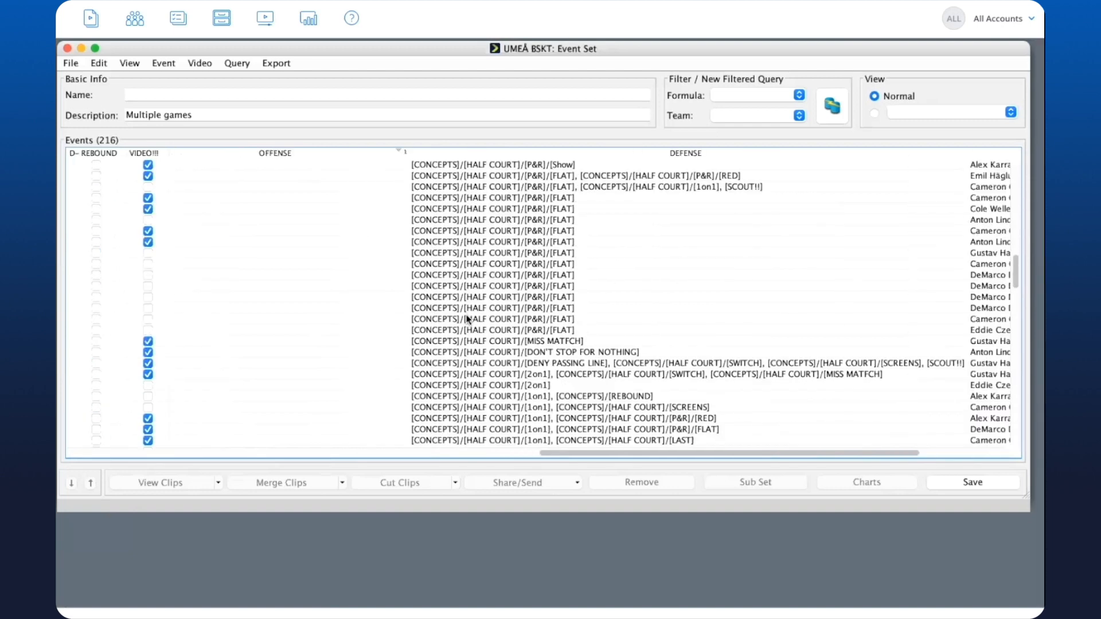
{"action": "scroll", "coordinate": [468, 319], "scroll_direction": "up", "scroll_amount": 14}
{"action": "scroll", "coordinate": [468, 319], "scroll_direction": "left", "scroll_amount": 4}
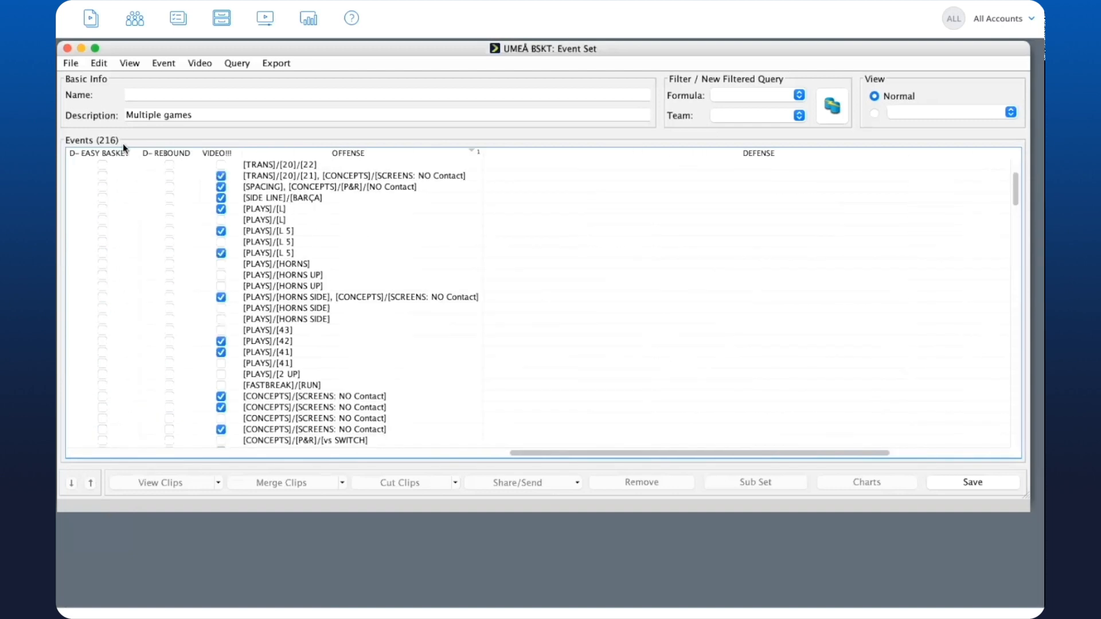
{"action": "left_click", "coordinate": [67, 48]}
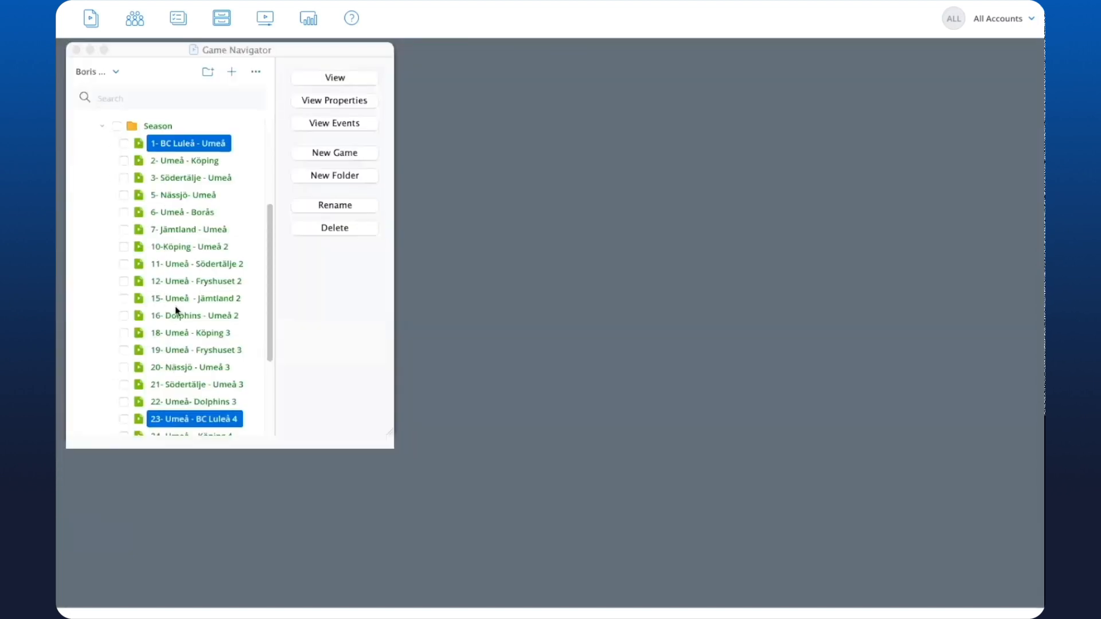
- Open the combined events of the games 21- Södertälje - Umeå 3 through 24- Umeå - Köping 4, and sort them by DEFENSE in descending order
{"action": "scroll", "coordinate": [171, 341], "scroll_direction": "down", "scroll_amount": 3}
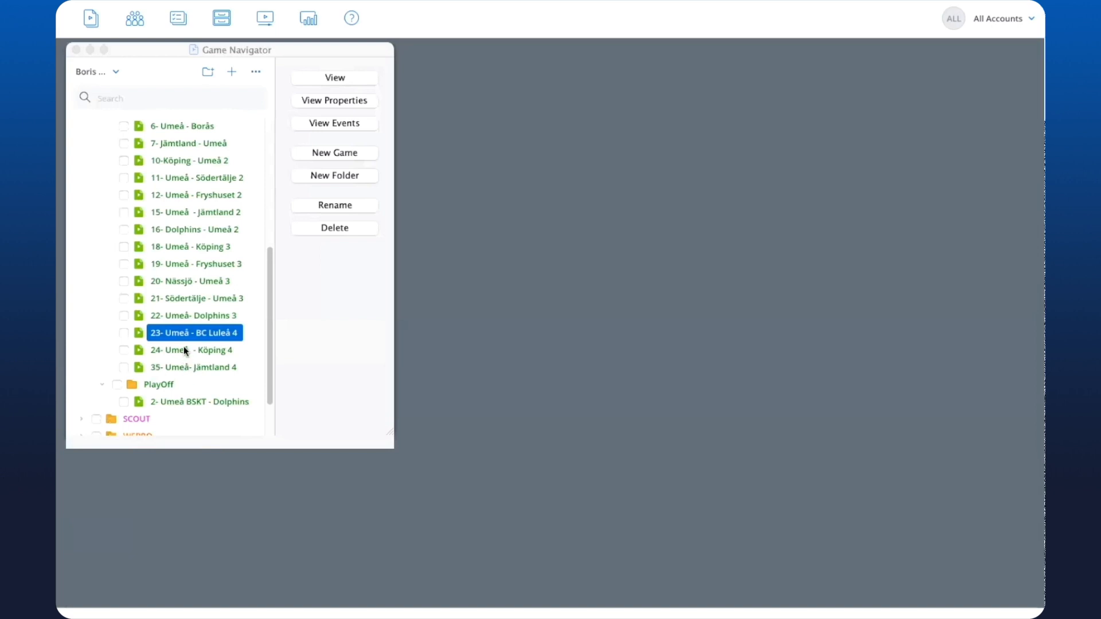
{"action": "left_click", "coordinate": [185, 350]}
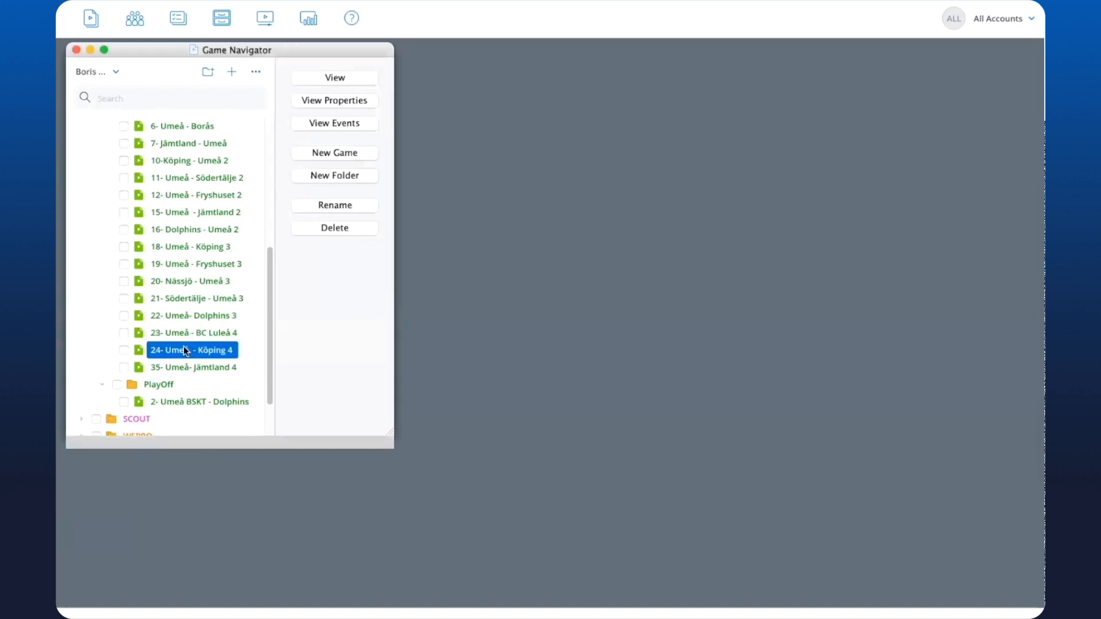
{"action": "left_click", "coordinate": [177, 297], "text": "shift"}
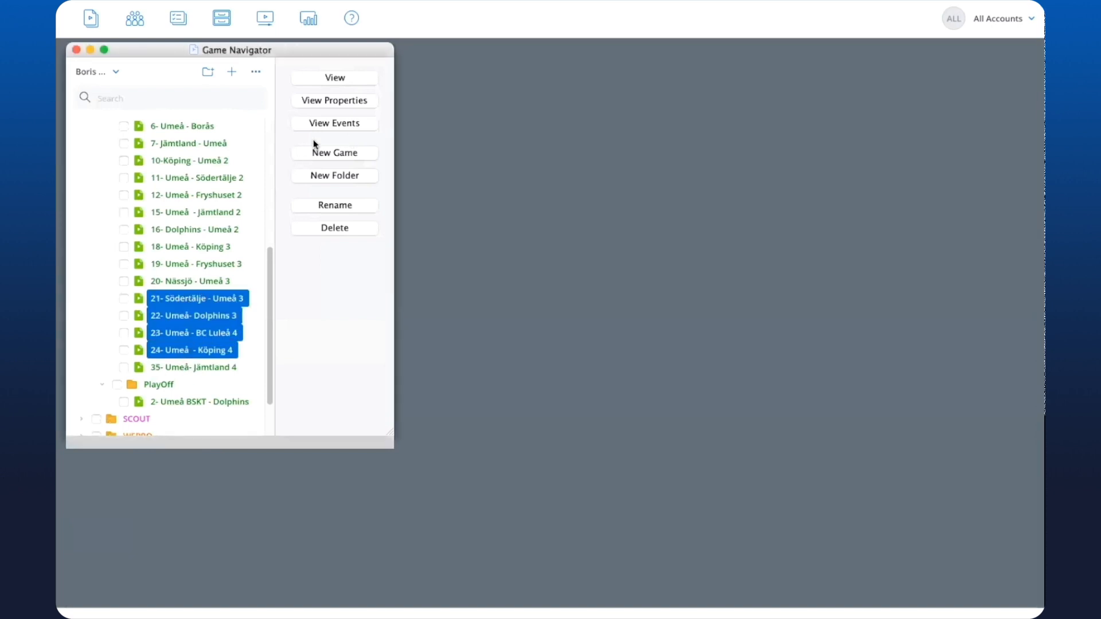
{"action": "left_click", "coordinate": [328, 125]}
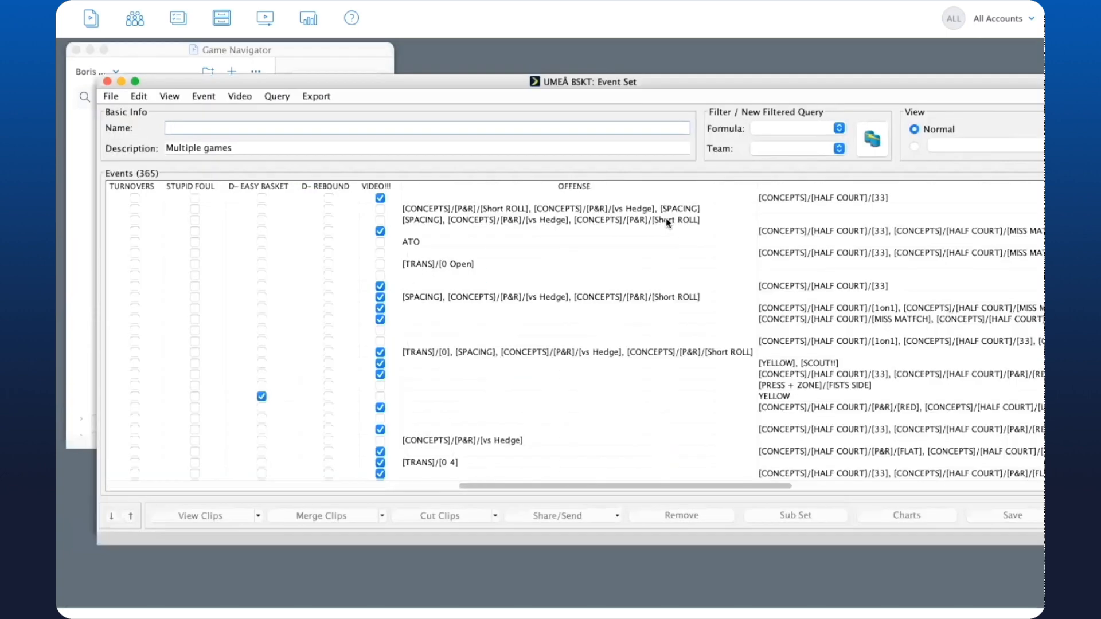
{"action": "left_click", "coordinate": [479, 185]}
{"action": "left_click", "coordinate": [479, 184]}
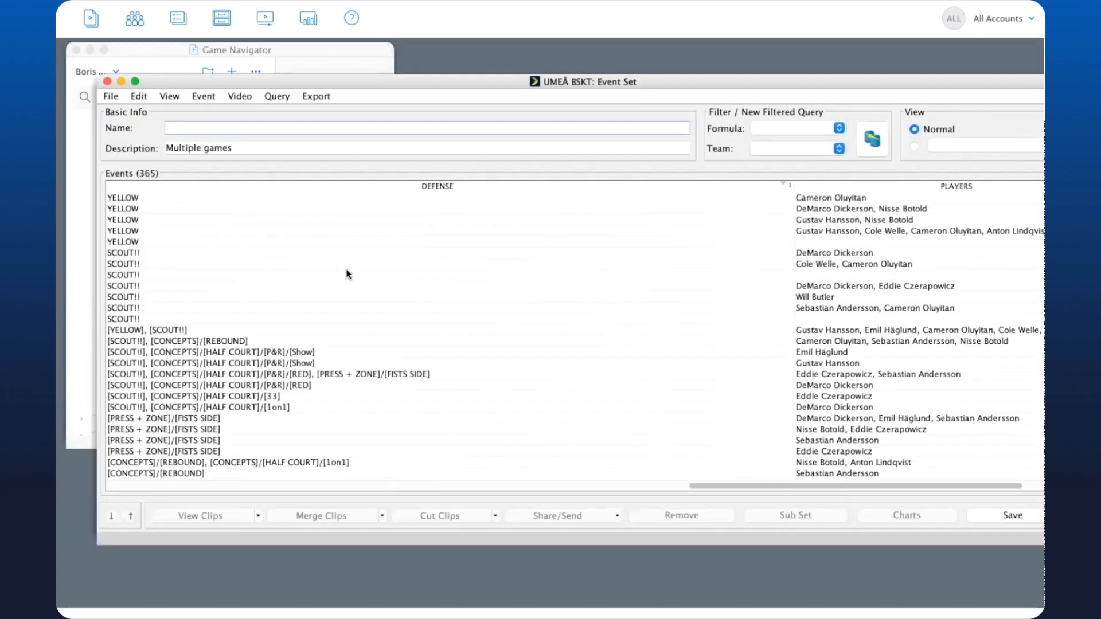
- Examine the SCOUT!!, PRESS + ZONE, REBOUND and SCREENS defense events together with their OFFENSE, VIDEO!!! and PLAYERS columns
{"action": "scroll", "coordinate": [346, 272], "scroll_direction": "left", "scroll_amount": 10}
{"action": "scroll", "coordinate": [346, 274], "scroll_direction": "right", "scroll_amount": 3}
{"action": "scroll", "coordinate": [346, 274], "scroll_direction": "down", "scroll_amount": 6}
{"action": "scroll", "coordinate": [347, 275], "scroll_direction": "right", "scroll_amount": 8}
{"action": "scroll", "coordinate": [346, 274], "scroll_direction": "left", "scroll_amount": 7}
{"action": "scroll", "coordinate": [348, 272], "scroll_direction": "down", "scroll_amount": 2}
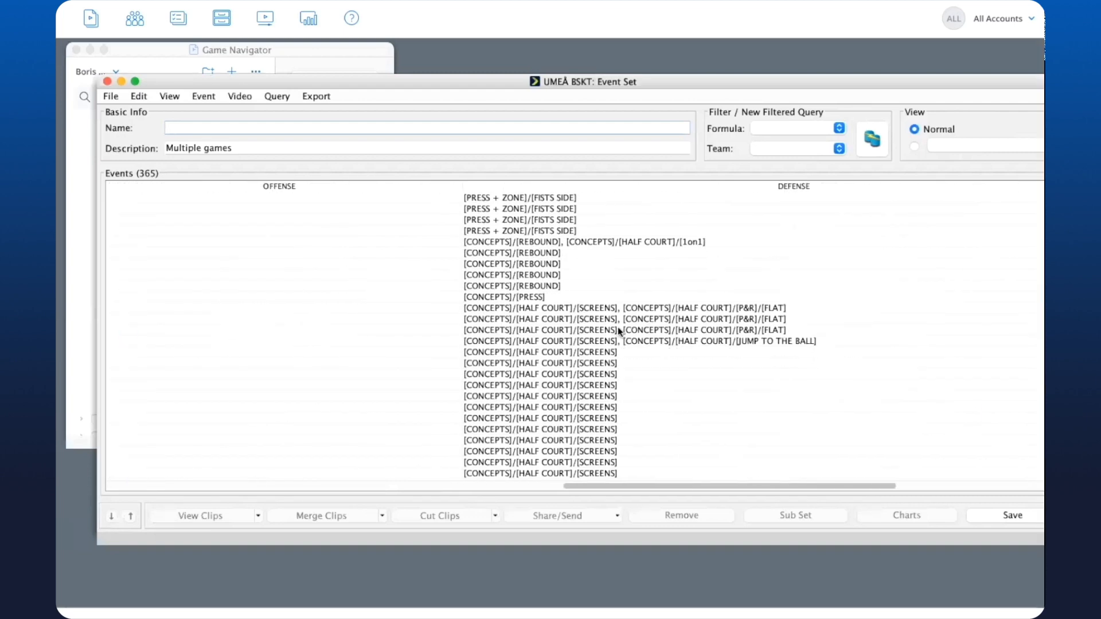
{"action": "scroll", "coordinate": [618, 331], "scroll_direction": "down", "scroll_amount": 4}
{"action": "scroll", "coordinate": [619, 332], "scroll_direction": "right", "scroll_amount": 6}
{"action": "scroll", "coordinate": [276, 290], "scroll_direction": "left", "scroll_amount": 6}
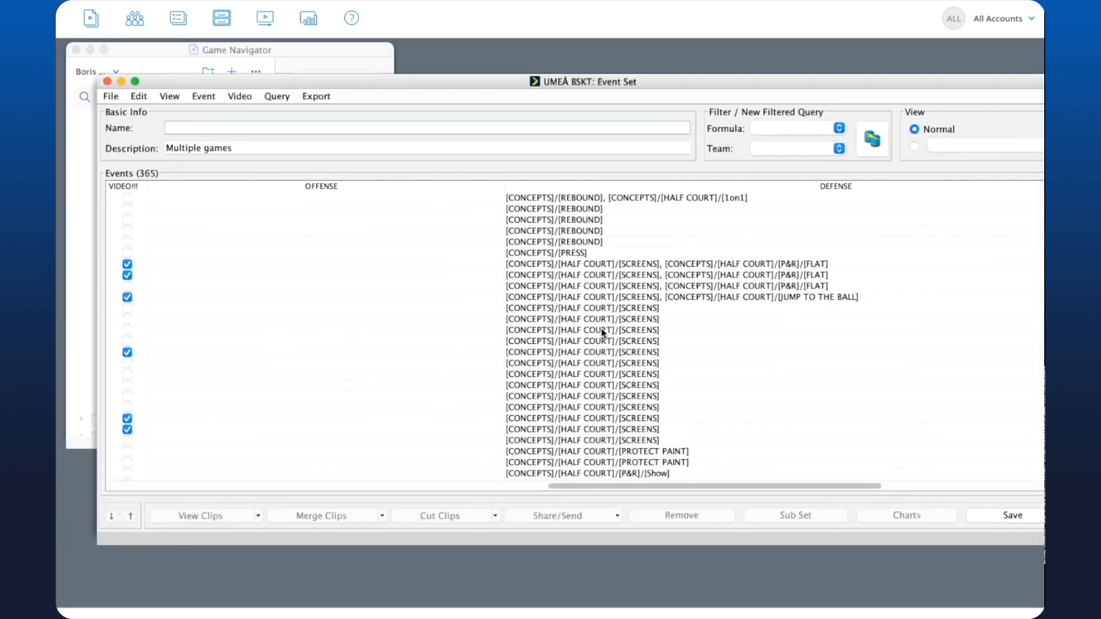
{"action": "scroll", "coordinate": [602, 332], "scroll_direction": "down", "scroll_amount": 10}
{"action": "scroll", "coordinate": [602, 332], "scroll_direction": "right", "scroll_amount": 8}
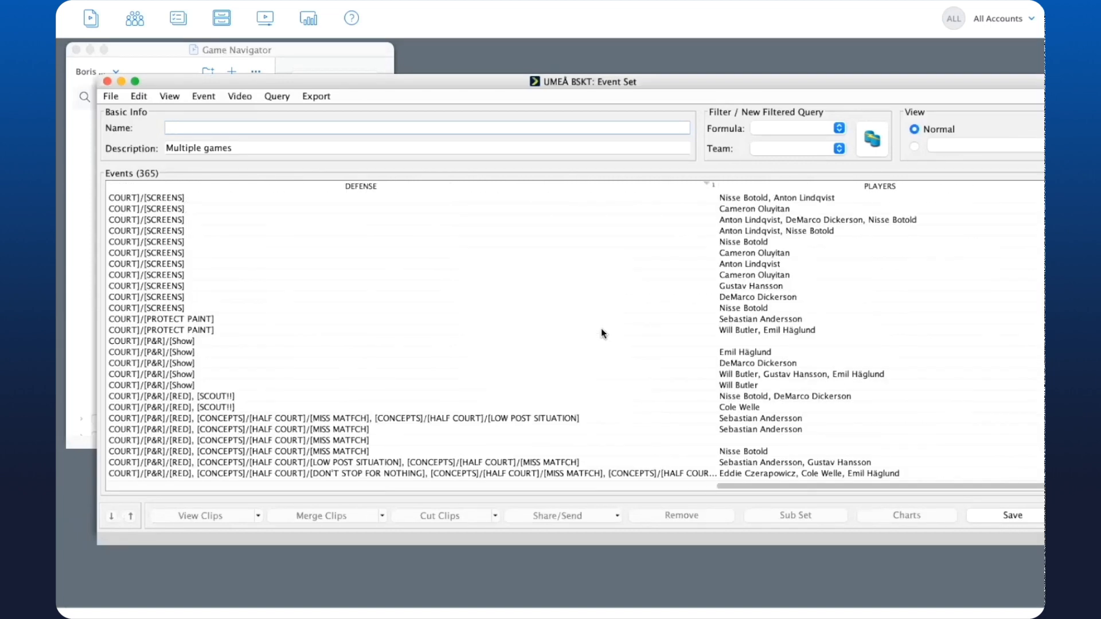
- Examine the P&R/RED and P&R/FLAT defense events together with the players tagged in them
{"action": "scroll", "coordinate": [601, 328], "scroll_direction": "left", "scroll_amount": 8}
{"action": "scroll", "coordinate": [601, 328], "scroll_direction": "down", "scroll_amount": 3}
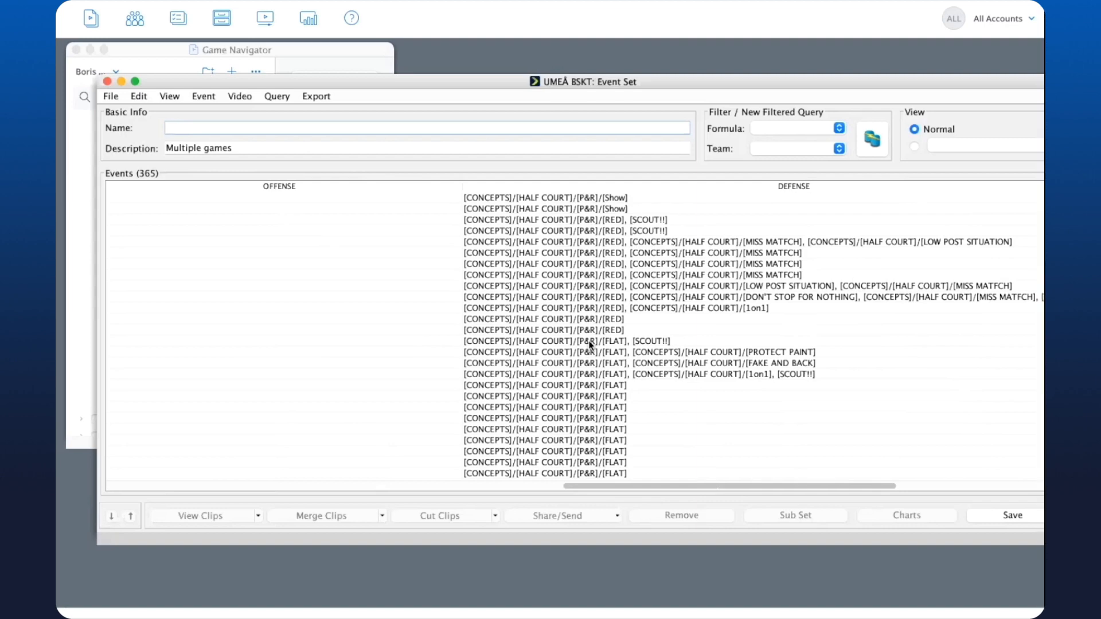
{"action": "scroll", "coordinate": [590, 344], "scroll_direction": "down", "scroll_amount": 3}
{"action": "scroll", "coordinate": [590, 344], "scroll_direction": "right", "scroll_amount": 10}
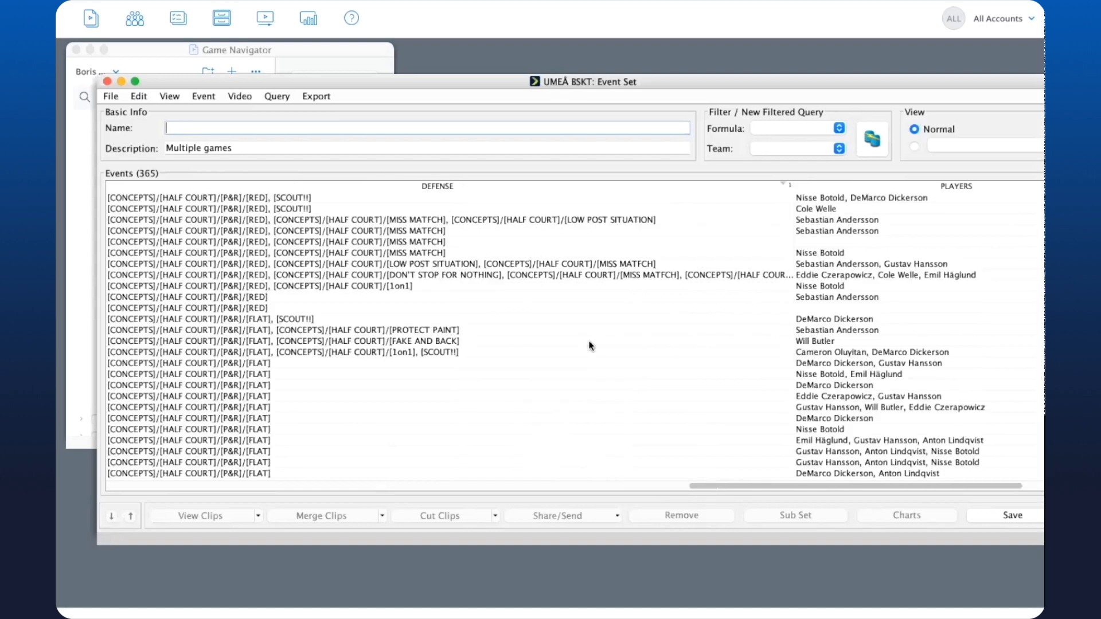
{"action": "scroll", "coordinate": [590, 344], "scroll_direction": "left", "scroll_amount": 5}
{"action": "scroll", "coordinate": [590, 345], "scroll_direction": "down", "scroll_amount": 1}
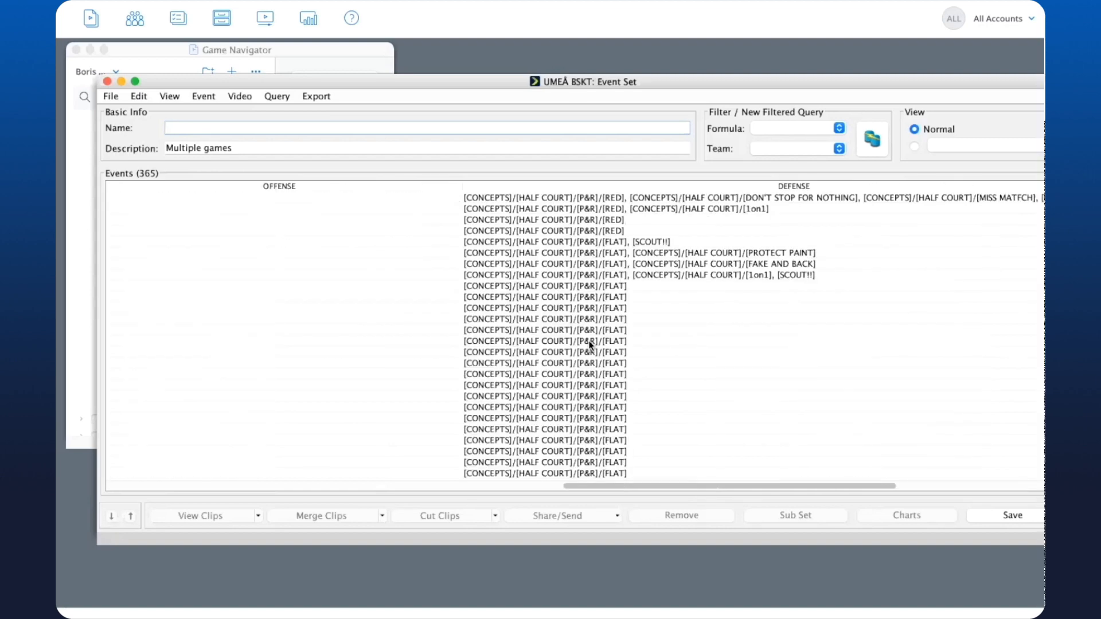
{"action": "scroll", "coordinate": [590, 344], "scroll_direction": "down", "scroll_amount": 1}
{"action": "scroll", "coordinate": [590, 345], "scroll_direction": "down", "scroll_amount": 1}
{"action": "scroll", "coordinate": [591, 345], "scroll_direction": "right", "scroll_amount": 5}
{"action": "scroll", "coordinate": [590, 346], "scroll_direction": "left", "scroll_amount": 5}
{"action": "scroll", "coordinate": [591, 345], "scroll_direction": "up", "scroll_amount": 1}
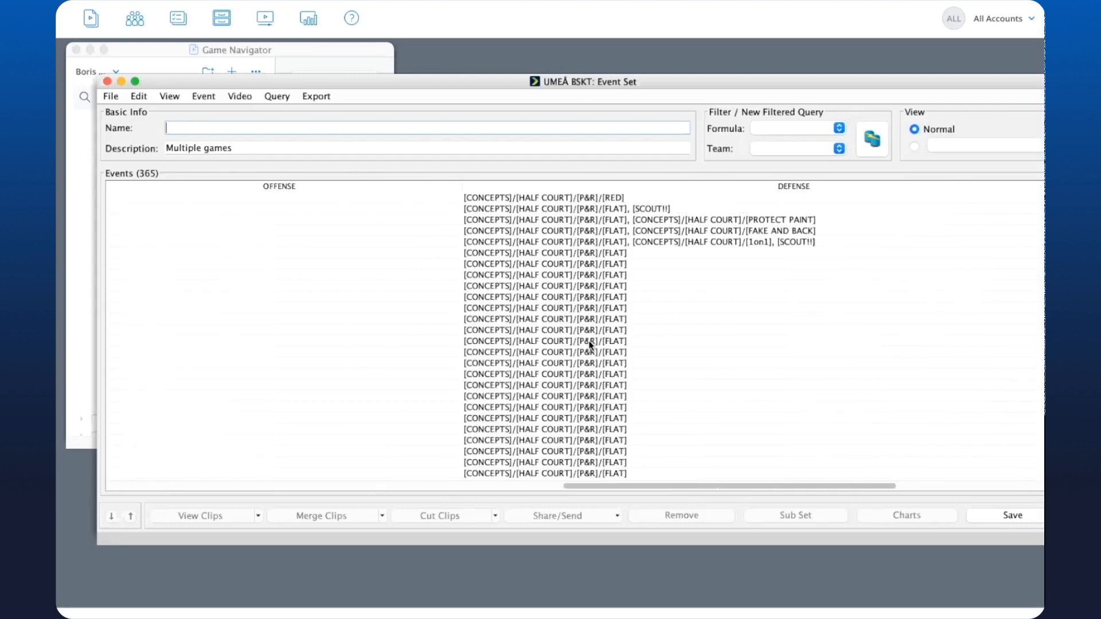
- Review the P&R defense events' VIDEO!!!, FAIL, WELL DONE, Team and Main View columns, and close the event set
{"action": "scroll", "coordinate": [590, 344], "scroll_direction": "left", "scroll_amount": 3}
{"action": "scroll", "coordinate": [590, 344], "scroll_direction": "up", "scroll_amount": 1}
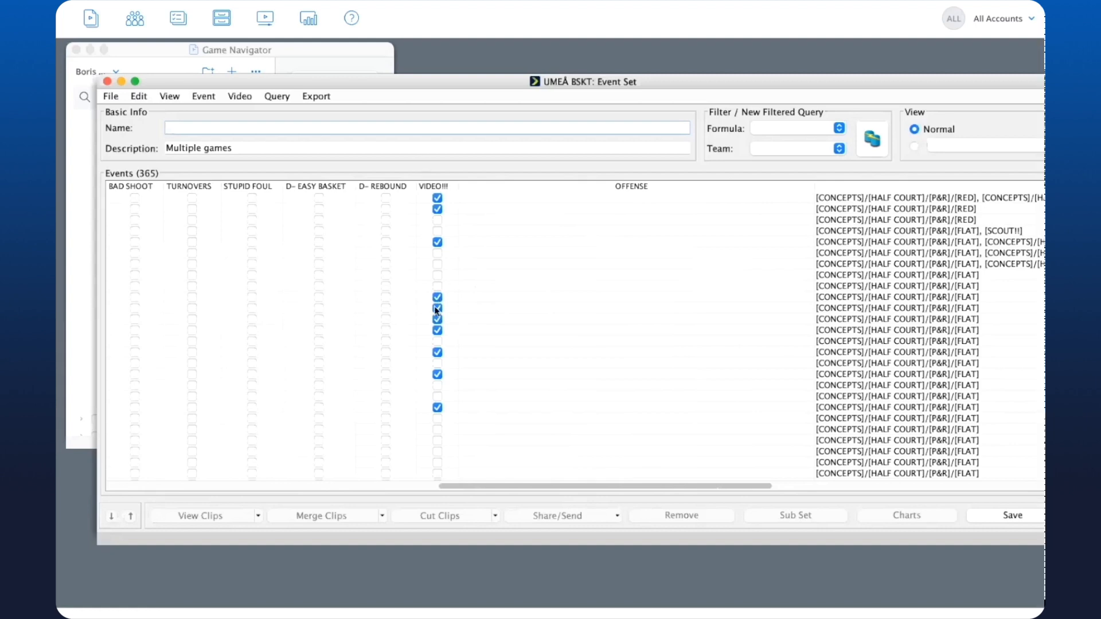
{"action": "scroll", "coordinate": [436, 310], "scroll_direction": "left", "scroll_amount": 15}
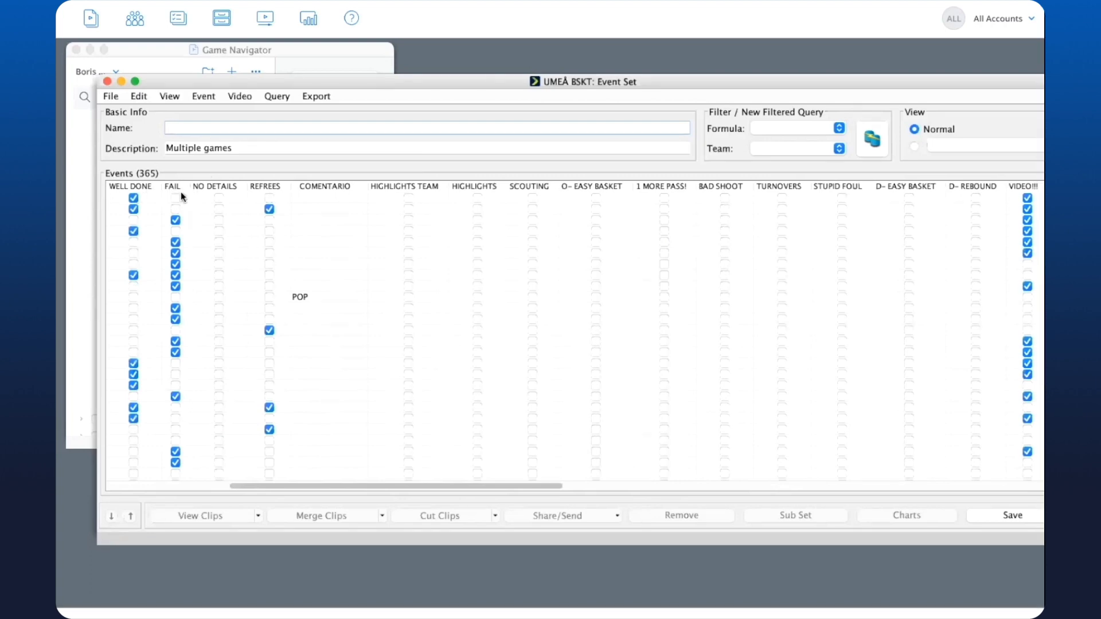
{"action": "scroll", "coordinate": [178, 245], "scroll_direction": "left", "scroll_amount": 5}
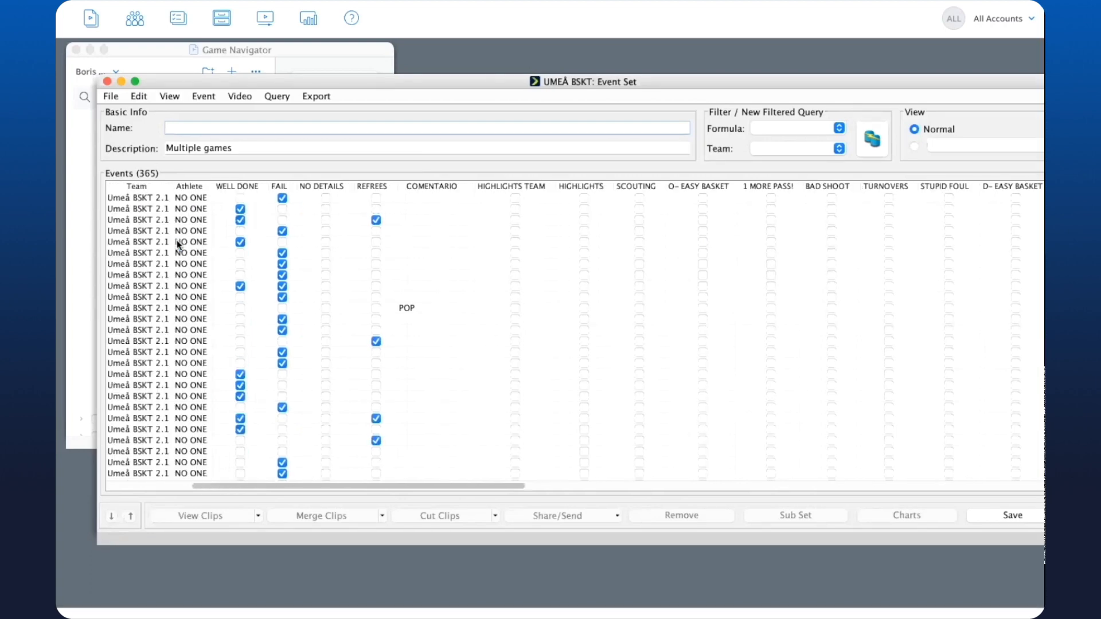
{"action": "scroll", "coordinate": [178, 245], "scroll_direction": "left", "scroll_amount": 2}
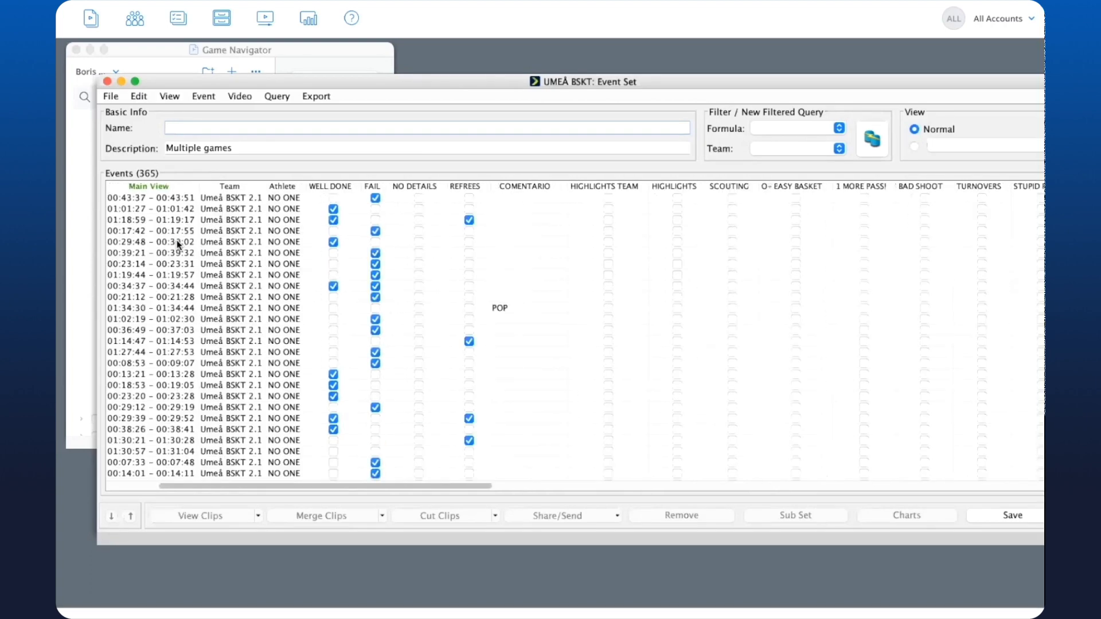
{"action": "left_click", "coordinate": [107, 85]}
- Collapse the Season, Games, 2021-22 and AUTO SCOUT folders in the Game Navigator
{"action": "scroll", "coordinate": [146, 270], "scroll_direction": "up", "scroll_amount": 5}
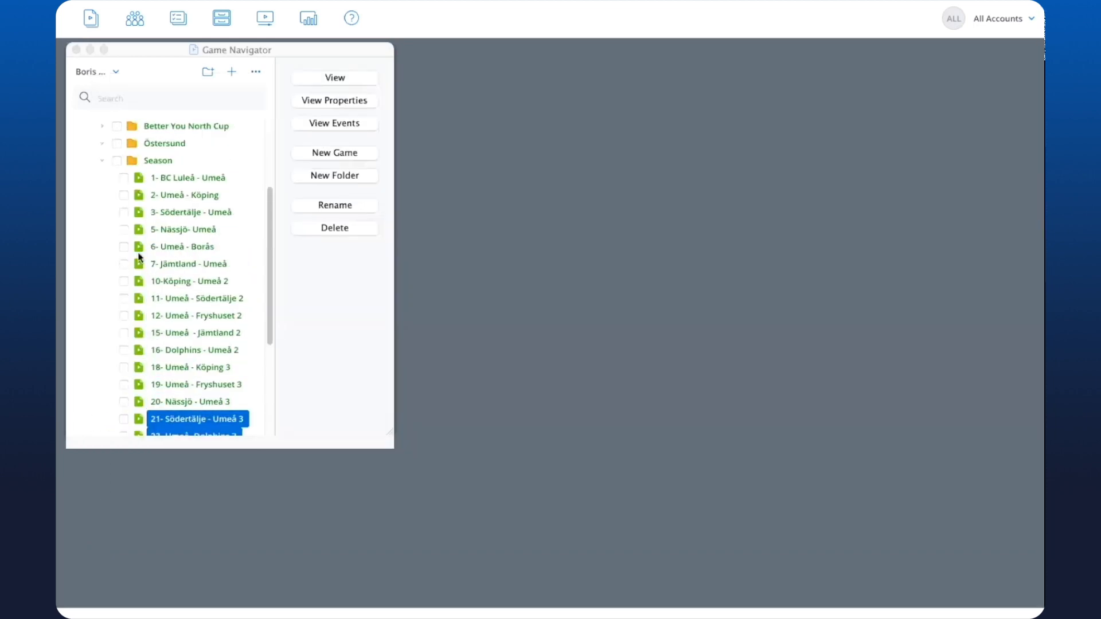
{"action": "left_click", "coordinate": [101, 161]}
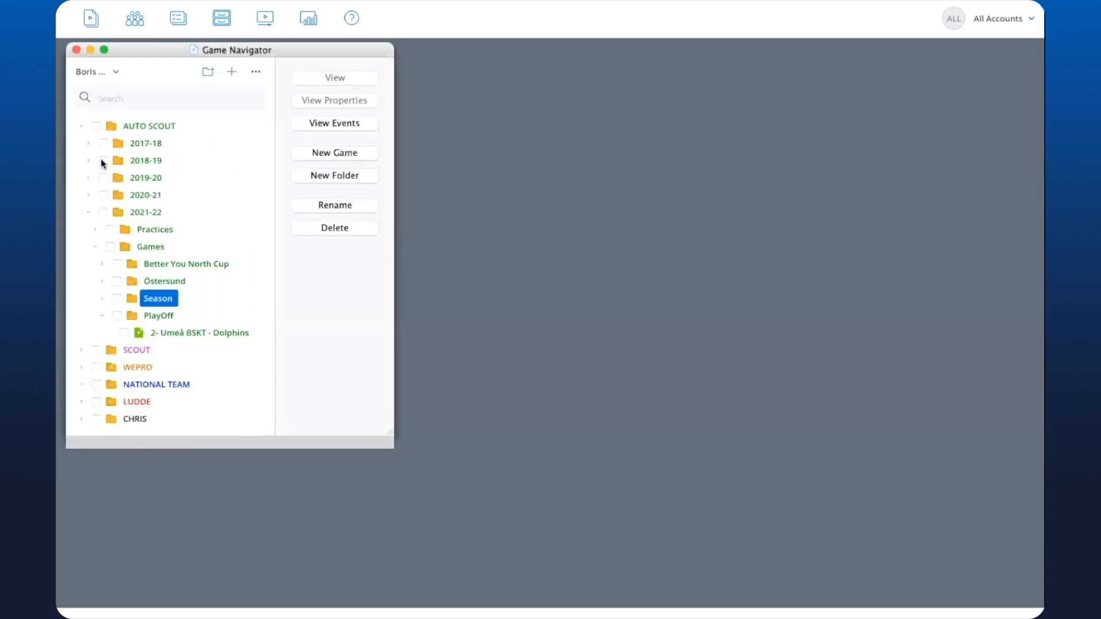
{"action": "left_click", "coordinate": [95, 247]}
{"action": "left_click", "coordinate": [88, 212]}
{"action": "left_click", "coordinate": [82, 127]}
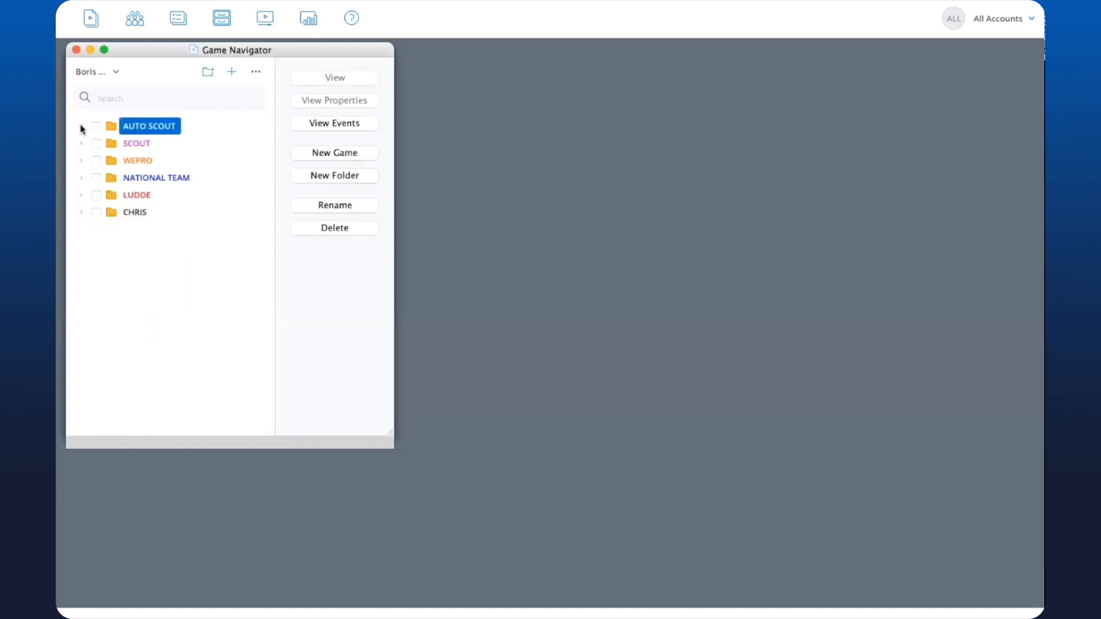
- Expand the SCOUT folder down to Jämtland in the 2021-22 Season folder, and select the game Jämtland - Borås
{"action": "left_click", "coordinate": [81, 143]}
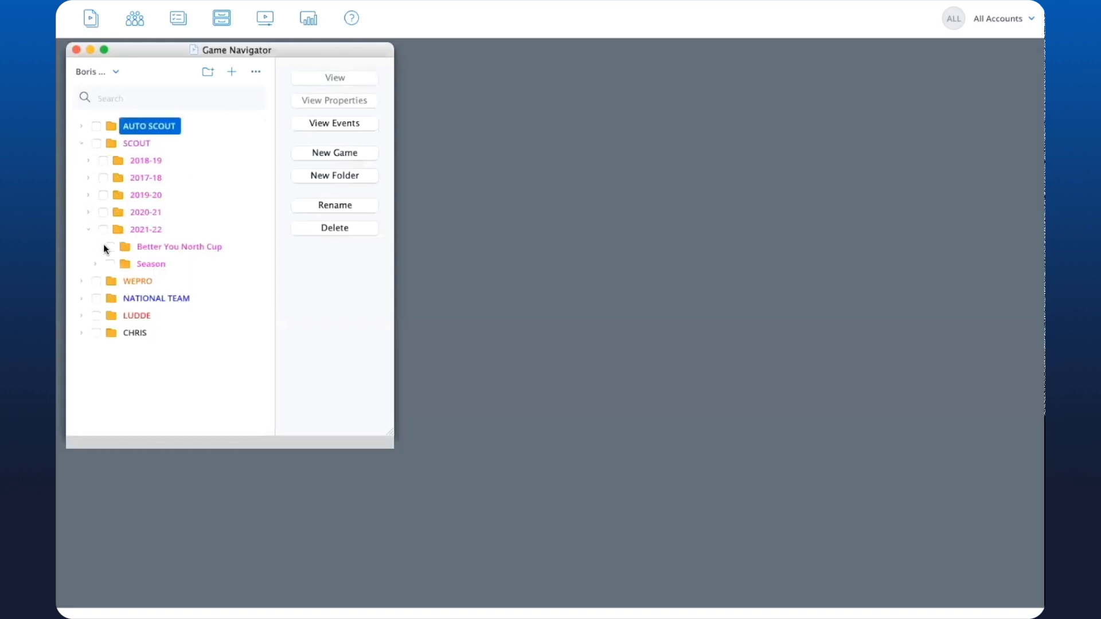
{"action": "left_click", "coordinate": [95, 263]}
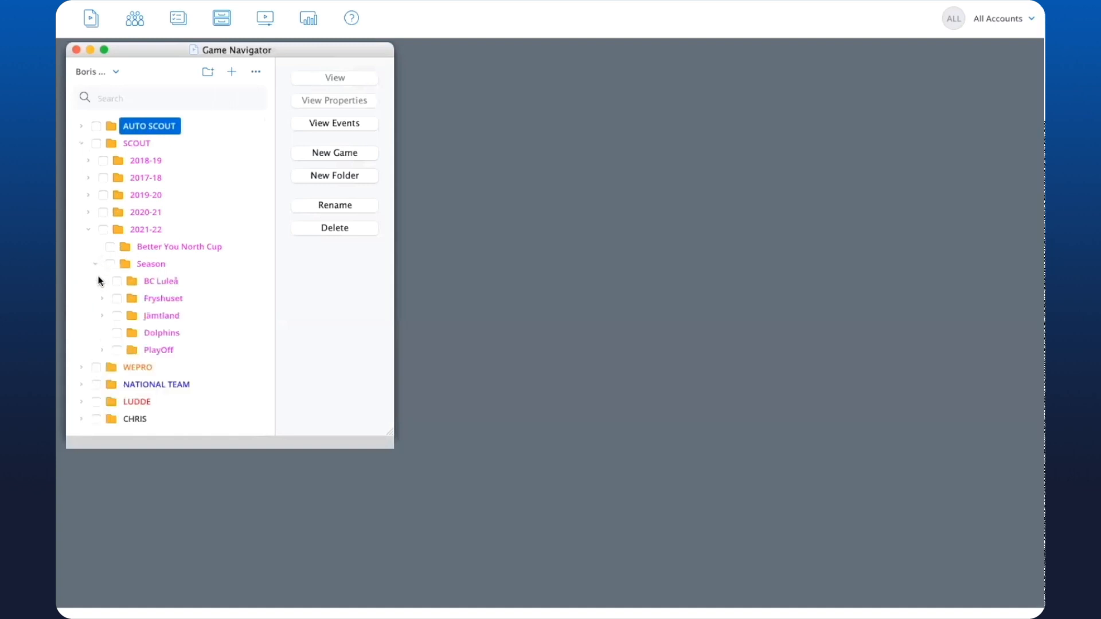
{"action": "left_click", "coordinate": [103, 316]}
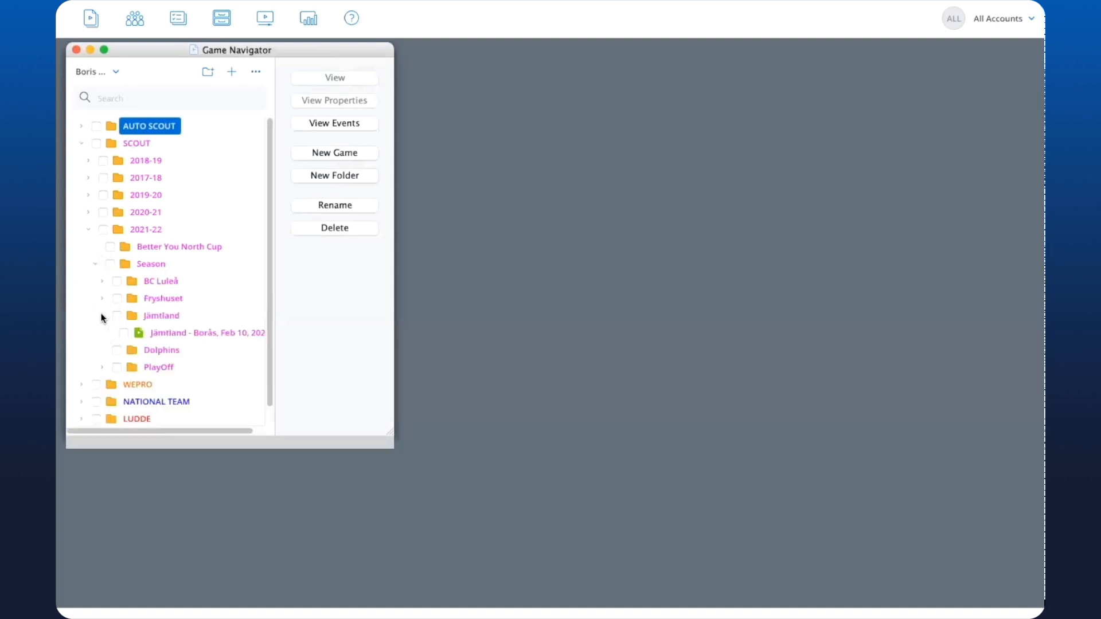
{"action": "left_click", "coordinate": [160, 333]}
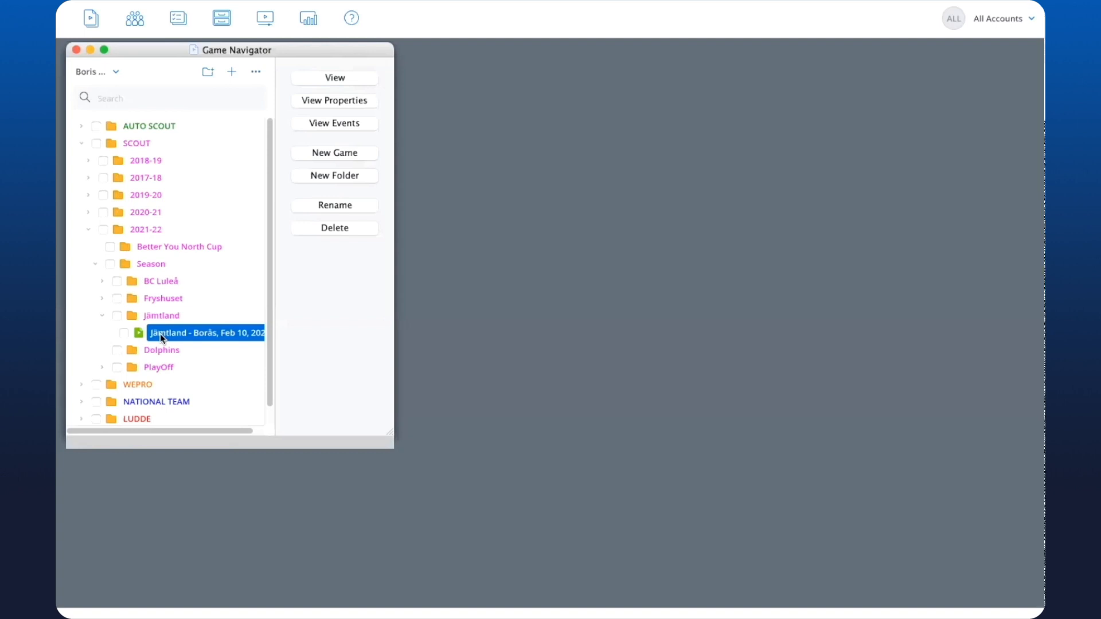
- Collapse the Jämtland folder, expand PlayOff and G1, and select the games Umeå - Dolphins 3 and Dolphins- Umeå 4 together
{"action": "left_click", "coordinate": [102, 316]}
{"action": "left_click", "coordinate": [103, 350]}
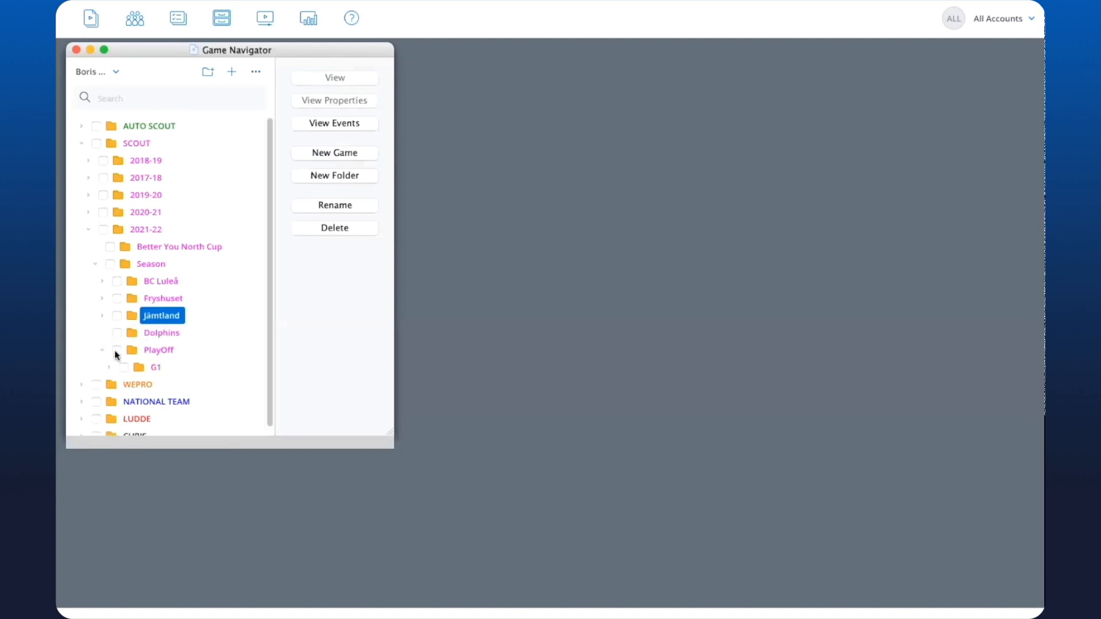
{"action": "left_click", "coordinate": [109, 368]}
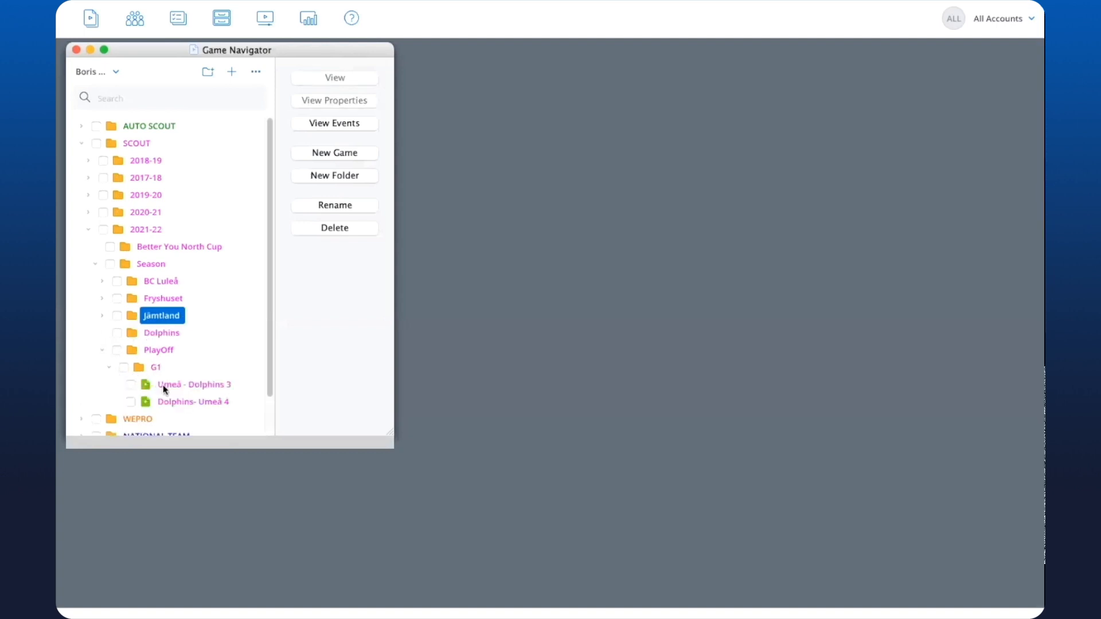
{"action": "scroll", "coordinate": [163, 387], "scroll_direction": "down", "scroll_amount": 2}
{"action": "left_click", "coordinate": [174, 351]}
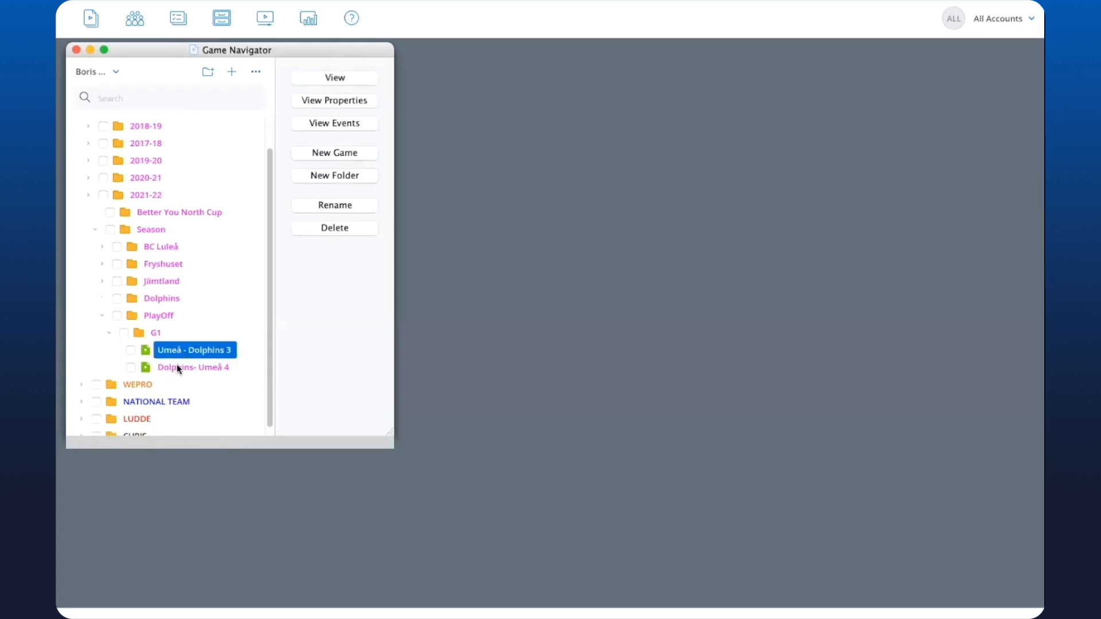
{"action": "left_click", "coordinate": [177, 367], "text": "shift"}
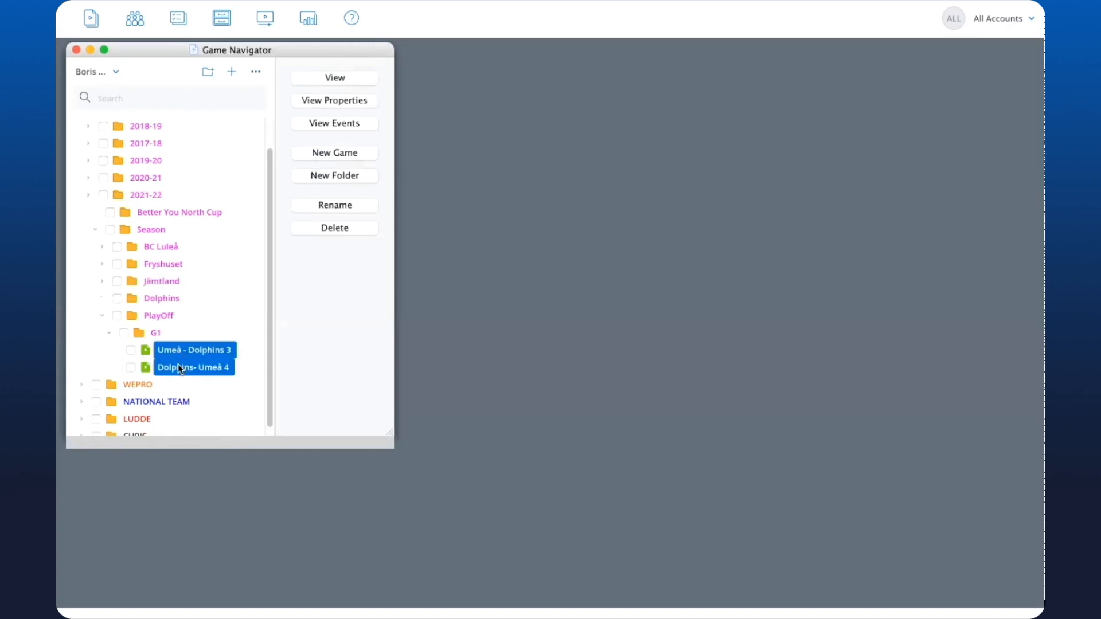
- Collapse the G1, Season, 2021-22 and SCOUT folders back to the main folder list
{"action": "left_click", "coordinate": [106, 333]}
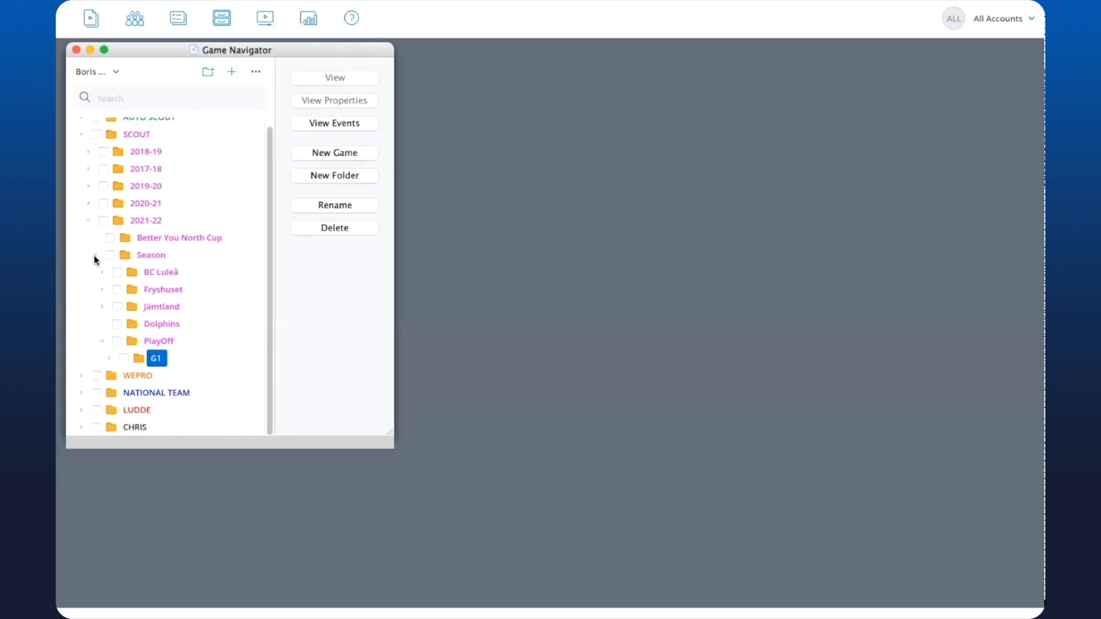
{"action": "left_click", "coordinate": [95, 256]}
{"action": "left_click", "coordinate": [88, 230]}
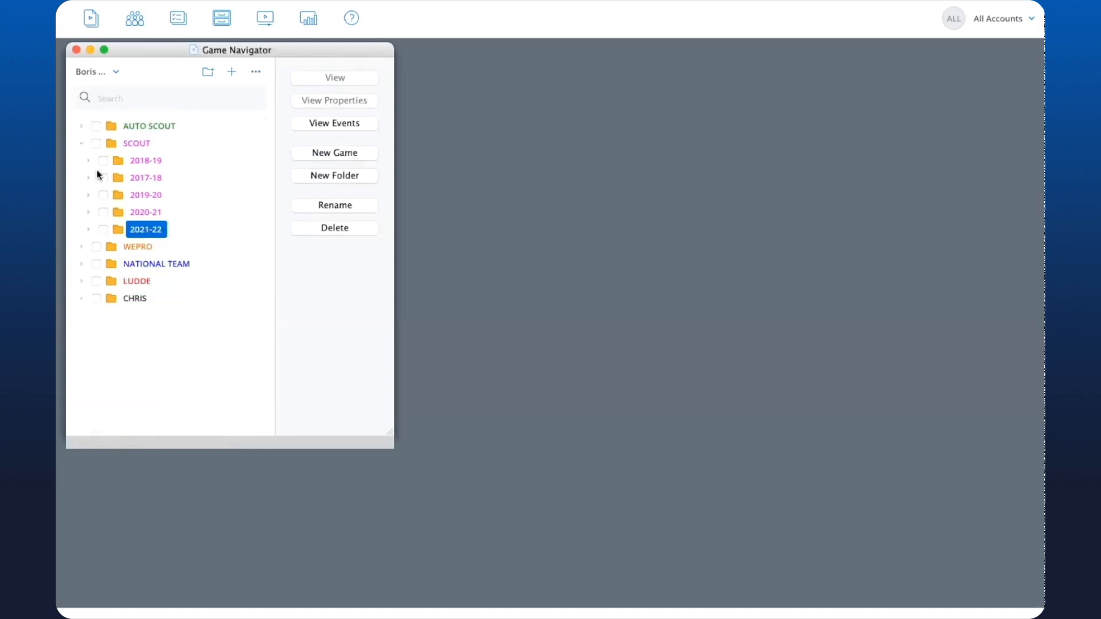
{"action": "left_click", "coordinate": [82, 143]}
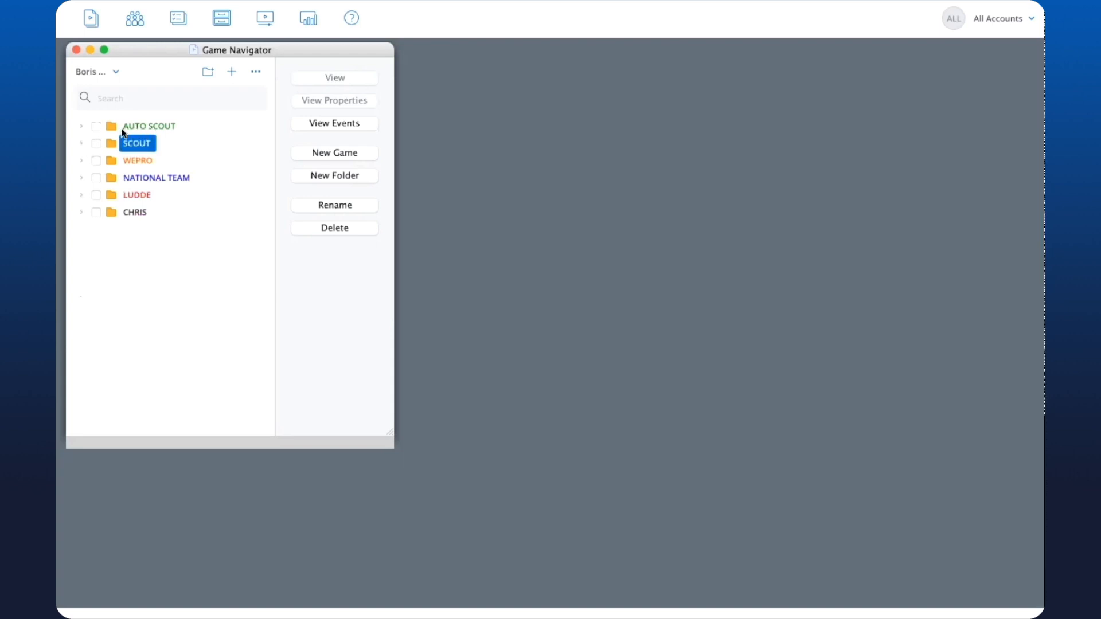
- Look into the AUTO SCOUT folder and collapse it again, and expand the SCOUT folder to its season folders
{"action": "left_click", "coordinate": [82, 126]}
{"action": "left_click", "coordinate": [82, 127]}
{"action": "left_click", "coordinate": [79, 142]}
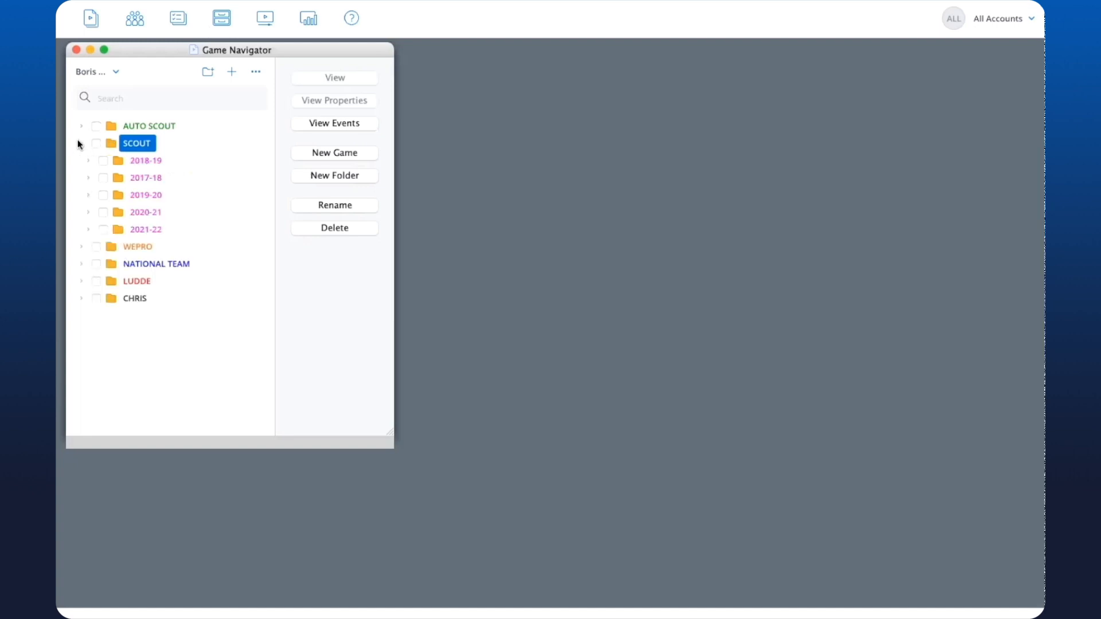
- Open the UMEÅ BSKT analysis formula, preview its tagging form, and enlarge the preview window to nearly fill the workspace
{"action": "left_click", "coordinate": [181, 23]}
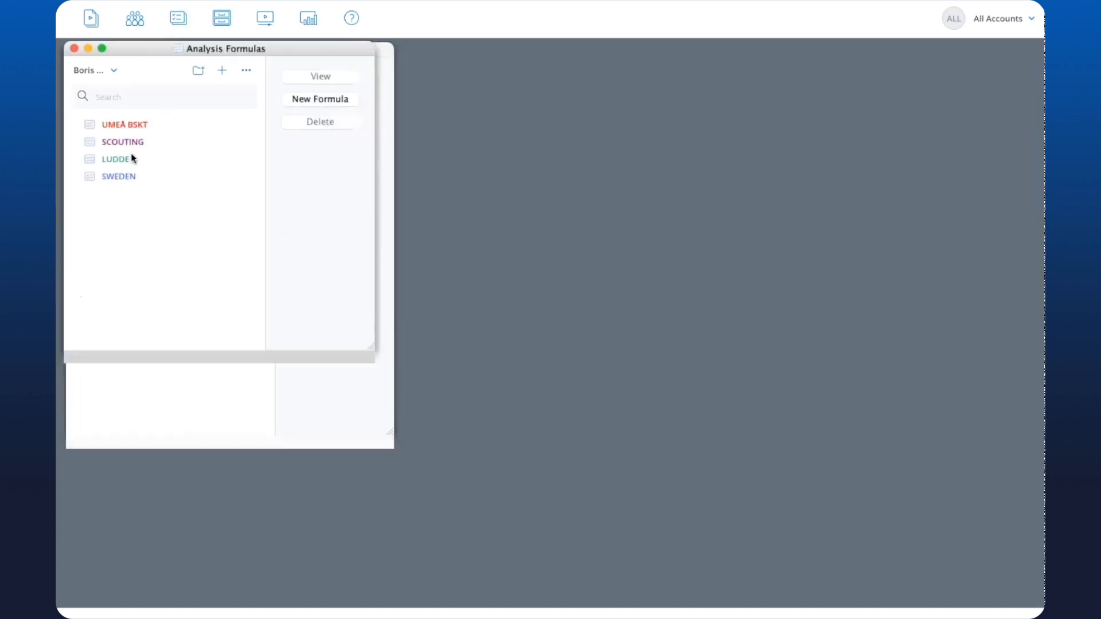
{"action": "left_click", "coordinate": [117, 126]}
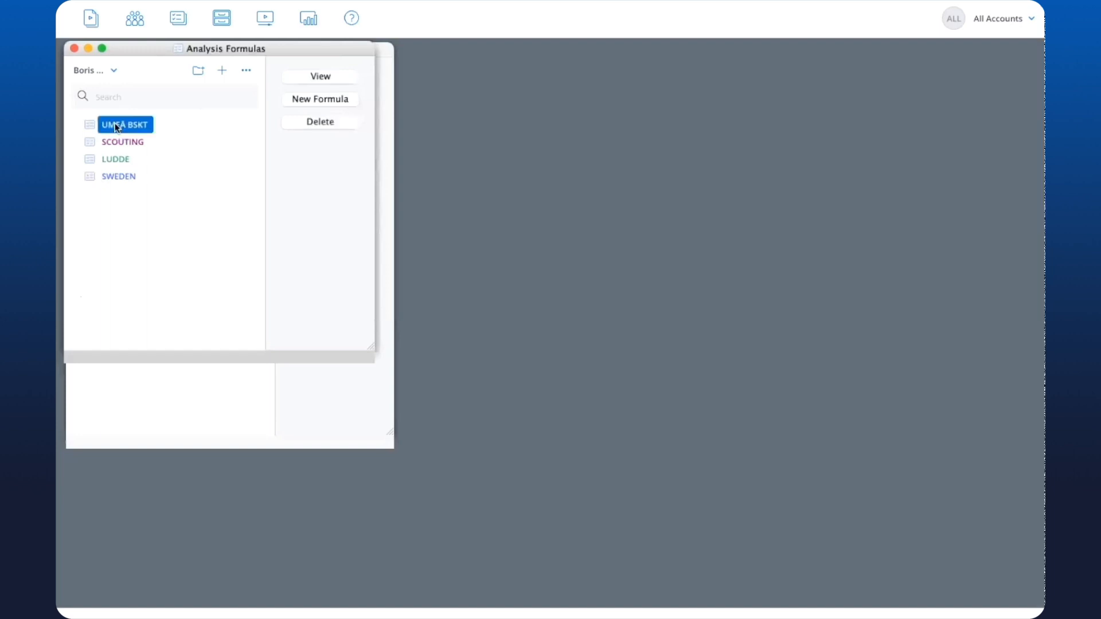
{"action": "double_click", "coordinate": [117, 126]}
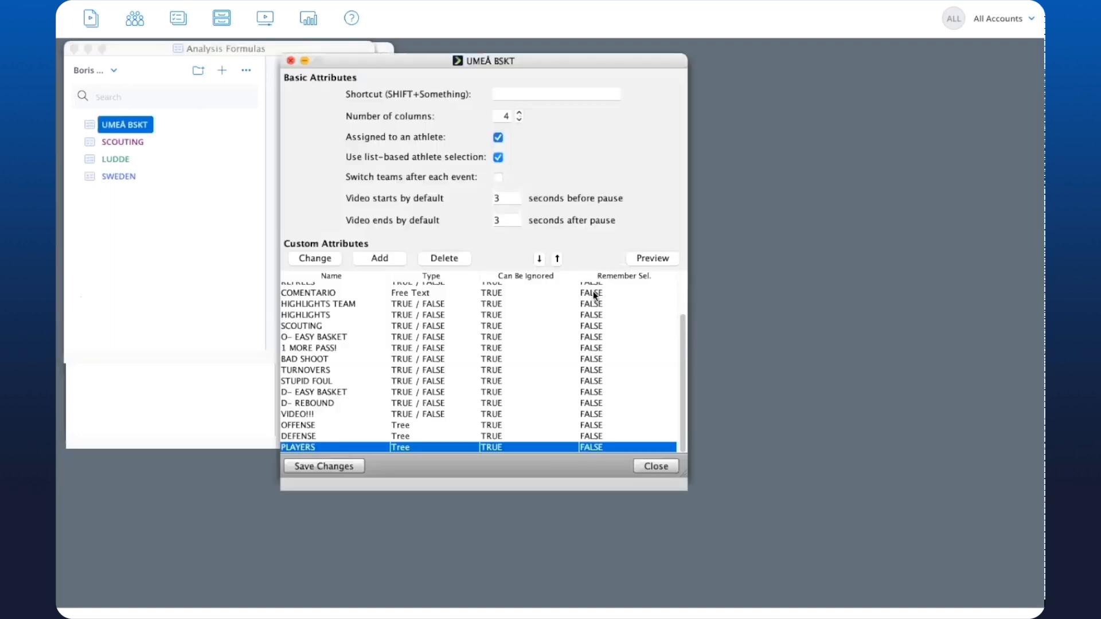
{"action": "left_click", "coordinate": [648, 263]}
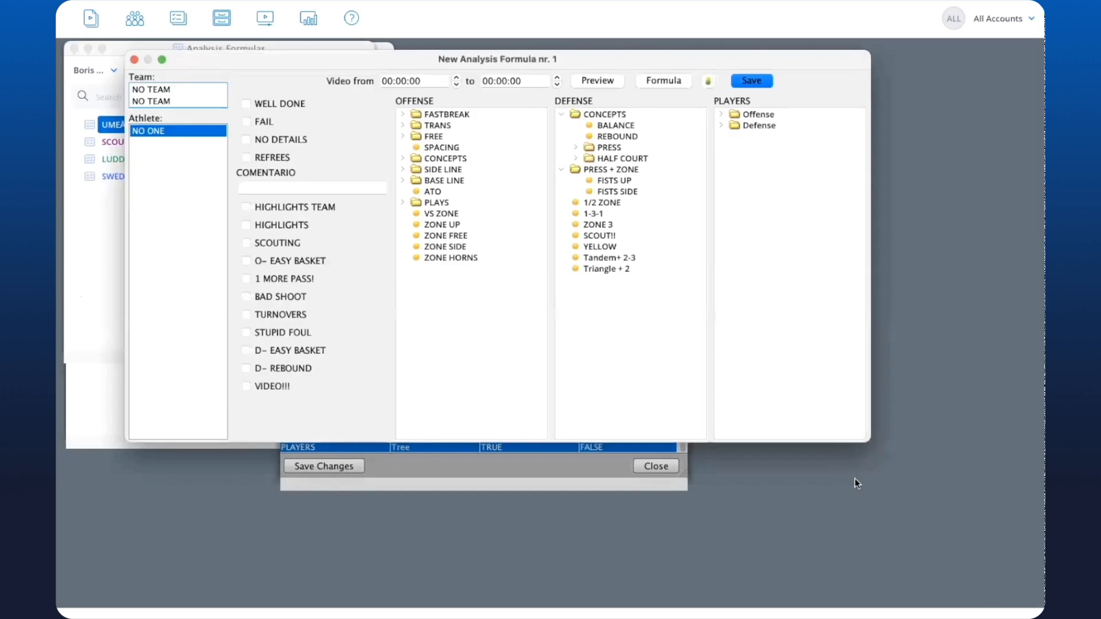
{"action": "left_click_drag", "start_coordinate": [869, 441], "coordinate": [1028, 595]}
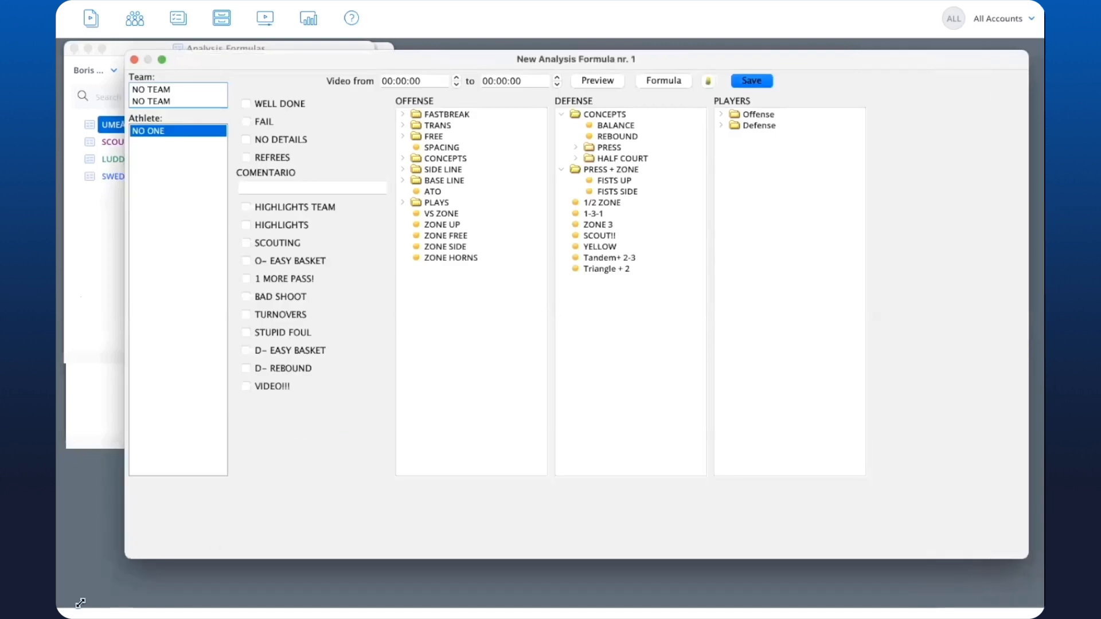
{"action": "left_click_drag", "start_coordinate": [81, 603], "coordinate": [56, 618]}
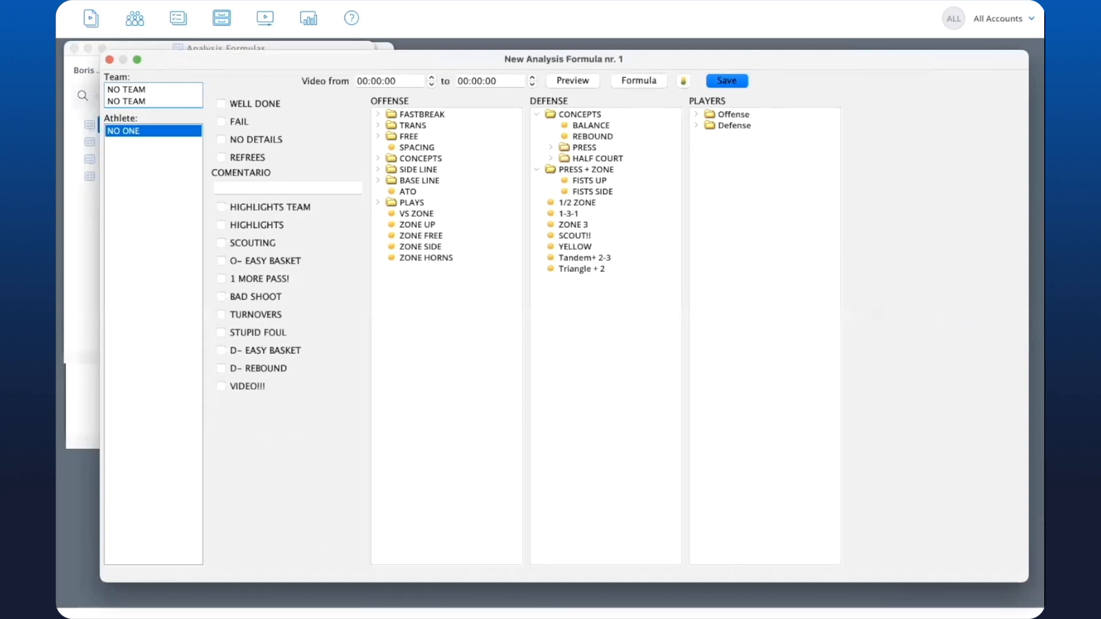
- Expand the FASTBREAK, TRANS, FREE, CONCEPTS, SIDE LINE, BASE LINE and PLAYS folders in the OFFENSE tree
{"action": "left_click", "coordinate": [334, 114]}
{"action": "left_click", "coordinate": [335, 158]}
{"action": "left_click", "coordinate": [335, 423]}
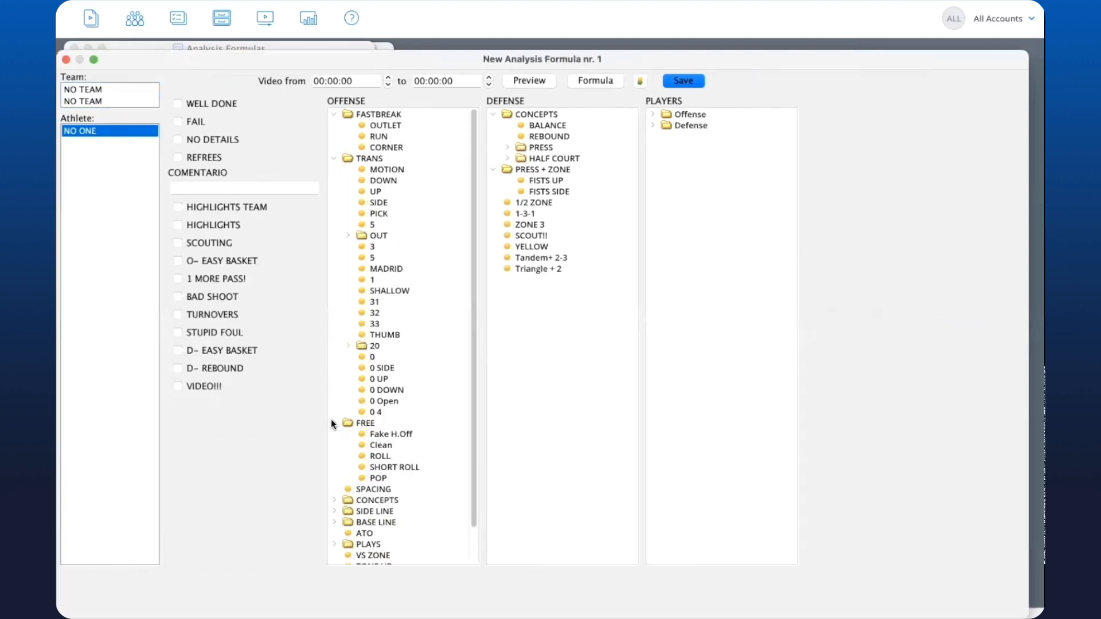
{"action": "left_click", "coordinate": [334, 500]}
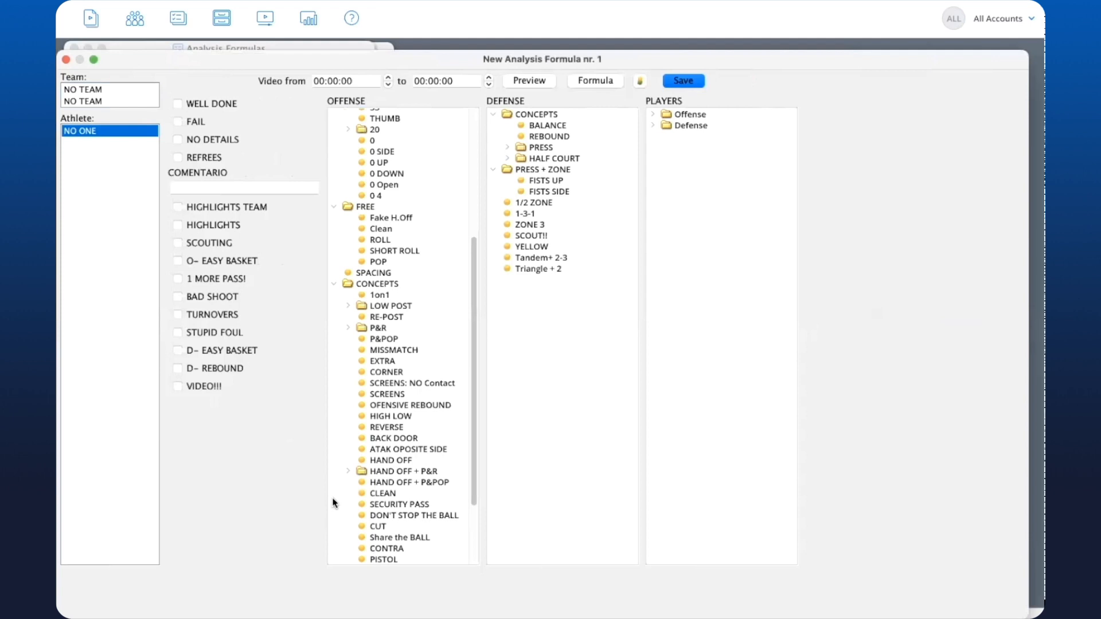
{"action": "scroll", "coordinate": [335, 488], "scroll_direction": "down", "scroll_amount": 5}
{"action": "left_click", "coordinate": [336, 472]}
{"action": "scroll", "coordinate": [332, 479], "scroll_direction": "down", "scroll_amount": 5}
{"action": "left_click", "coordinate": [332, 480]}
{"action": "scroll", "coordinate": [334, 507], "scroll_direction": "down", "scroll_amount": 5}
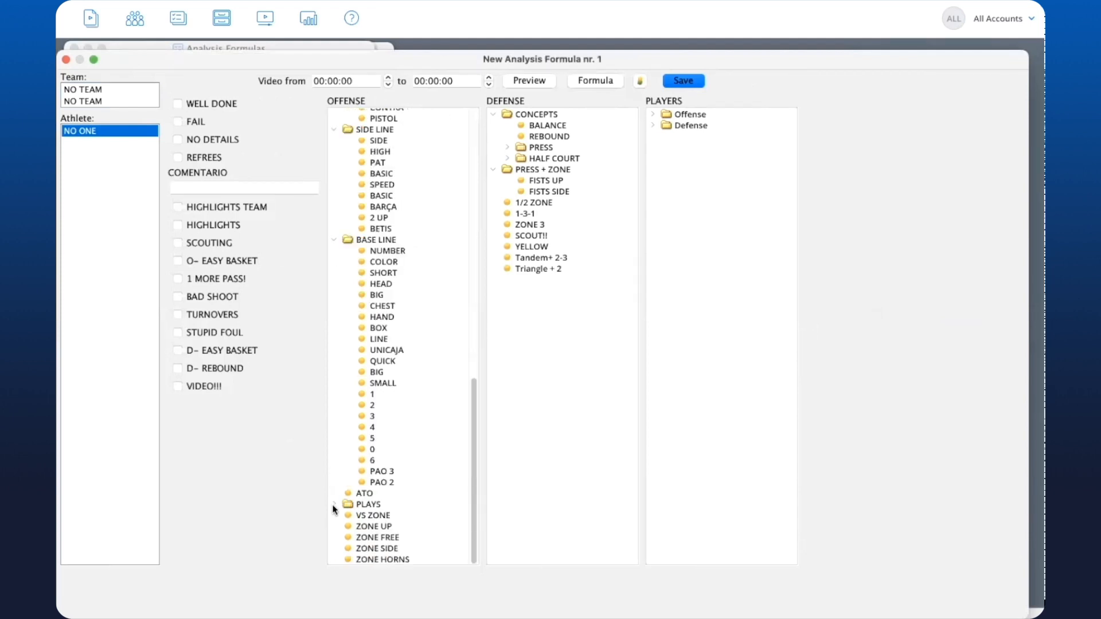
{"action": "left_click", "coordinate": [335, 506]}
- Review the OFFENSE tags with FREE selected, and look into LOW POST under CONCEPTS, collapsing it again
{"action": "scroll", "coordinate": [407, 402], "scroll_direction": "up", "scroll_amount": 15}
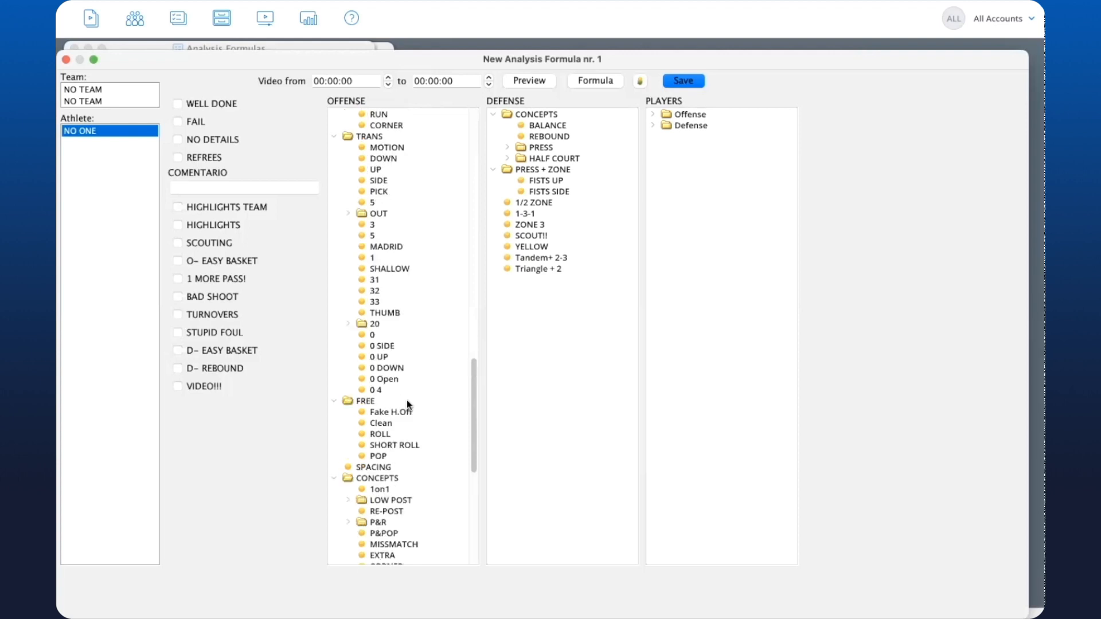
{"action": "scroll", "coordinate": [423, 202], "scroll_direction": "up", "scroll_amount": 2}
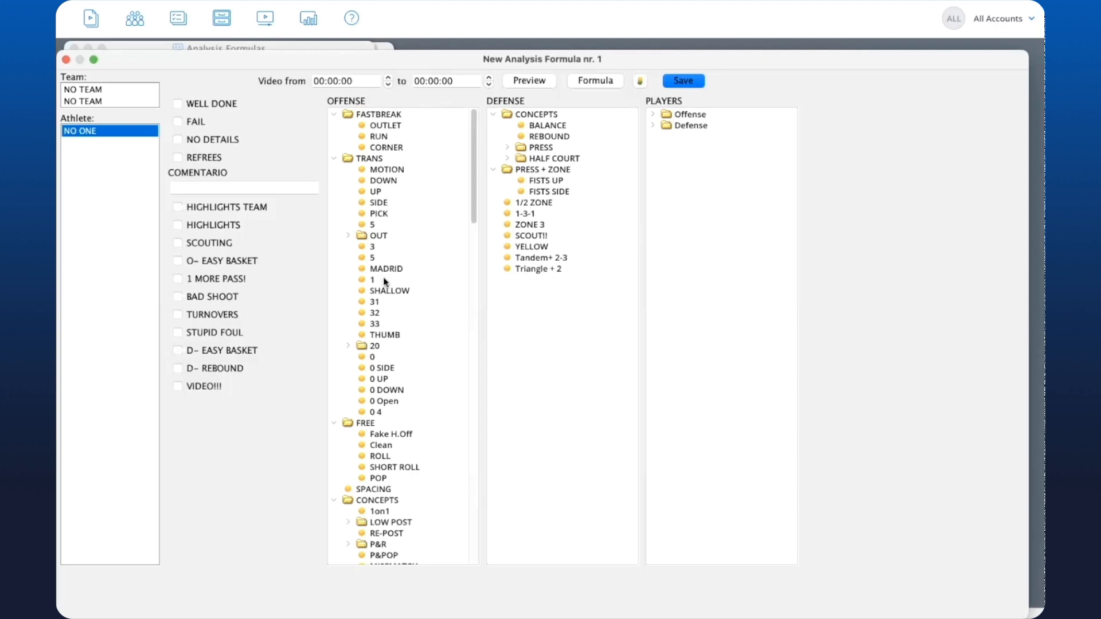
{"action": "scroll", "coordinate": [384, 281], "scroll_direction": "down", "scroll_amount": 3}
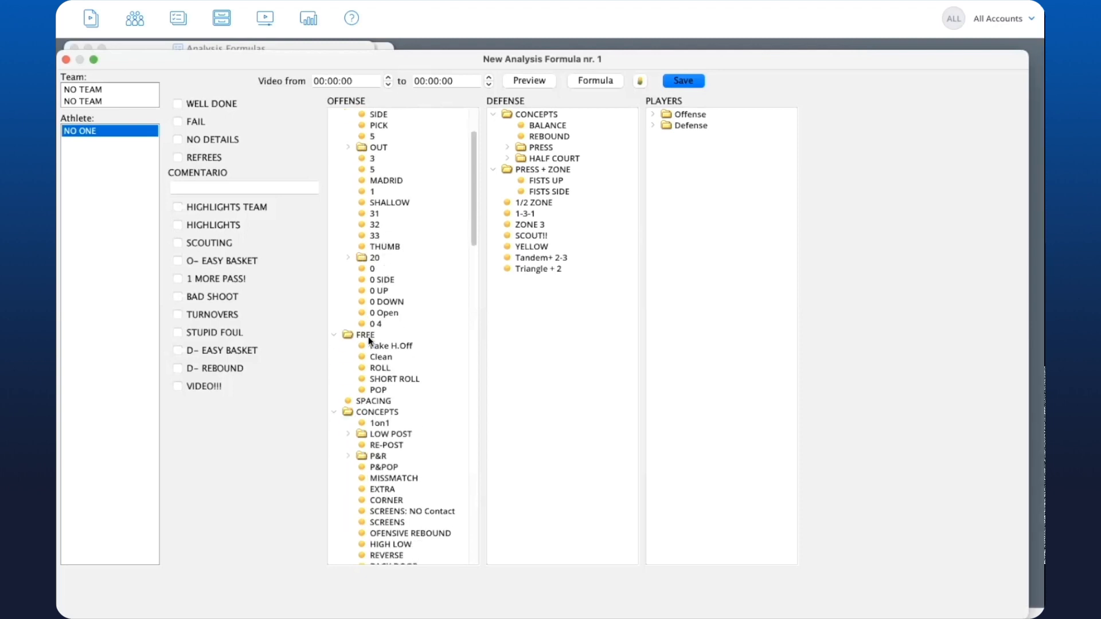
{"action": "scroll", "coordinate": [368, 336], "scroll_direction": "down", "scroll_amount": 5}
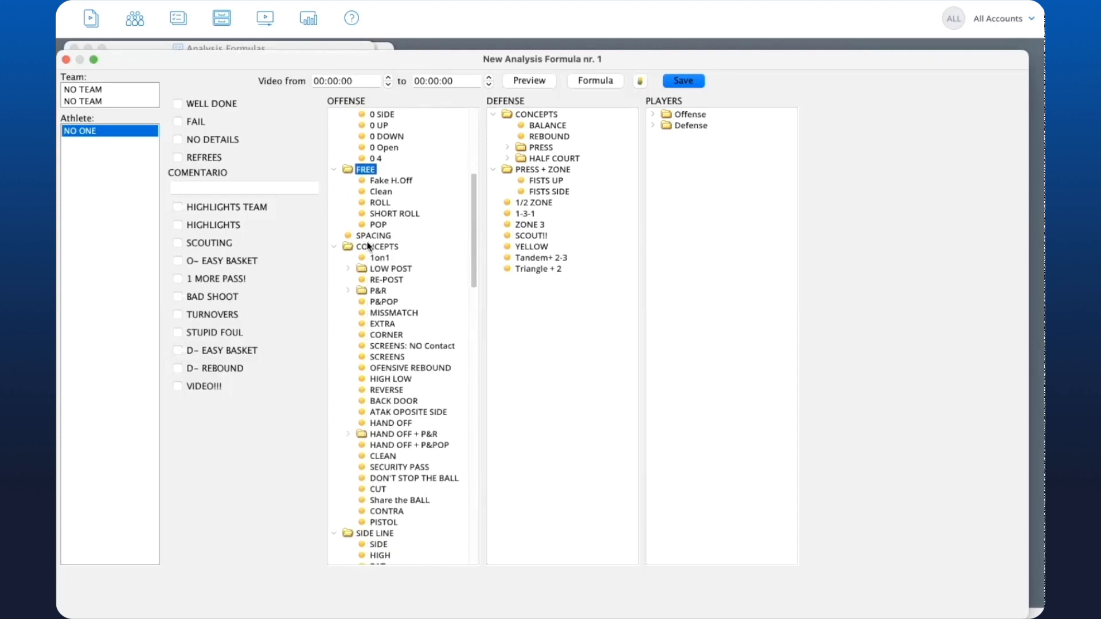
{"action": "scroll", "coordinate": [369, 247], "scroll_direction": "down", "scroll_amount": 2}
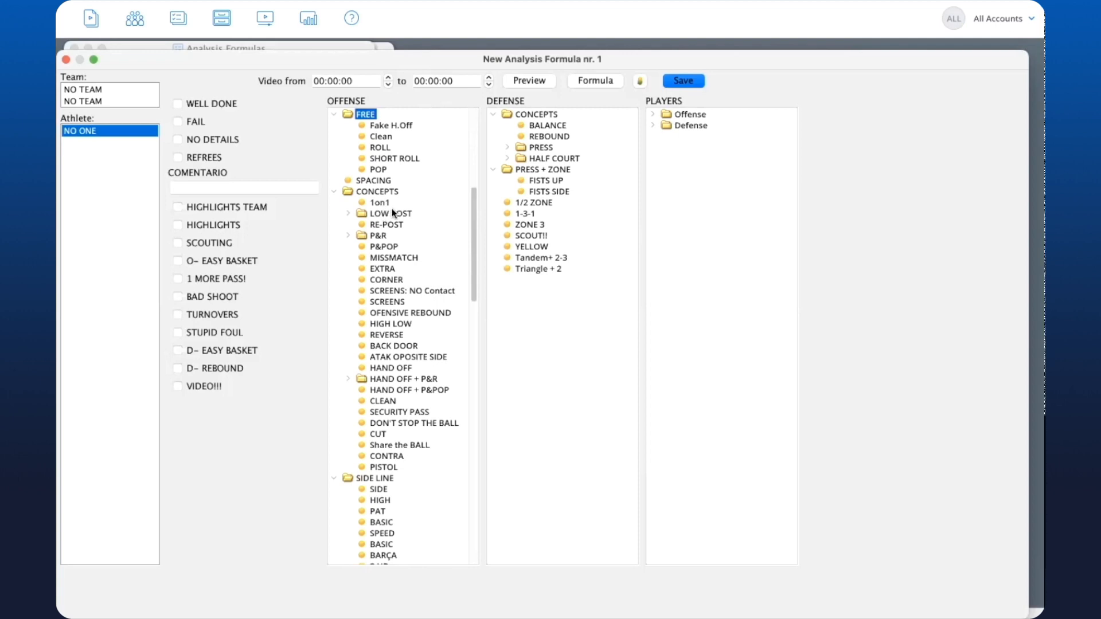
{"action": "left_click", "coordinate": [349, 214]}
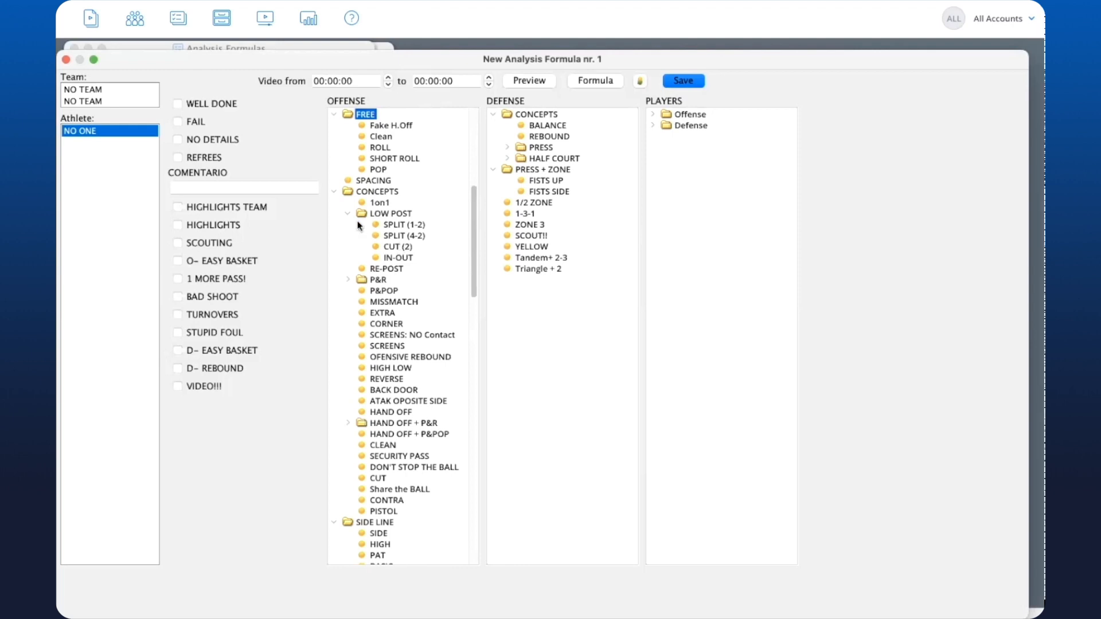
{"action": "left_click", "coordinate": [348, 215]}
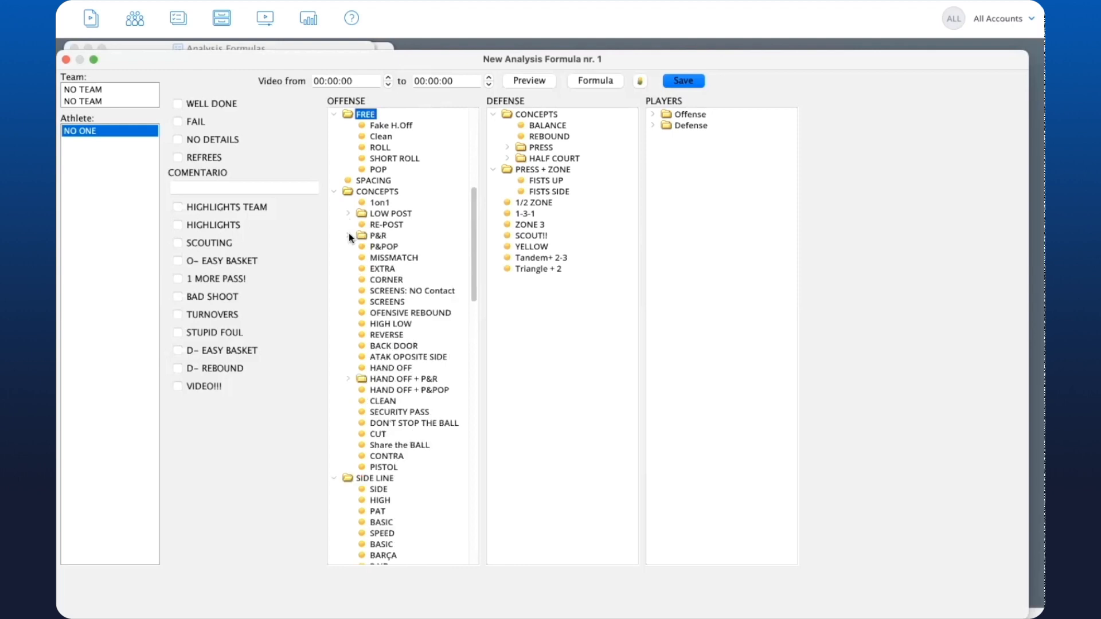
- Look into the P&R folder and its AGAINST FLAT subfolder under offensive CONCEPTS, and collapse both again
{"action": "left_click", "coordinate": [348, 235]}
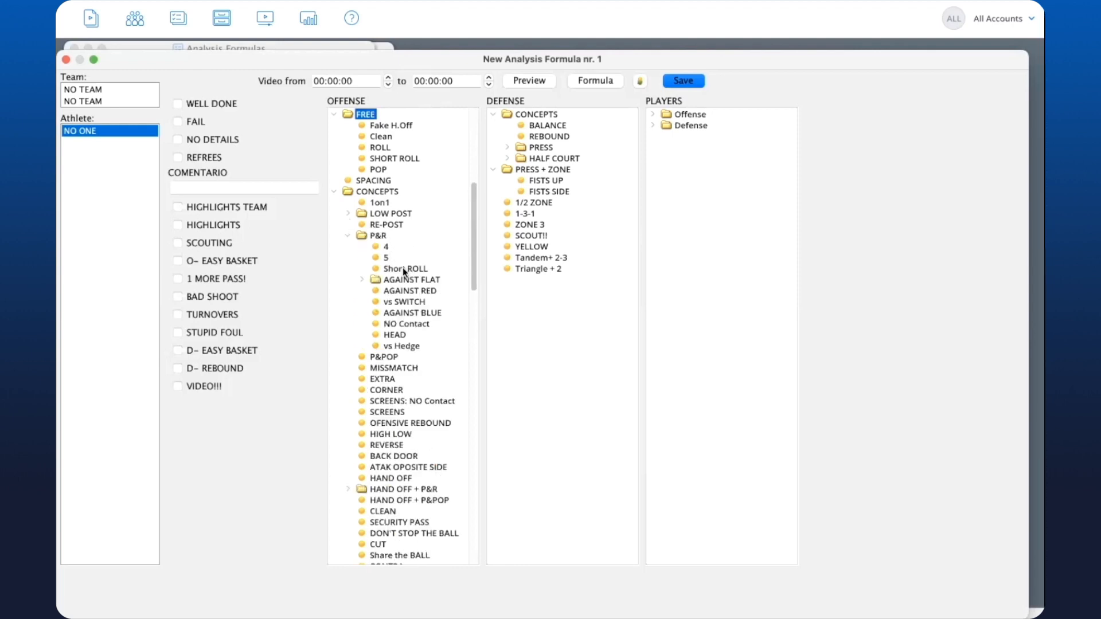
{"action": "left_click", "coordinate": [362, 279]}
{"action": "left_click", "coordinate": [361, 279]}
{"action": "scroll", "coordinate": [389, 359], "scroll_direction": "down", "scroll_amount": 1}
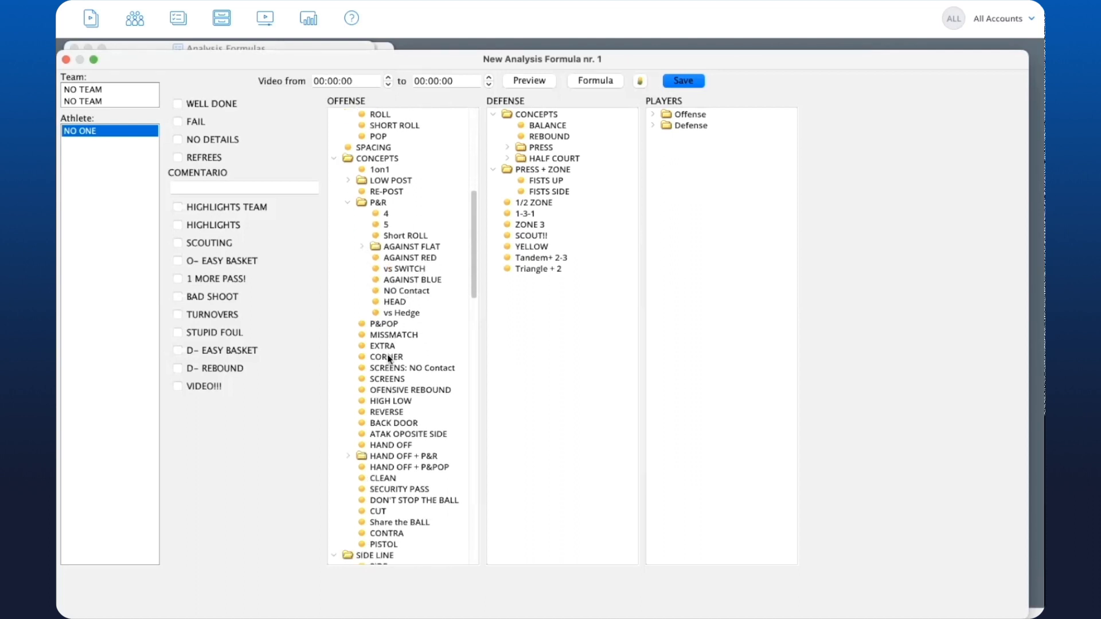
{"action": "scroll", "coordinate": [389, 361], "scroll_direction": "down", "scroll_amount": 1}
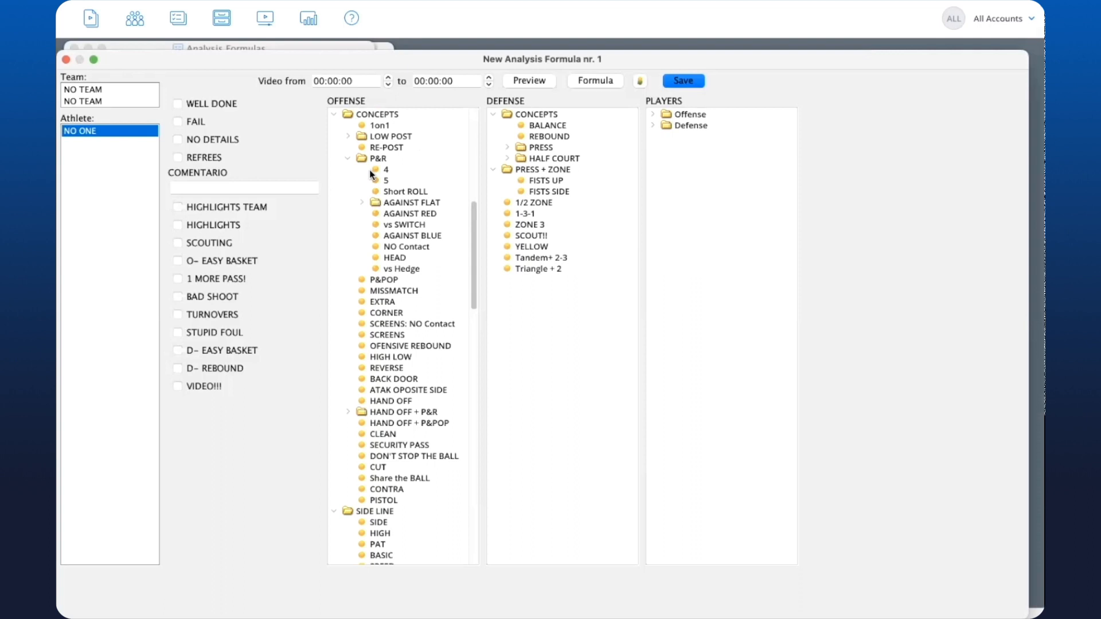
{"action": "left_click", "coordinate": [348, 158]}
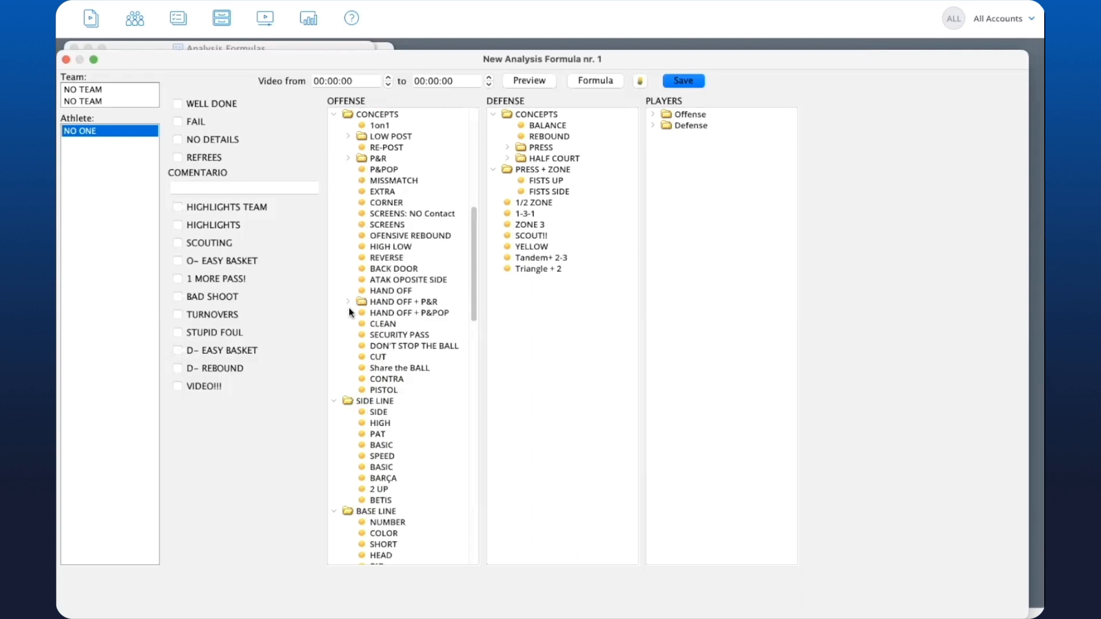
- Collapse the offensive CONCEPTS, SIDE LINE and BASE LINE folders, and add ATO and PLAYS to the selected tags
{"action": "left_click", "coordinate": [334, 114]}
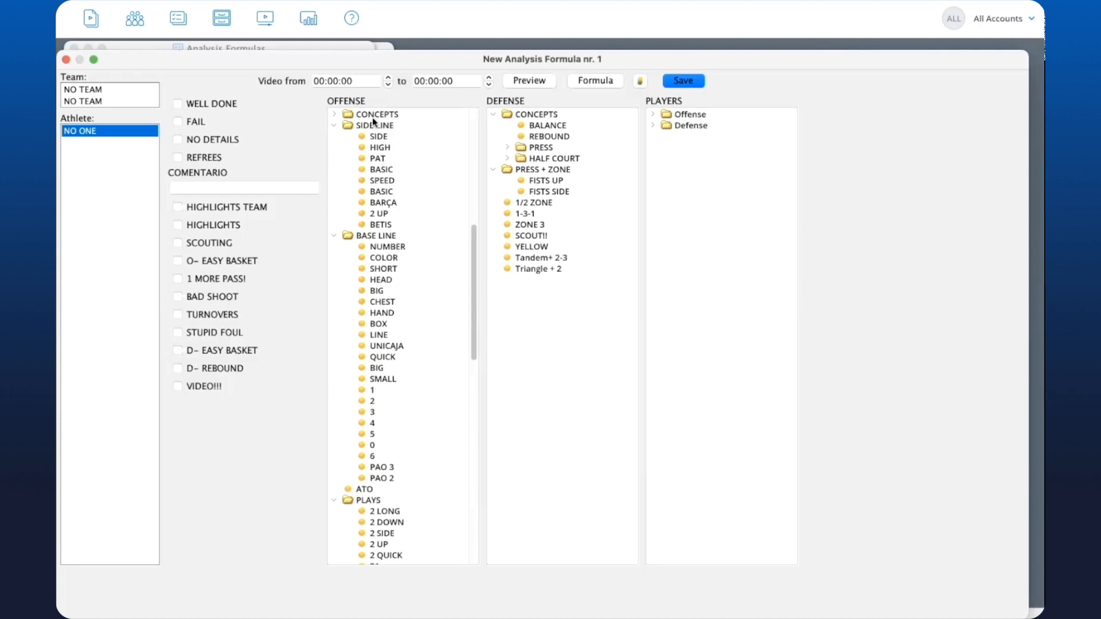
{"action": "left_click", "coordinate": [334, 126]}
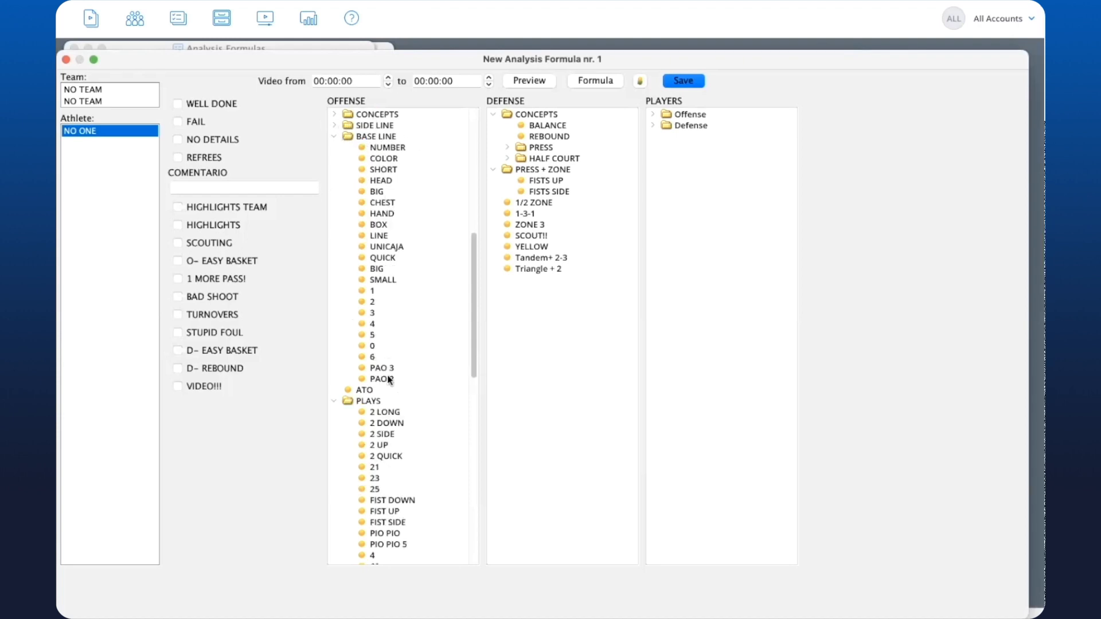
{"action": "left_click", "coordinate": [333, 137]}
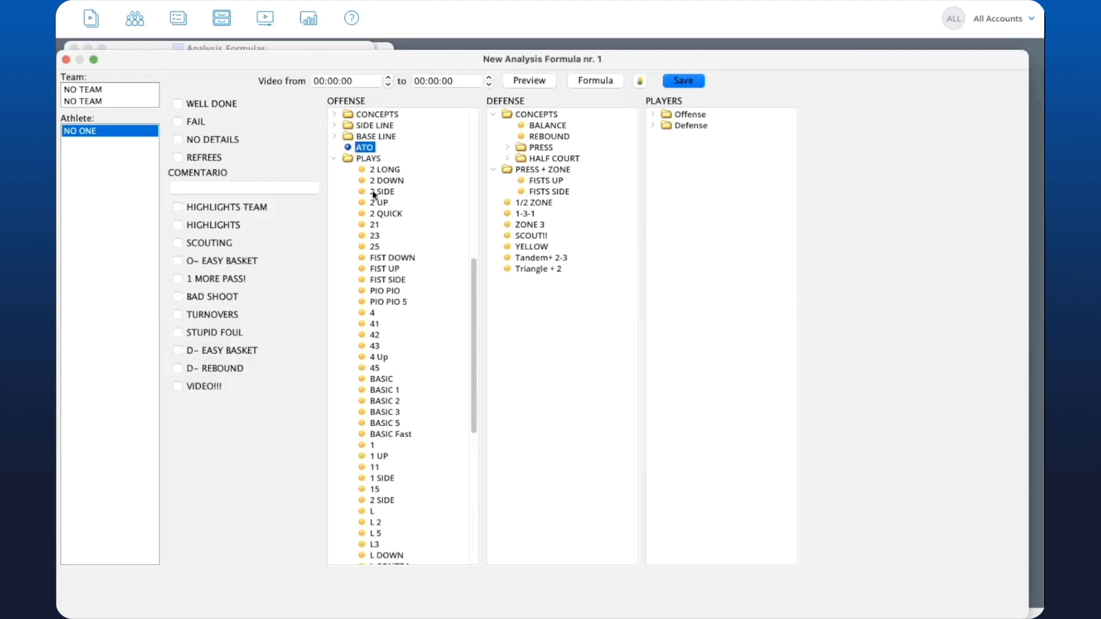
{"action": "left_click", "coordinate": [371, 157], "text": "shift"}
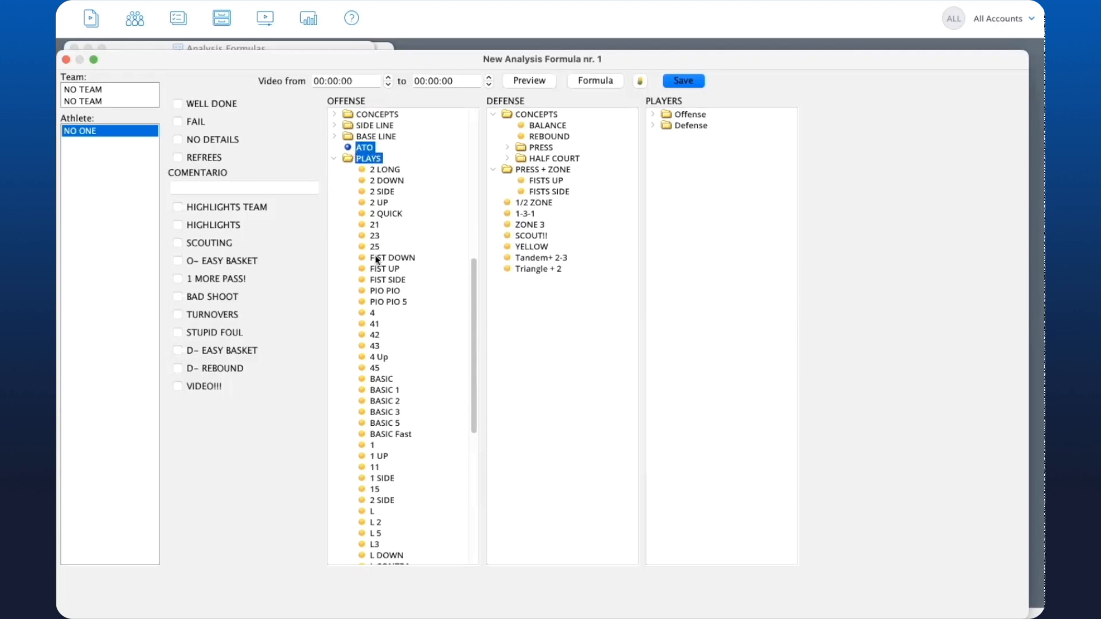
- Look through the plays in the PLAYS folder, add SPACING to the selected offense tags, and collapse PLAYS
{"action": "scroll", "coordinate": [376, 259], "scroll_direction": "down", "scroll_amount": 5}
{"action": "scroll", "coordinate": [376, 259], "scroll_direction": "down", "scroll_amount": 5}
{"action": "scroll", "coordinate": [376, 272], "scroll_direction": "up", "scroll_amount": 2}
{"action": "scroll", "coordinate": [376, 271], "scroll_direction": "up", "scroll_amount": 11}
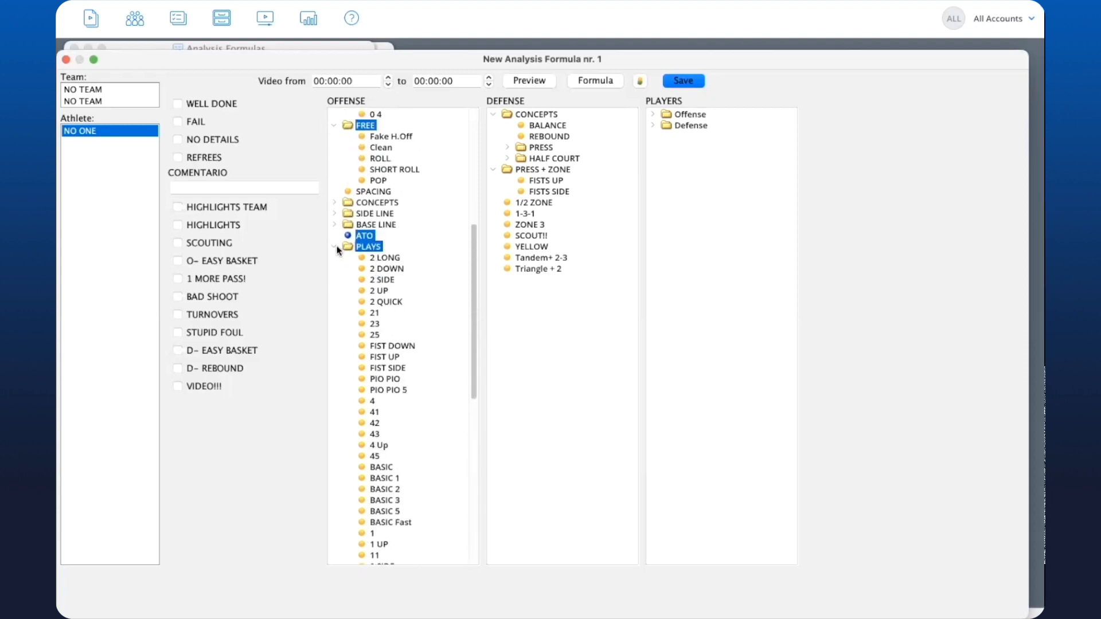
{"action": "scroll", "coordinate": [377, 298], "scroll_direction": "down", "scroll_amount": 5}
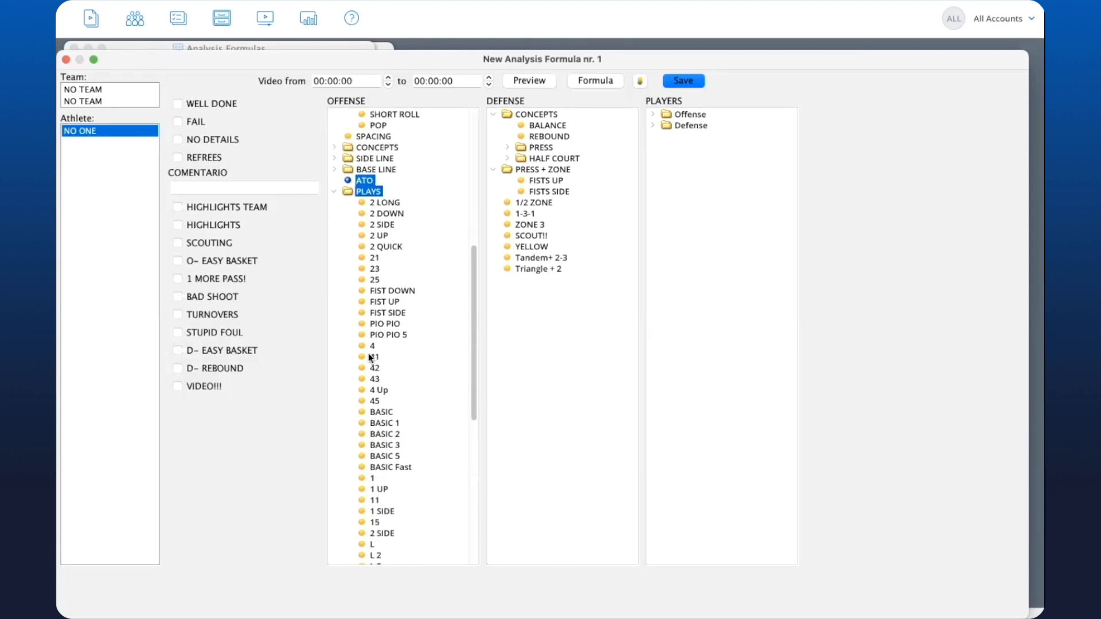
{"action": "scroll", "coordinate": [367, 280], "scroll_direction": "down", "scroll_amount": 7}
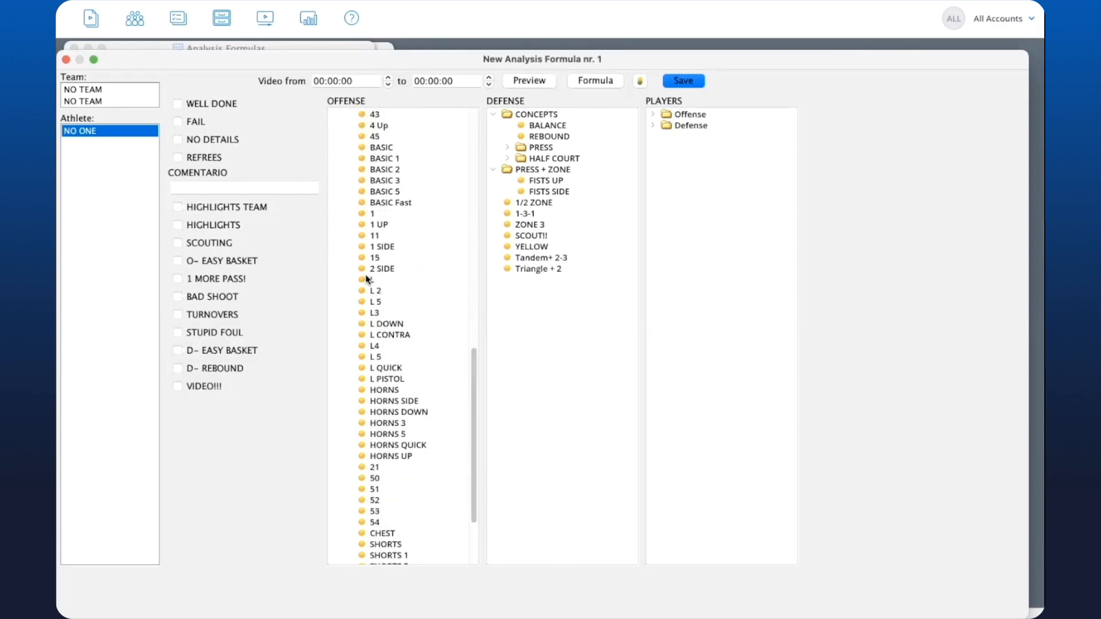
{"action": "scroll", "coordinate": [344, 189], "scroll_direction": "up", "scroll_amount": 12}
{"action": "scroll", "coordinate": [343, 185], "scroll_direction": "up", "scroll_amount": 2}
{"action": "left_click", "coordinate": [334, 274]}
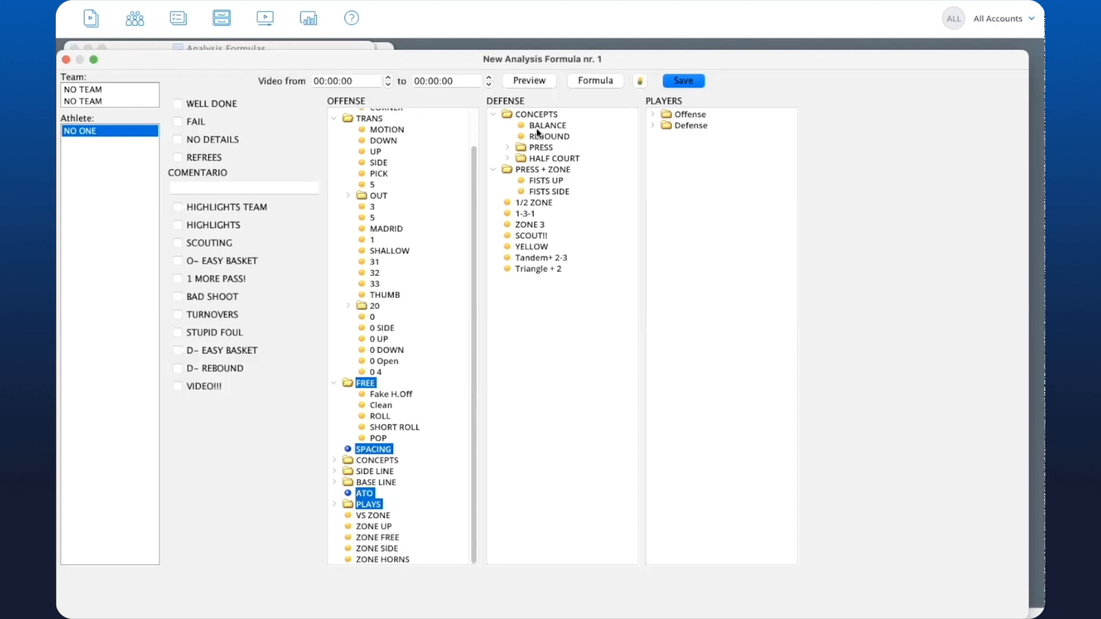
- Examine the PRESS and HALF COURT tags under CONCEPTS in the DEFENSE tree, and collapse both folders again
{"action": "left_click", "coordinate": [507, 148]}
{"action": "left_click", "coordinate": [507, 147]}
{"action": "left_click", "coordinate": [508, 158]}
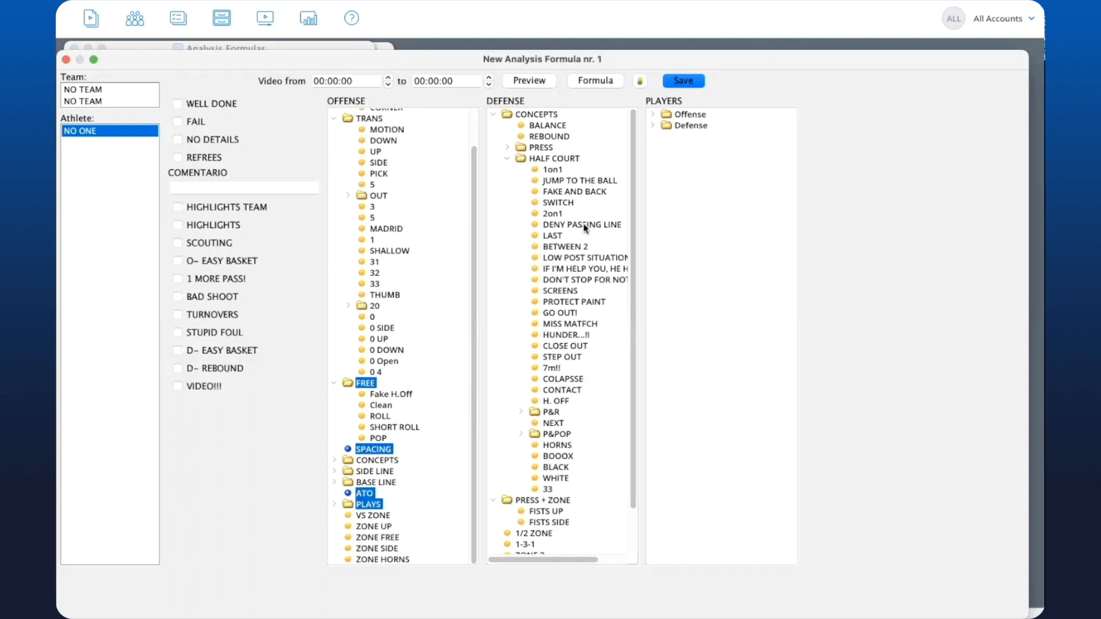
{"action": "left_click", "coordinate": [508, 159]}
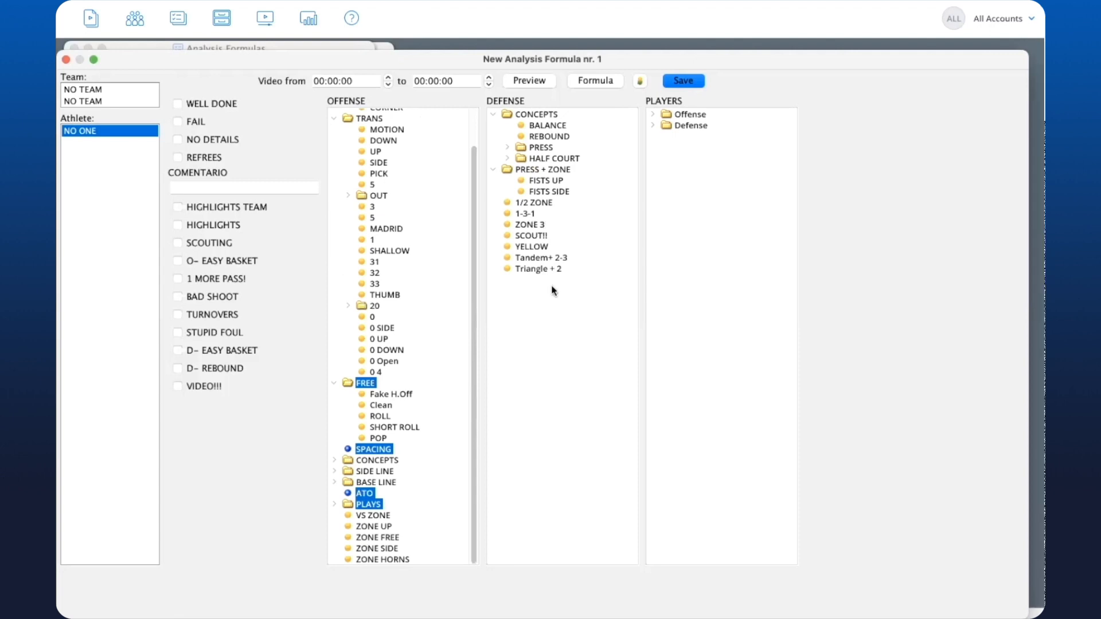
{"action": "left_click", "coordinate": [508, 159]}
{"action": "left_click", "coordinate": [508, 147]}
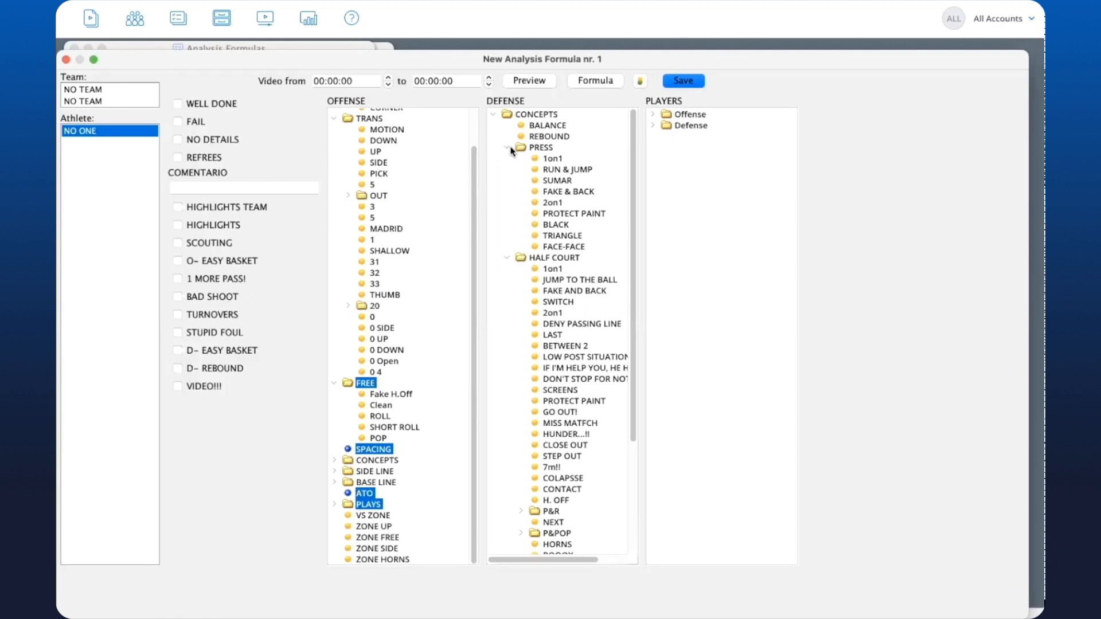
{"action": "left_click", "coordinate": [508, 148]}
{"action": "left_click", "coordinate": [509, 158]}
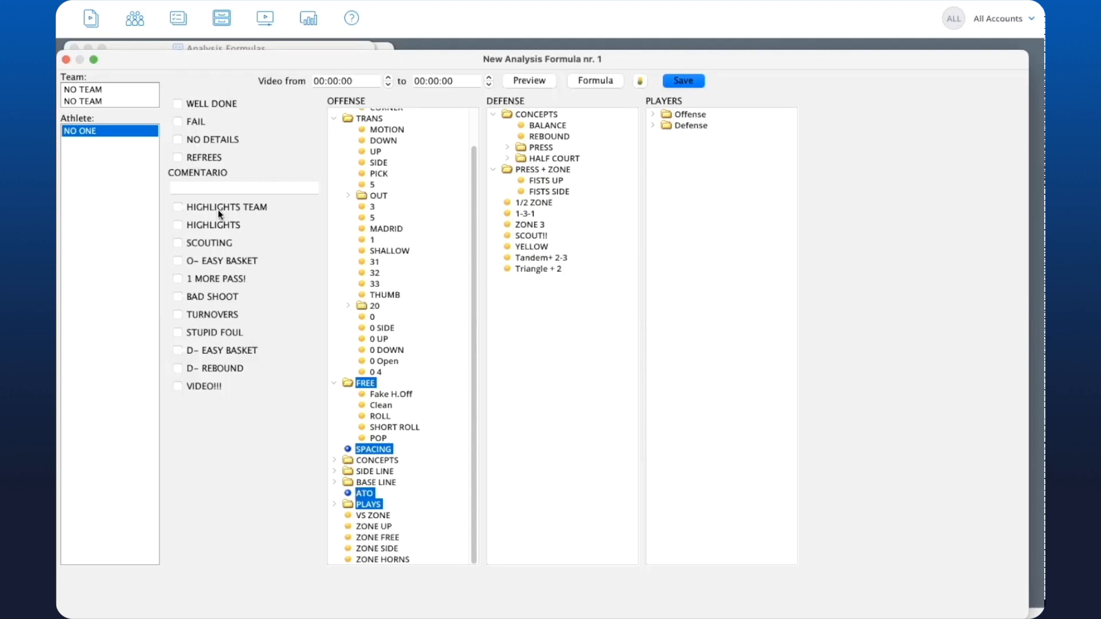
- Try out the WELL DONE and FAIL tags, clear them again, and tick NO DETAILS
{"action": "left_click", "coordinate": [178, 104]}
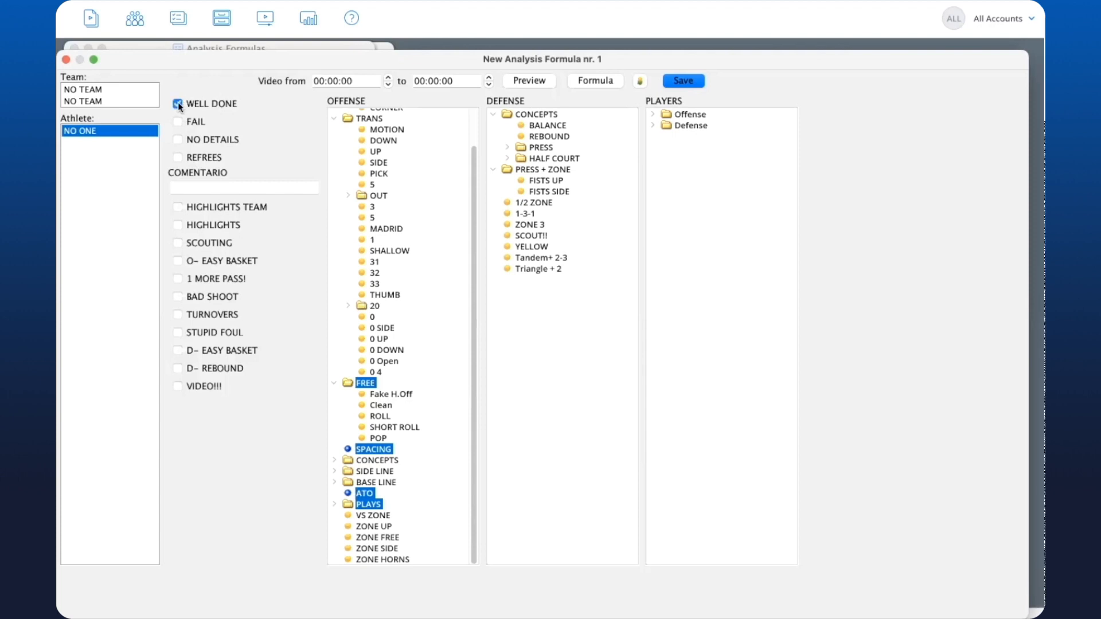
{"action": "left_click", "coordinate": [178, 122]}
{"action": "left_click", "coordinate": [178, 123]}
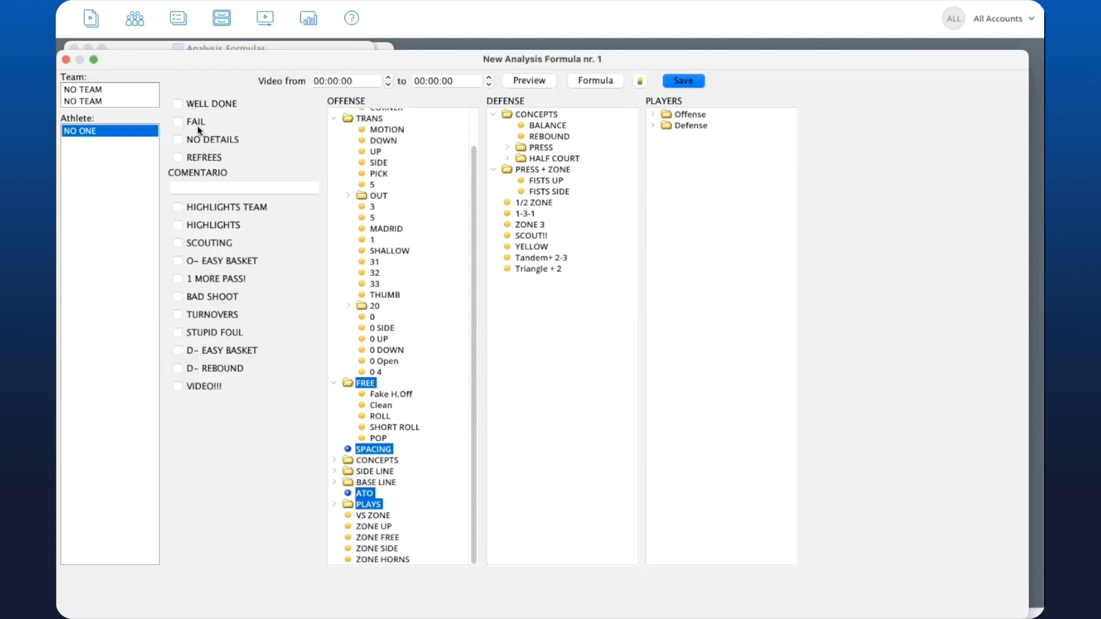
{"action": "left_click", "coordinate": [216, 140]}
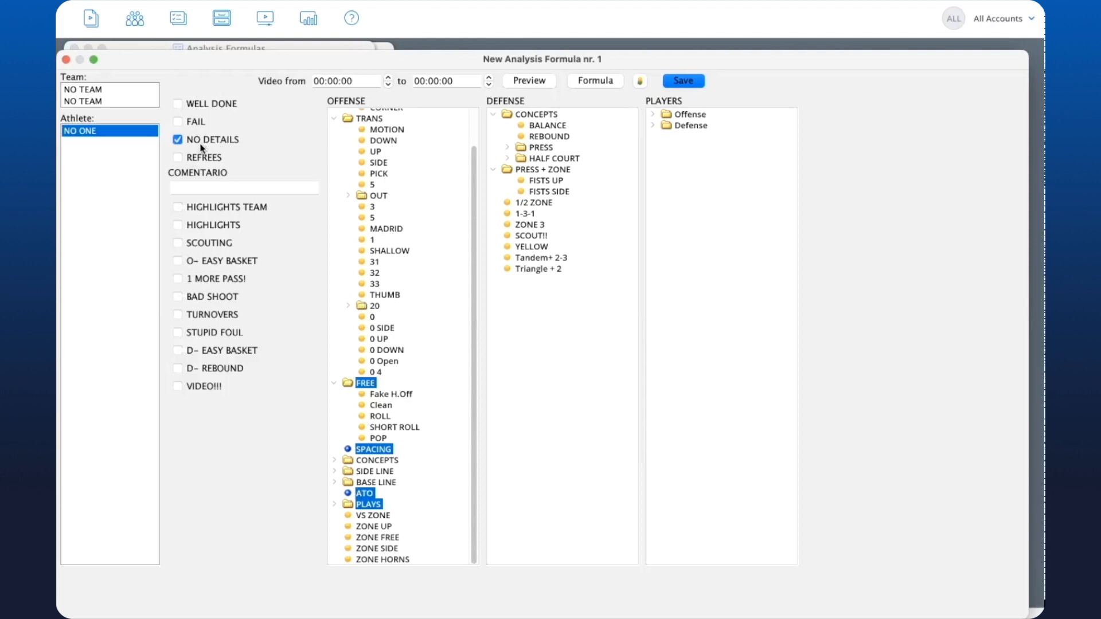
- Untick NO DETAILS, then try out the SCOUTING tag alongside the offense tree and clear it again
{"action": "left_click", "coordinate": [201, 143]}
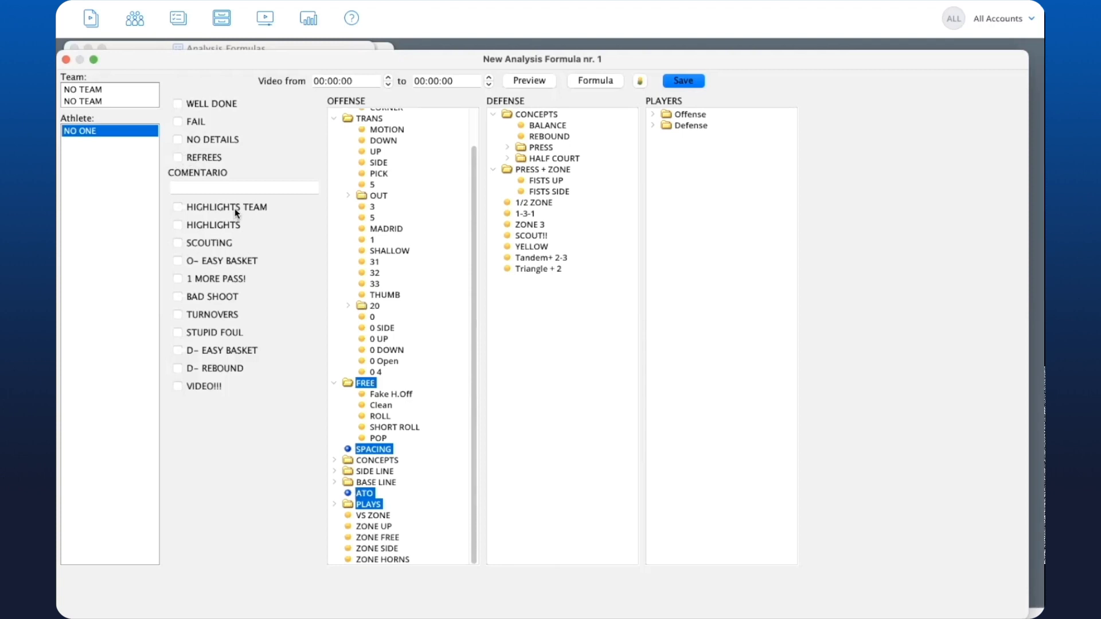
{"action": "left_click", "coordinate": [205, 239]}
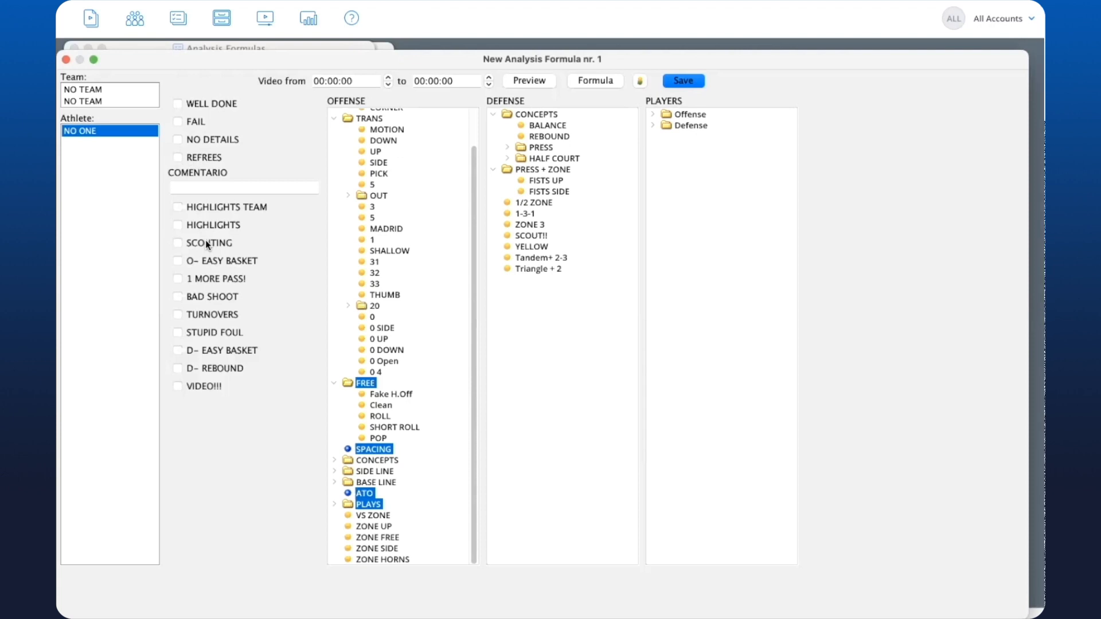
{"action": "scroll", "coordinate": [380, 176], "scroll_direction": "up", "scroll_amount": 3}
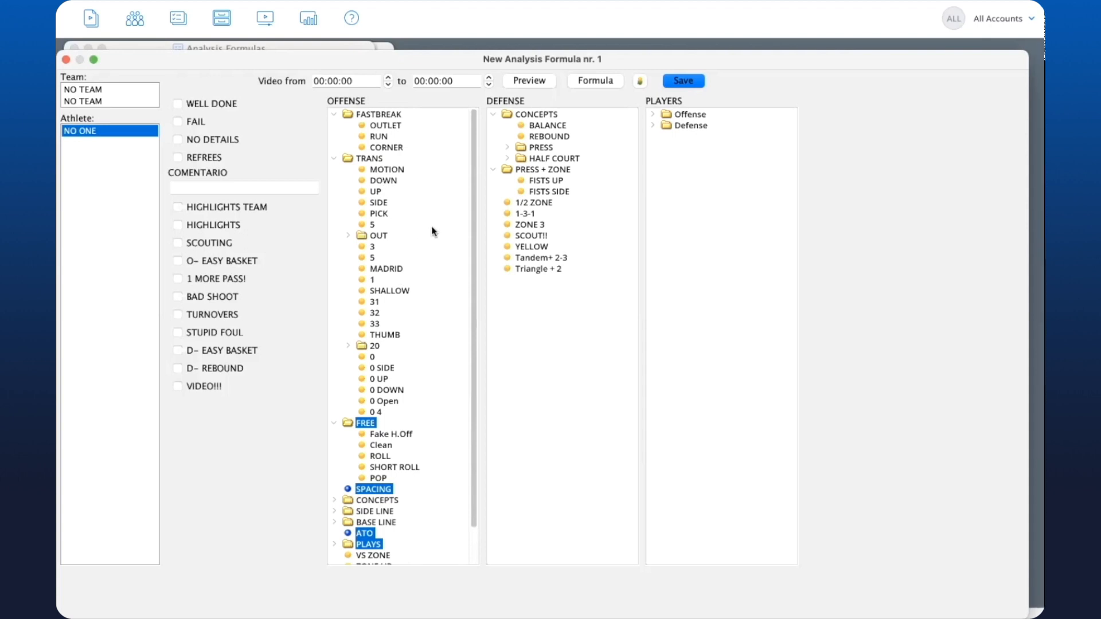
{"action": "scroll", "coordinate": [434, 231], "scroll_direction": "down", "scroll_amount": 2}
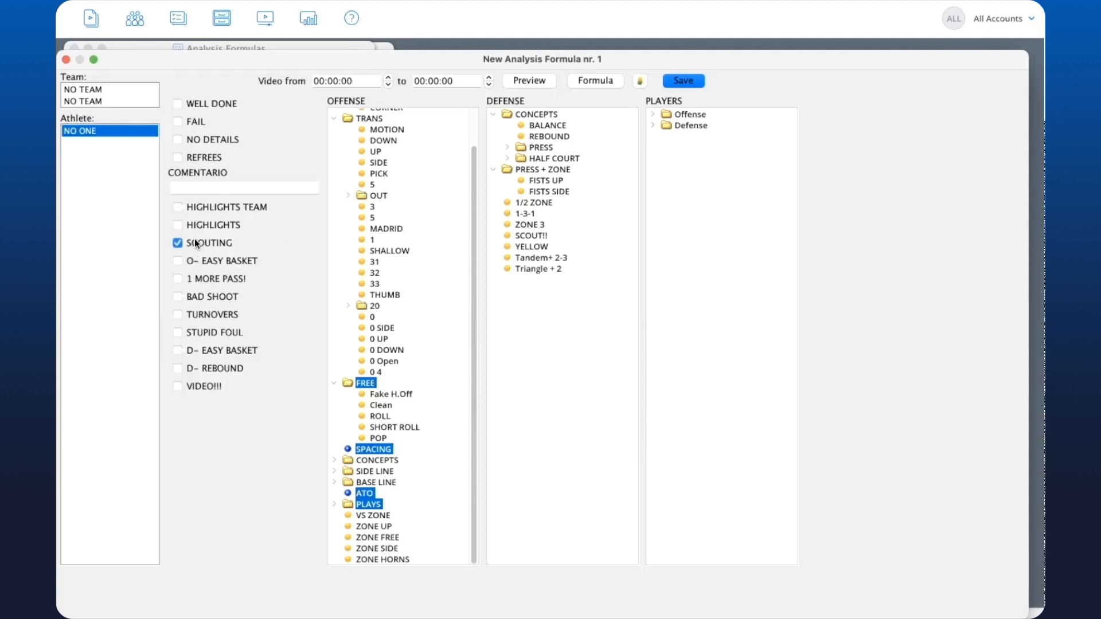
{"action": "left_click", "coordinate": [178, 243]}
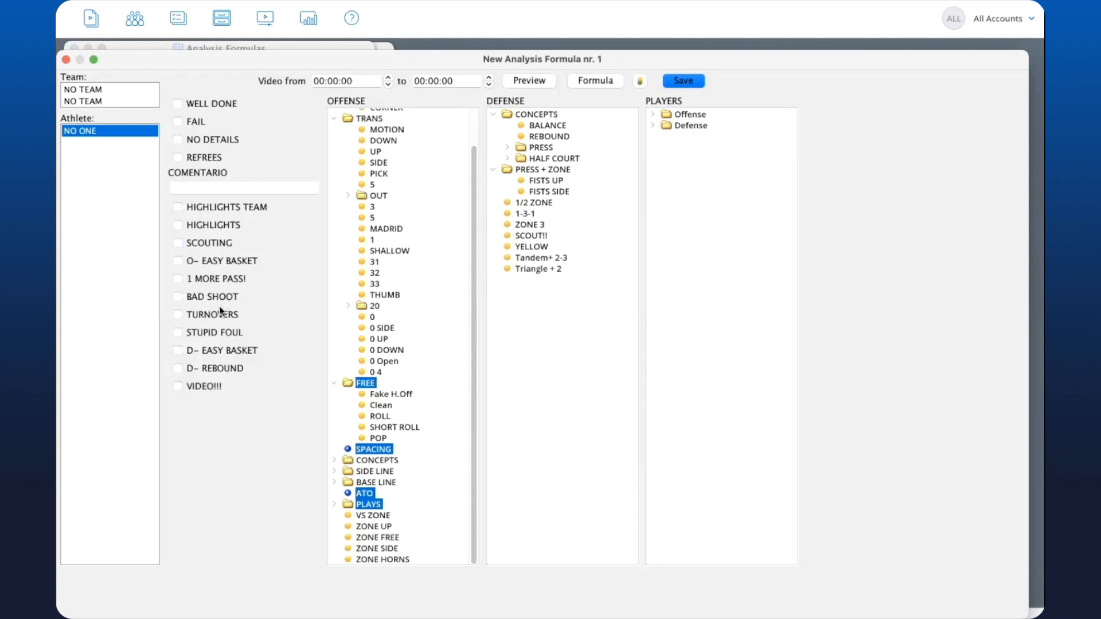
- Examine the tags in the Offense and Defense folders of the PLAYERS tree, and dismiss the participants window
{"action": "left_click", "coordinate": [218, 390]}
{"action": "left_click", "coordinate": [653, 114]}
{"action": "double_click", "coordinate": [659, 149]}
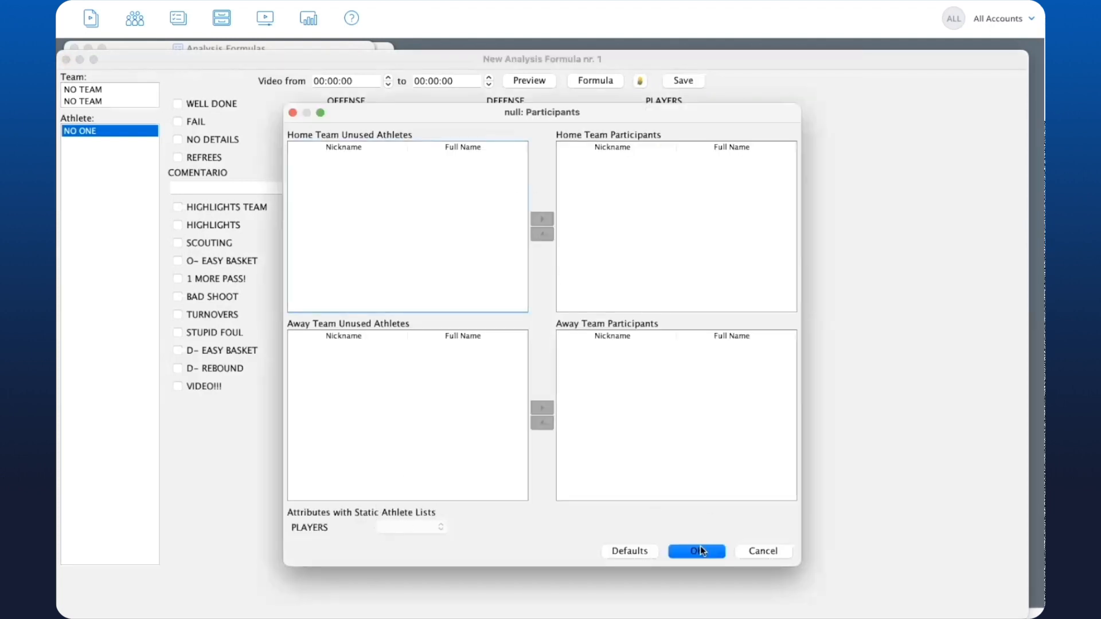
{"action": "left_click", "coordinate": [749, 552]}
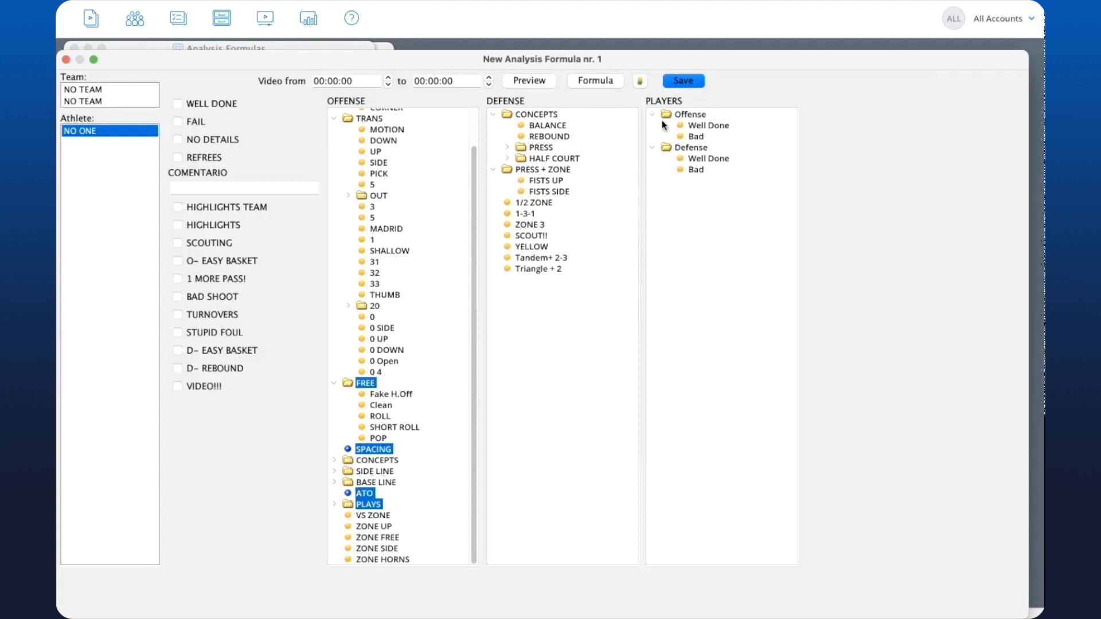
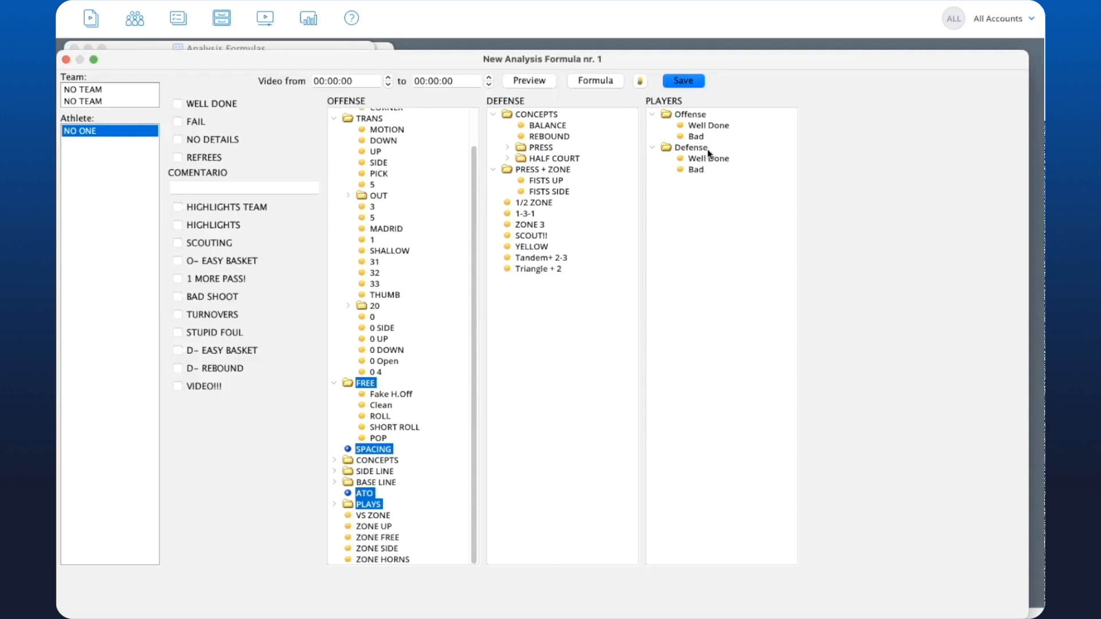
- Close the UMEÅ BSKT preview and its formula settings, and open the SCOUTING analysis formula
{"action": "left_click", "coordinate": [68, 60]}
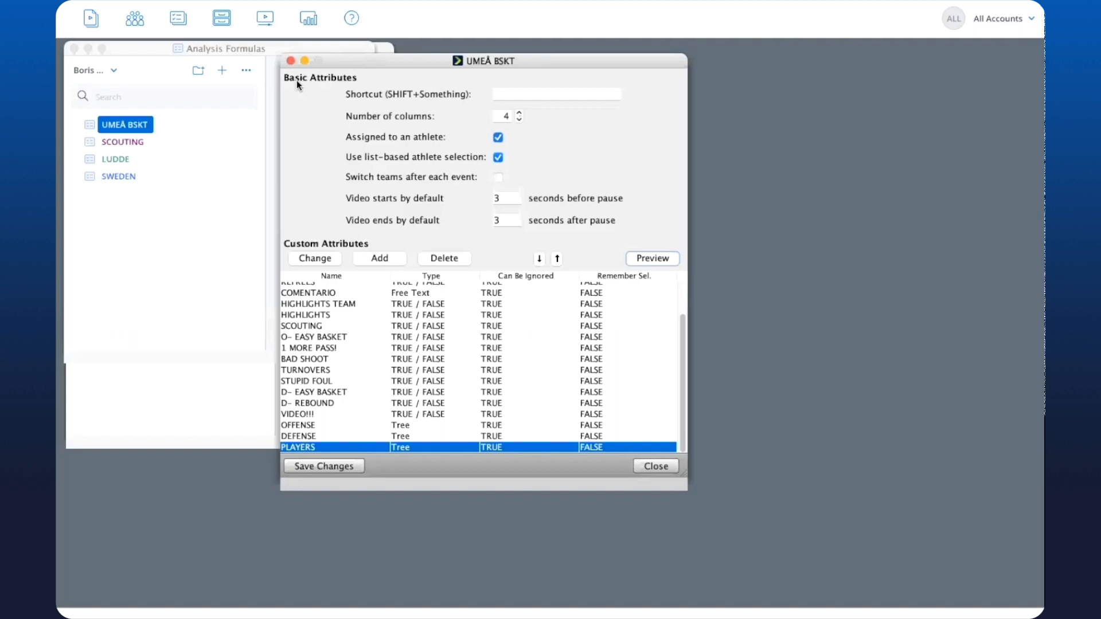
{"action": "left_click", "coordinate": [166, 140]}
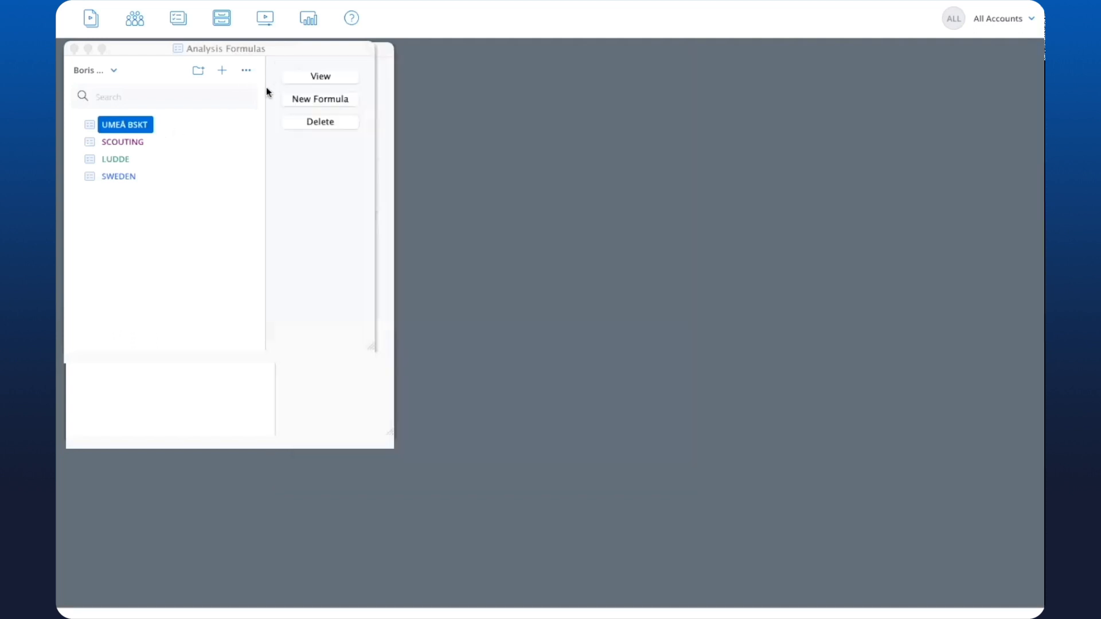
{"action": "left_click", "coordinate": [134, 144]}
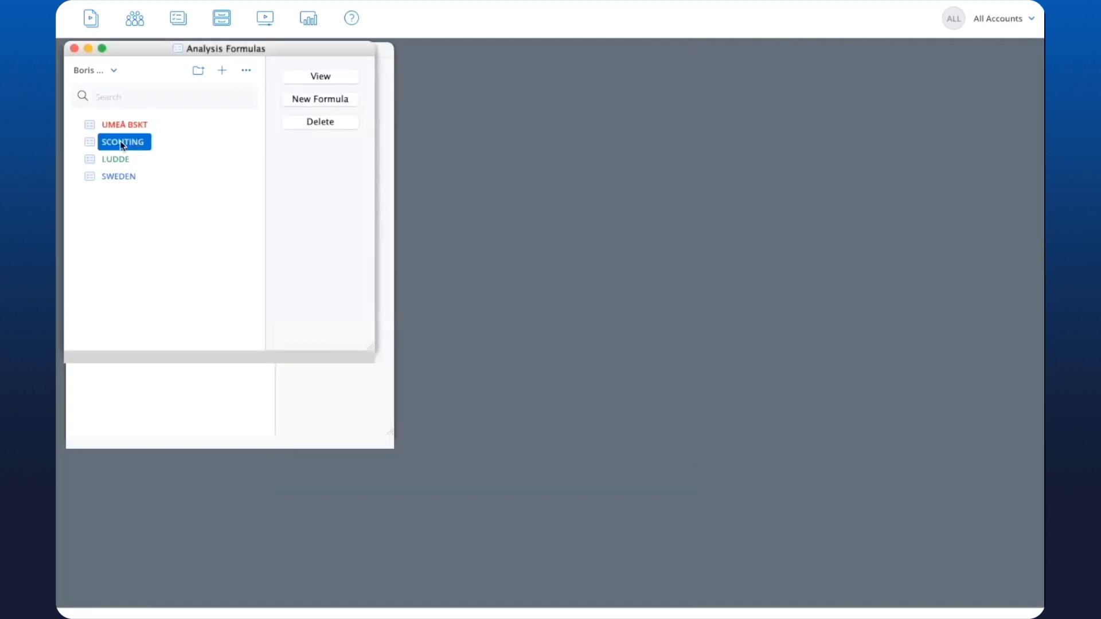
{"action": "left_click", "coordinate": [299, 77]}
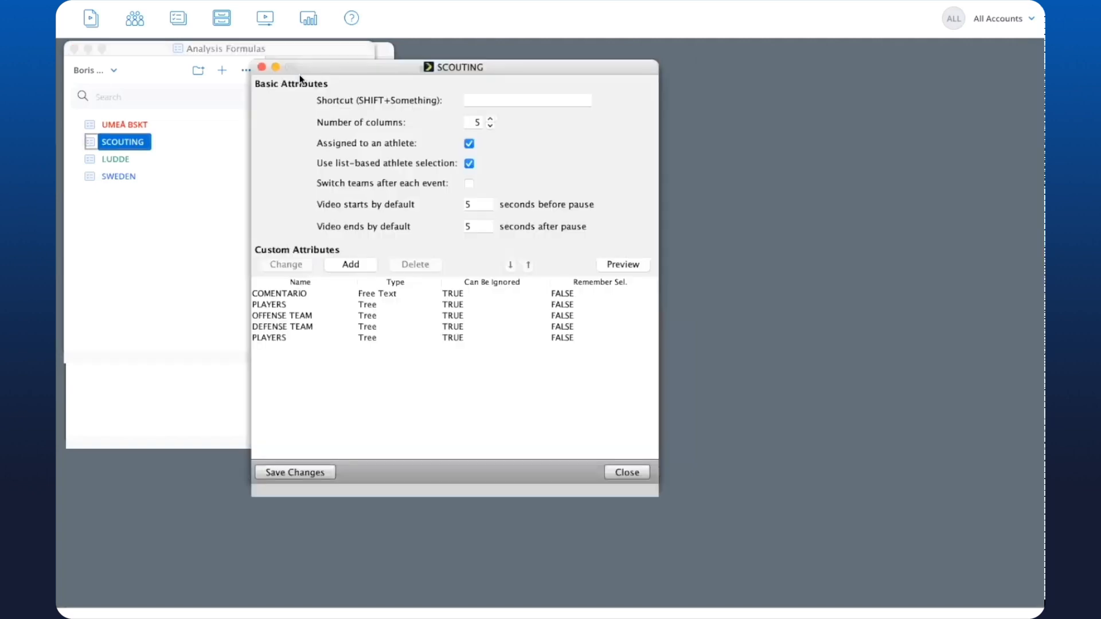
- Preview the SCOUTING formula, and make the preview window taller and reposition it so all tag trees fit
{"action": "left_click", "coordinate": [509, 438]}
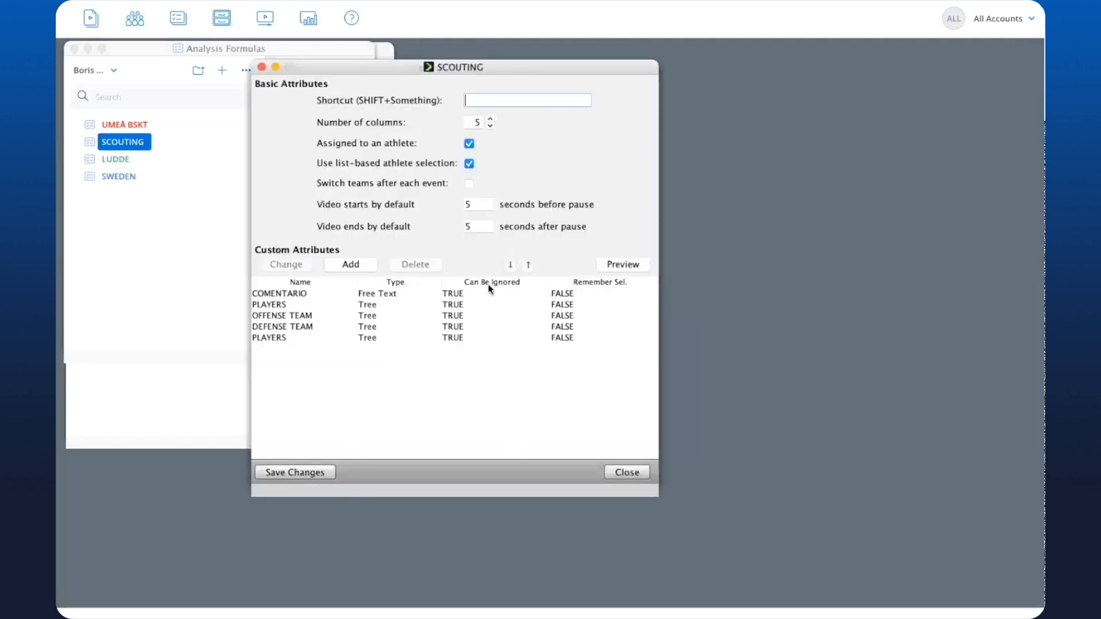
{"action": "left_click", "coordinate": [623, 265]}
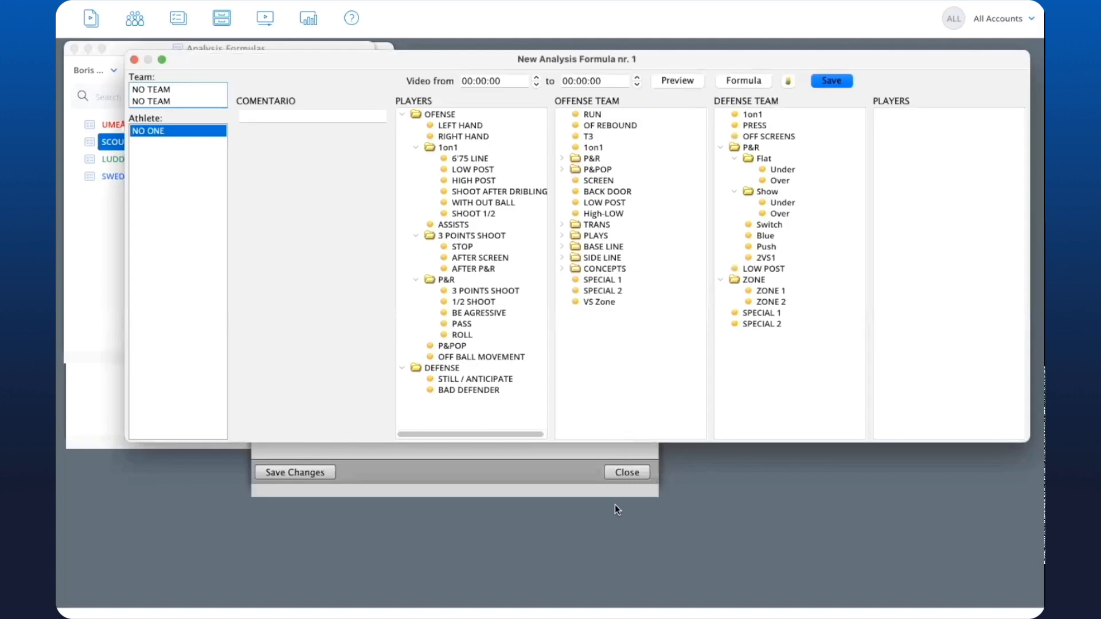
{"action": "left_click_drag", "start_coordinate": [611, 440], "coordinate": [635, 549]}
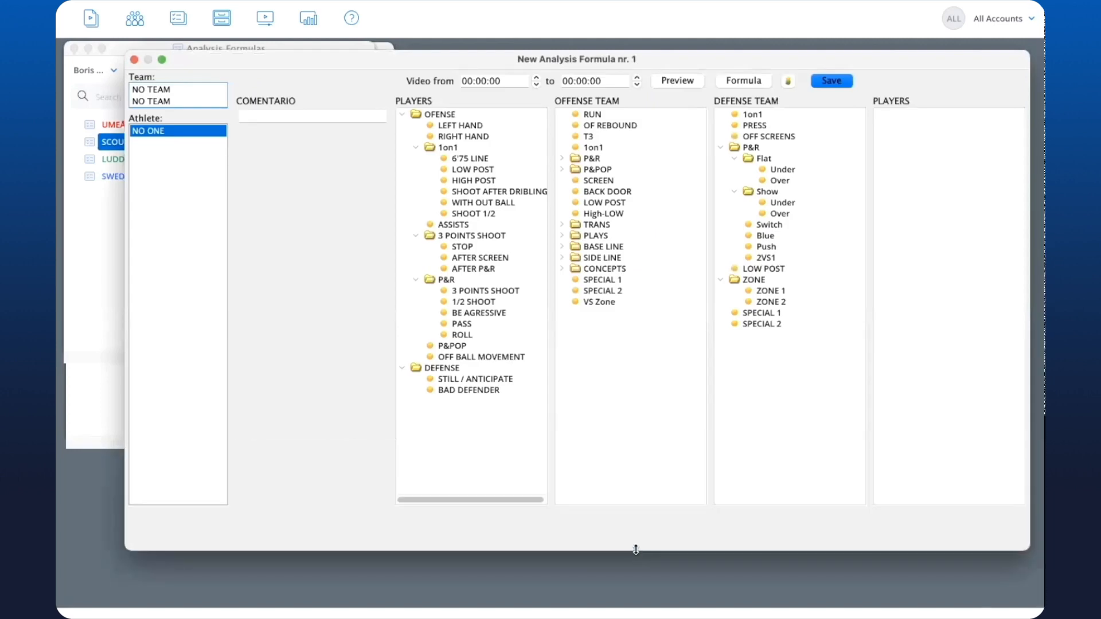
{"action": "left_click_drag", "start_coordinate": [287, 64], "coordinate": [246, 65]}
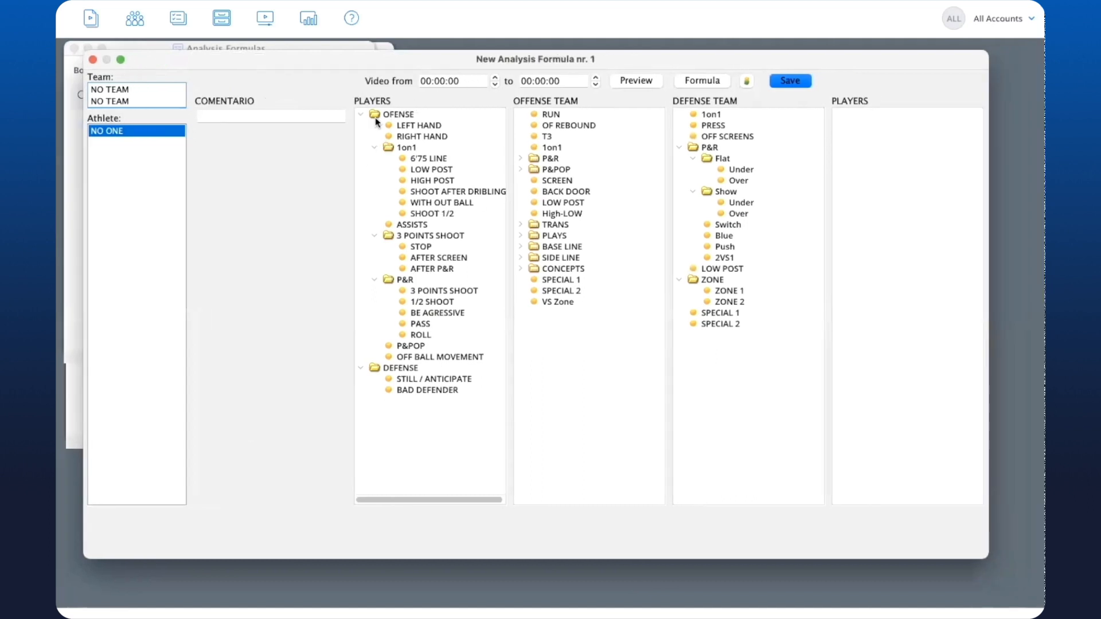
- Try the LEFT HAND and RIGHT HAND tags under OFENSE in the PLAYERS tree, and leave only 1on1 selected
{"action": "left_click", "coordinate": [416, 126]}
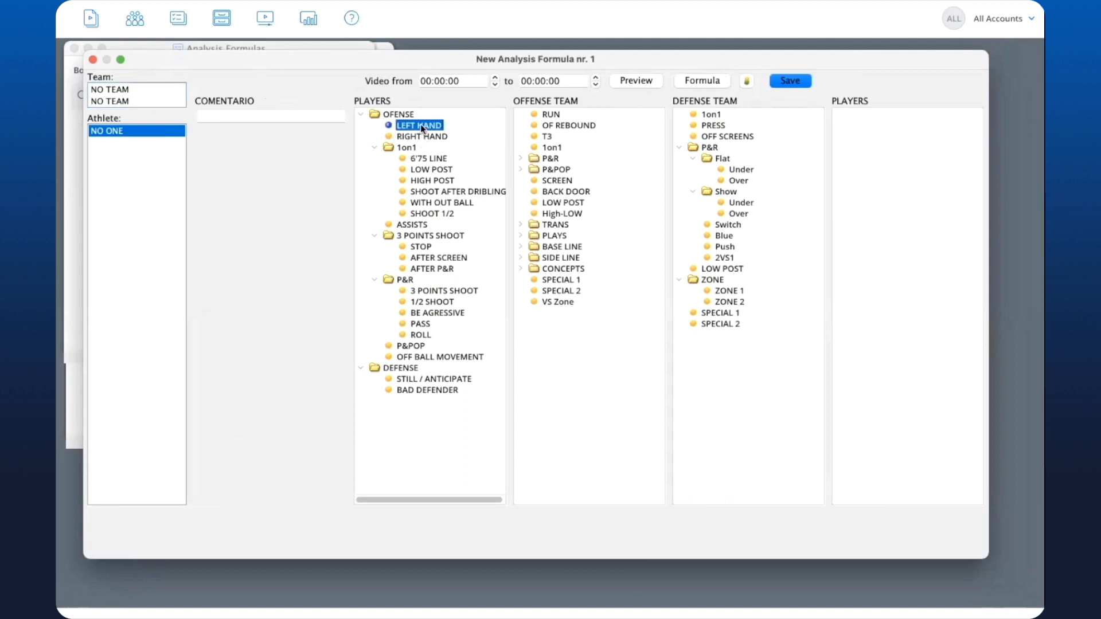
{"action": "left_click", "coordinate": [414, 137]}
{"action": "left_click", "coordinate": [409, 148]}
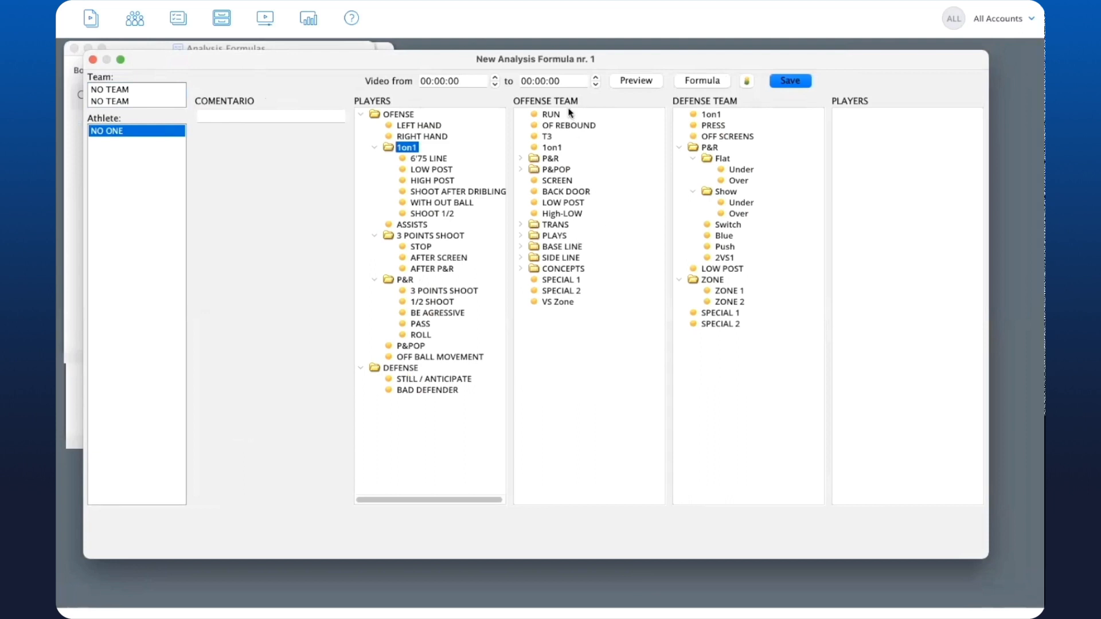
- Expand the P&R and P&POP folders in the OFFENSE TEAM tree and look through the tags down to LOW POST
{"action": "left_click", "coordinate": [522, 158]}
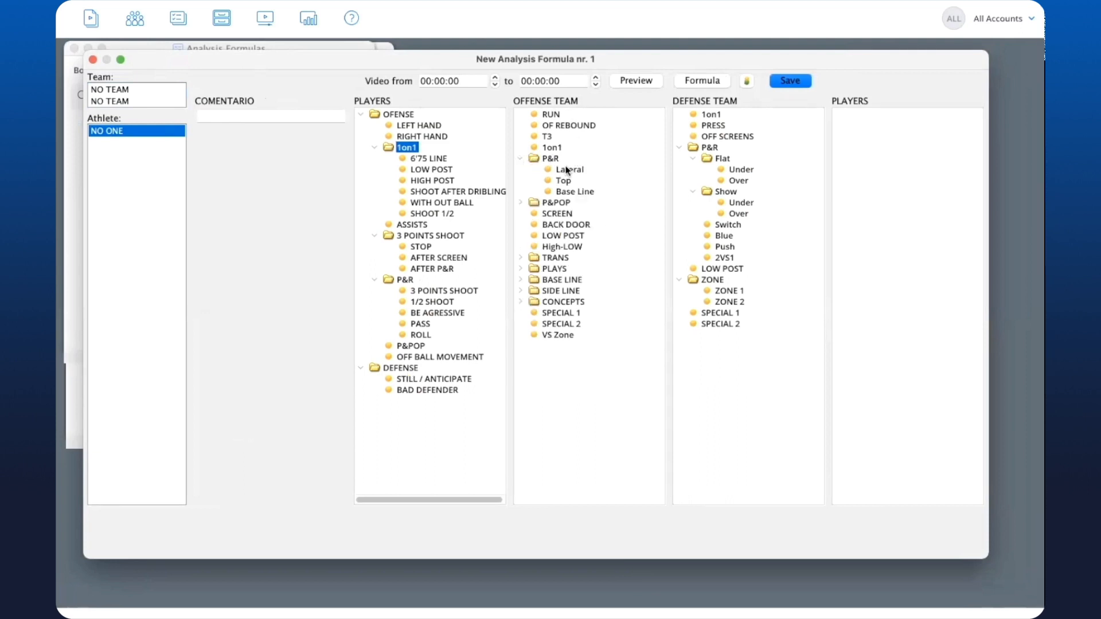
{"action": "left_click", "coordinate": [520, 202]}
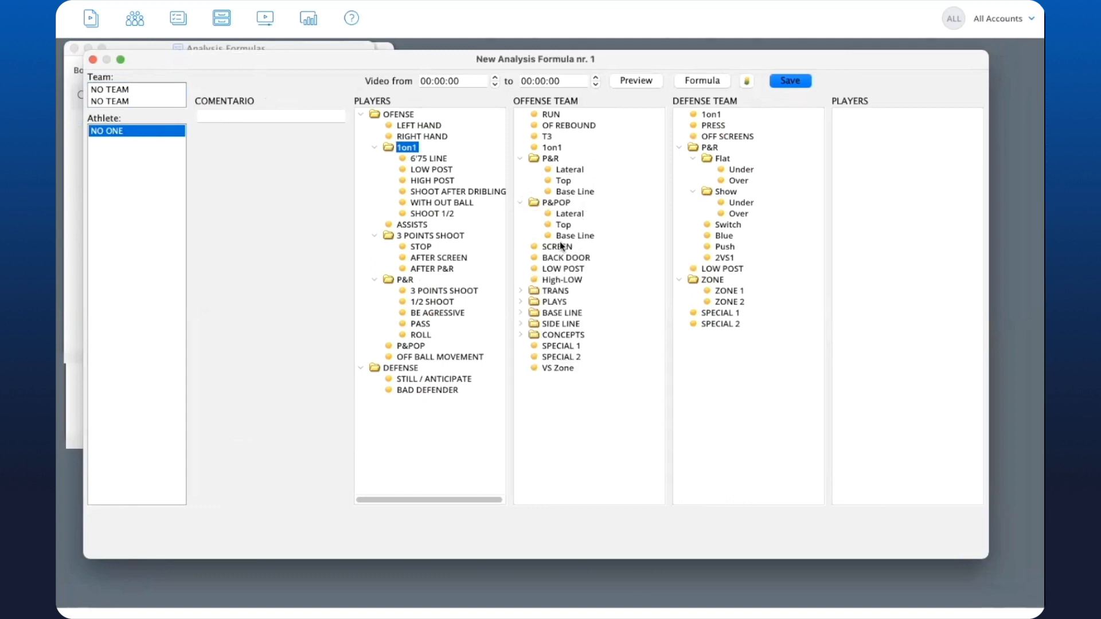
{"action": "left_click", "coordinate": [573, 270]}
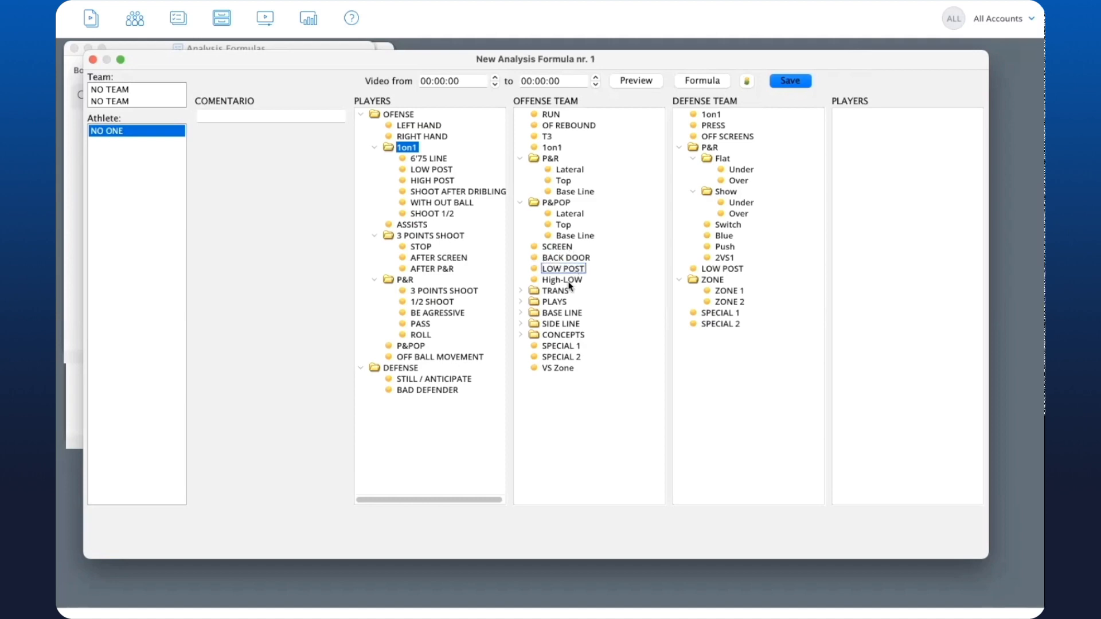
- Expand the TRANS folder in the OFFENSE TEAM tree, try its P&R and LOW tags, and select TRANS instead
{"action": "left_click", "coordinate": [519, 291]}
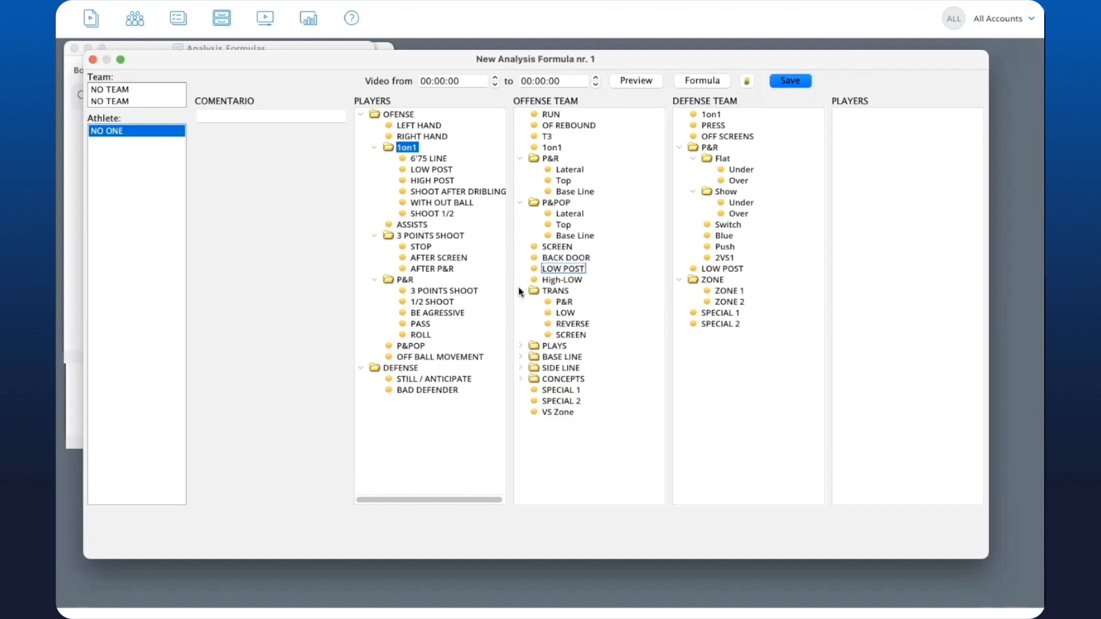
{"action": "left_click", "coordinate": [565, 302]}
{"action": "left_click", "coordinate": [570, 313], "text": "super"}
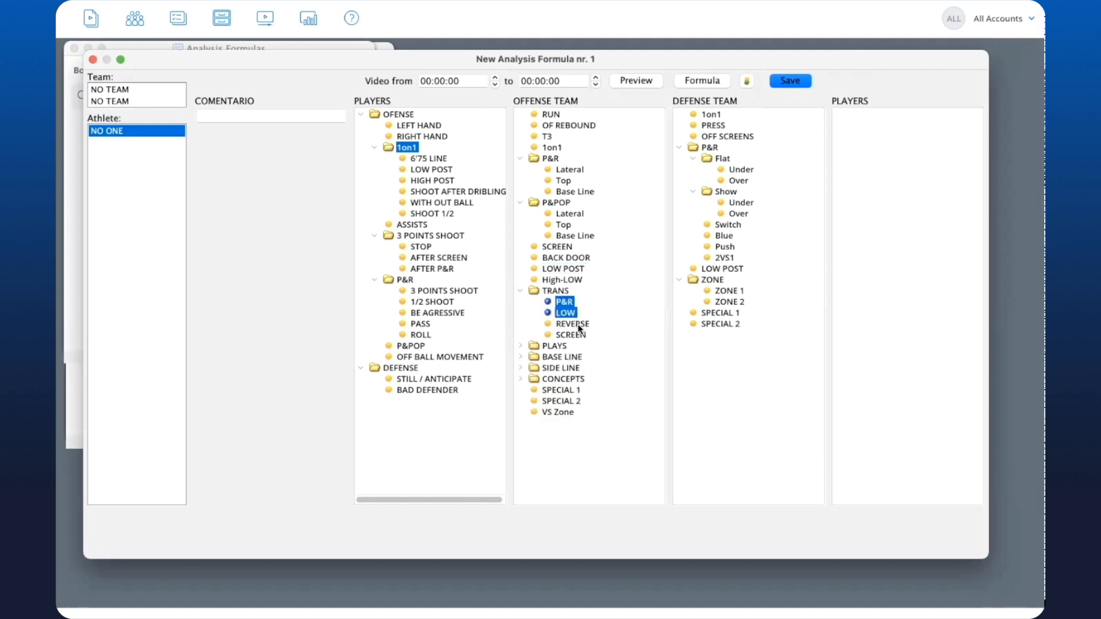
{"action": "left_click", "coordinate": [551, 289]}
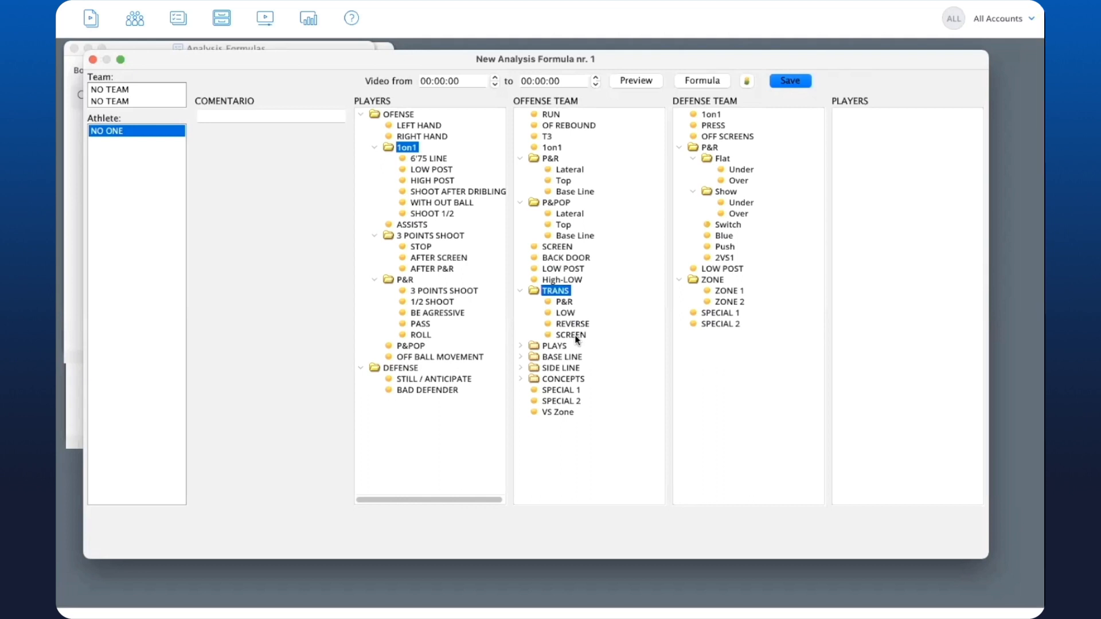
- Expand the PLAYS folder, try out the HORNS and SCREENS tags, and select PLAYS instead
{"action": "left_click", "coordinate": [521, 345]}
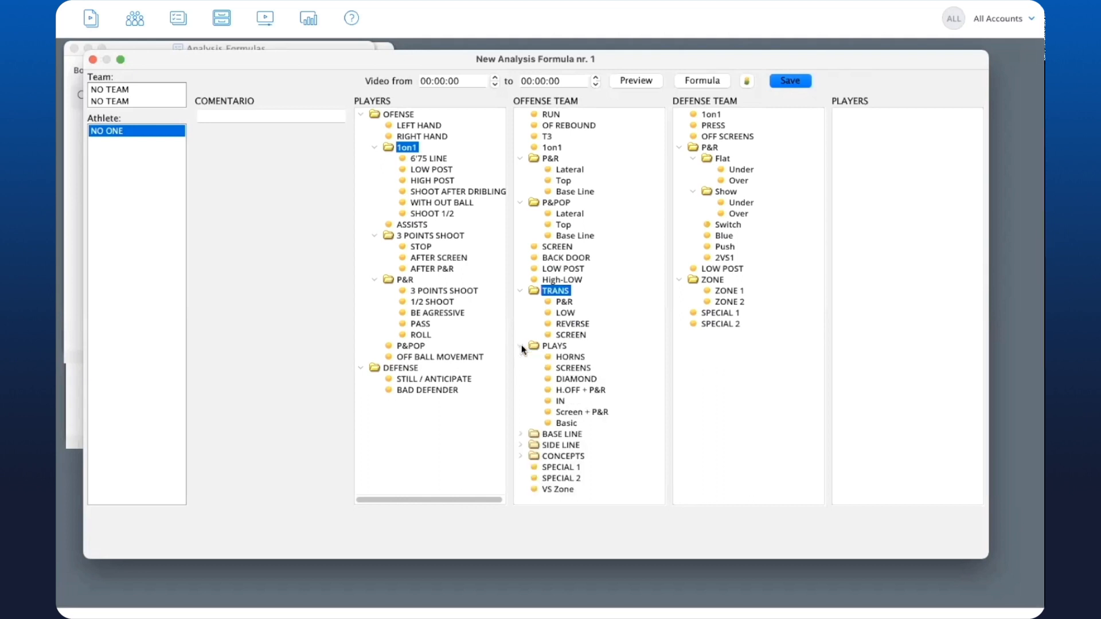
{"action": "left_click", "coordinate": [570, 356]}
{"action": "left_click", "coordinate": [583, 369]}
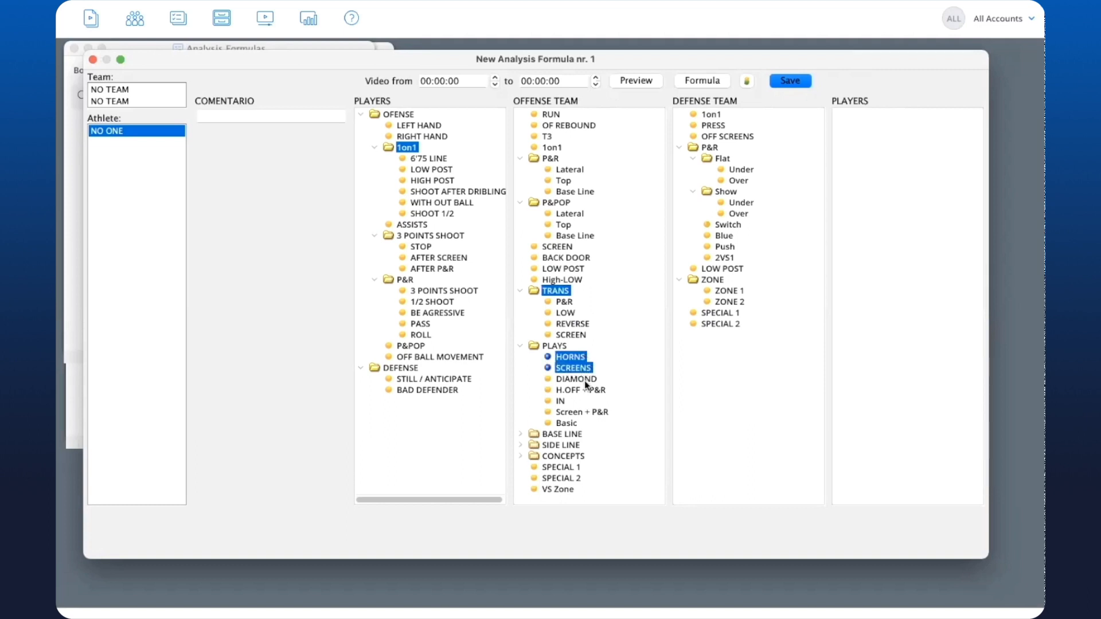
{"action": "left_click", "coordinate": [568, 357]}
{"action": "left_click", "coordinate": [570, 369]}
{"action": "left_click", "coordinate": [320, 113]}
{"action": "left_click", "coordinate": [555, 347]}
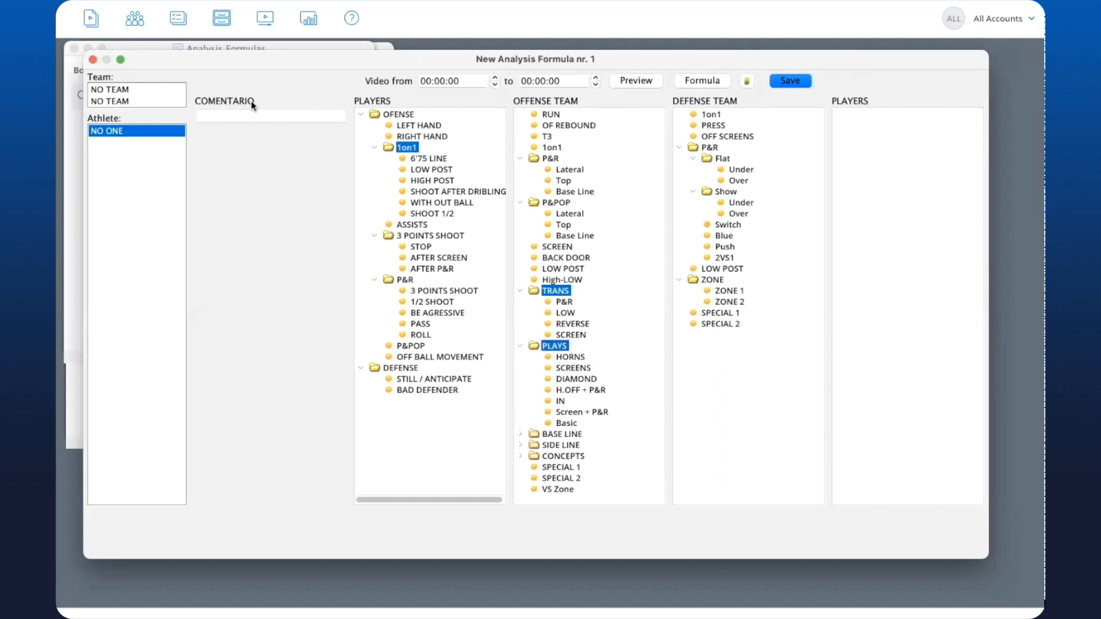
- Select the HORNS play, try out the comment HORNS SIDE in COMENTARIO, and clear the comment again
{"action": "left_click", "coordinate": [247, 113]}
{"action": "type", "text": "HORNS"}
{"action": "left_click", "coordinate": [578, 356]}
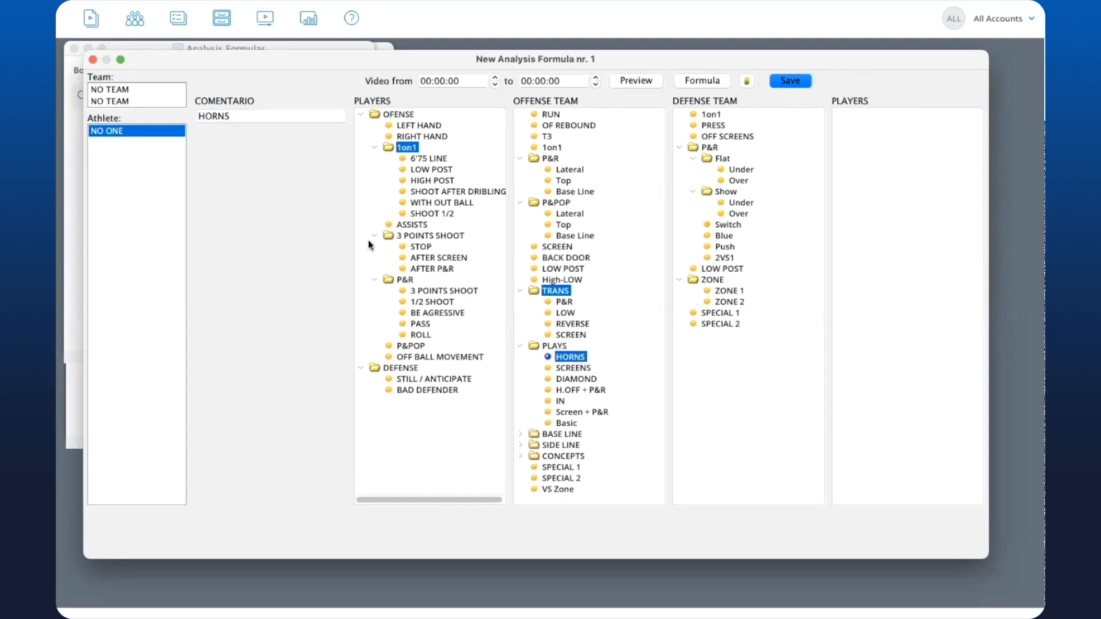
{"action": "left_click", "coordinate": [278, 109]}
{"action": "type", "text": "SIDE"}
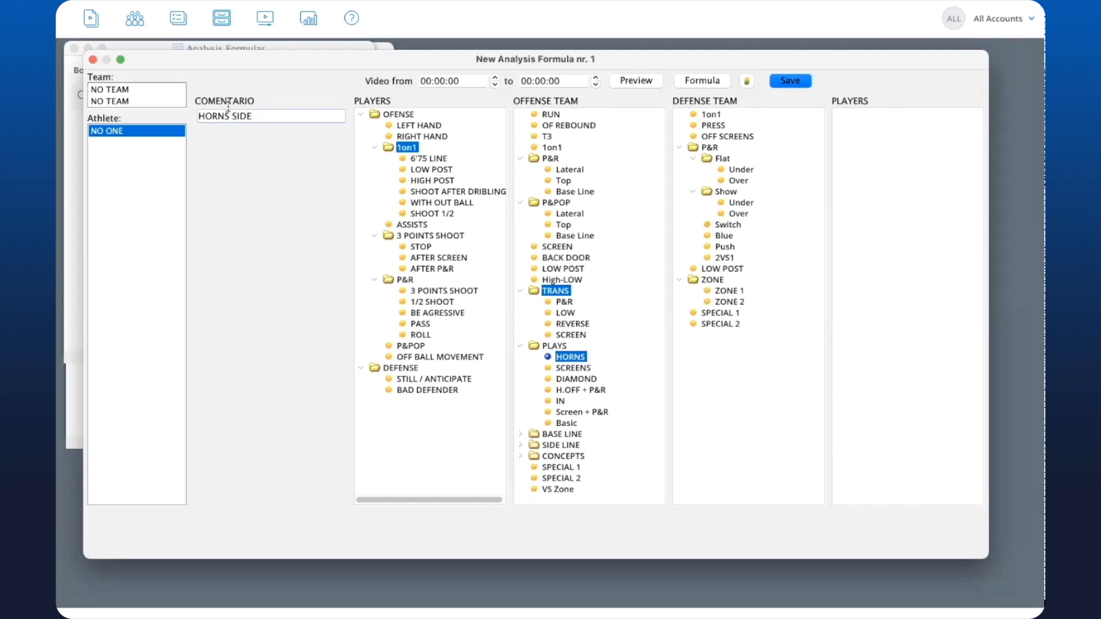
{"action": "triple_click", "coordinate": [275, 115]}
{"action": "key", "text": "BackSpace"}
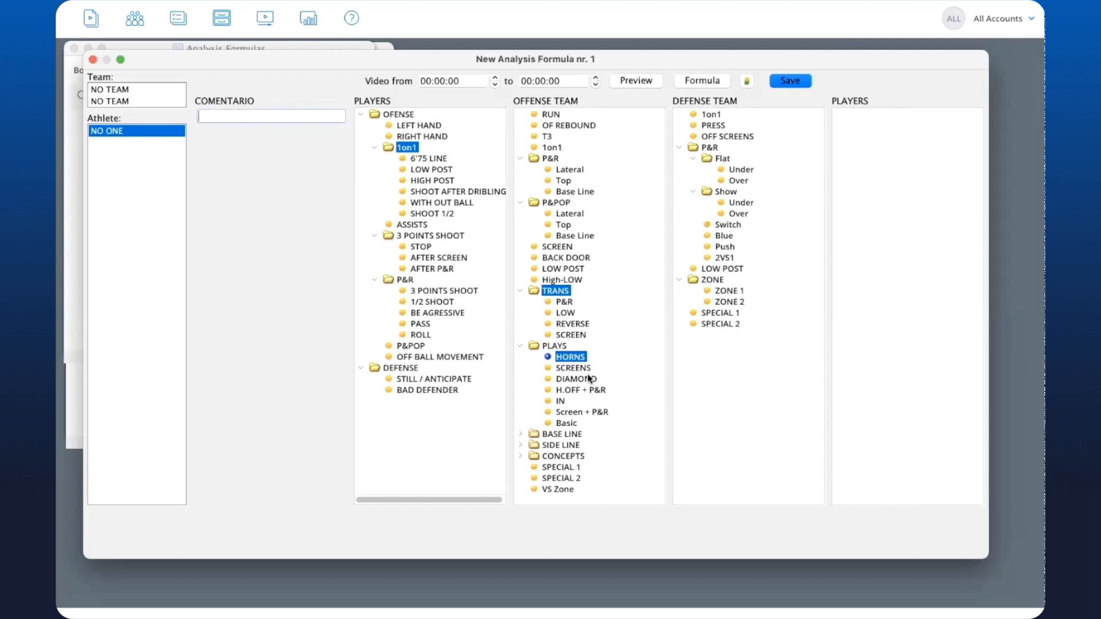
- Look through the BASE LINE and SIDE LINE folders in the OFFENSE TEAM tree and collapse them again
{"action": "left_click", "coordinate": [521, 434]}
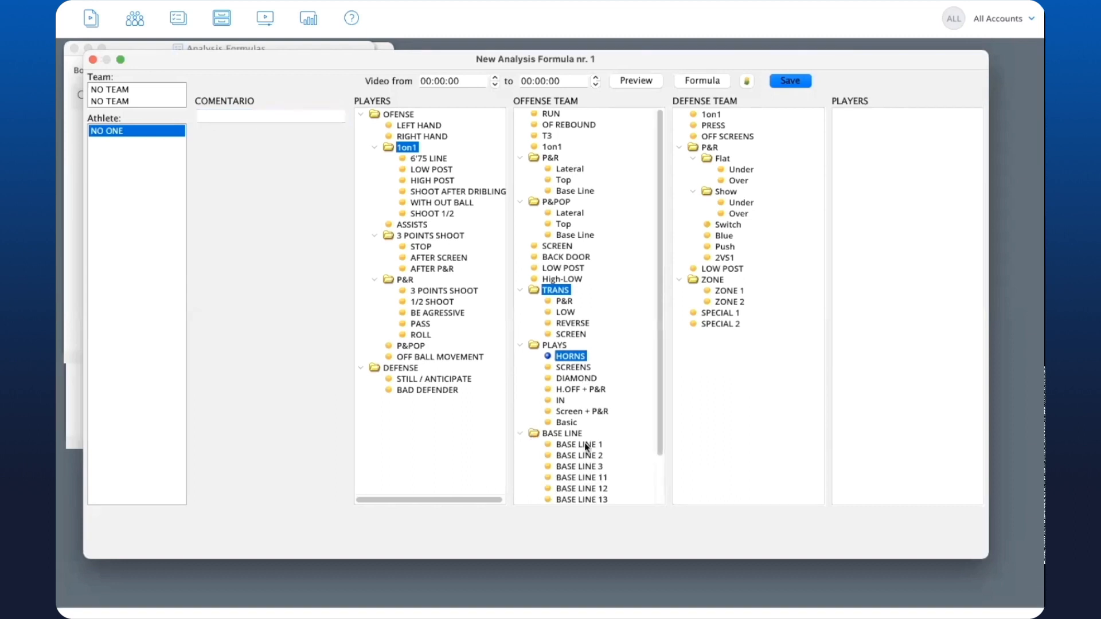
{"action": "left_click", "coordinate": [520, 435]}
{"action": "left_click", "coordinate": [521, 445]}
{"action": "scroll", "coordinate": [582, 453], "scroll_direction": "down", "scroll_amount": 1}
{"action": "left_click", "coordinate": [522, 422]}
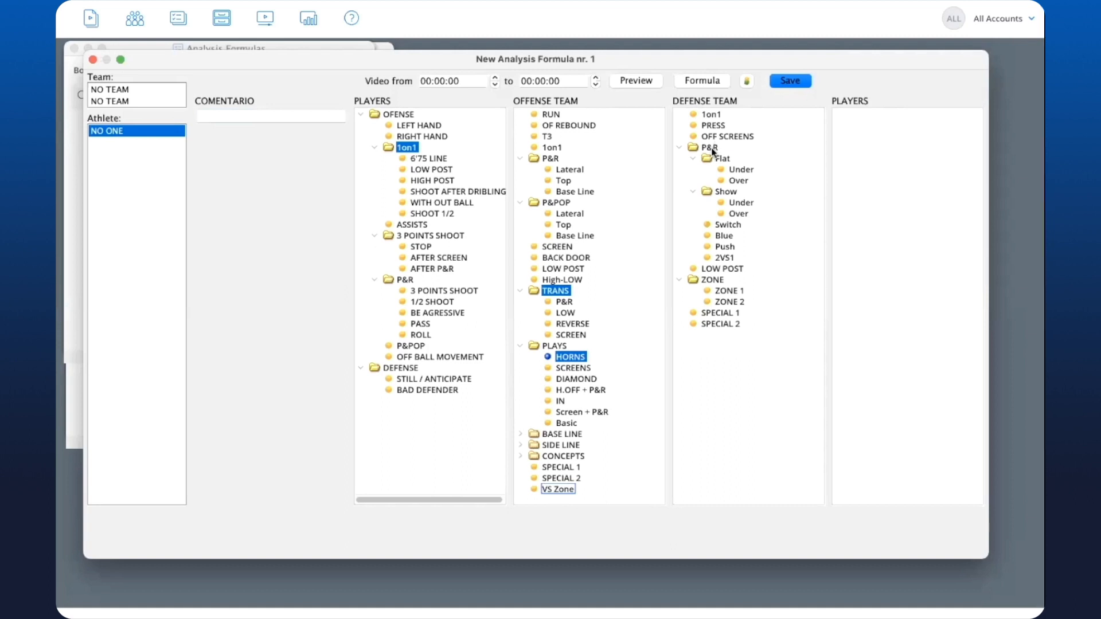
- Check the P&R folder in the DEFENSE TEAM tree, and select the OFF SCREENS and LOW POST tags
{"action": "left_click", "coordinate": [679, 148]}
{"action": "left_click", "coordinate": [679, 148]}
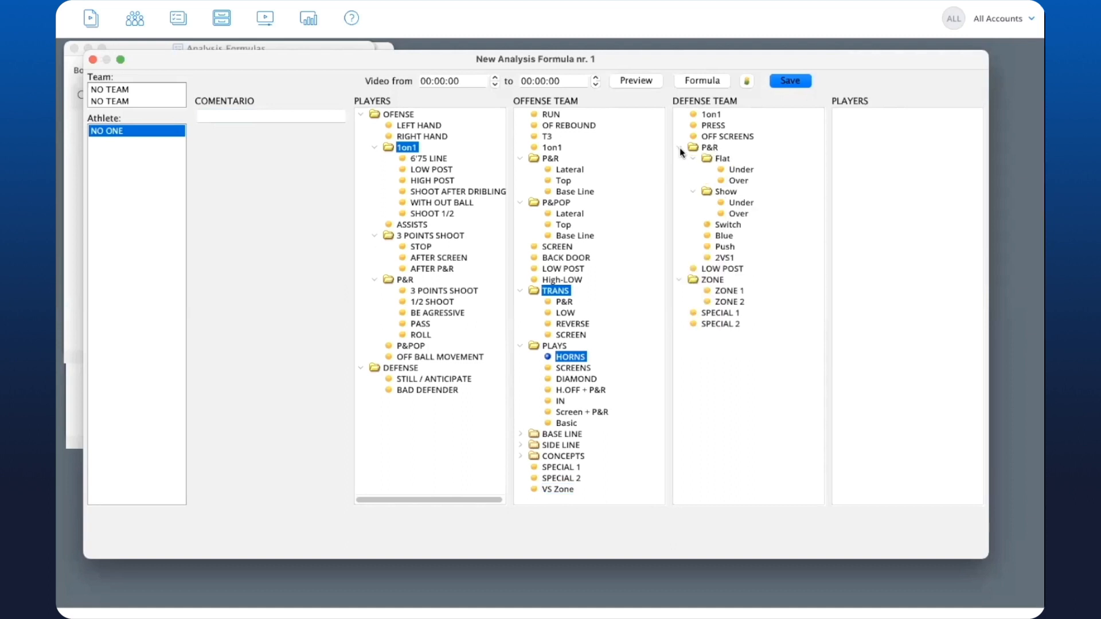
{"action": "left_click", "coordinate": [724, 125]}
{"action": "left_click", "coordinate": [726, 137]}
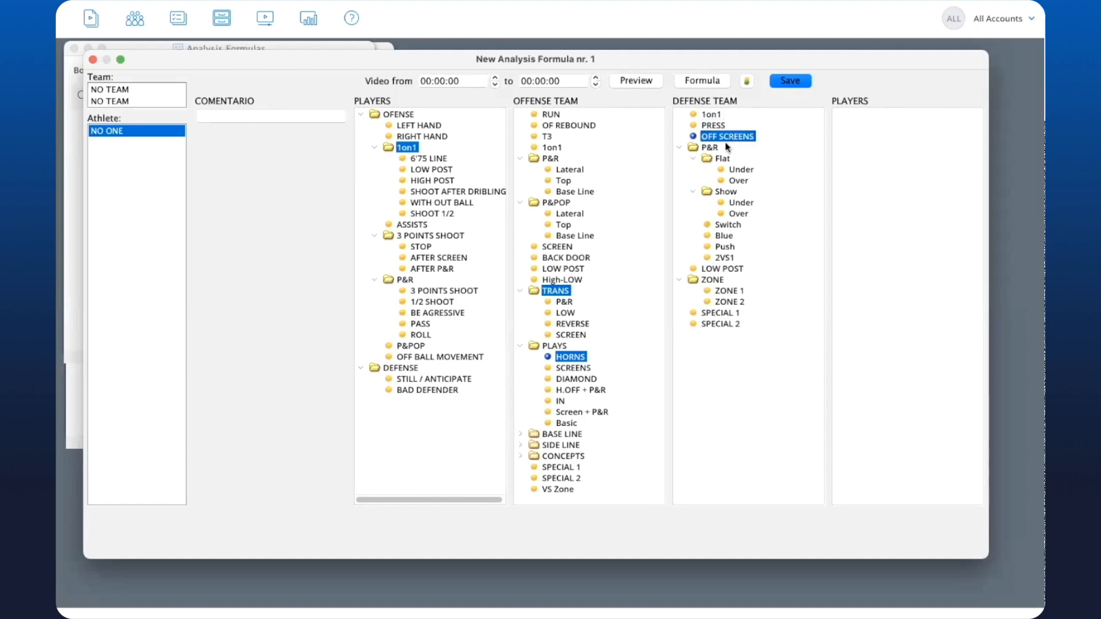
{"action": "left_click", "coordinate": [733, 270]}
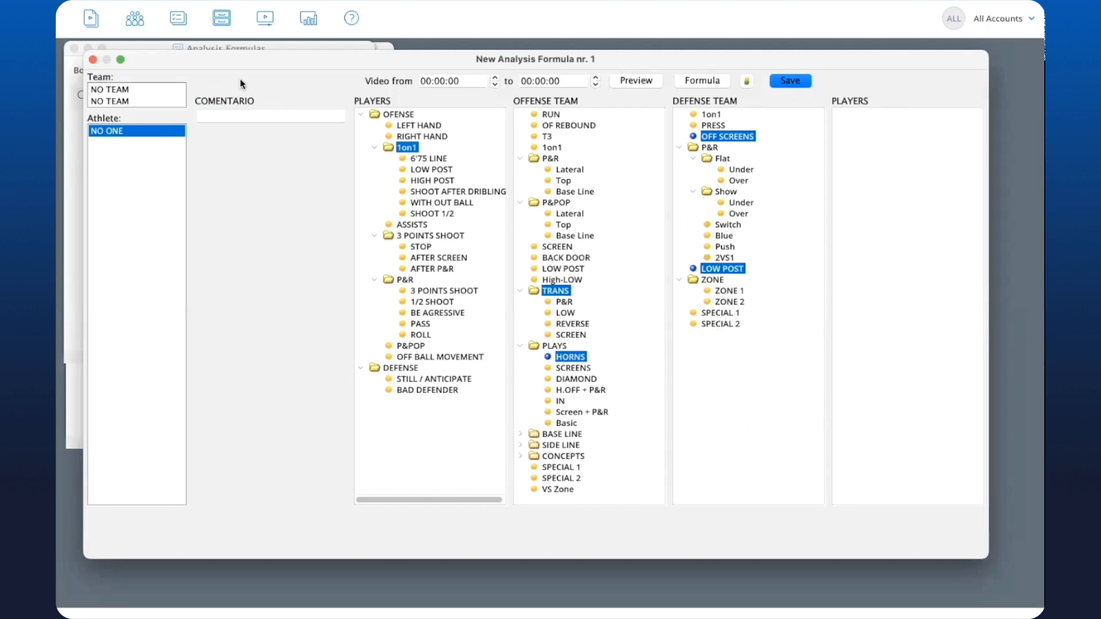
- Close the formula preview, the SCOUTING formula and the formulas list, and expand the 2021-22 folder under SCOUT
{"action": "left_click", "coordinate": [93, 60]}
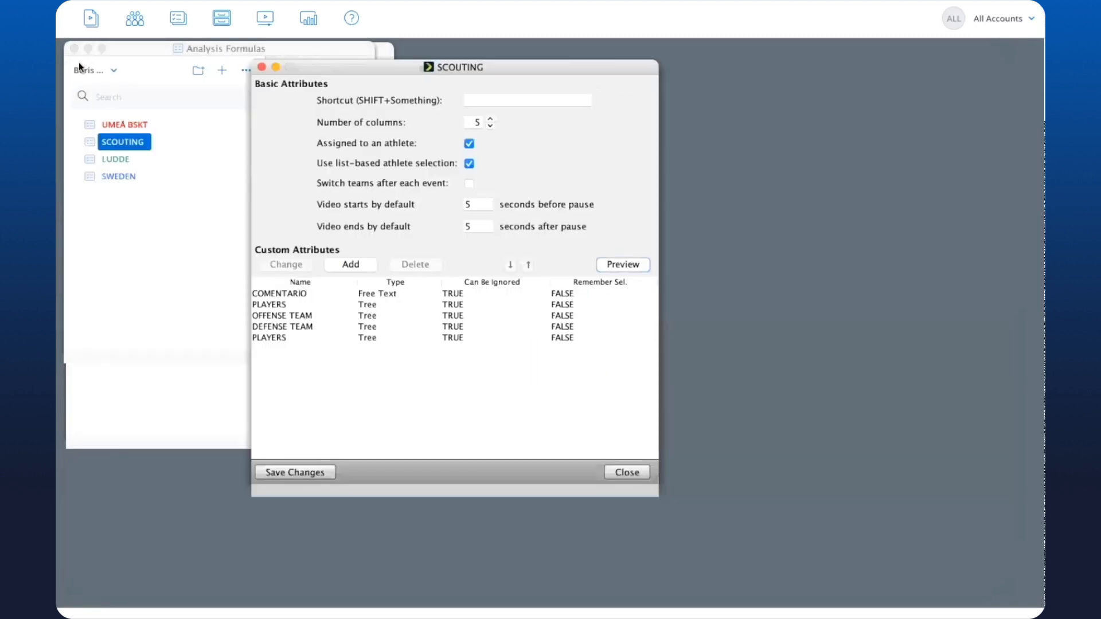
{"action": "left_click", "coordinate": [261, 69]}
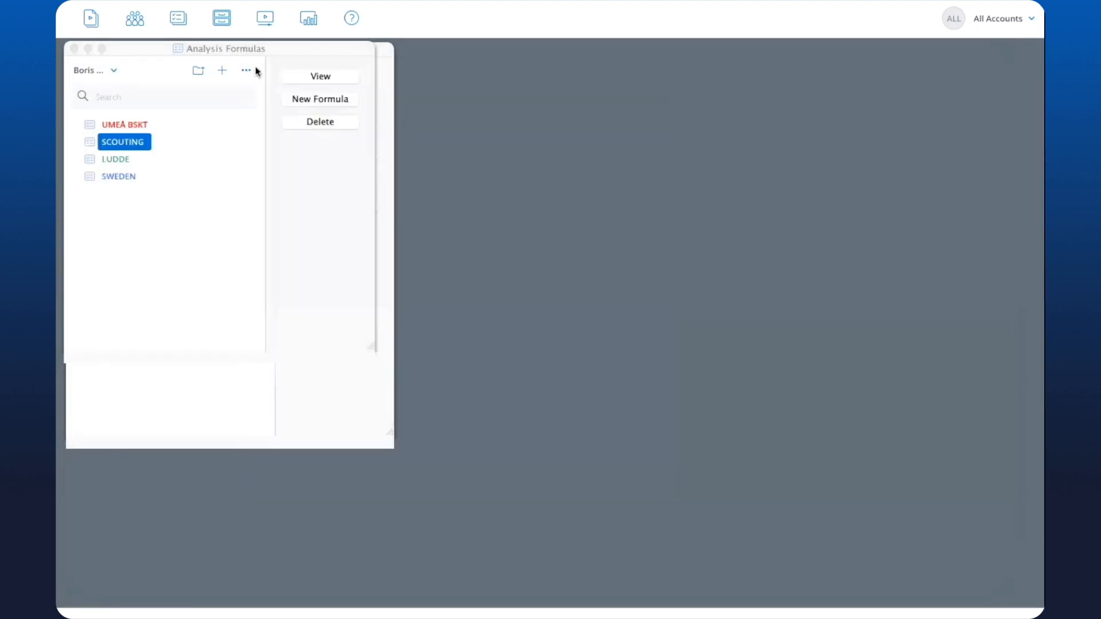
{"action": "left_click", "coordinate": [75, 49]}
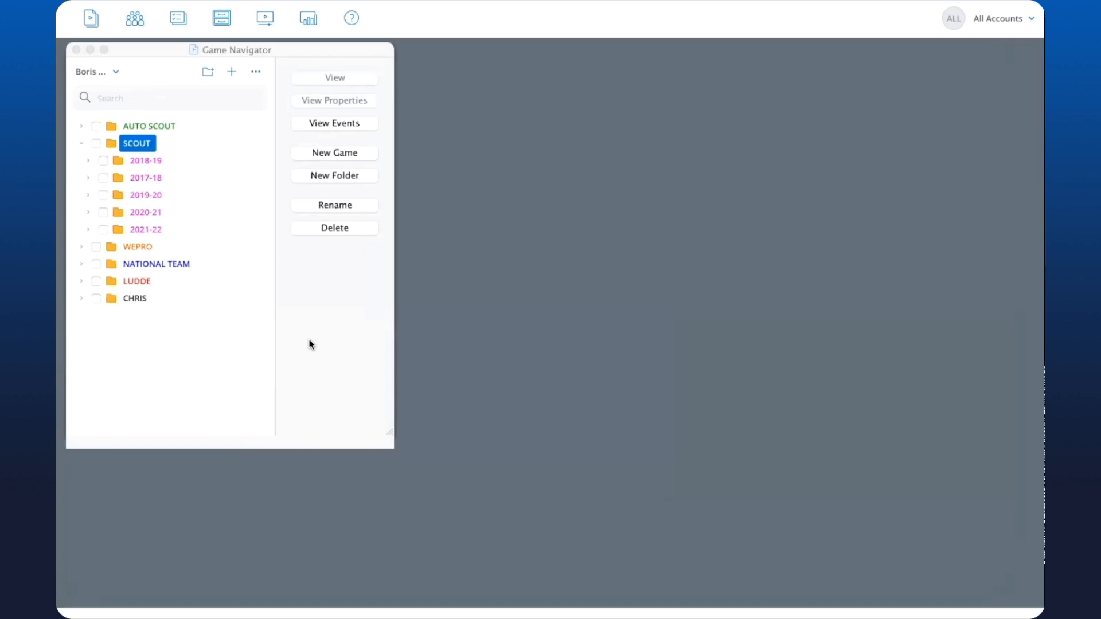
{"action": "left_click", "coordinate": [84, 227]}
{"action": "left_click", "coordinate": [87, 229]}
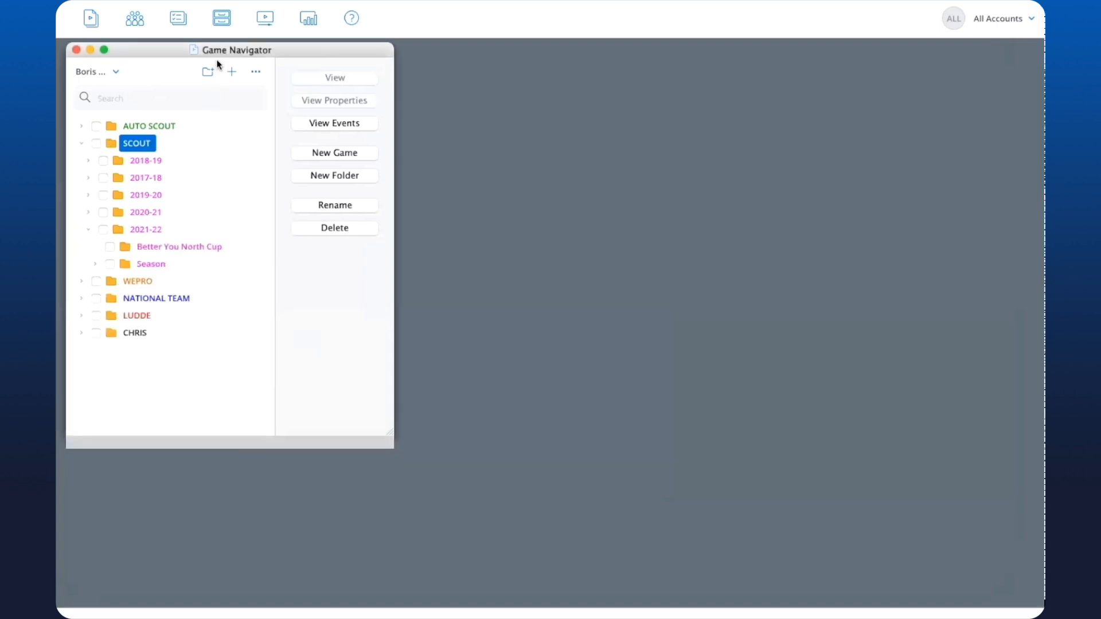
- Activate the UMEÅ BSKT analysis formula and close the formulas list
{"action": "left_click", "coordinate": [179, 19]}
{"action": "right_click", "coordinate": [119, 126]}
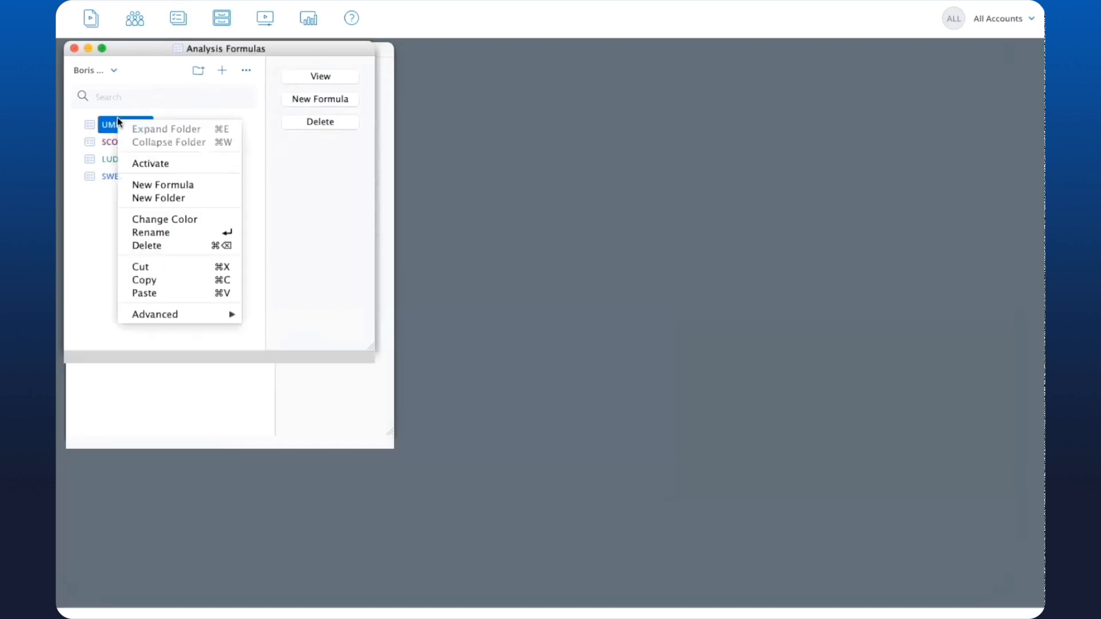
{"action": "left_click", "coordinate": [144, 164]}
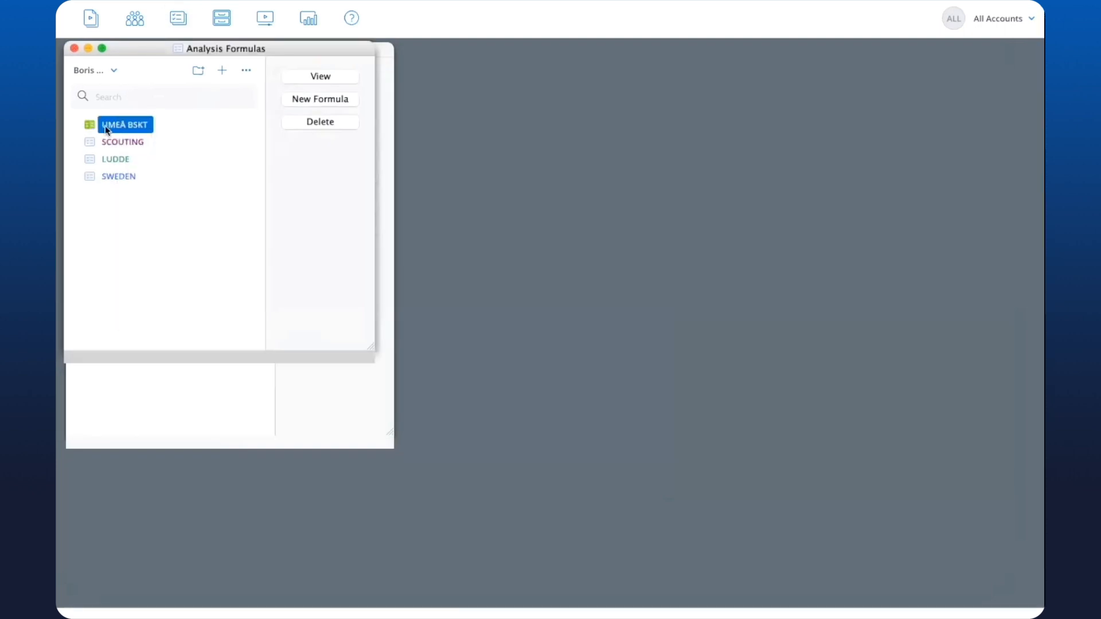
{"action": "left_click", "coordinate": [74, 48]}
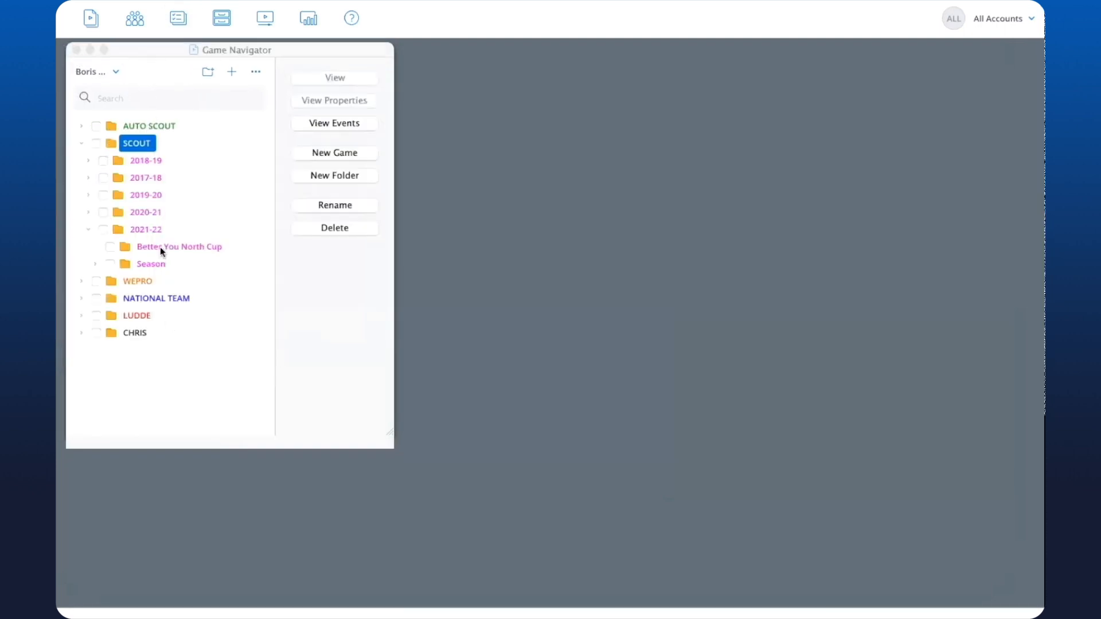
- Open the game 2- Umeå BSKT - Dolphins from the 2021-22 PlayOff folder in AUTO SCOUT, and take its event list out of full screen
{"action": "left_click", "coordinate": [82, 143]}
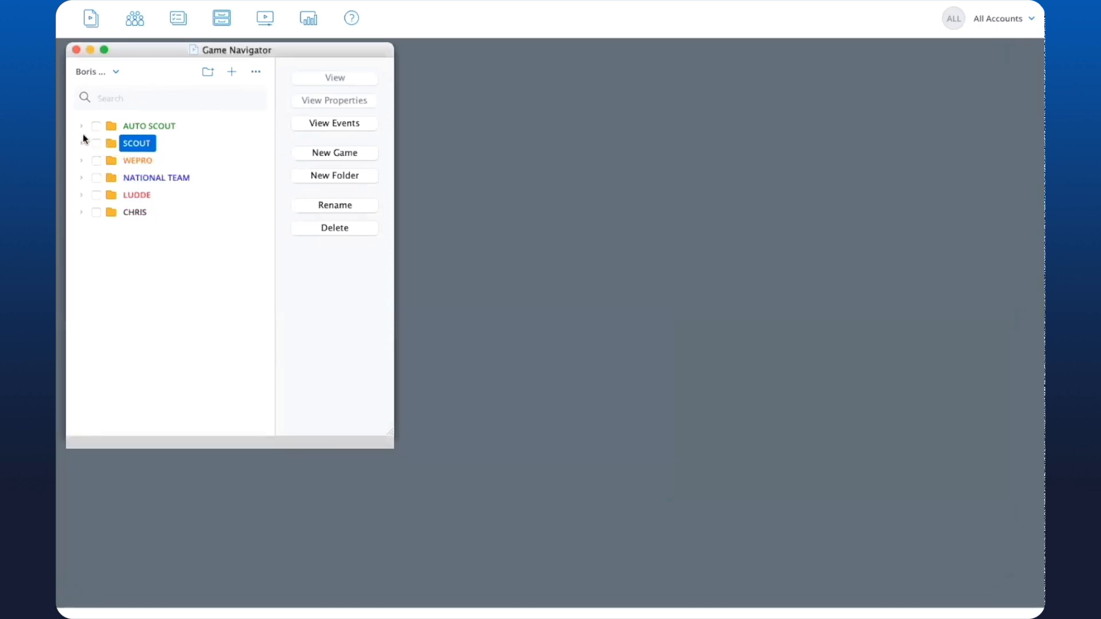
{"action": "left_click", "coordinate": [81, 127]}
{"action": "left_click", "coordinate": [88, 213]}
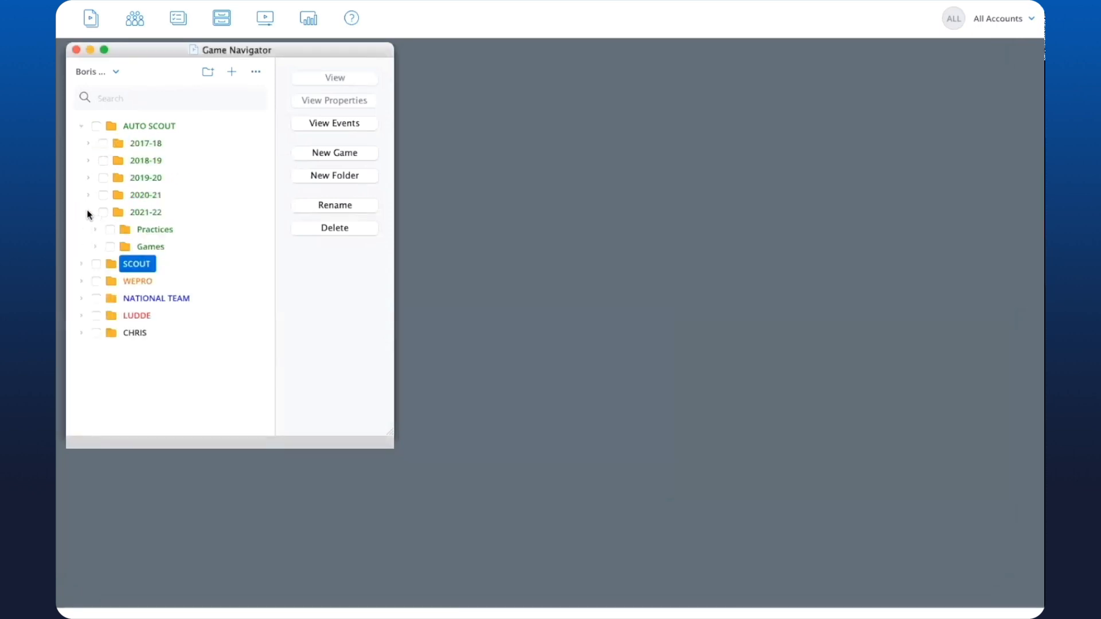
{"action": "left_click", "coordinate": [95, 247]}
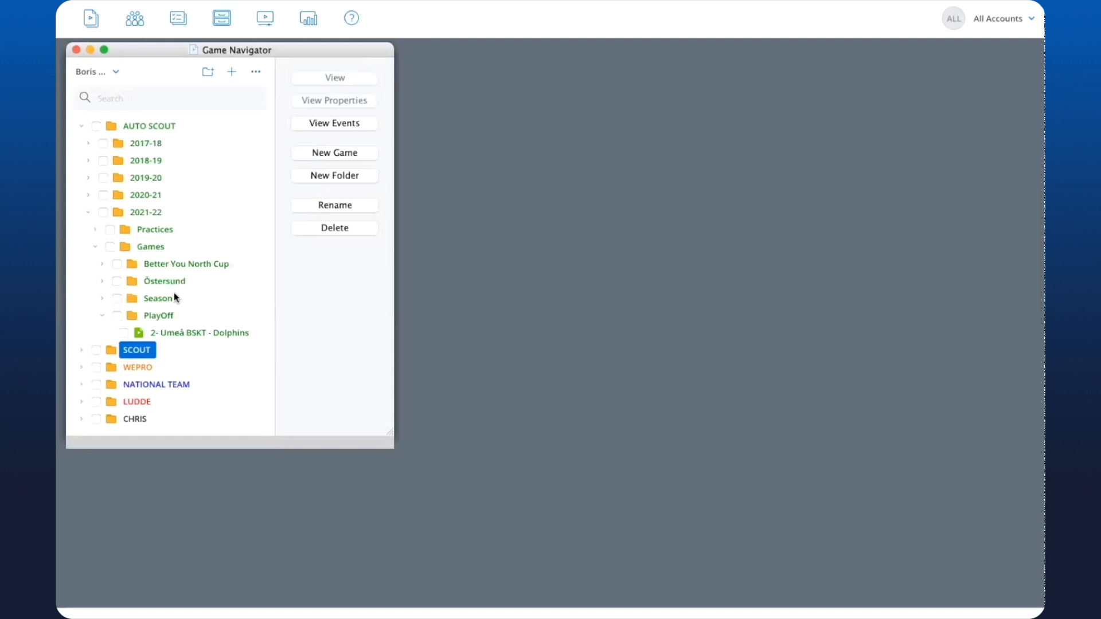
{"action": "left_click", "coordinate": [175, 294]}
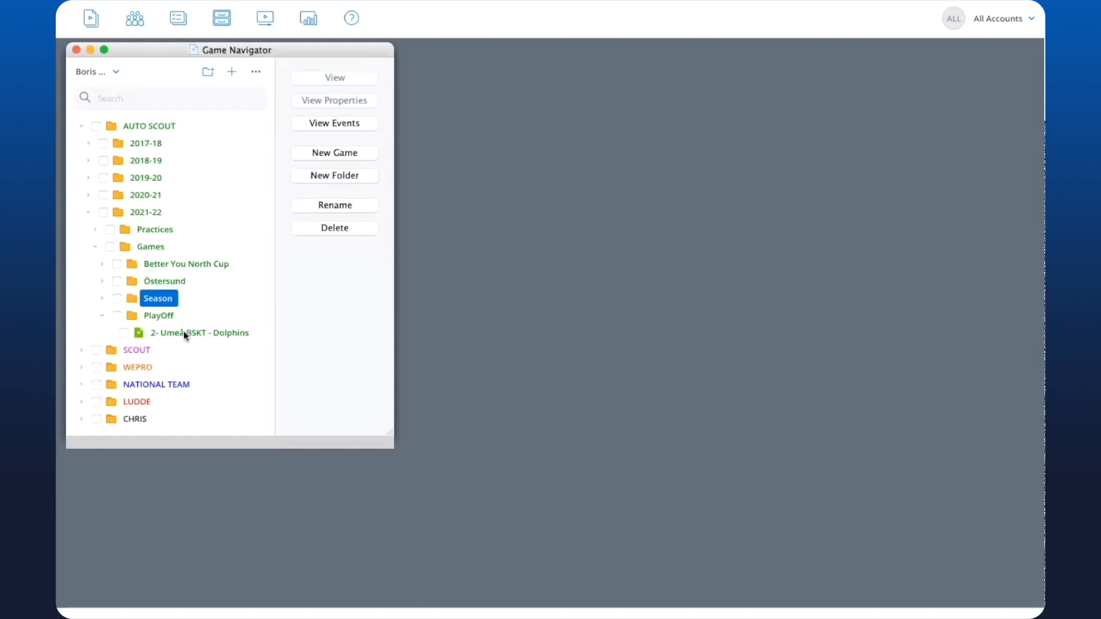
{"action": "left_click", "coordinate": [184, 333]}
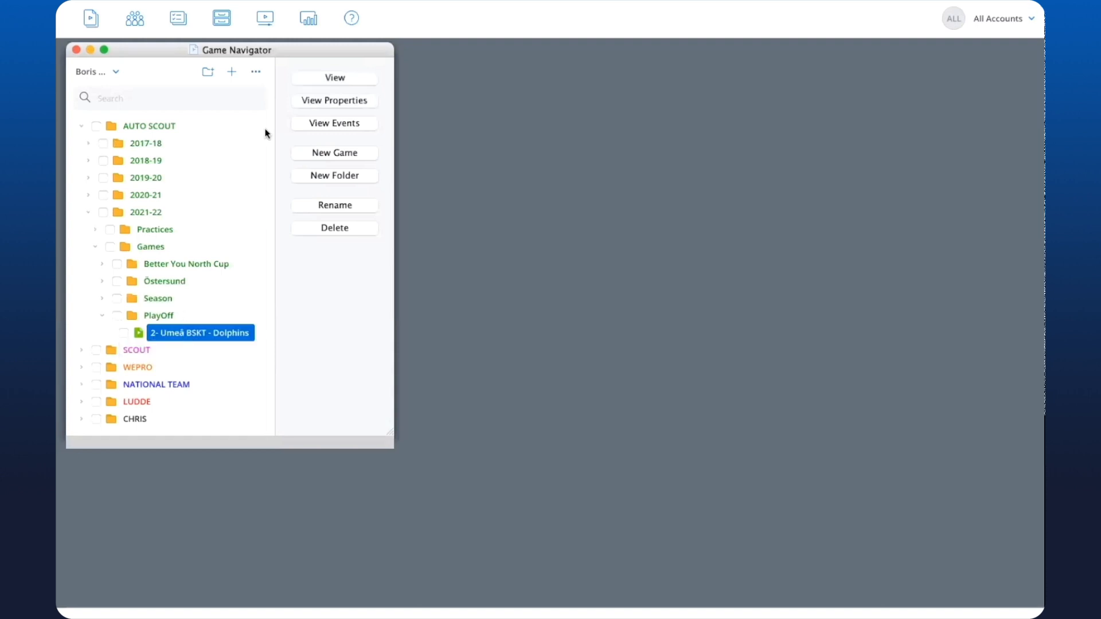
{"action": "left_click", "coordinate": [330, 80]}
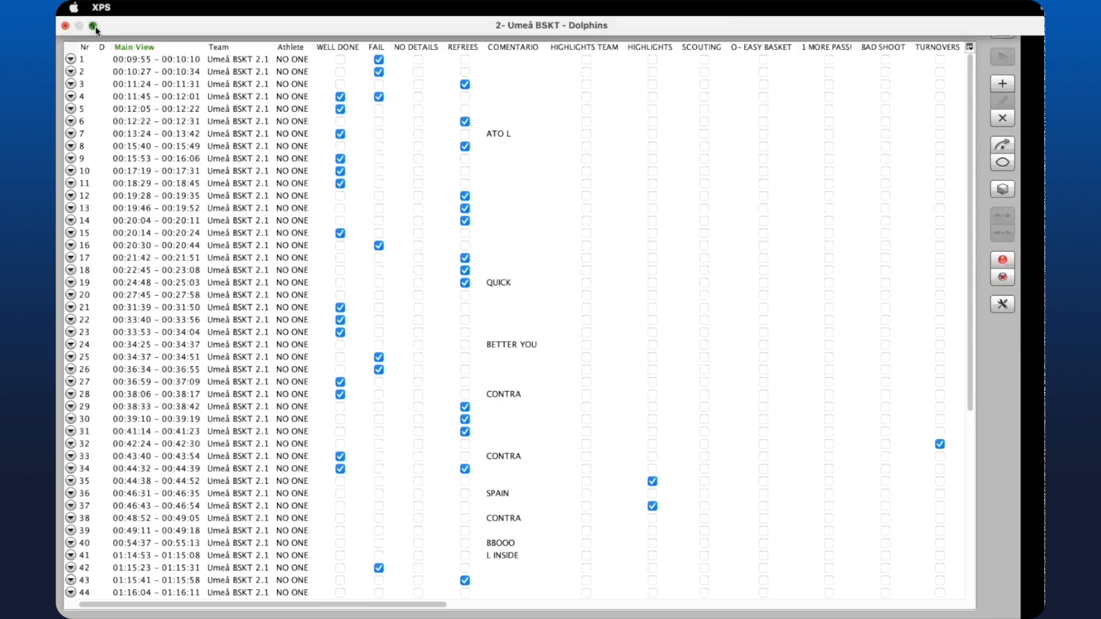
{"action": "left_click", "coordinate": [93, 26]}
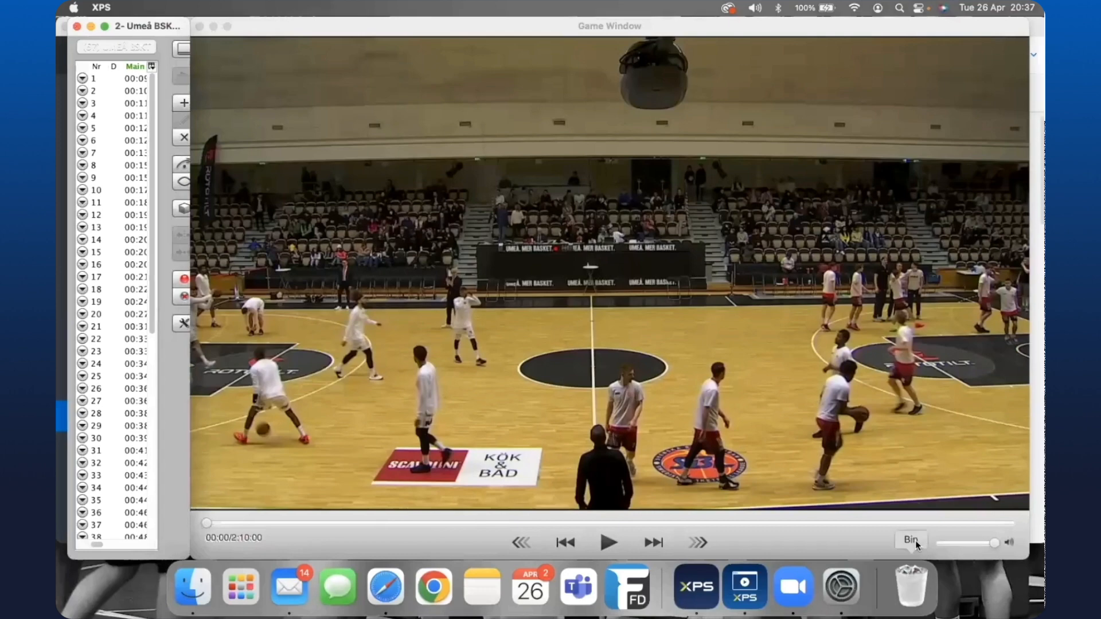
- Mute the game video and mark a new UMEÅ BSKT event from 00:15:23 to 00:15:34
{"action": "left_click", "coordinate": [924, 543]}
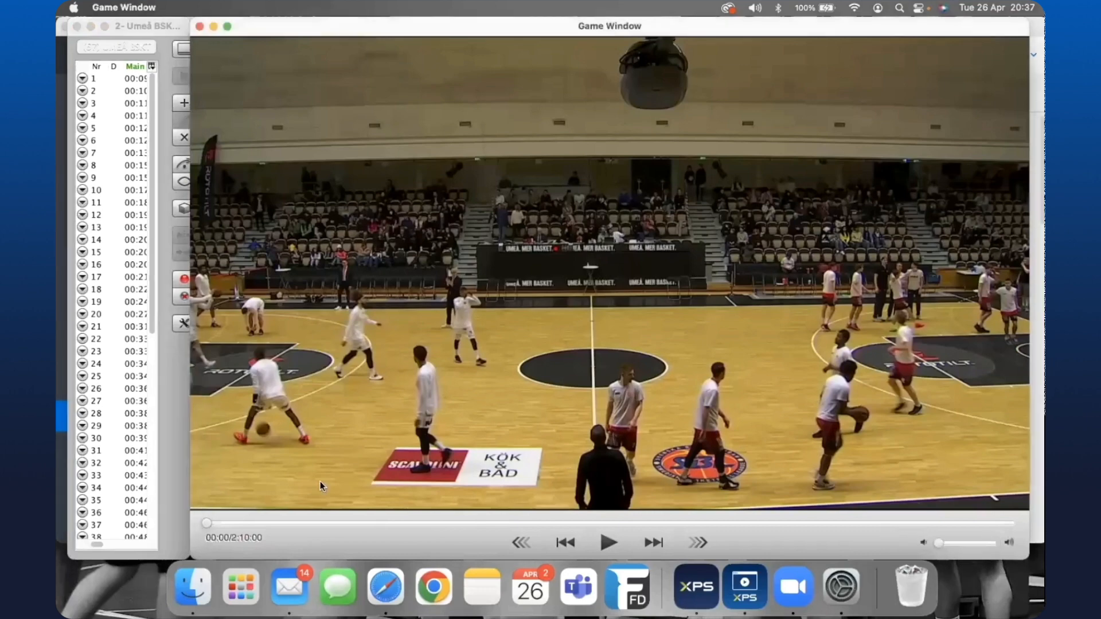
{"action": "left_click", "coordinate": [299, 523]}
{"action": "key", "text": "space"}
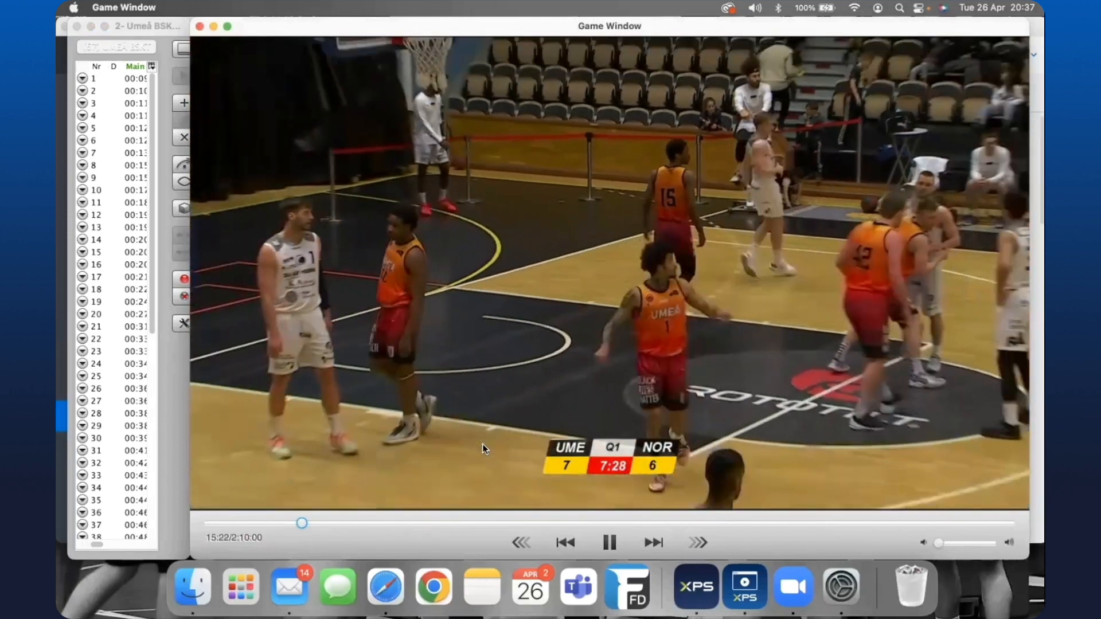
{"action": "key", "text": "space"}
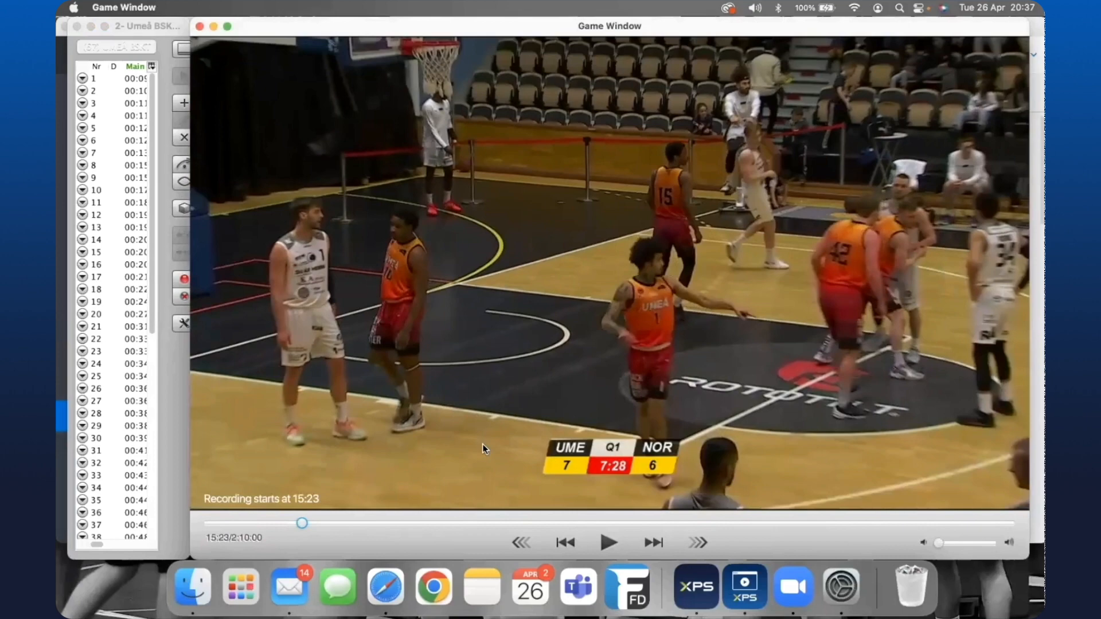
{"action": "key", "text": "space"}
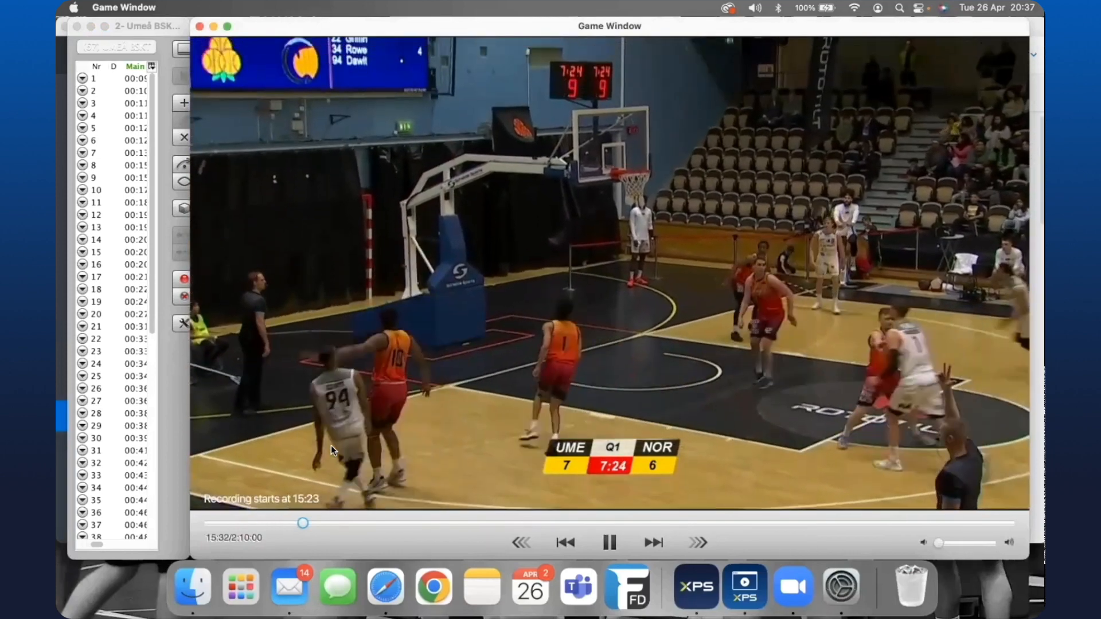
{"action": "key", "text": "space"}
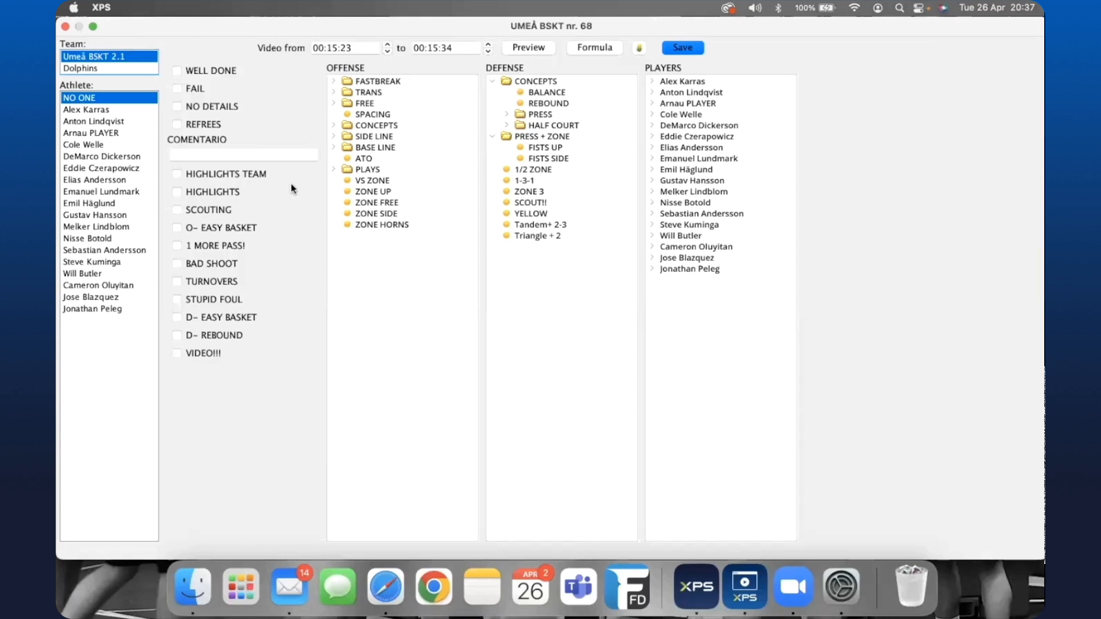
- Expand FASTBREAK, TRANS and FREE in the OFFENSE tree, select the SIDE and MOTION tags, and collapse TRANS
{"action": "left_click", "coordinate": [333, 82]}
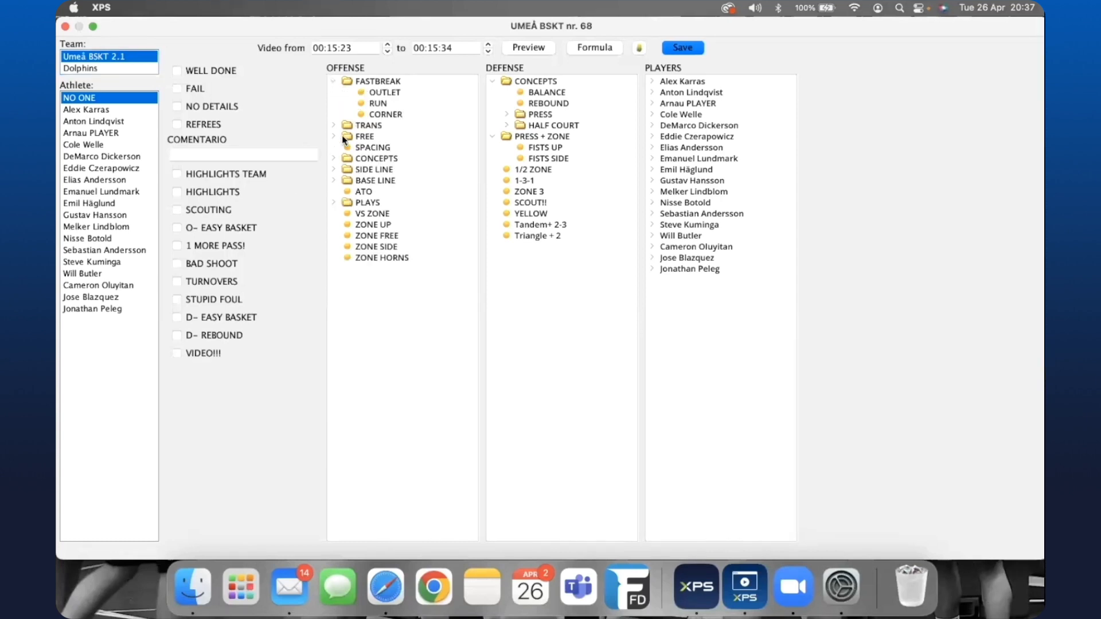
{"action": "left_click", "coordinate": [334, 126]}
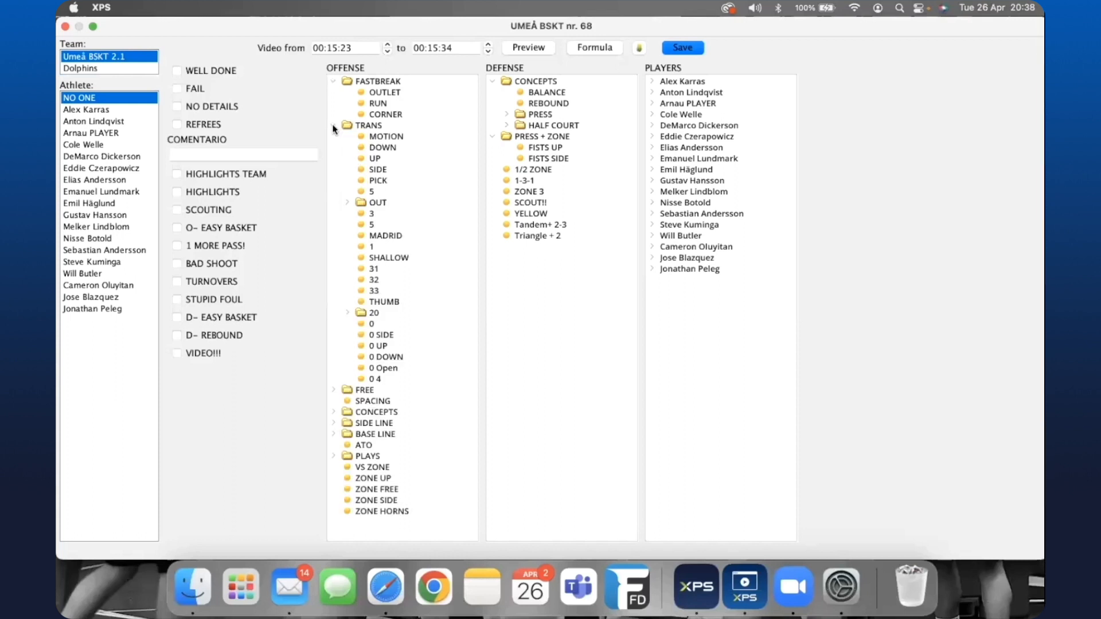
{"action": "left_click", "coordinate": [335, 389]}
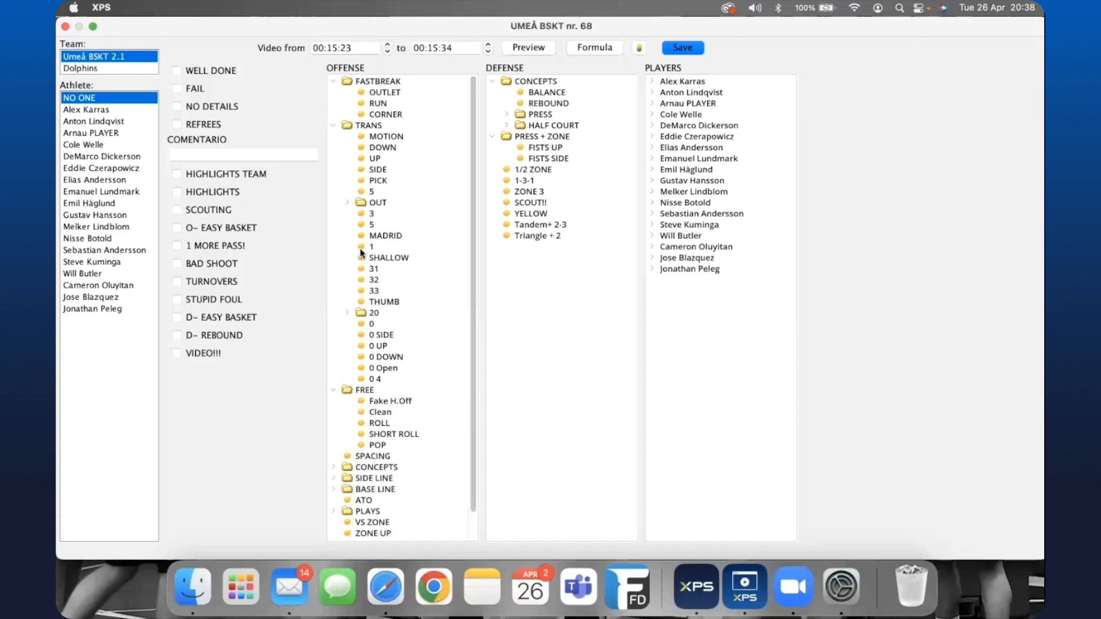
{"action": "left_click", "coordinate": [378, 170]}
{"action": "left_click", "coordinate": [377, 136]}
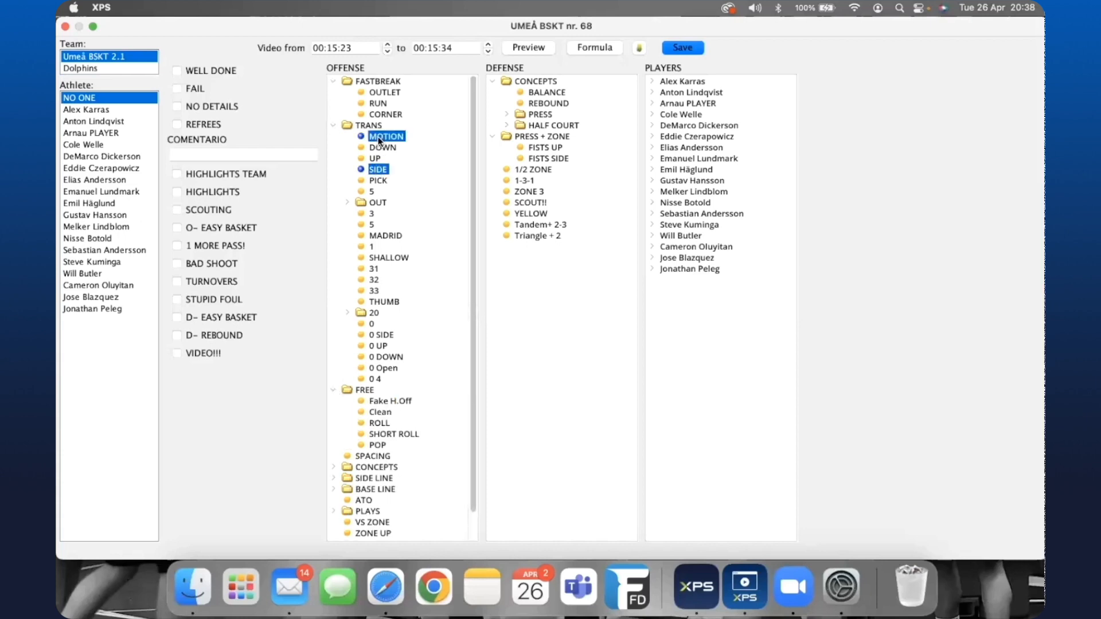
{"action": "left_click", "coordinate": [373, 126]}
{"action": "left_click", "coordinate": [332, 126]}
- Select 1on1 and SPLIT (1-2) in the OFFENSE CONCEPTS folder, and RED in the P&R folder of DEFENSE HALF COURT
{"action": "left_click", "coordinate": [333, 213]}
{"action": "left_click", "coordinate": [380, 225]}
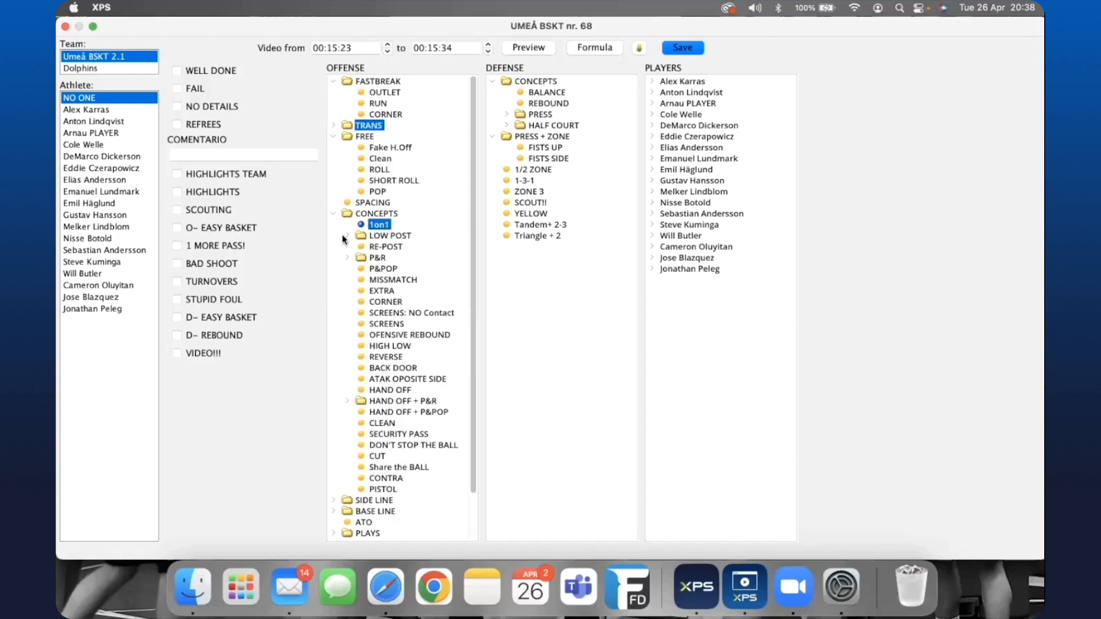
{"action": "left_click", "coordinate": [347, 236]}
{"action": "left_click", "coordinate": [409, 247]}
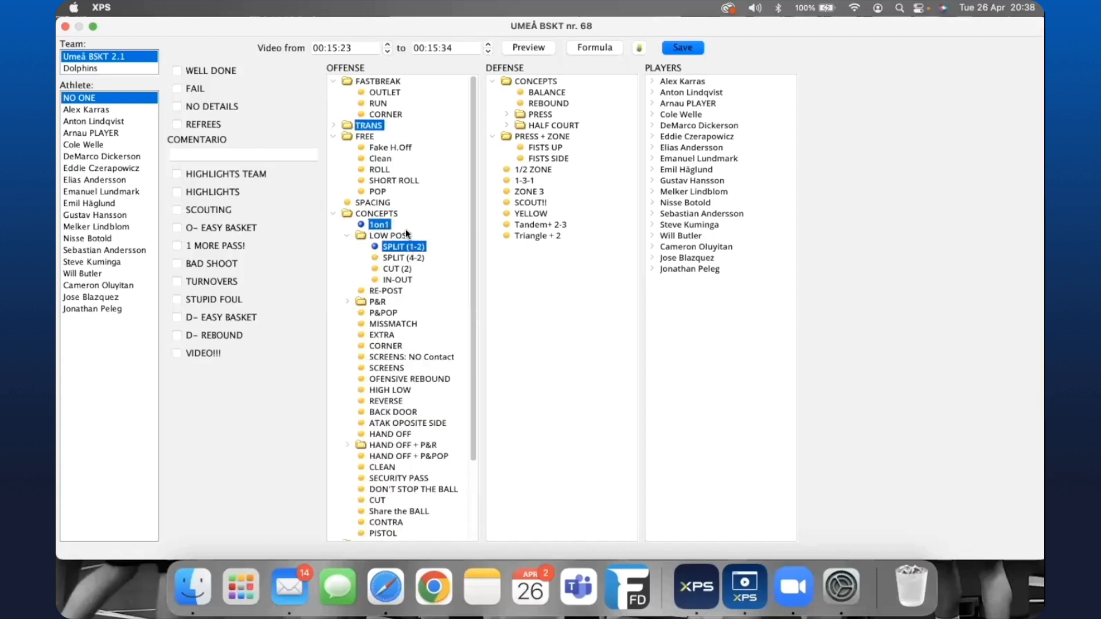
{"action": "left_click", "coordinate": [346, 302]}
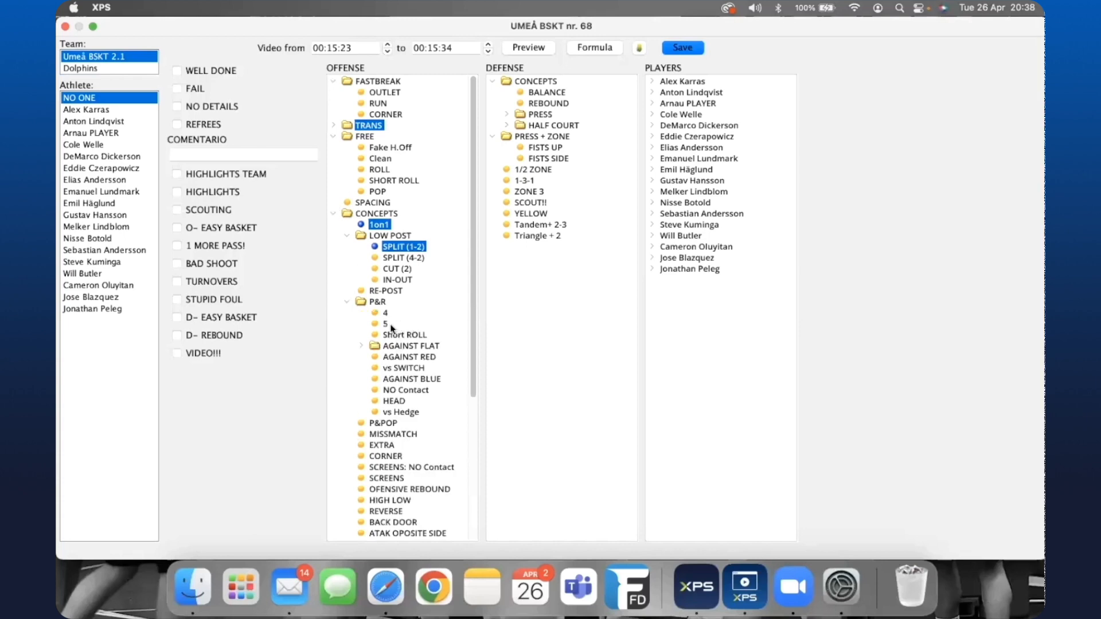
{"action": "left_click", "coordinate": [508, 126]}
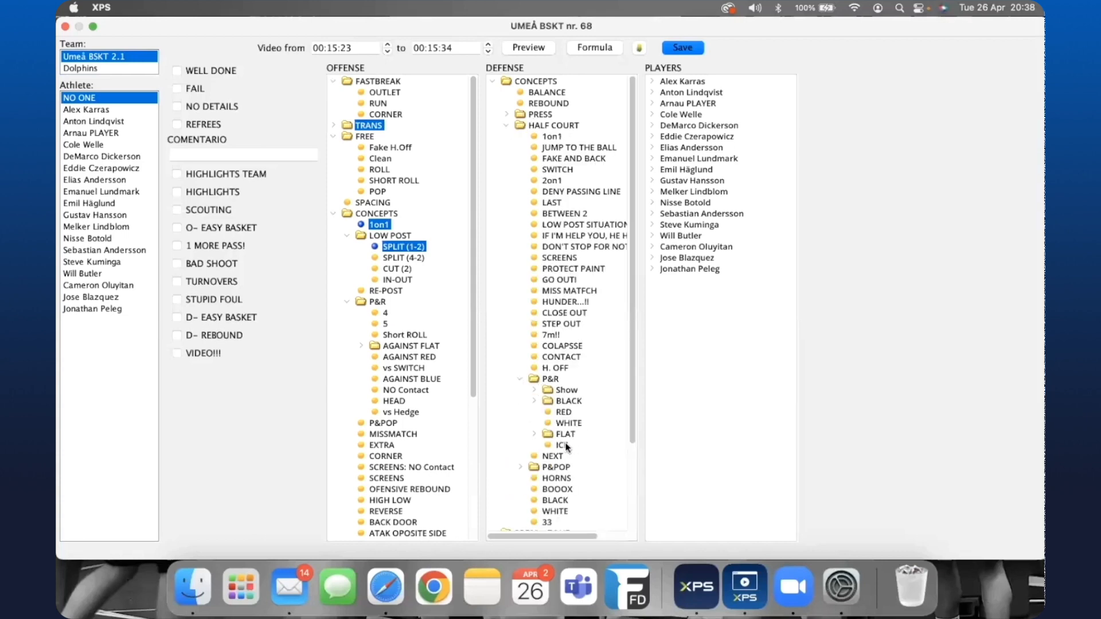
{"action": "left_click", "coordinate": [564, 412]}
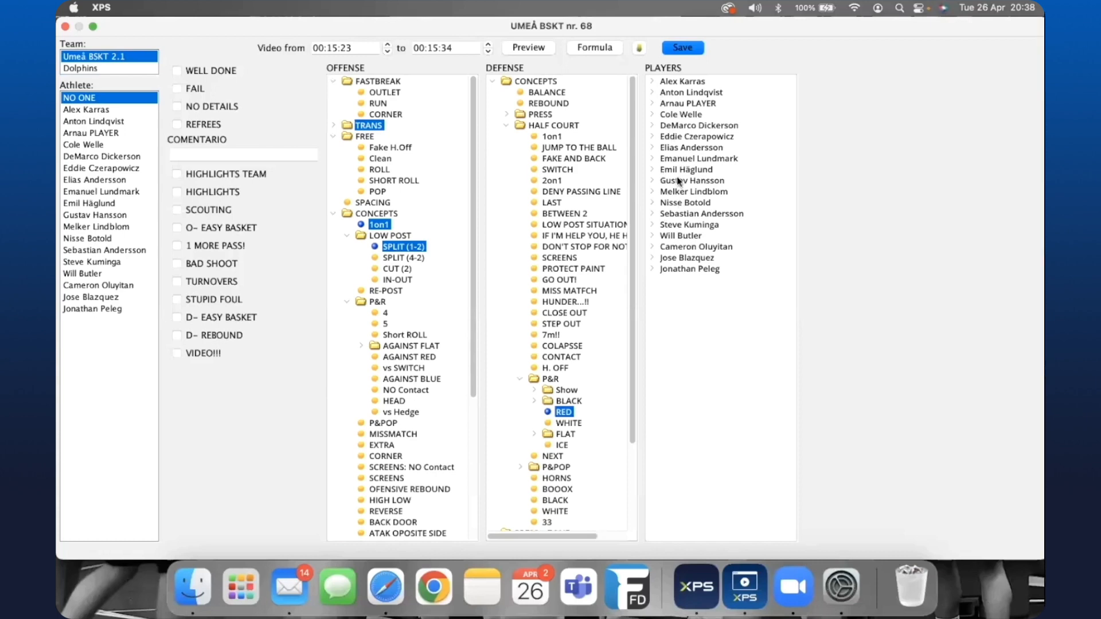
- Rate the defense of the fourth-from-last player in PLAYERS as Well Done, and check WELL DONE and VIDEO!!! for the event
{"action": "left_click", "coordinate": [652, 236]}
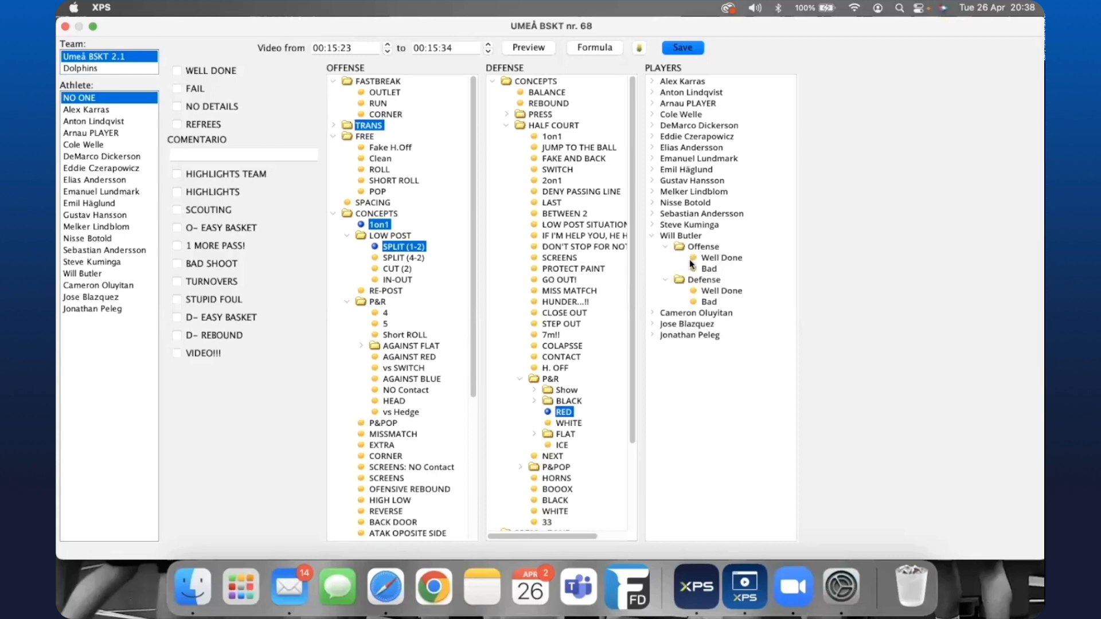
{"action": "left_click", "coordinate": [713, 292]}
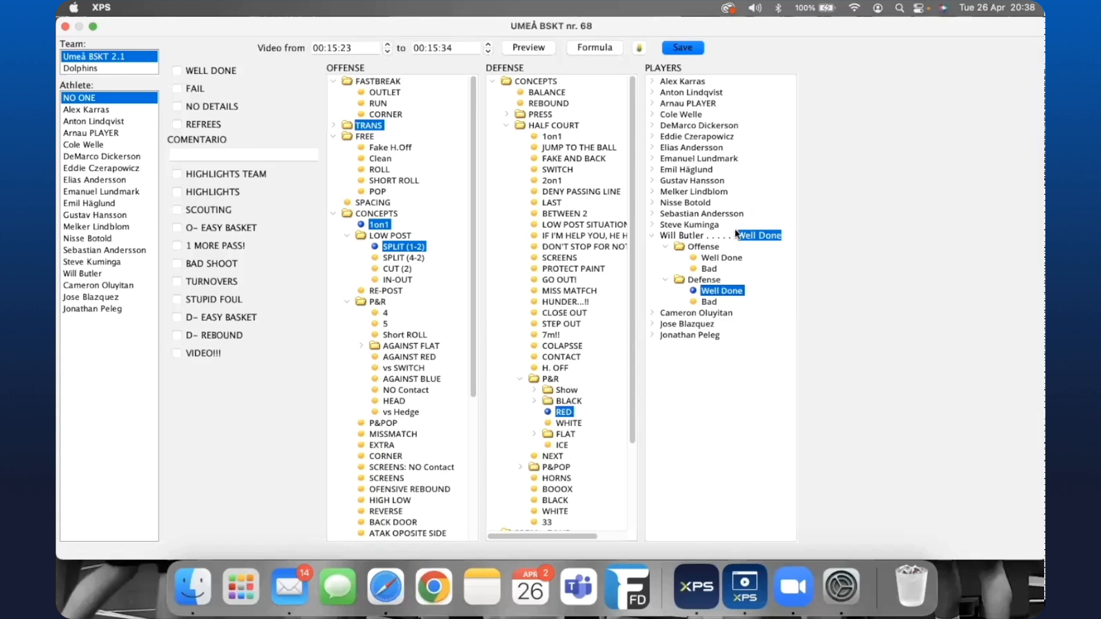
{"action": "left_click", "coordinate": [177, 72]}
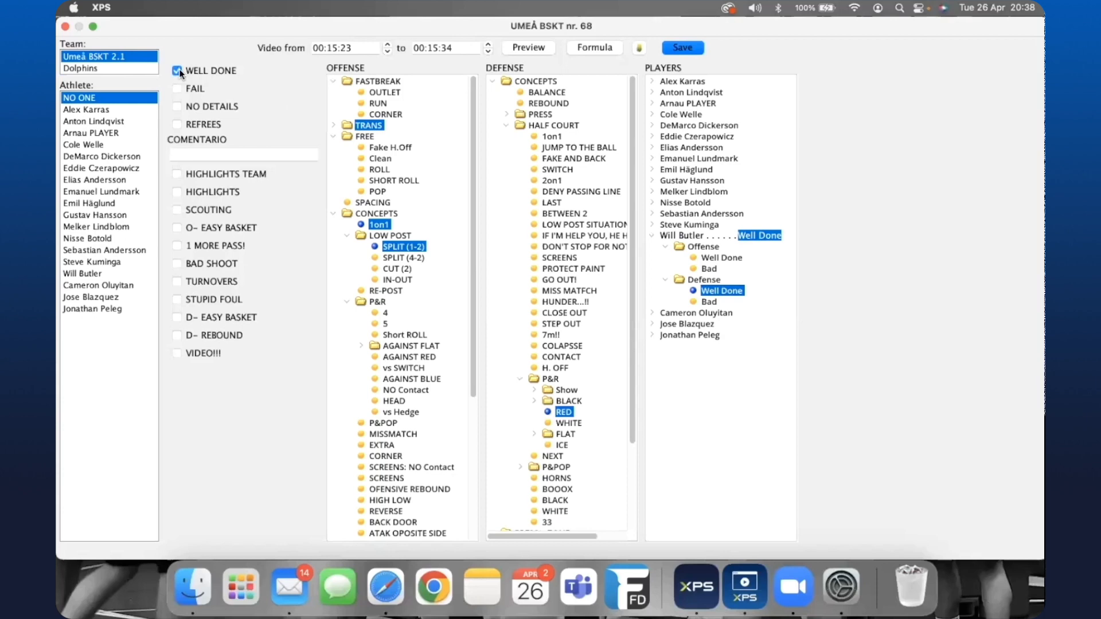
{"action": "left_click", "coordinate": [177, 353]}
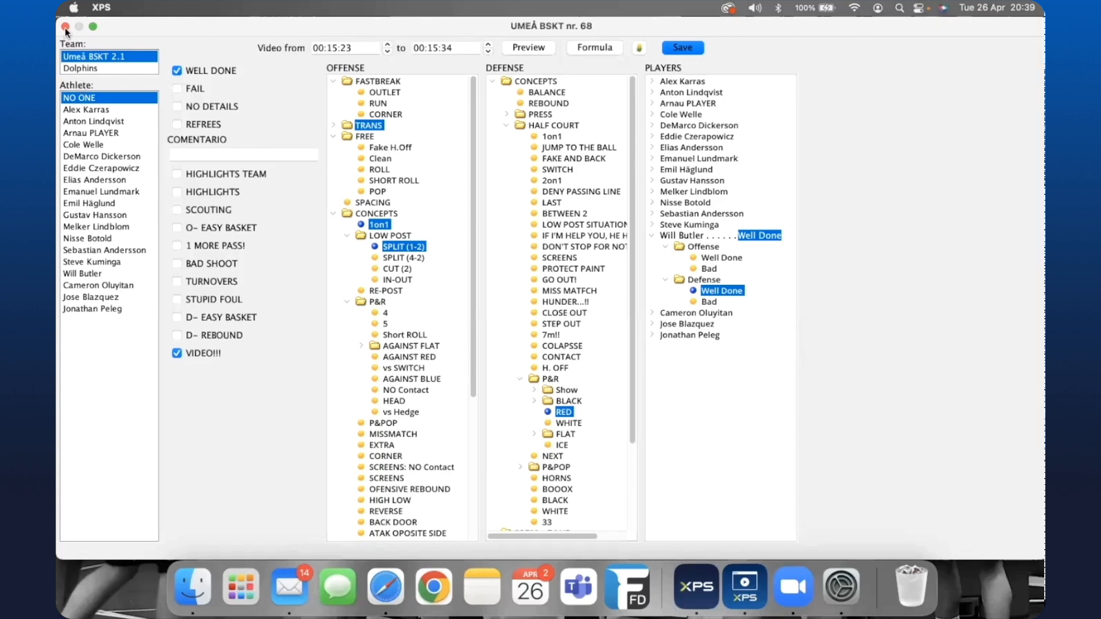
- Collapse the HALF COURT, FREE and CONCEPTS folders, and close the event without saving it
{"action": "left_click", "coordinate": [505, 124]}
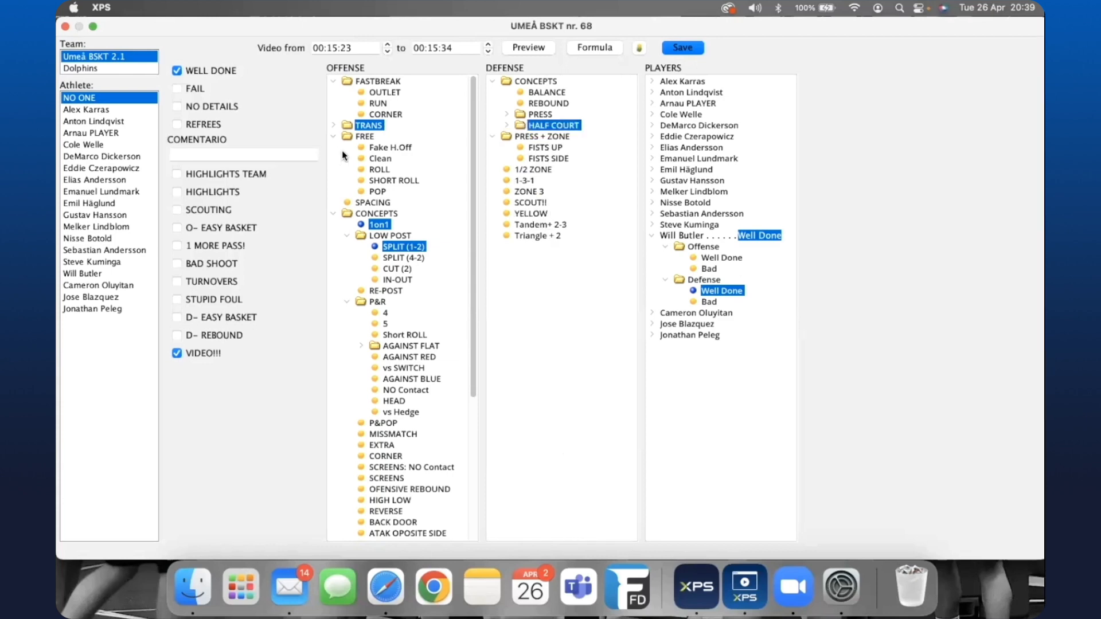
{"action": "left_click", "coordinate": [332, 131]}
{"action": "left_click", "coordinate": [333, 155]}
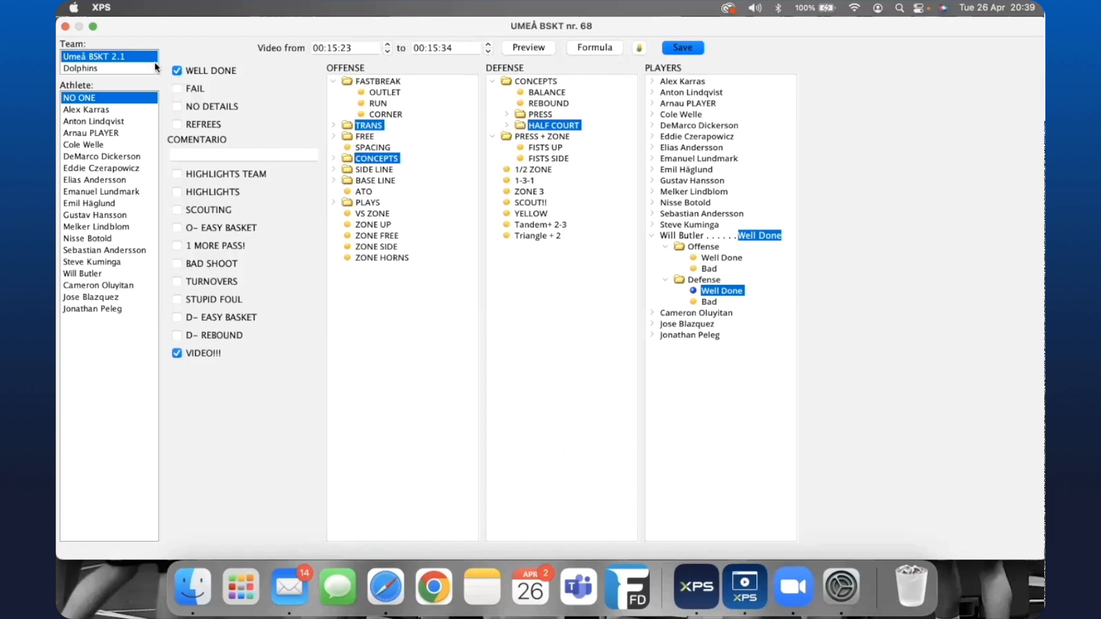
{"action": "left_click", "coordinate": [65, 27]}
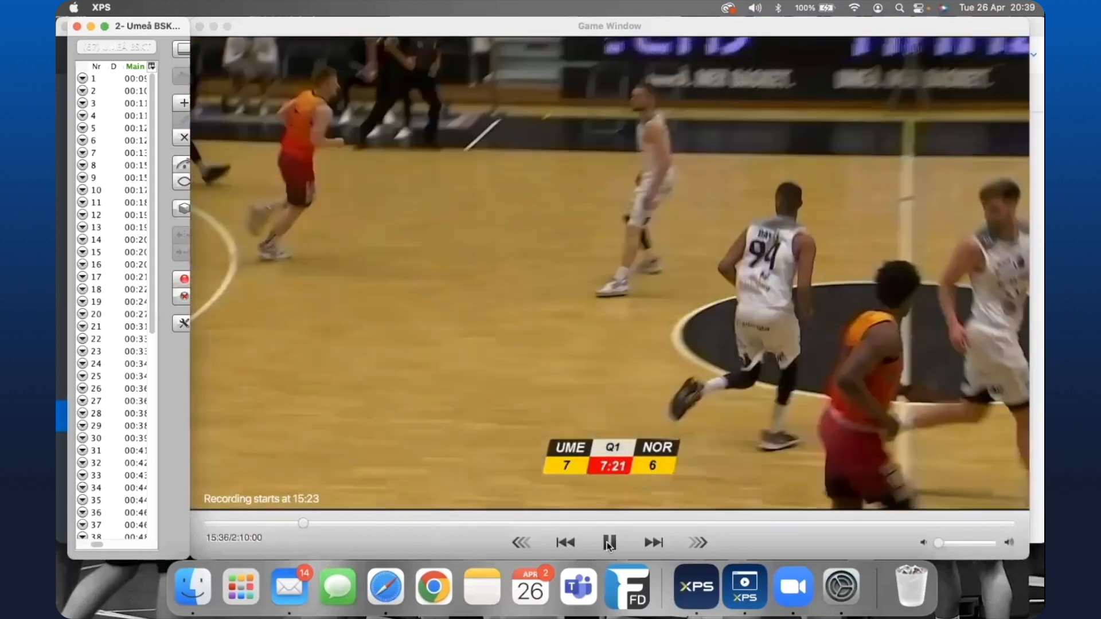
- Pause and close the game video, and open the events of 2- Umeå BSKT - Dolphins
{"action": "left_click", "coordinate": [607, 329]}
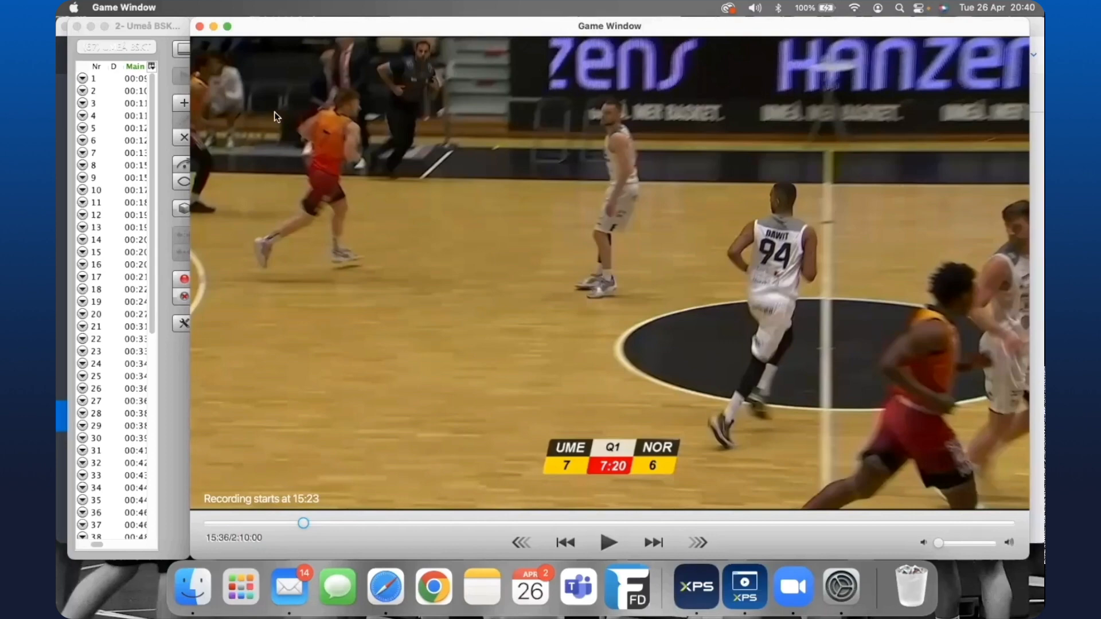
{"action": "left_click", "coordinate": [200, 28]}
{"action": "left_click", "coordinate": [352, 60]}
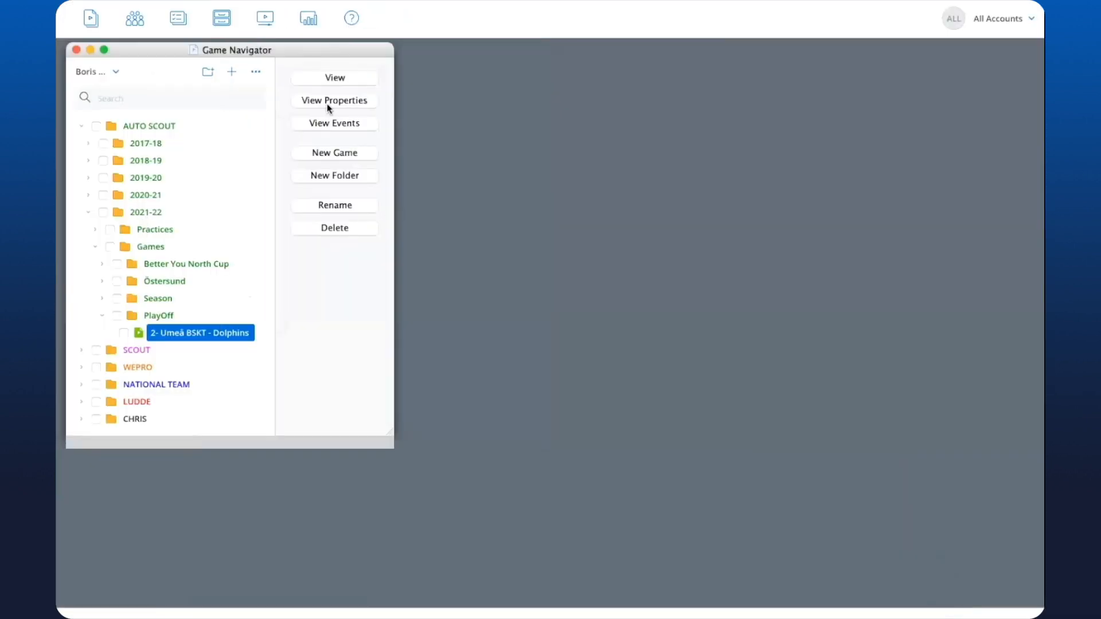
{"action": "left_click", "coordinate": [332, 124]}
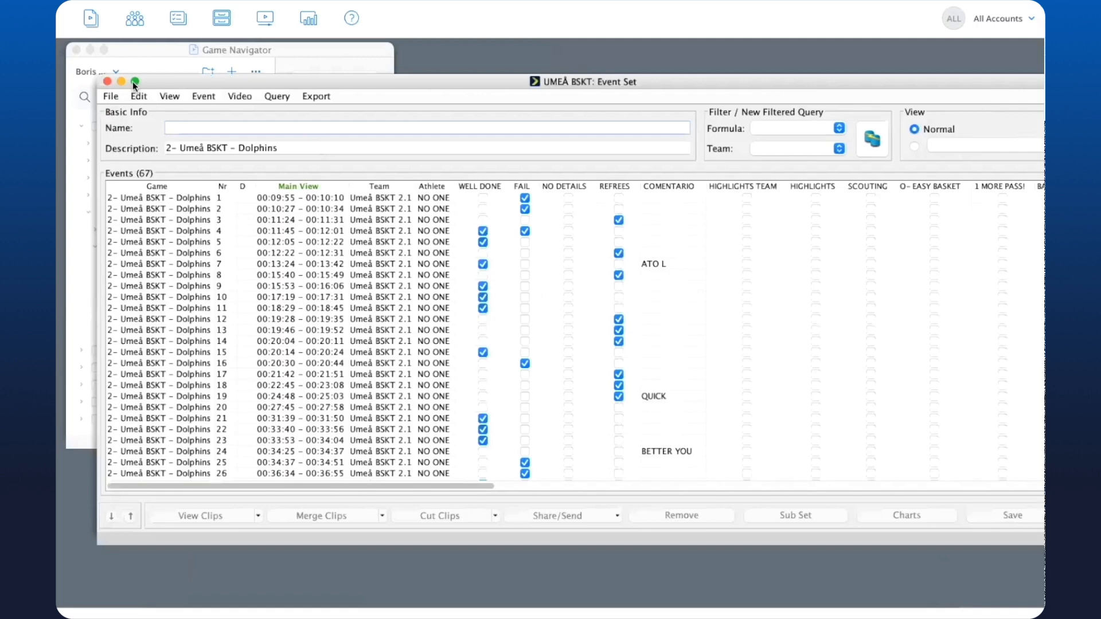
- Sort the event set by PLAYERS and select the first five events
{"action": "scroll", "coordinate": [659, 284], "scroll_direction": "right", "scroll_amount": 15}
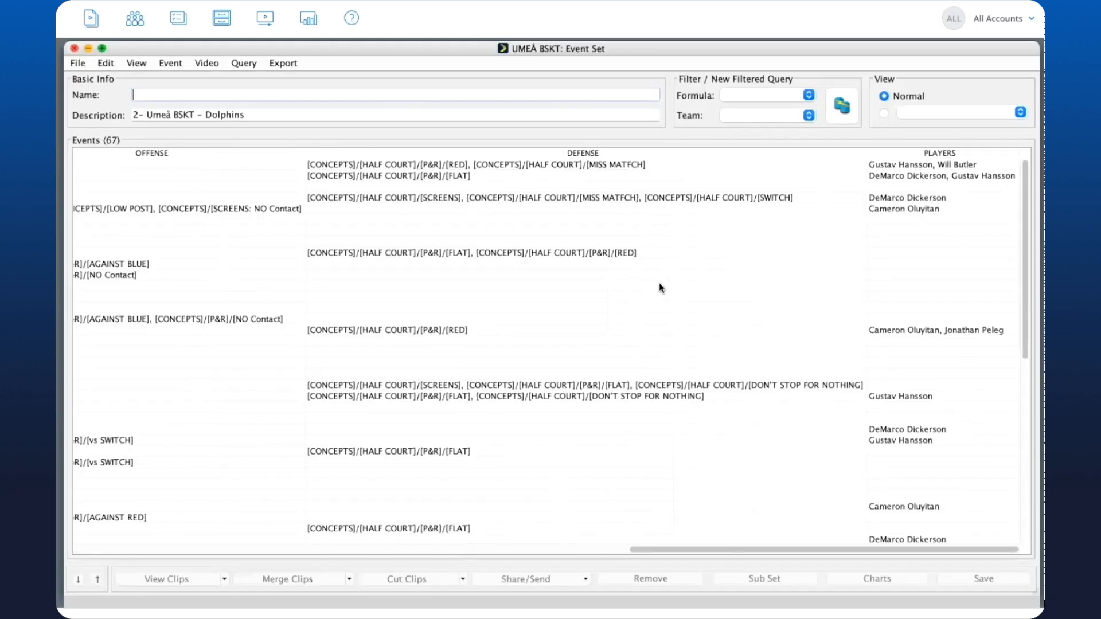
{"action": "left_click", "coordinate": [969, 153]}
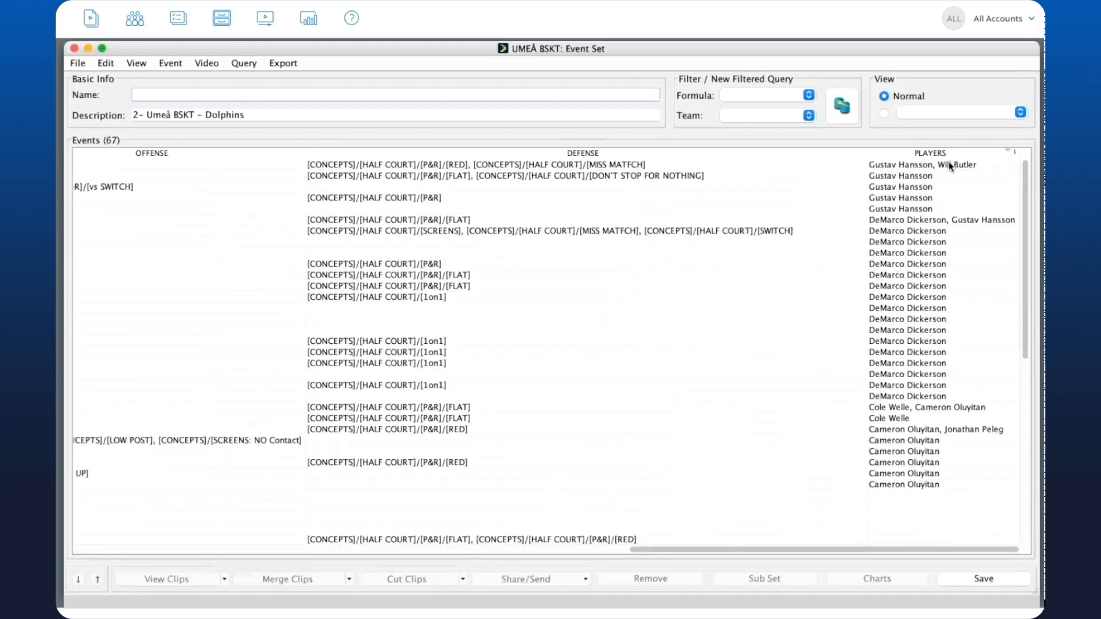
{"action": "left_click", "coordinate": [915, 167]}
{"action": "scroll", "coordinate": [915, 167], "scroll_direction": "left", "scroll_amount": 3}
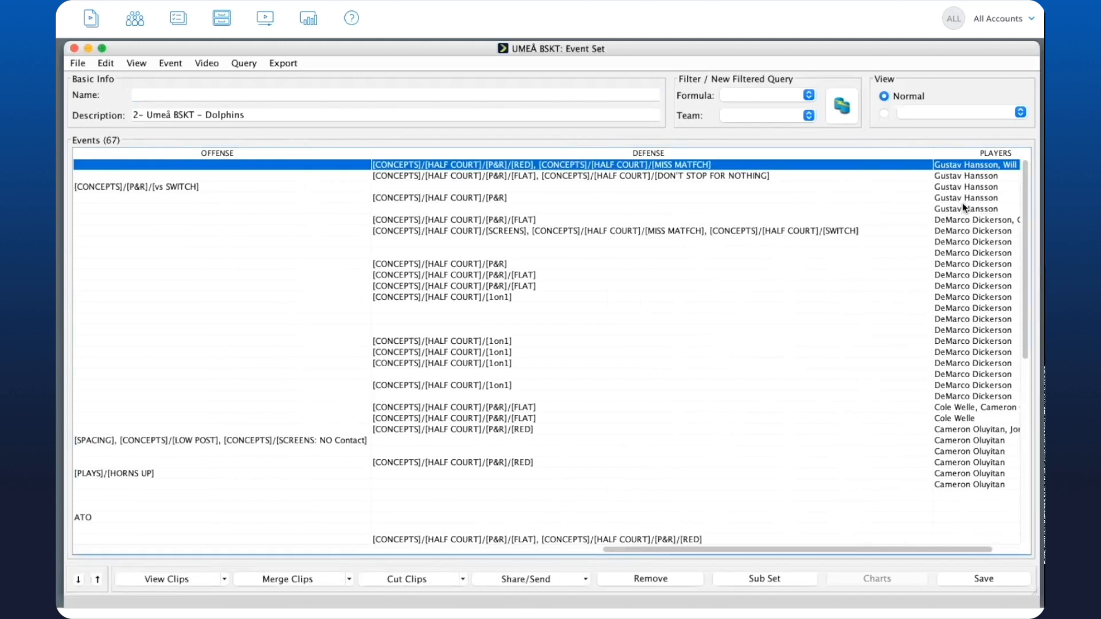
{"action": "scroll", "coordinate": [963, 207], "scroll_direction": "right", "scroll_amount": 3}
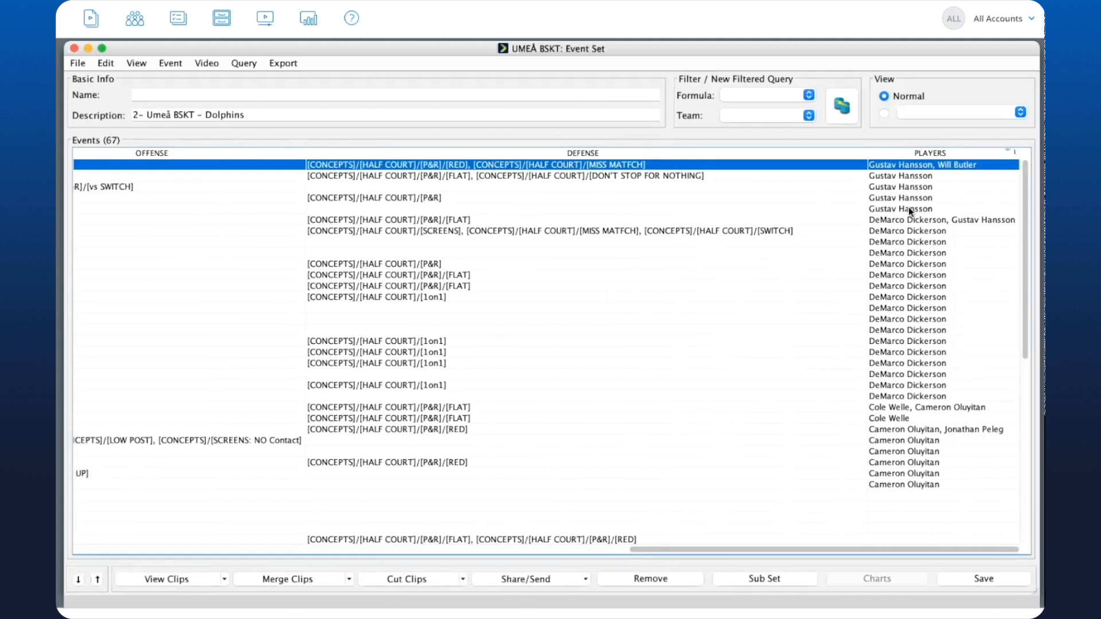
{"action": "left_click", "coordinate": [909, 207], "text": "shift"}
- Start sharing the selected events with athletes, browse to Q2 under POST GAMES > SEASON > PLAY OFF, and cancel the new document
{"action": "right_click", "coordinate": [771, 187]}
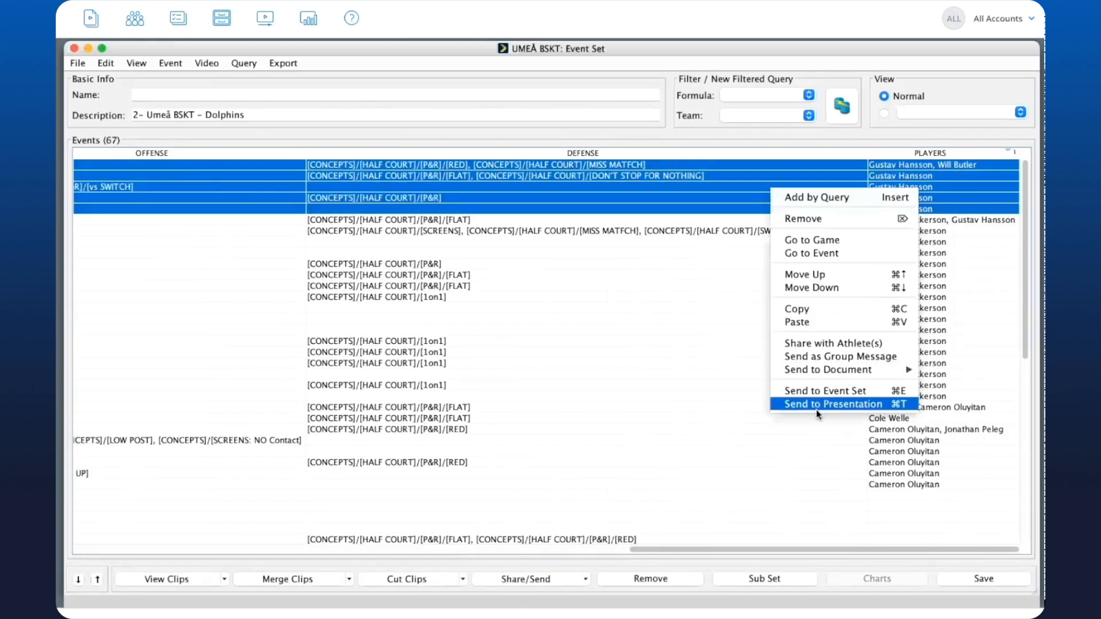
{"action": "mouse_move", "coordinate": [823, 374]}
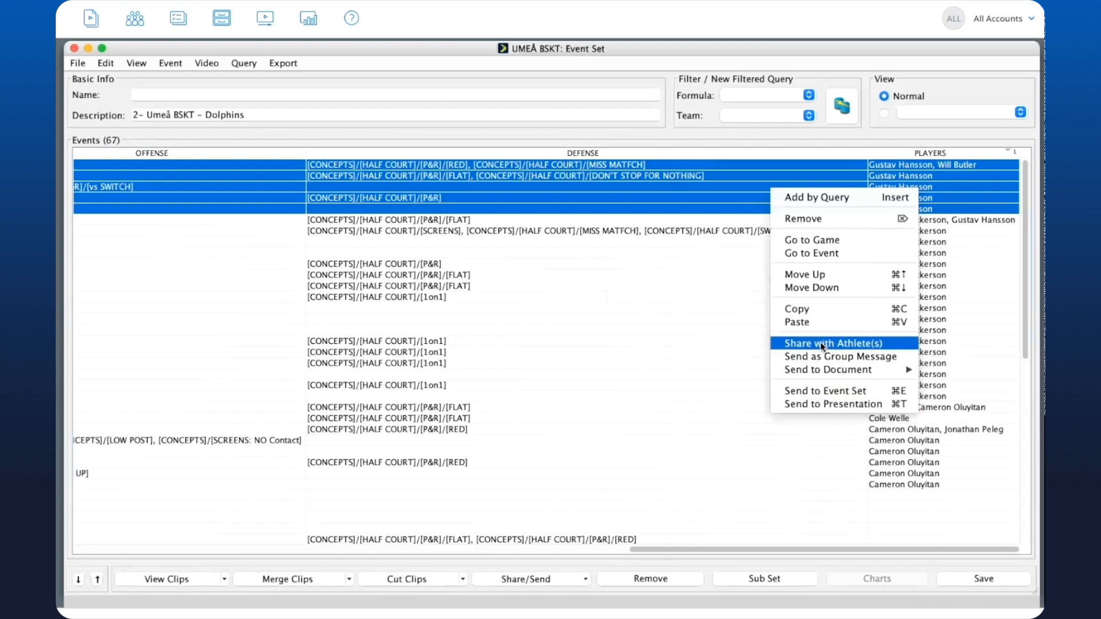
{"action": "left_click", "coordinate": [820, 341]}
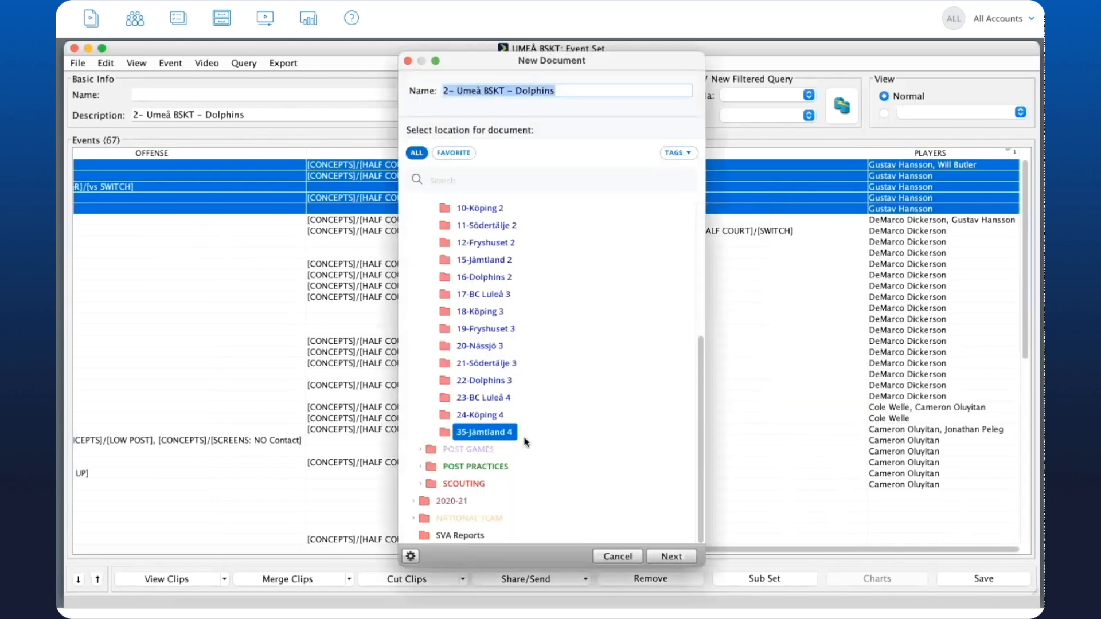
{"action": "left_click", "coordinate": [419, 450]}
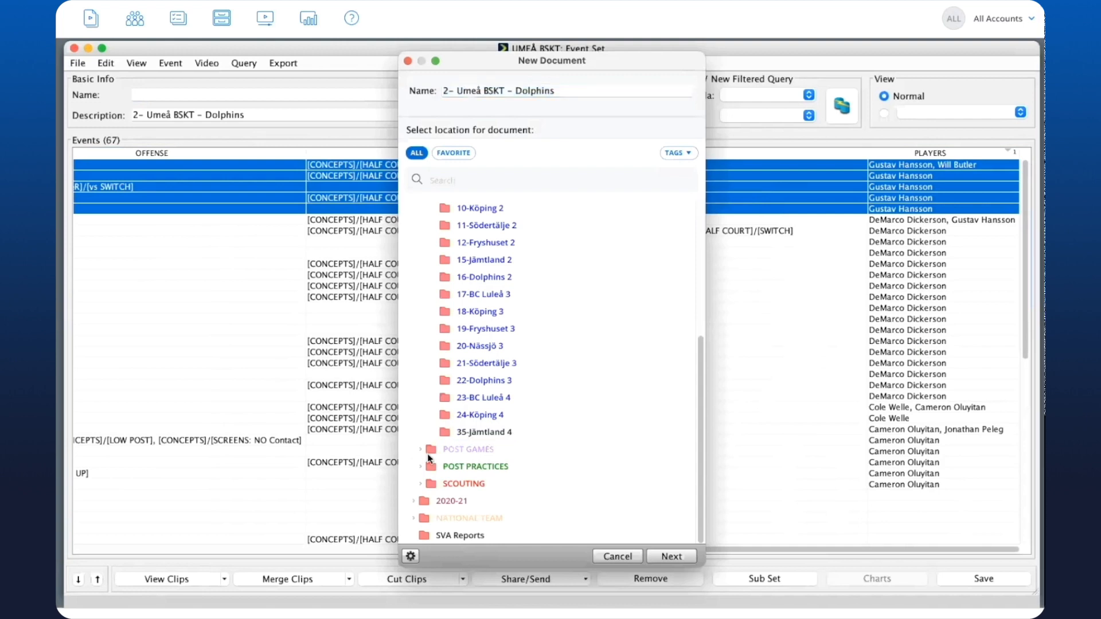
{"action": "scroll", "coordinate": [476, 448], "scroll_direction": "down", "scroll_amount": 3}
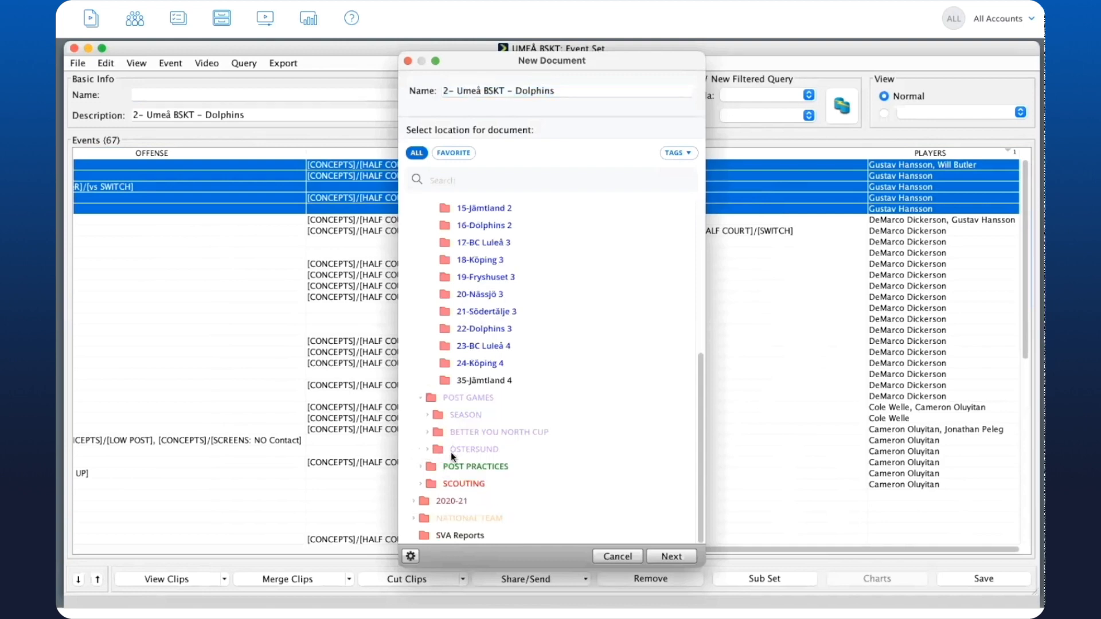
{"action": "left_click", "coordinate": [425, 420]}
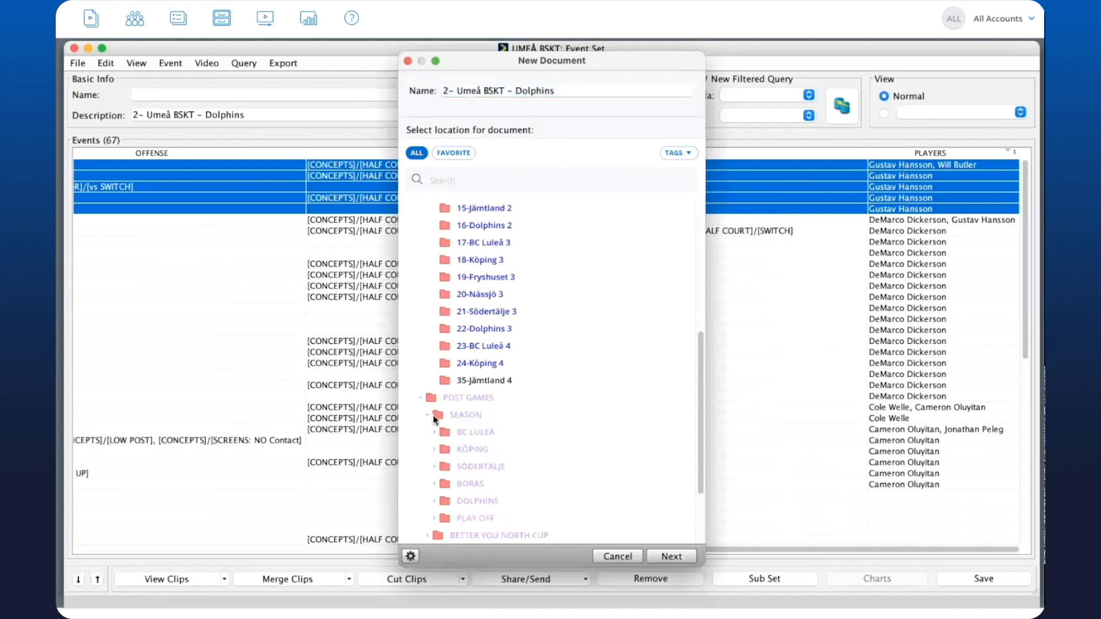
{"action": "scroll", "coordinate": [480, 428], "scroll_direction": "down", "scroll_amount": 3}
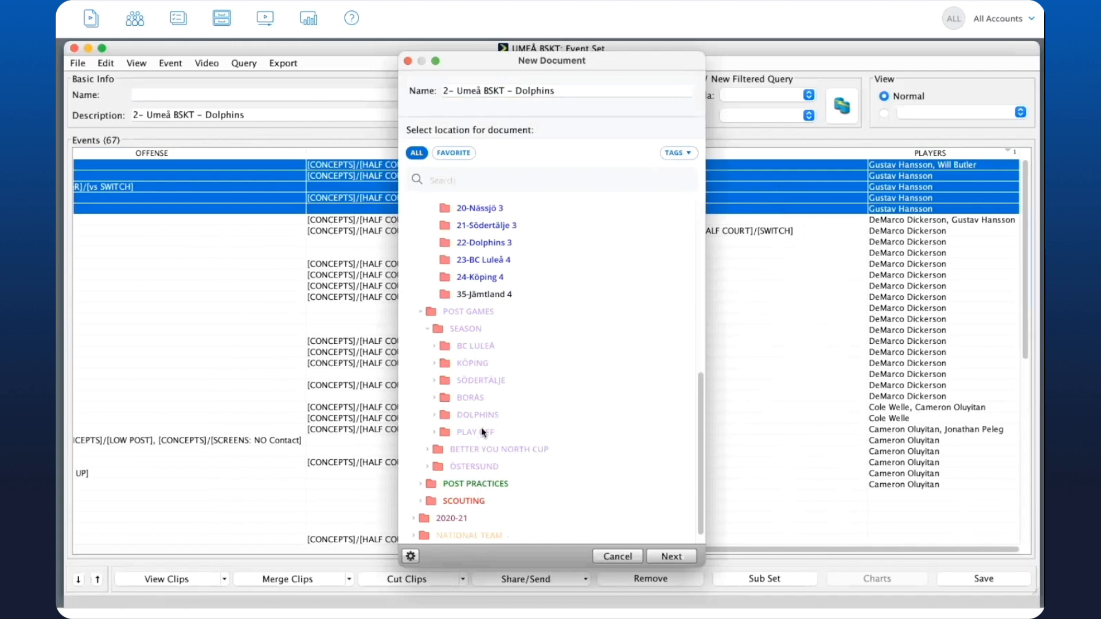
{"action": "left_click", "coordinate": [433, 431]}
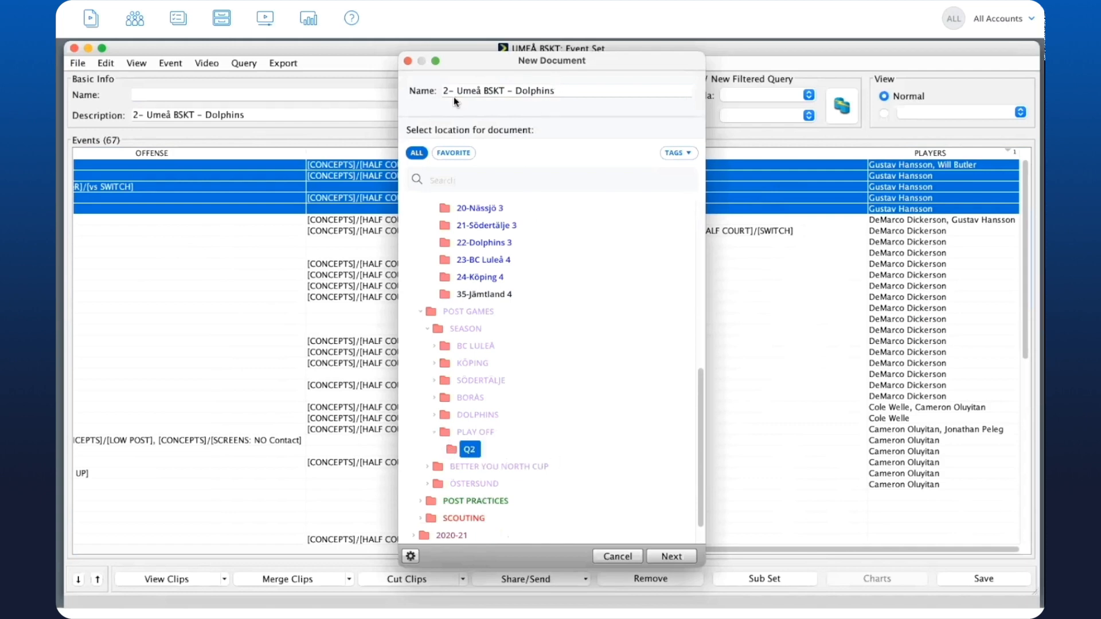
{"action": "left_click", "coordinate": [618, 556]}
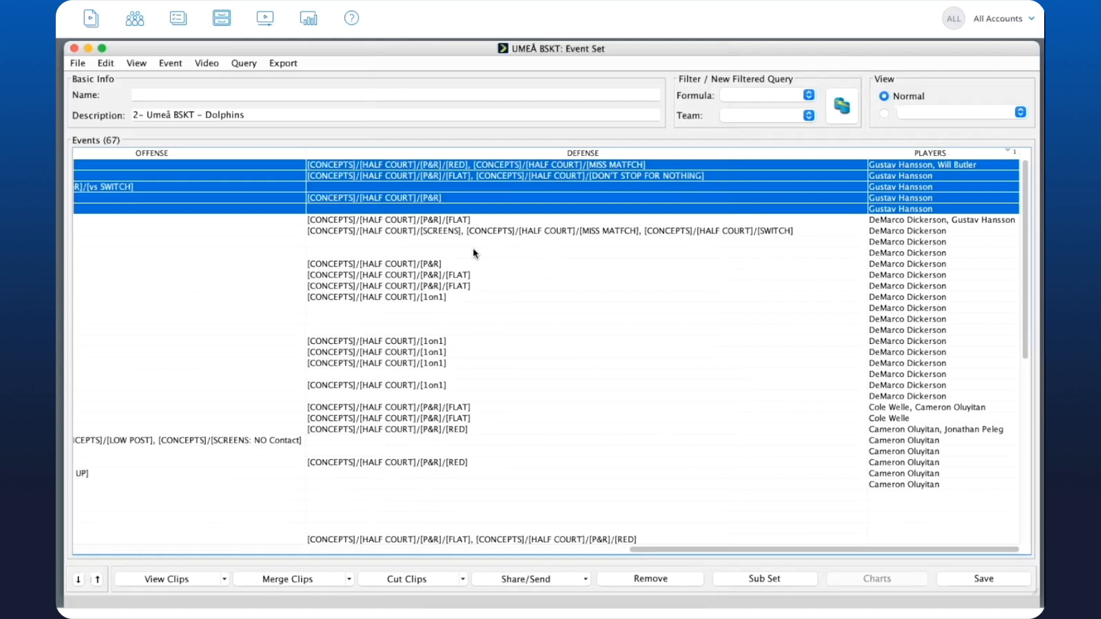
- Sort the event set by OFFENSE and select all events with an offense tag, from FASTBREAK through the last AGAINST BLUE
{"action": "scroll", "coordinate": [474, 253], "scroll_direction": "left", "scroll_amount": 5}
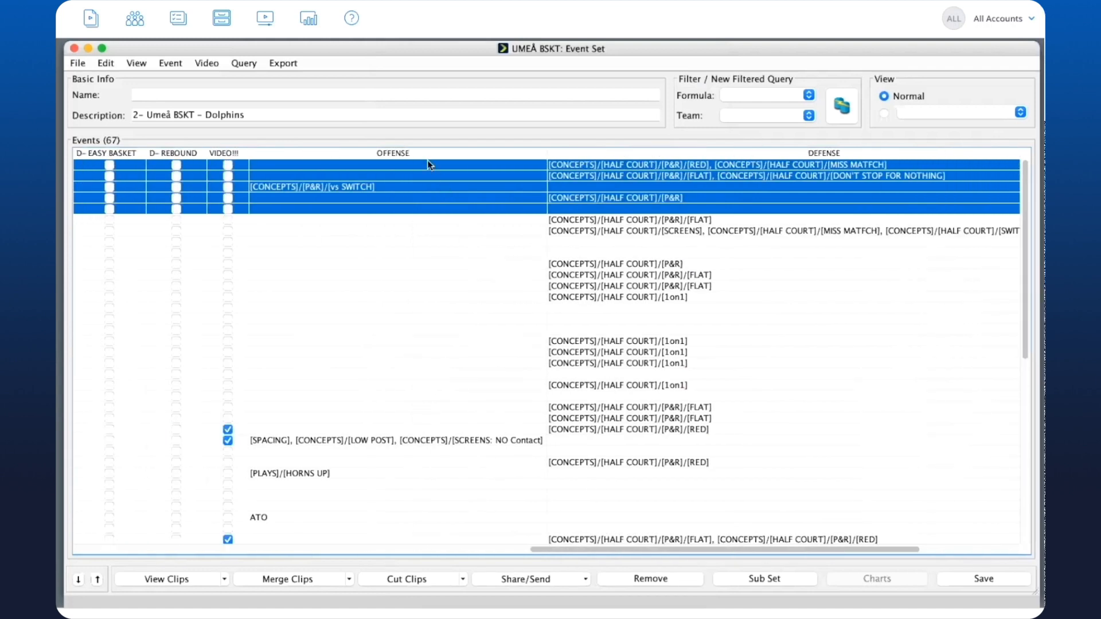
{"action": "left_click", "coordinate": [428, 153]}
{"action": "scroll", "coordinate": [402, 241], "scroll_direction": "left", "scroll_amount": 3}
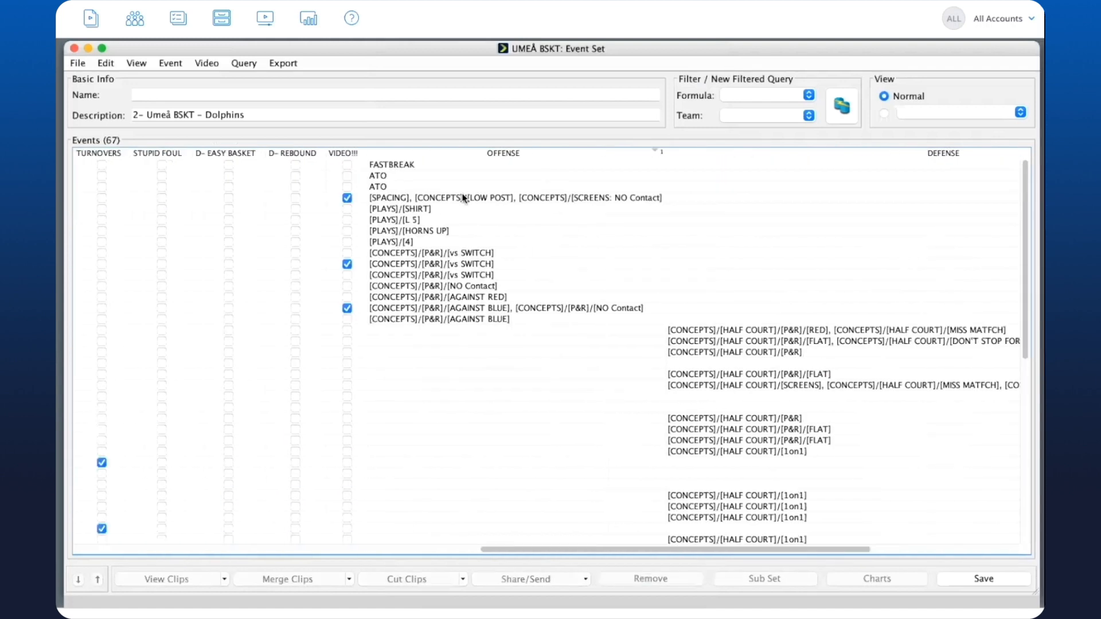
{"action": "left_click", "coordinate": [436, 166]}
{"action": "left_click", "coordinate": [431, 319], "text": "shift"}
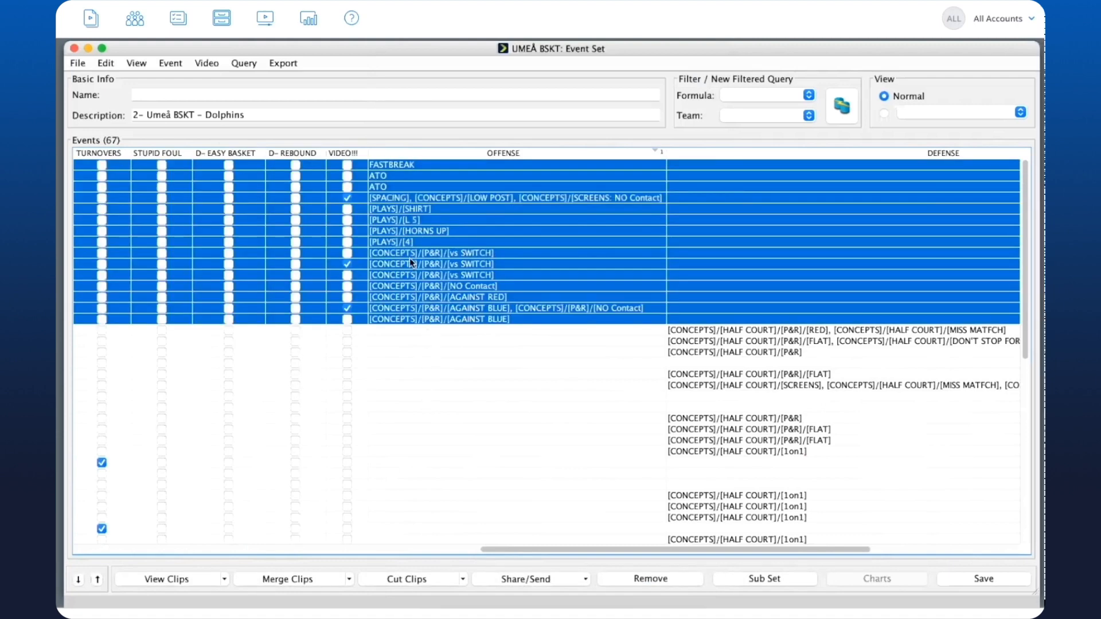
- Start sharing the selected offense events with athletes, and cancel the new document
{"action": "right_click", "coordinate": [467, 255]}
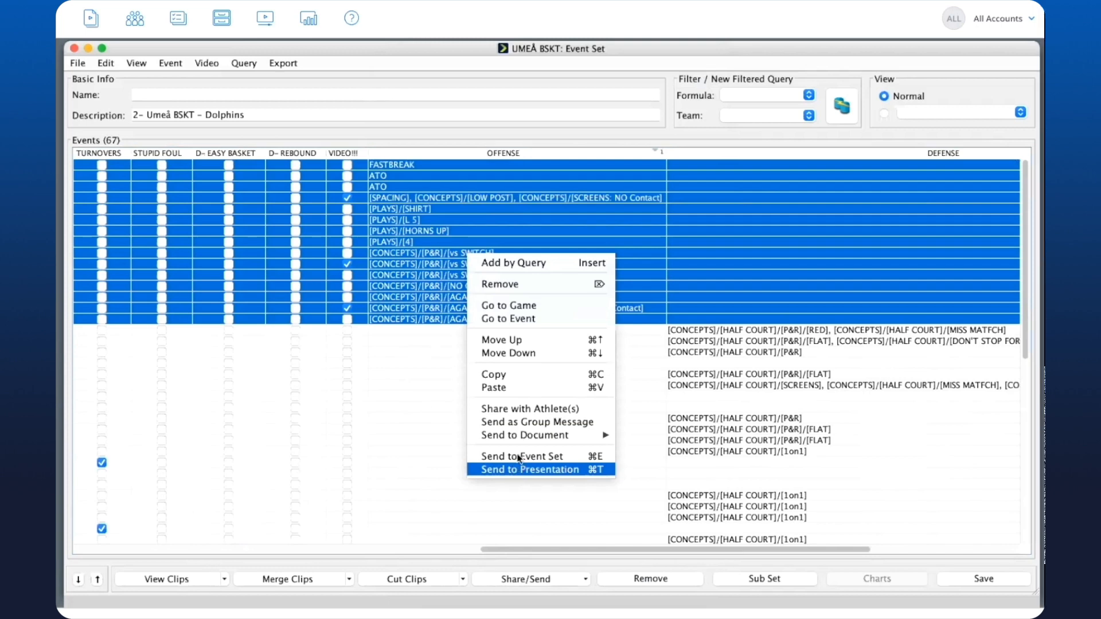
{"action": "left_click", "coordinate": [521, 407]}
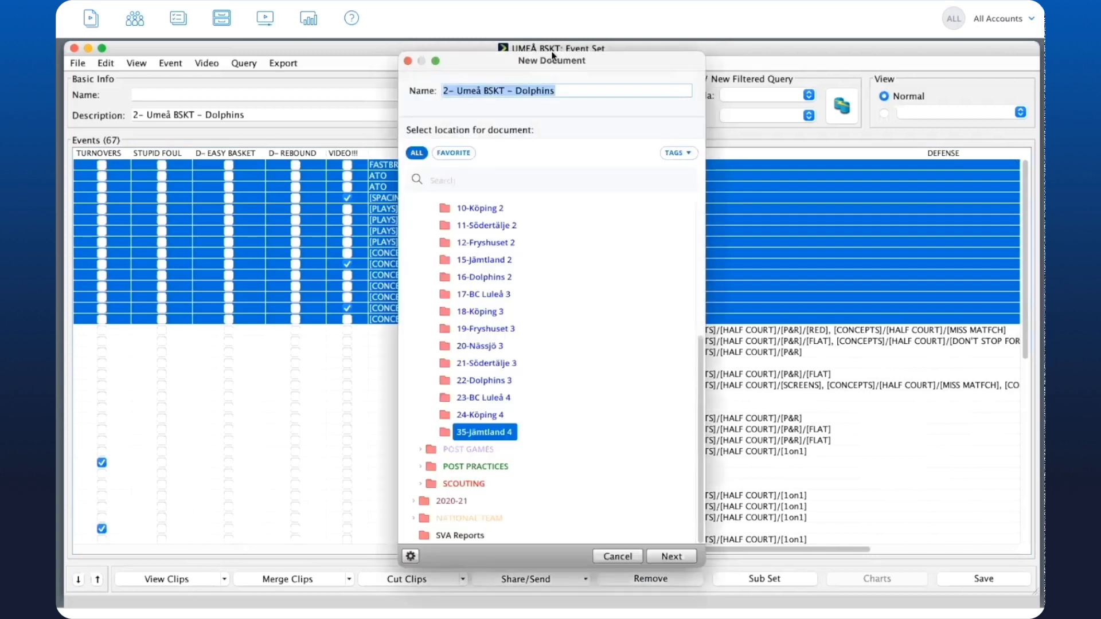
{"action": "left_click", "coordinate": [625, 556]}
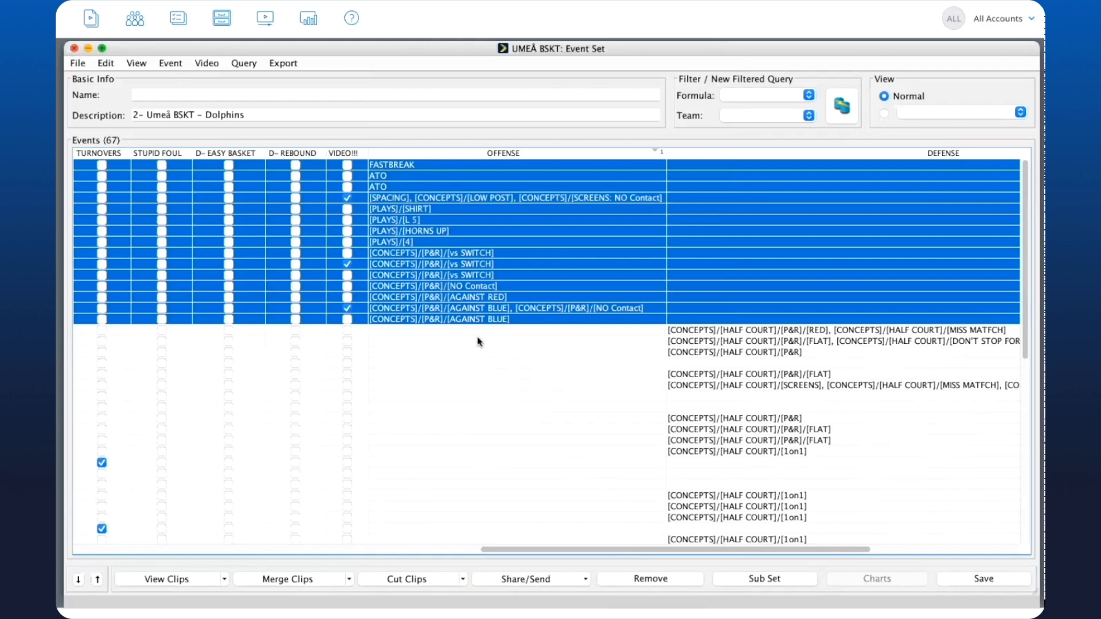
- Start sending the offense events to a presentation, browse to PLAY OFF 2 under 2021/22 > POST GAMES > PLAY OFF, and cancel
{"action": "right_click", "coordinate": [476, 228]}
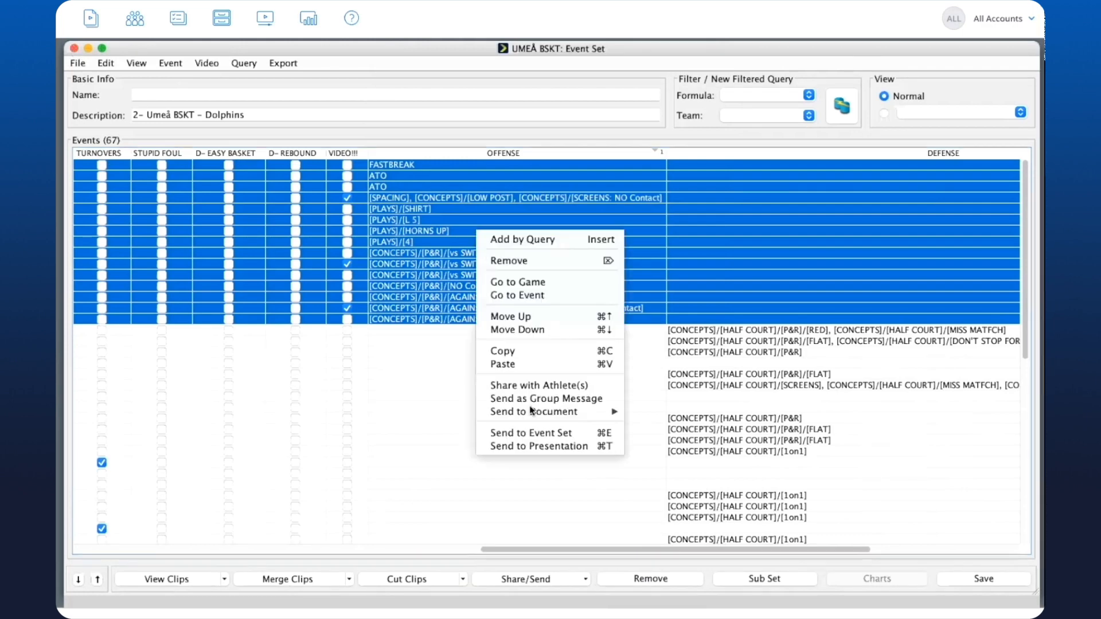
{"action": "left_click", "coordinate": [552, 449]}
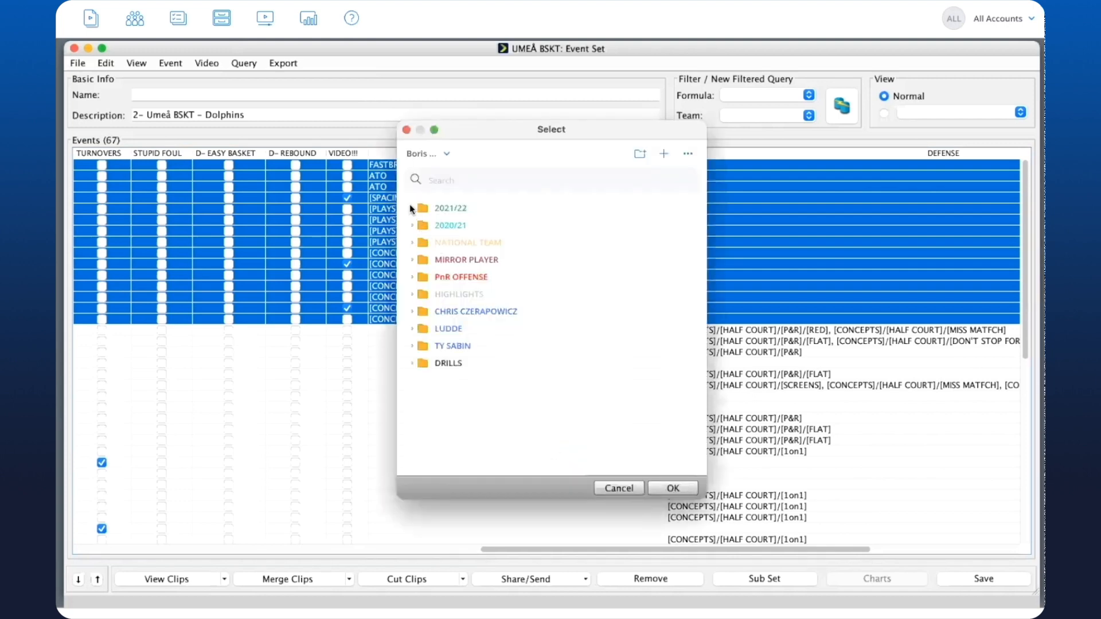
{"action": "left_click", "coordinate": [411, 208]}
{"action": "left_click", "coordinate": [419, 277]}
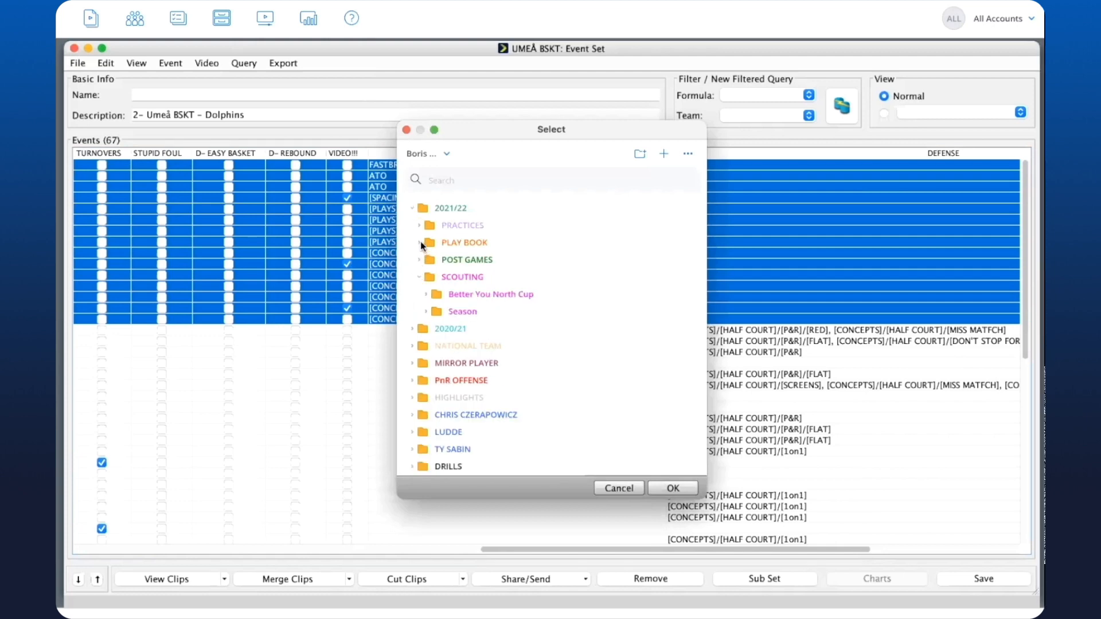
{"action": "left_click", "coordinate": [419, 260]}
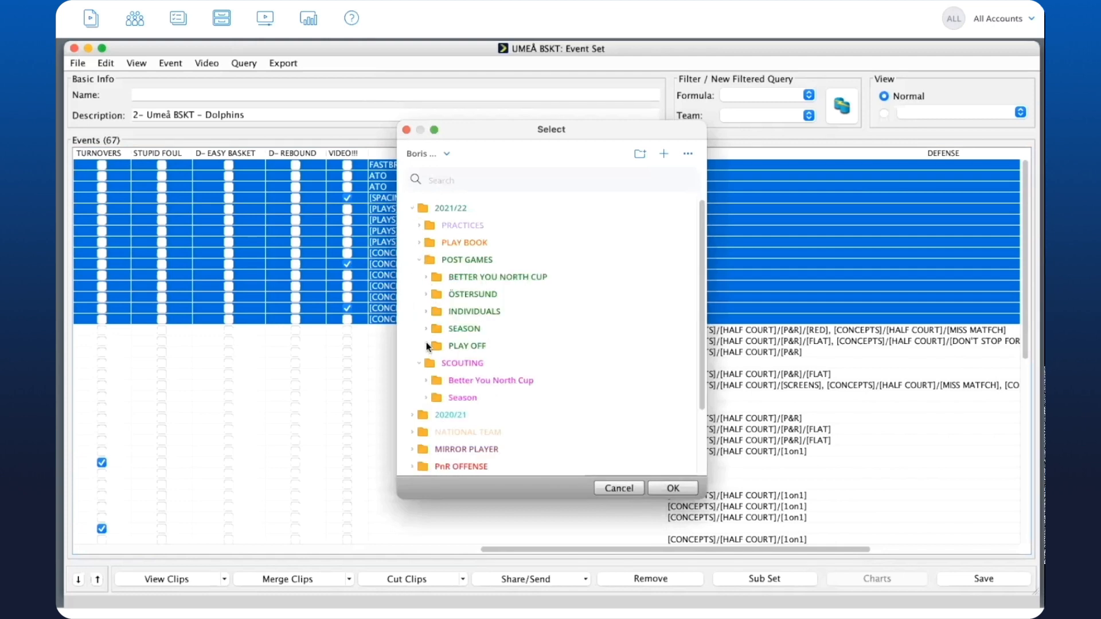
{"action": "left_click", "coordinate": [426, 346]}
{"action": "left_click", "coordinate": [433, 363]}
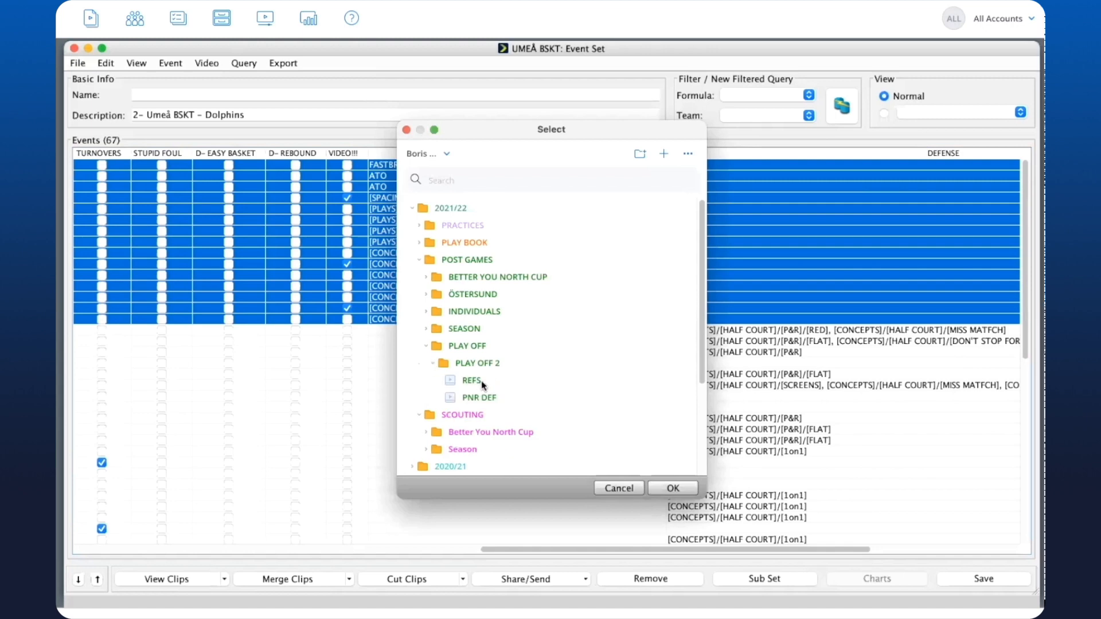
{"action": "left_click", "coordinate": [629, 488]}
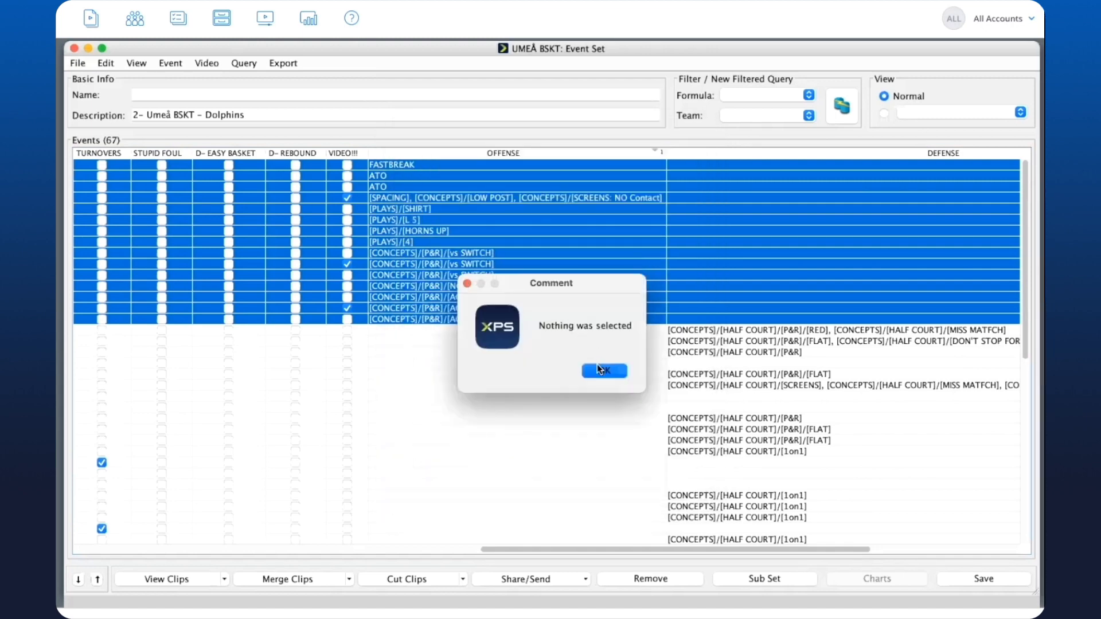
{"action": "left_click", "coordinate": [602, 370]}
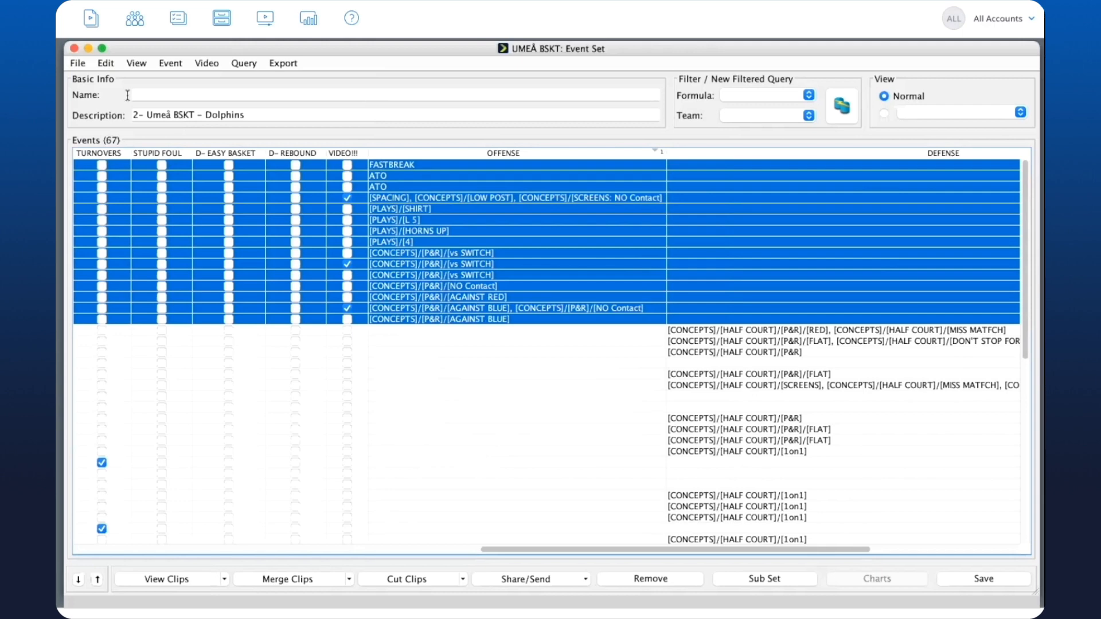
- Close the event set and the Game Navigator, and open the Presentation Collection
{"action": "left_click", "coordinate": [74, 48]}
{"action": "left_click", "coordinate": [76, 50]}
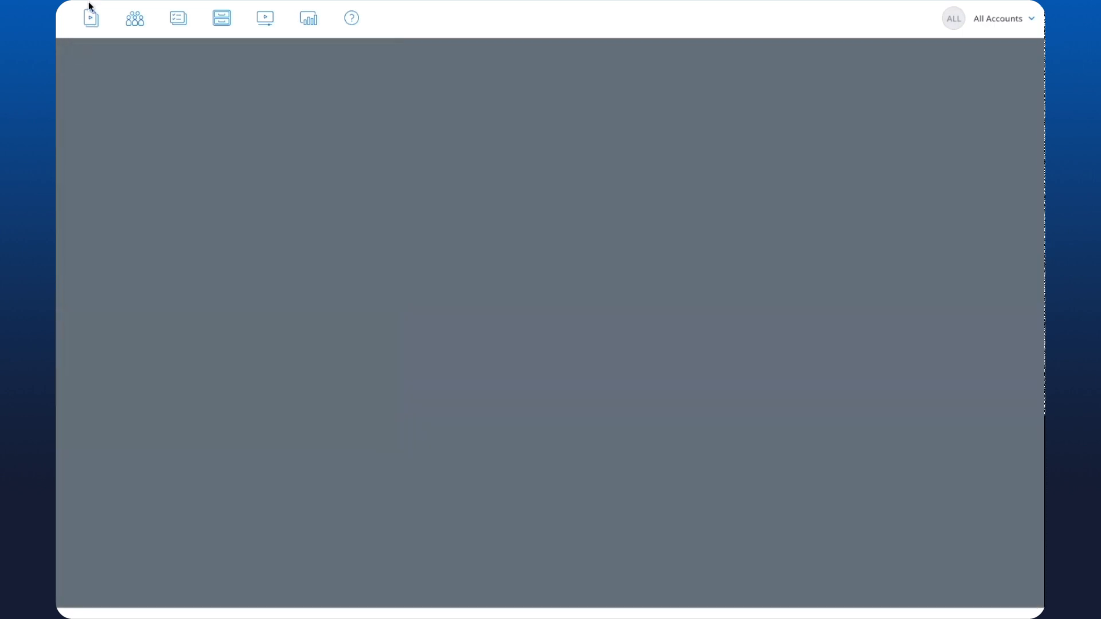
{"action": "left_click", "coordinate": [91, 23]}
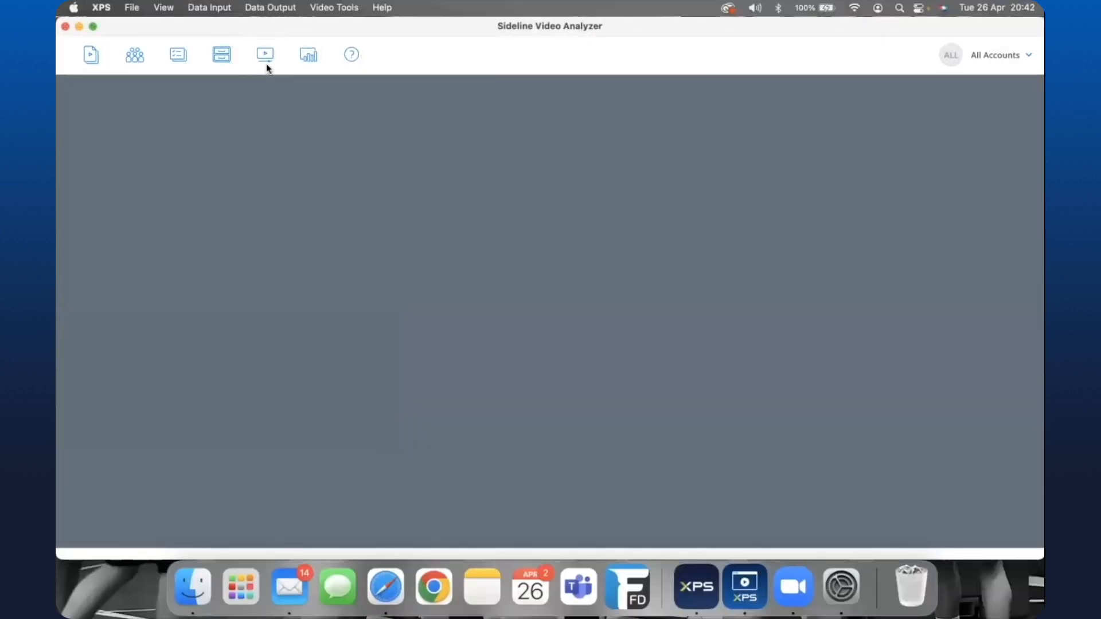
{"action": "left_click", "coordinate": [265, 56]}
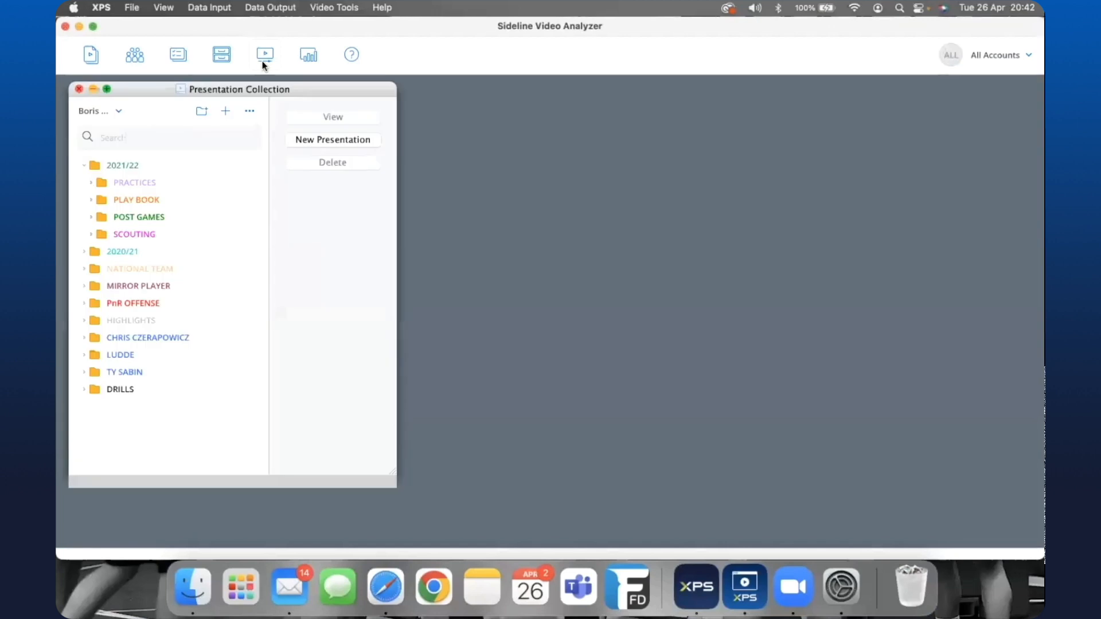
- Open the PNR DEF presentation from POST GAMES > PLAY OFF > PLAY OFF 2 and show it full screen
{"action": "left_click", "coordinate": [90, 218]}
{"action": "left_click", "coordinate": [98, 303]}
{"action": "left_click", "coordinate": [104, 321]}
{"action": "double_click", "coordinate": [138, 351]}
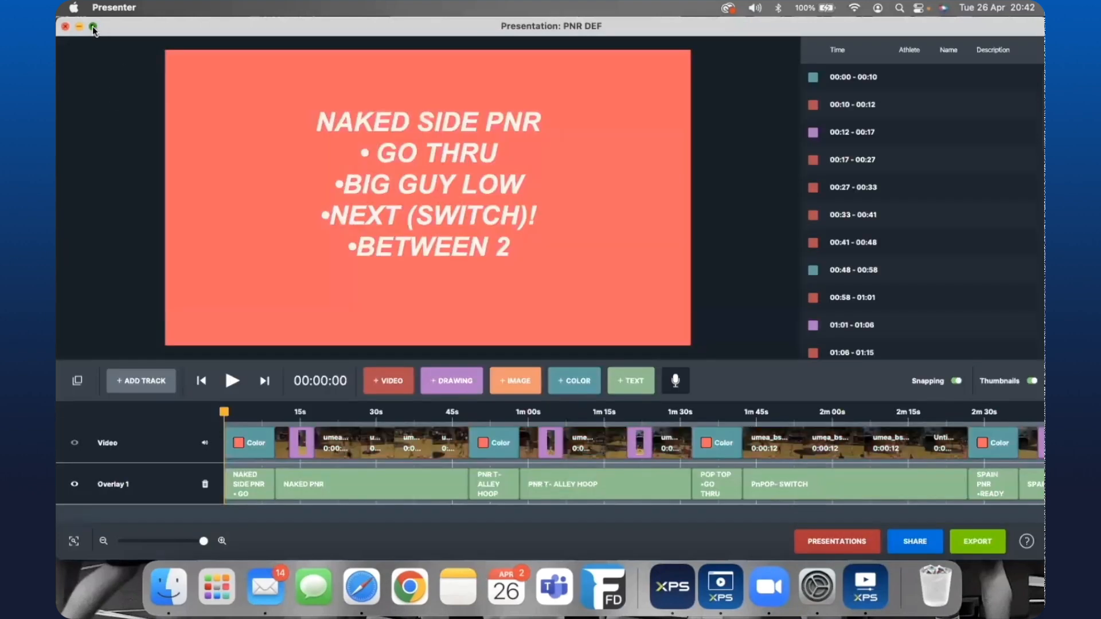
{"action": "left_click", "coordinate": [93, 27]}
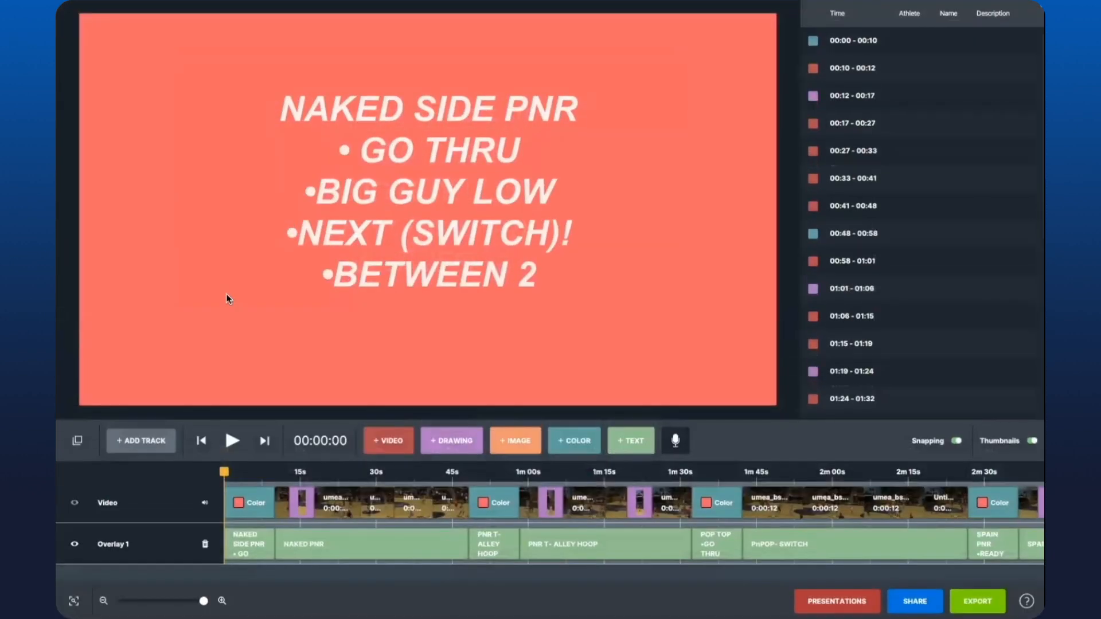
- Look through the PNR DEF presentation's timeline and select the first color clip on the Video track
{"action": "scroll", "coordinate": [366, 518], "scroll_direction": "right", "scroll_amount": 10}
{"action": "scroll", "coordinate": [365, 518], "scroll_direction": "left", "scroll_amount": 10}
{"action": "left_click", "coordinate": [256, 492]}
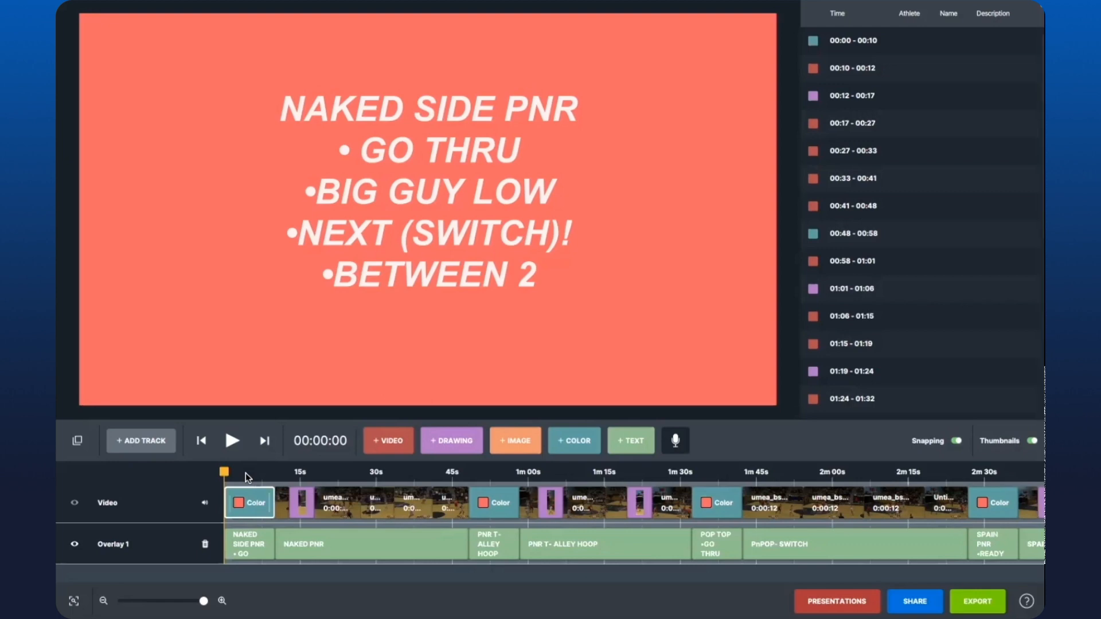
- Play the NAKED PNR section from 00:00:10 with the sound muted, pausing at the drawing around 00:00:14 before resuming playback
{"action": "left_click", "coordinate": [275, 472]}
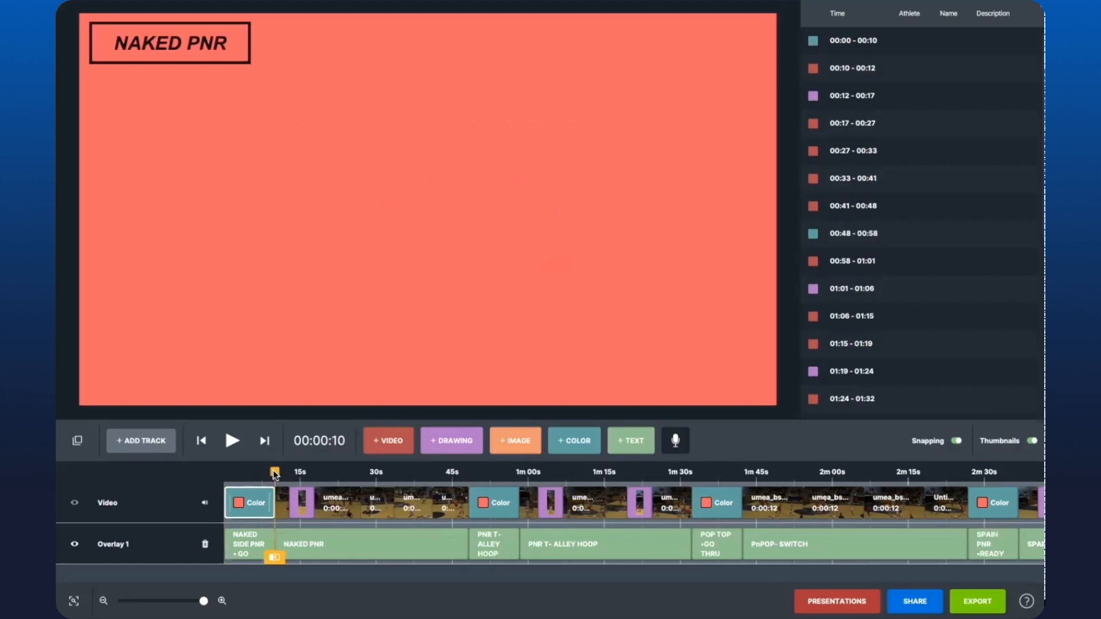
{"action": "key", "text": "space"}
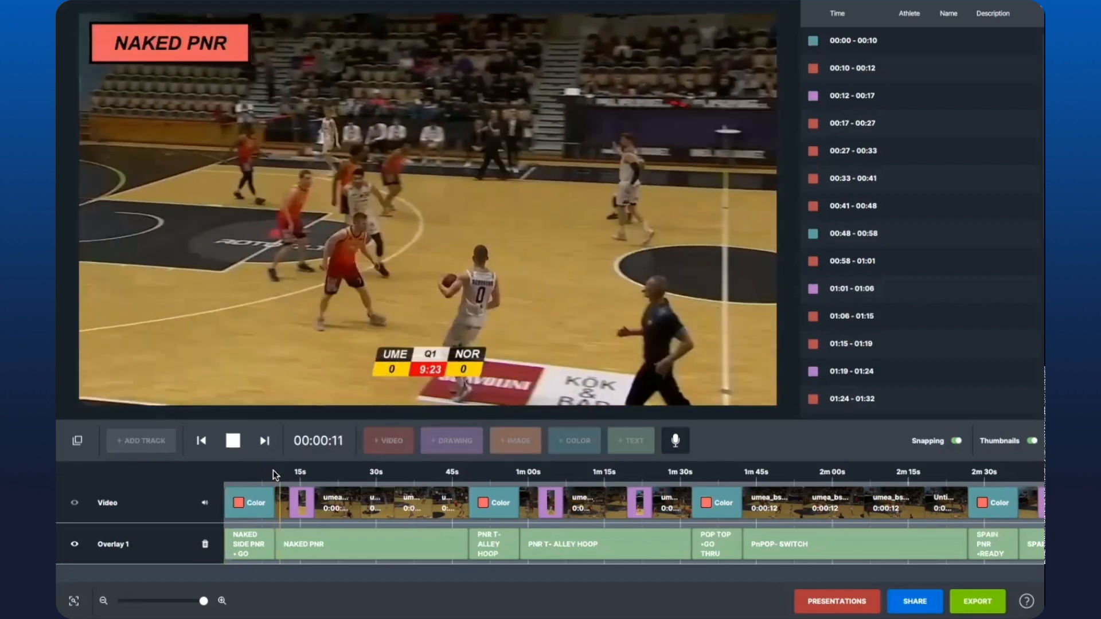
{"action": "key", "text": "XF86AudioMute"}
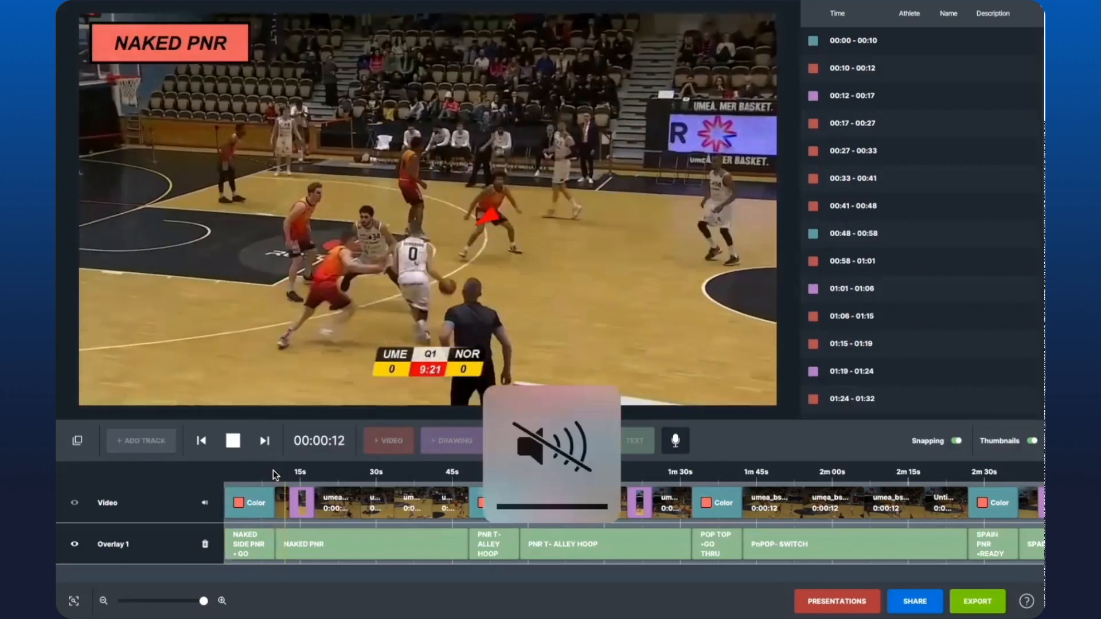
{"action": "key", "text": "space"}
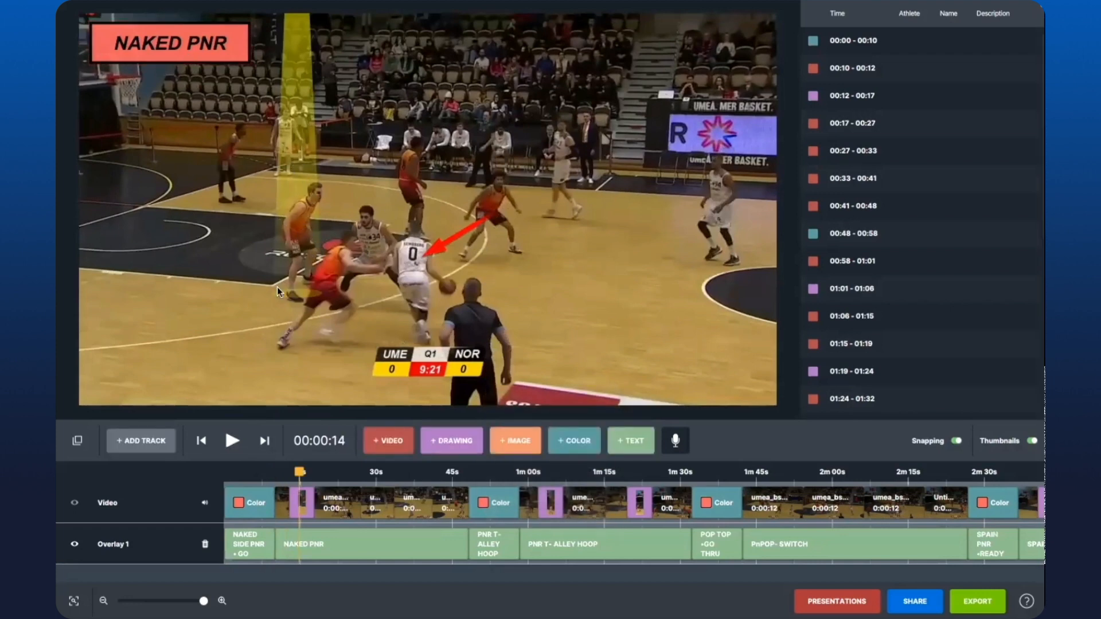
{"action": "key", "text": "space"}
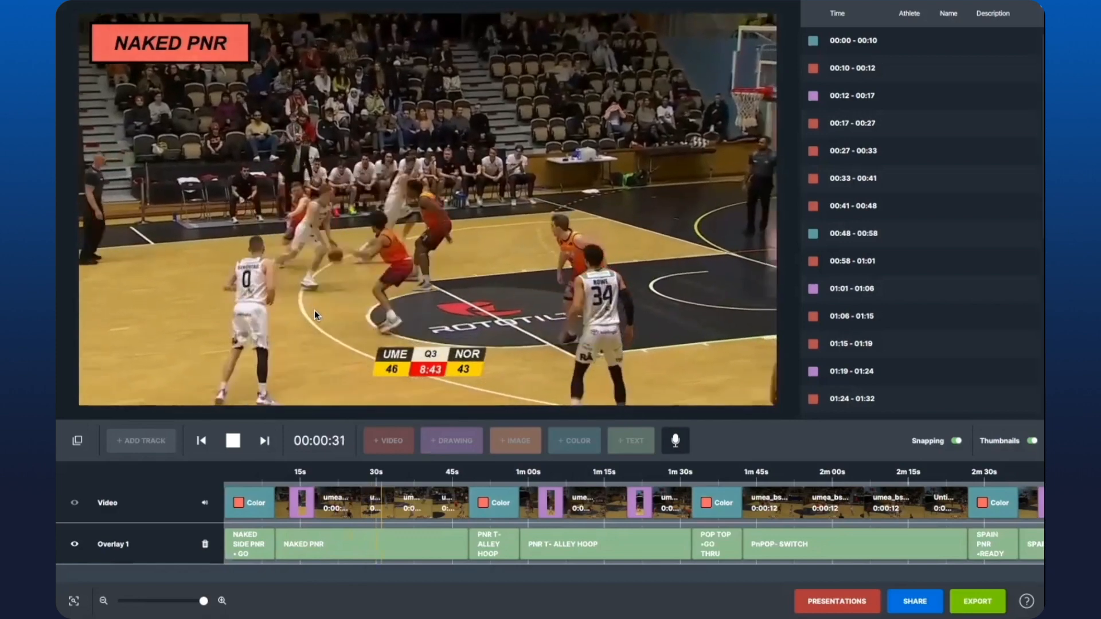
- Show the PNR T- ALLEY HOOP title card and play that section's first clip, pausing at the drawing around 00:01:03
{"action": "left_click", "coordinate": [568, 389]}
{"action": "left_click", "coordinate": [494, 474]}
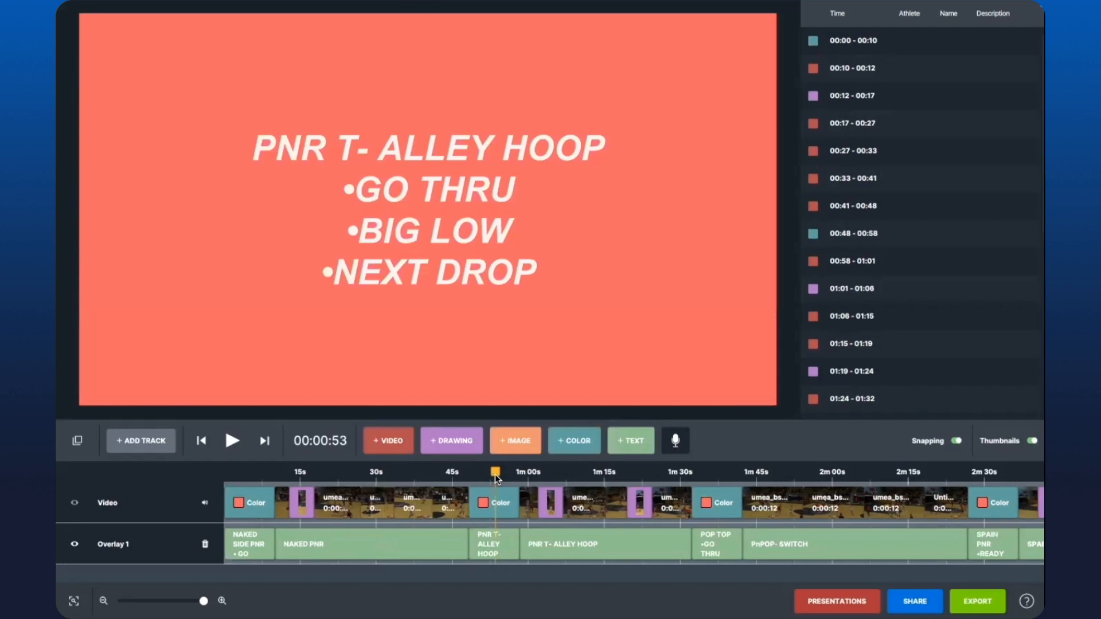
{"action": "left_click", "coordinate": [528, 471]}
{"action": "key", "text": "space"}
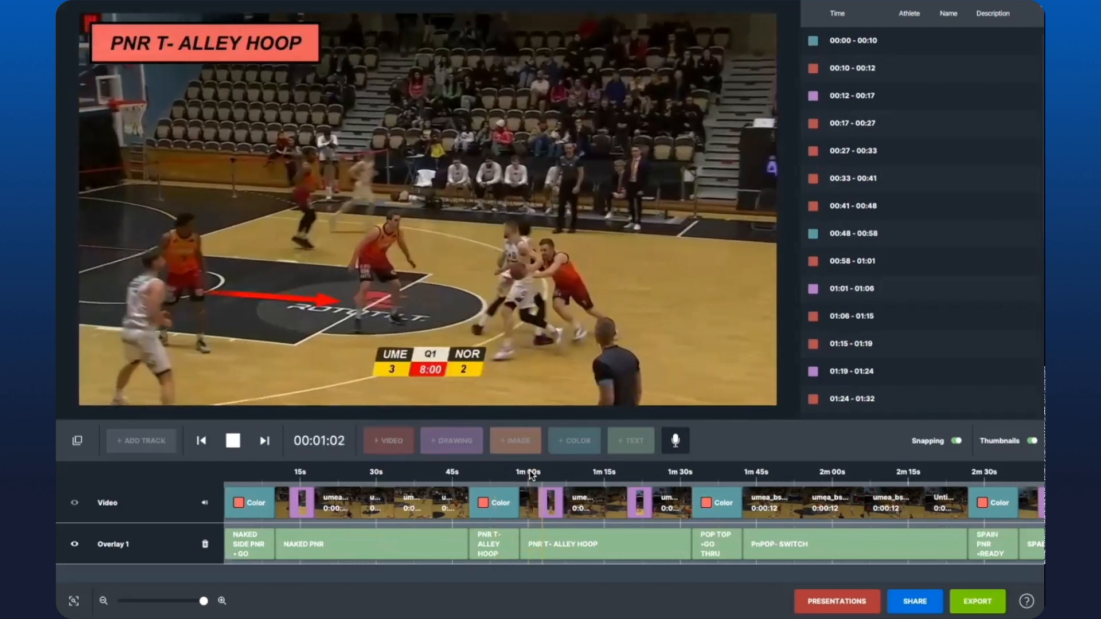
{"action": "key", "text": "space"}
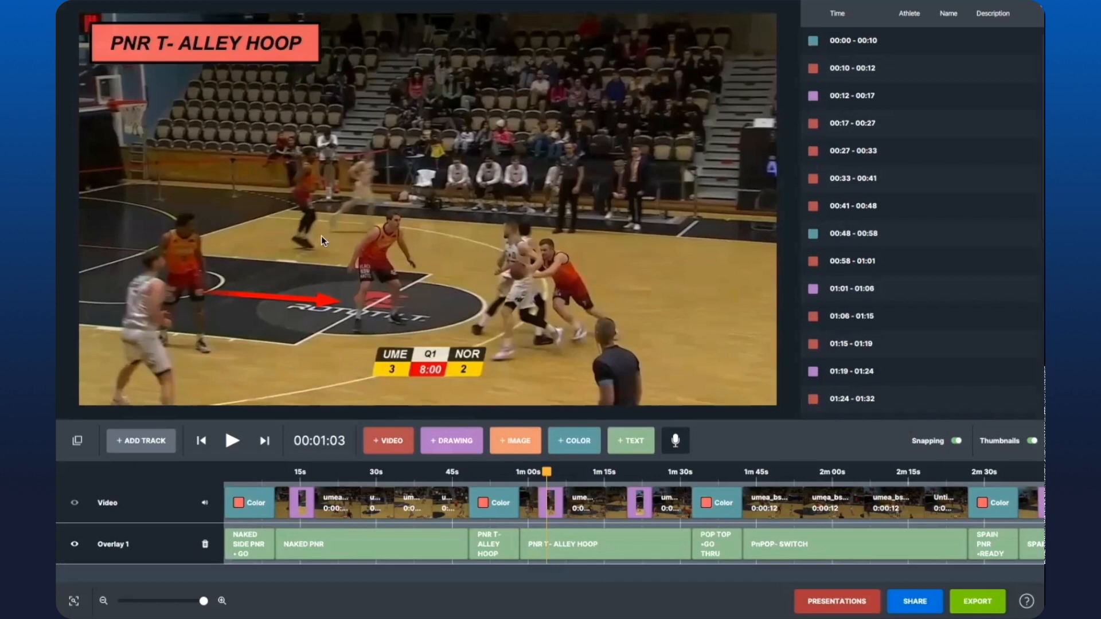
- Close the full-screen PNR DEF presentation
{"action": "mouse_move", "coordinate": [67, 27]}
{"action": "mouse_move", "coordinate": [228, 4]}
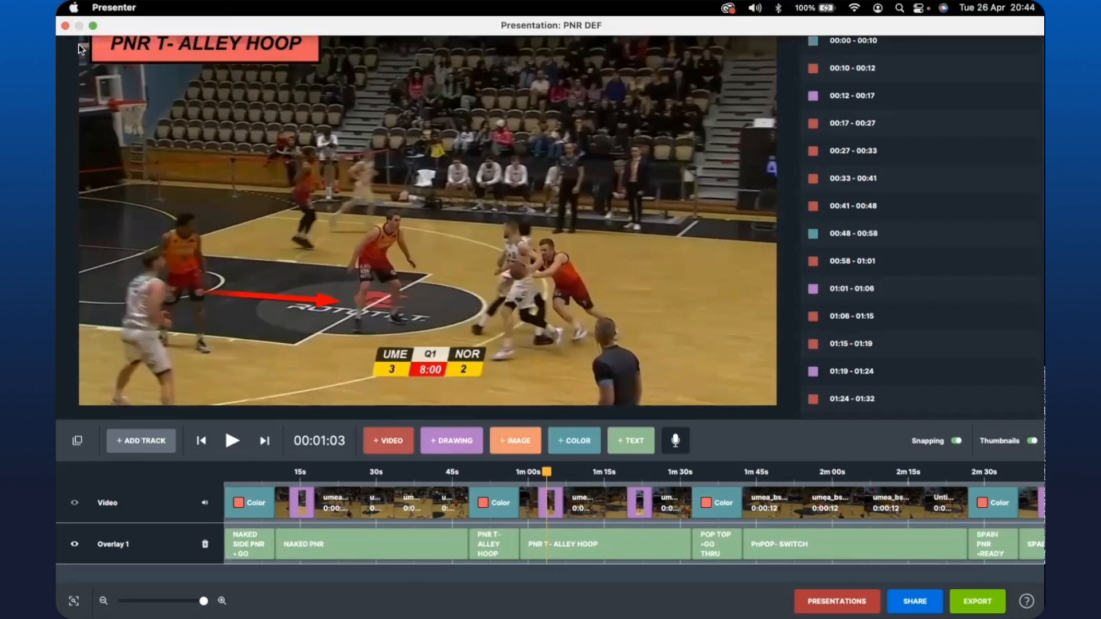
{"action": "left_click", "coordinate": [65, 26]}
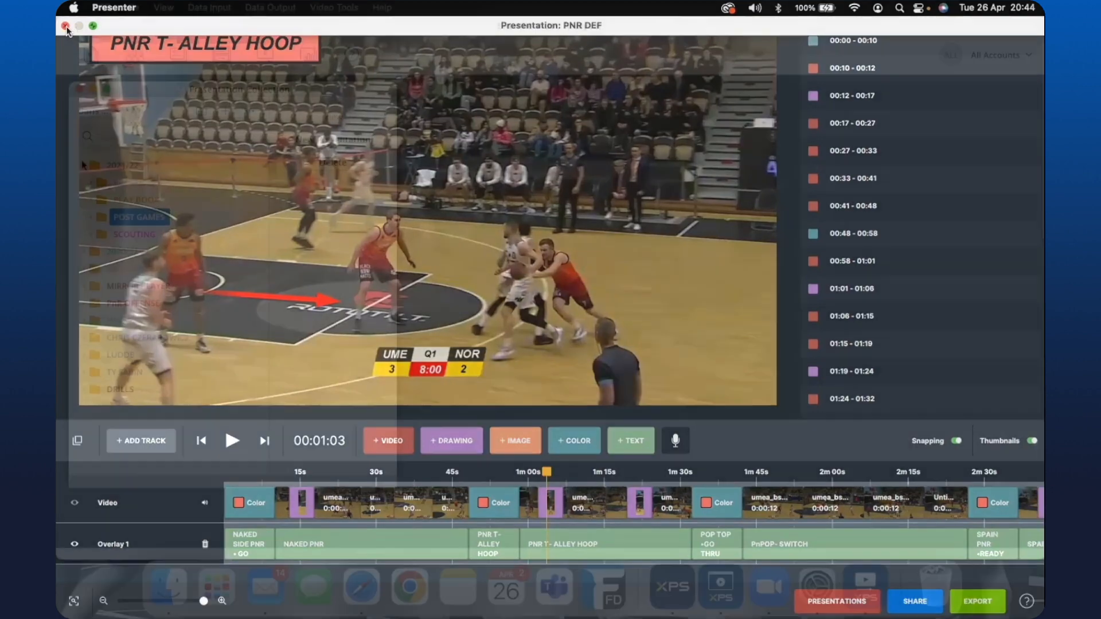